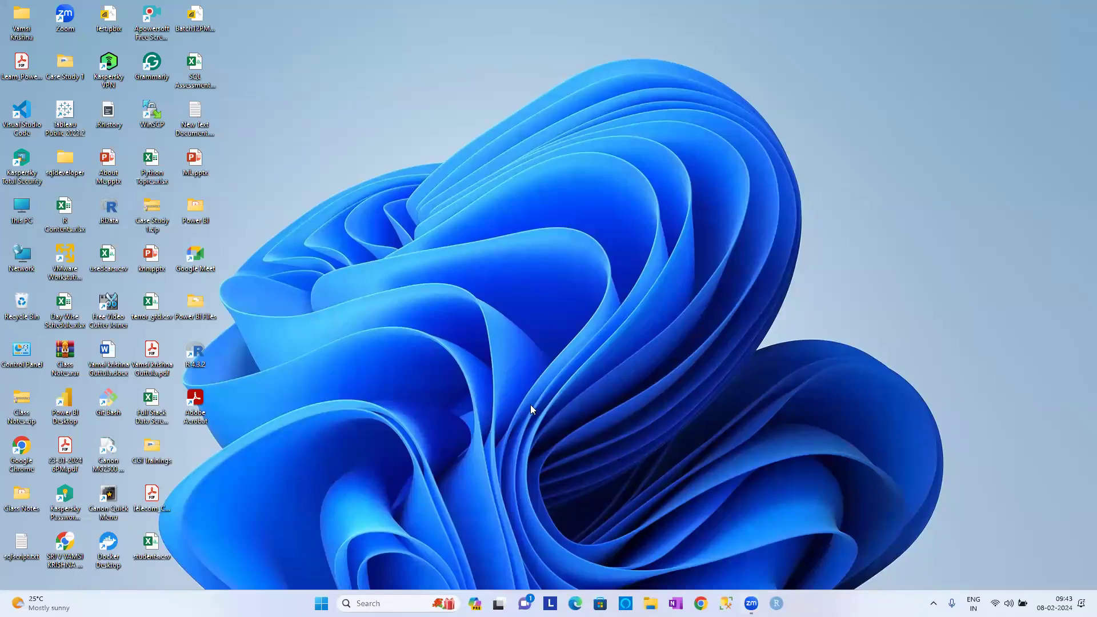
pyautogui.rightClick(523, 390)
pyautogui.click(545, 437)
pyautogui.rightClick(529, 408)
pyautogui.click(559, 313)
# Open BATCH930AM.pbix from the Power BI Files folder and bring up its queries in the Power Query Editor.
pyautogui.doubleClick(196, 305)
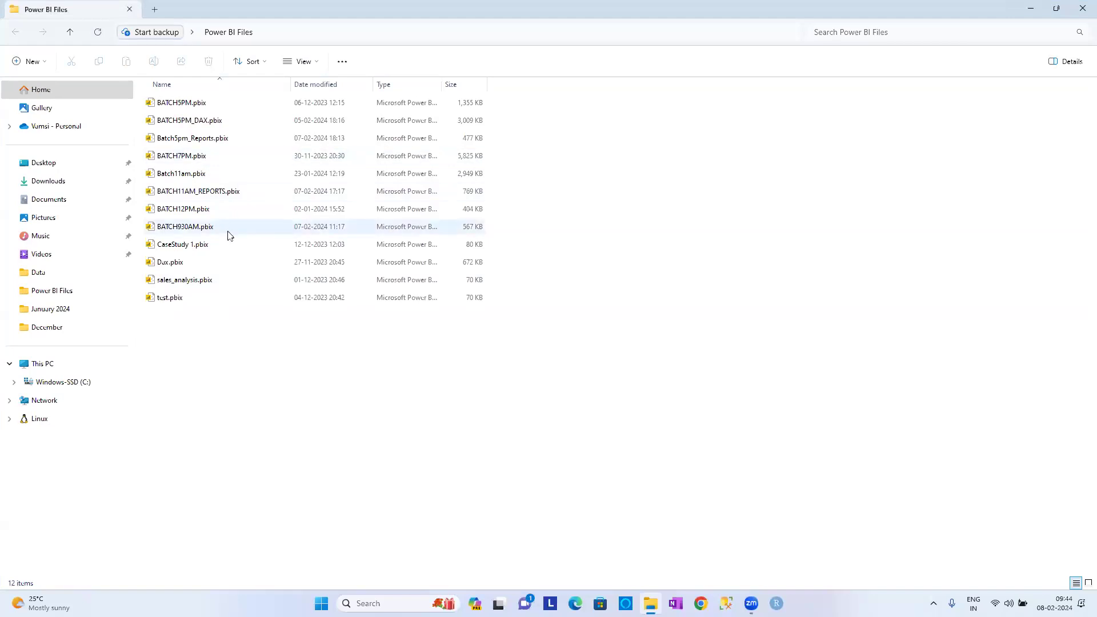
pyautogui.doubleClick(209, 229)
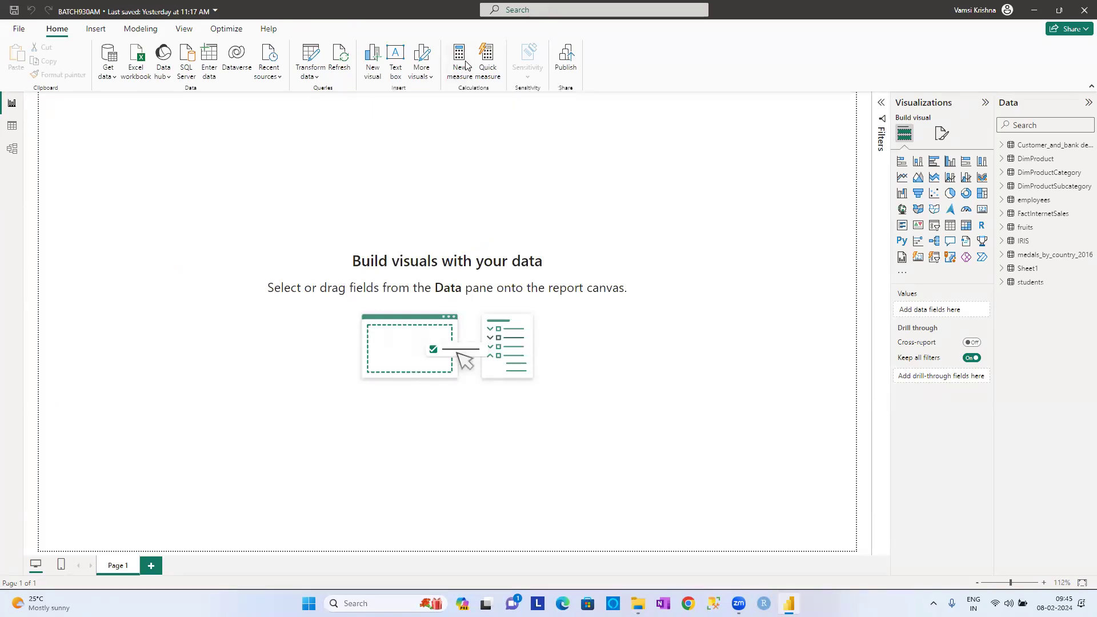
pyautogui.click(309, 78)
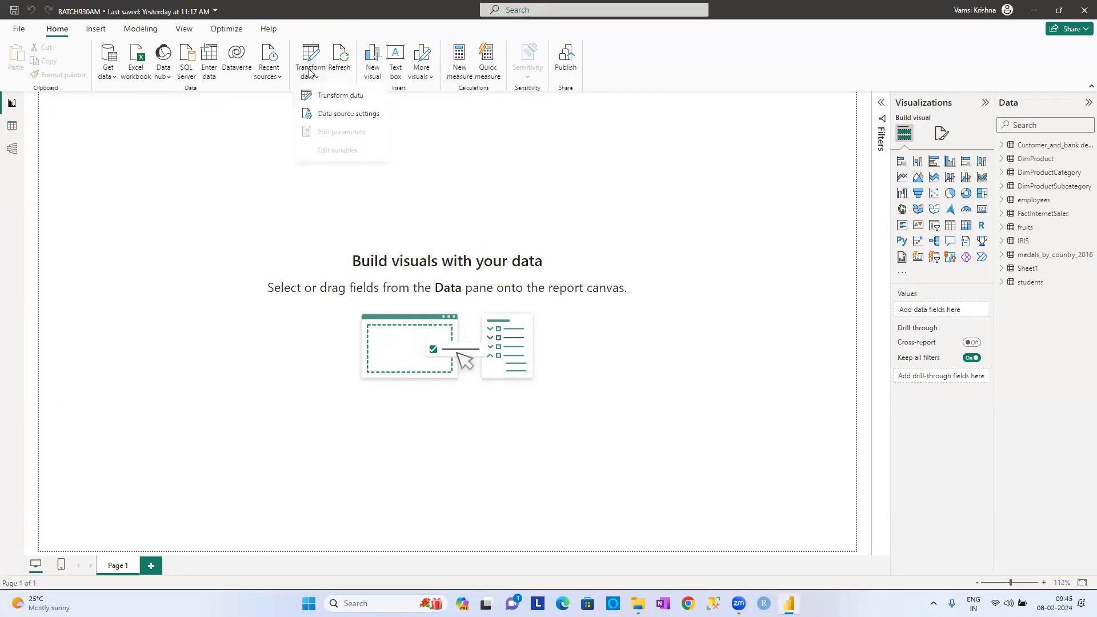
pyautogui.click(319, 96)
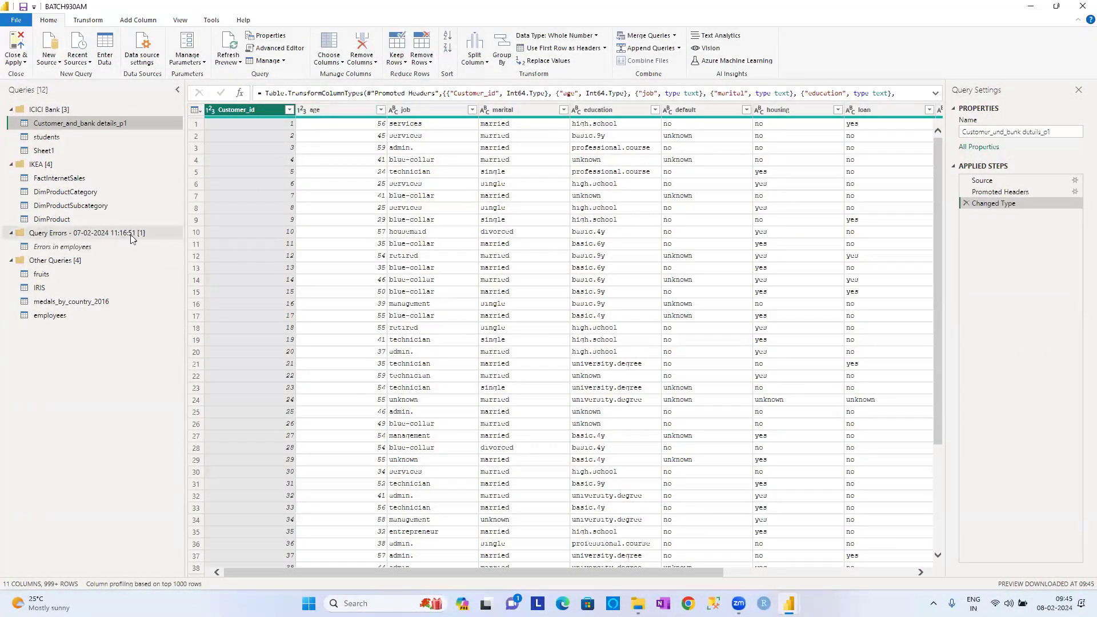
# Examine individual records of the Customer_and_bank details_p1 query, including rows 4, 12 and 18.
pyautogui.click(195, 161)
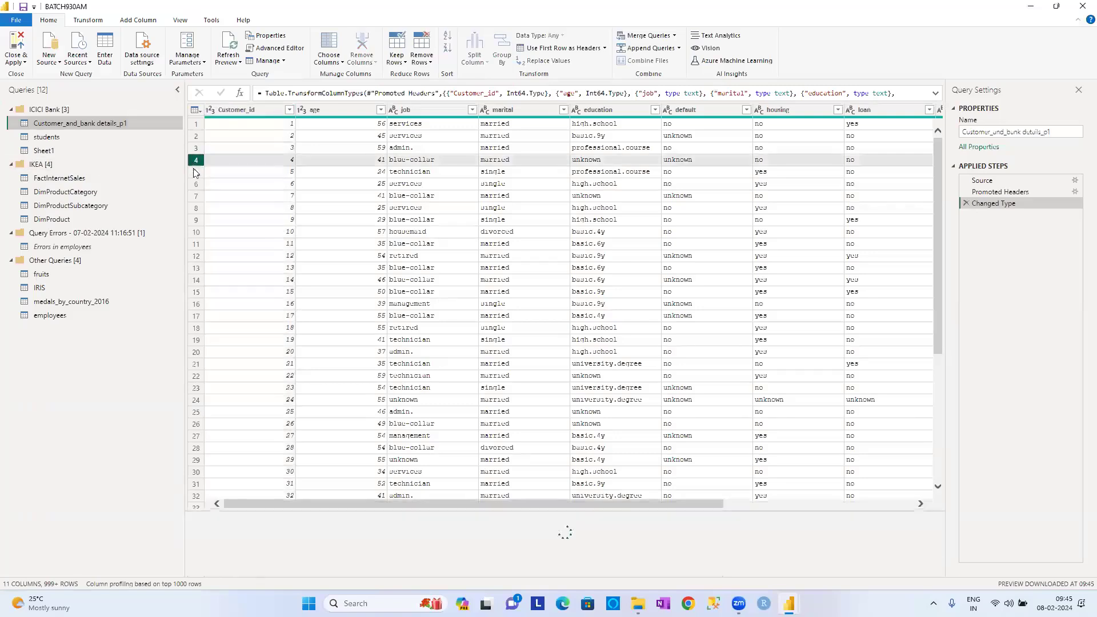
pyautogui.click(195, 210)
pyautogui.click(195, 256)
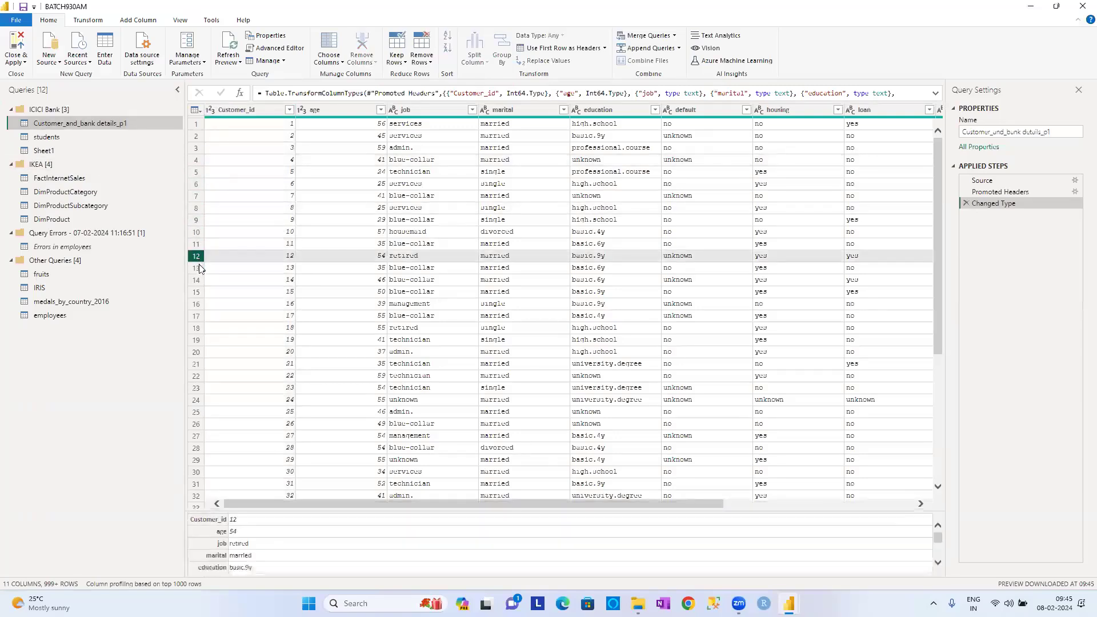
pyautogui.click(202, 282)
pyautogui.click(200, 328)
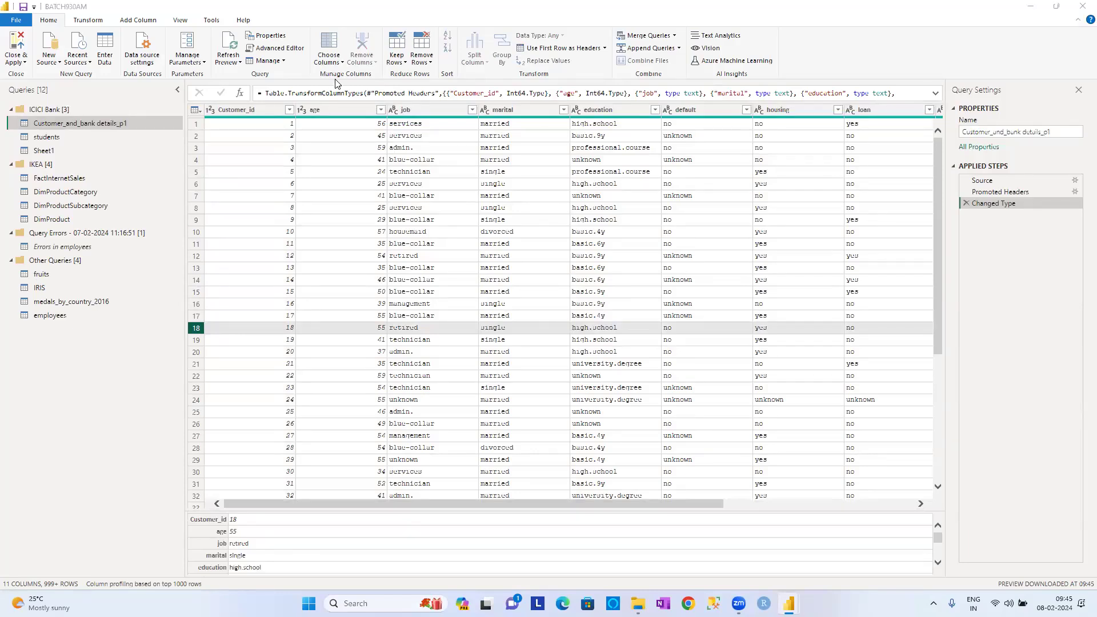
# Examine the column statistics and value distribution of the Customer_id, job, marital and education columns.
pyautogui.click(270, 110)
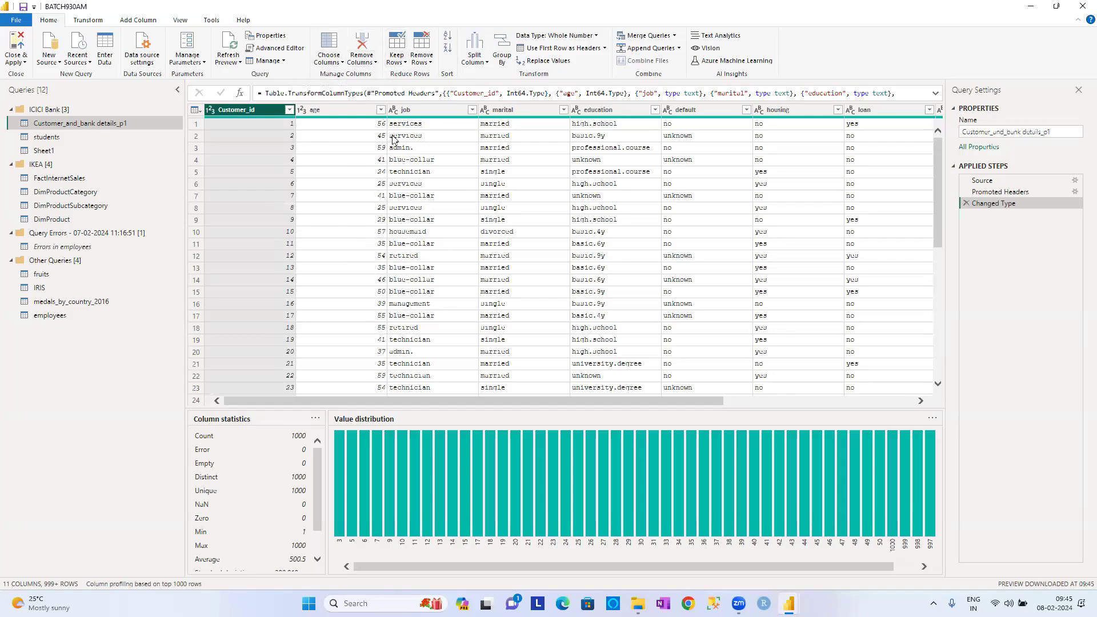
pyautogui.click(416, 112)
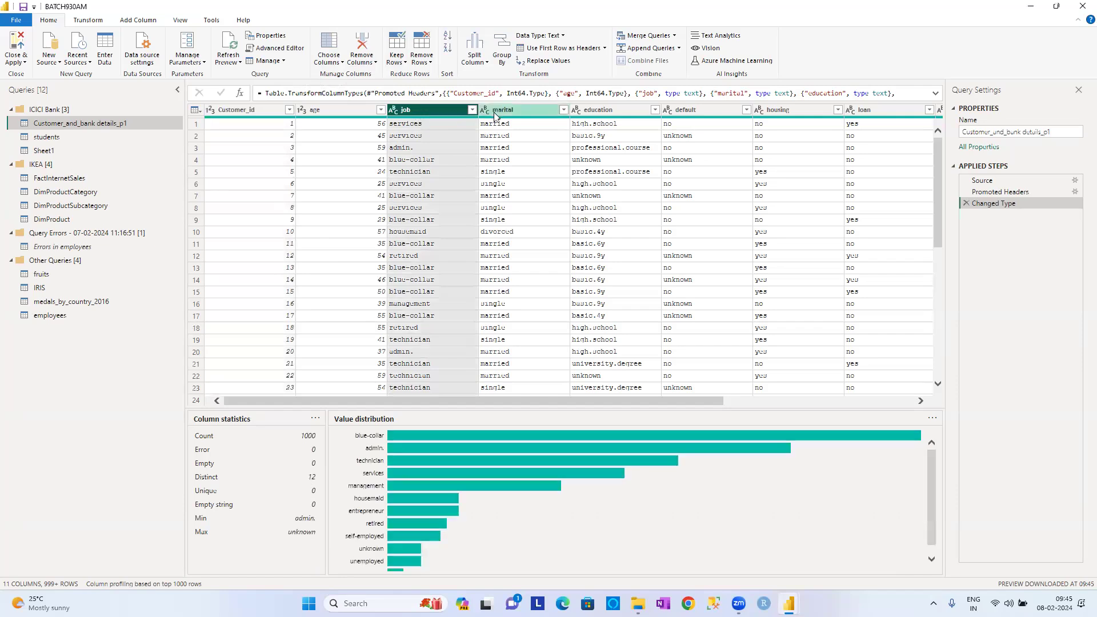
pyautogui.click(536, 110)
pyautogui.click(595, 113)
pyautogui.press('Right')
pyautogui.click(580, 115)
pyautogui.click(525, 113)
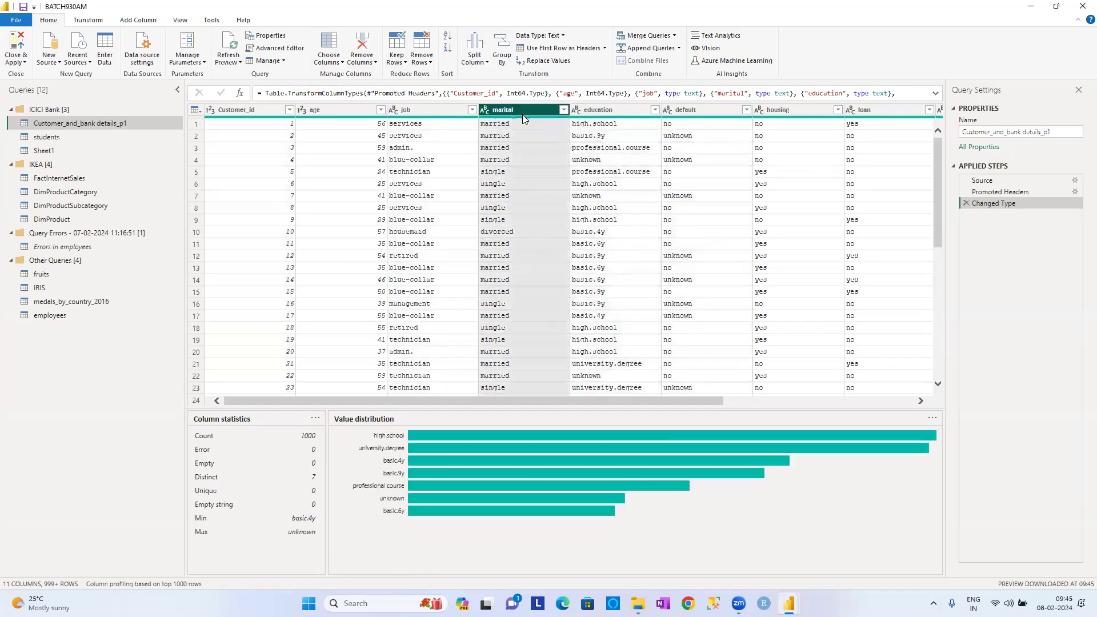
pyautogui.click(449, 115)
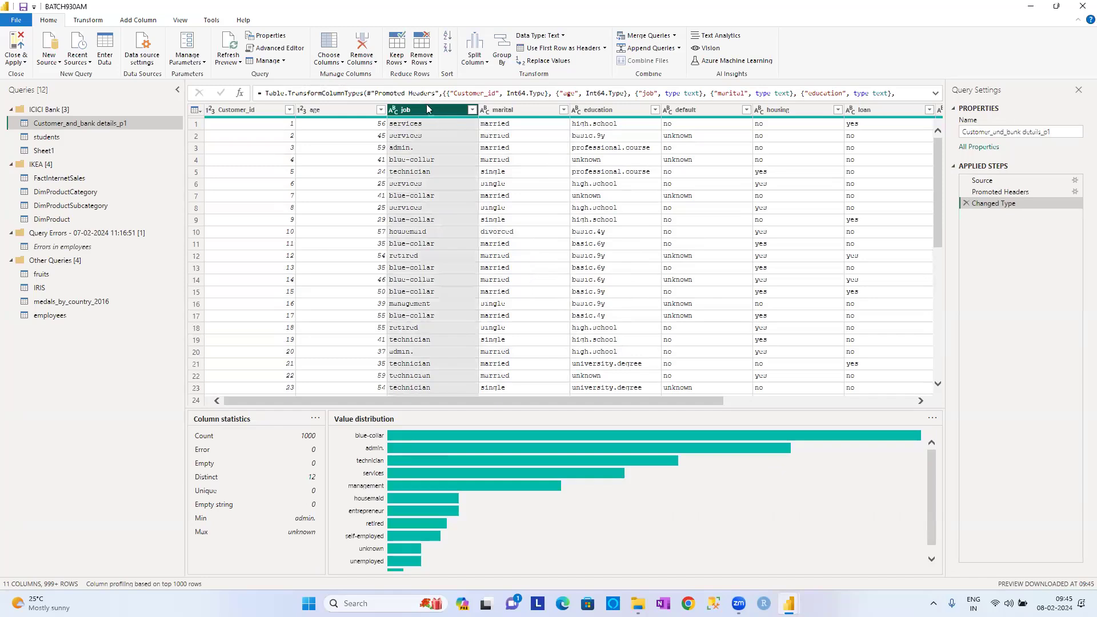
# Review the available Keep Rows options and display the employees query.
pyautogui.click(402, 63)
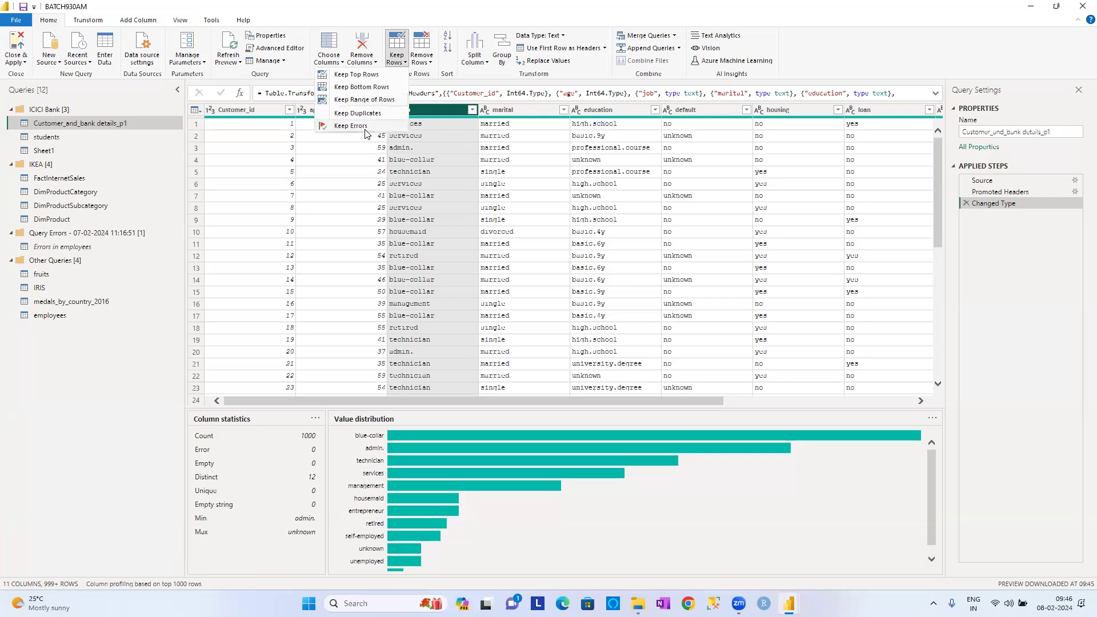
pyautogui.click(93, 374)
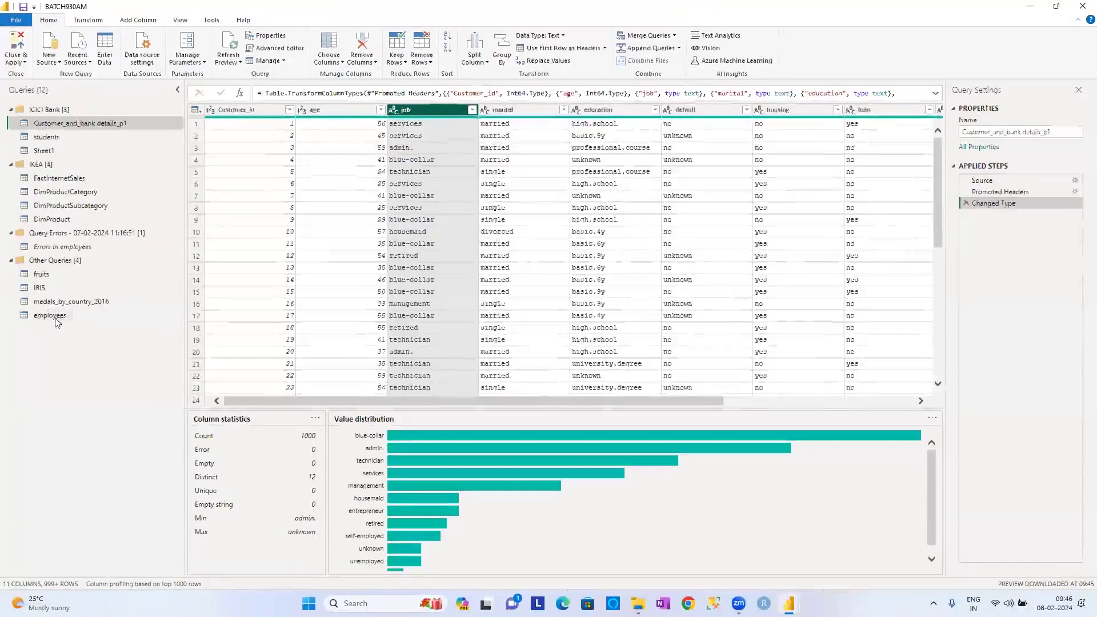
pyautogui.click(111, 384)
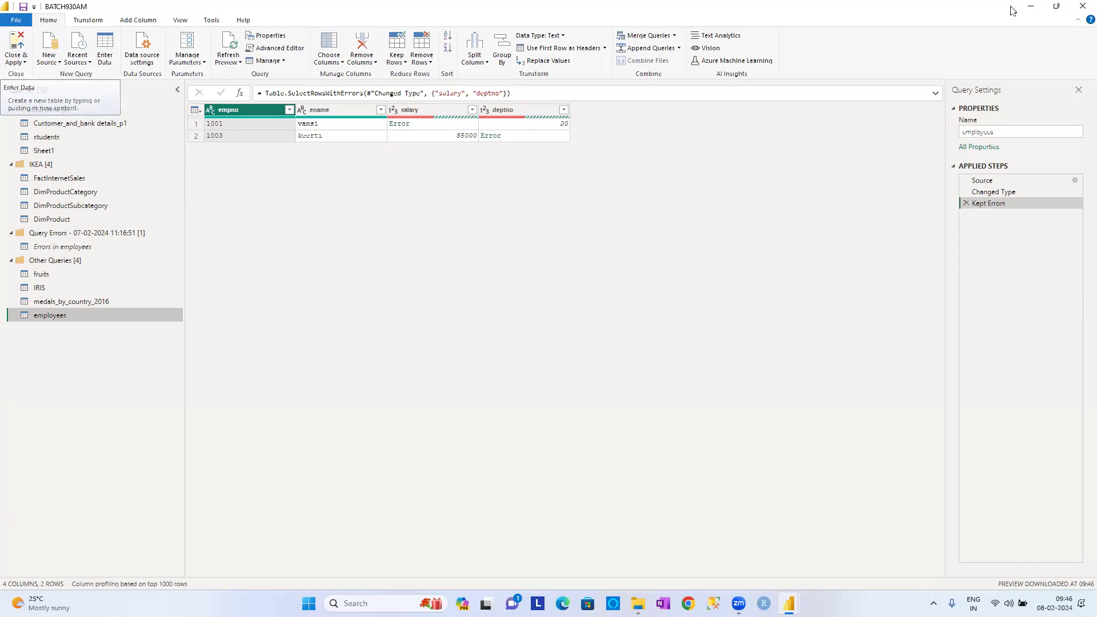
# View the blank Create Table dialog from both the report window and the Power Query Editor, leaving each without creating a table.
pyautogui.click(1030, 7)
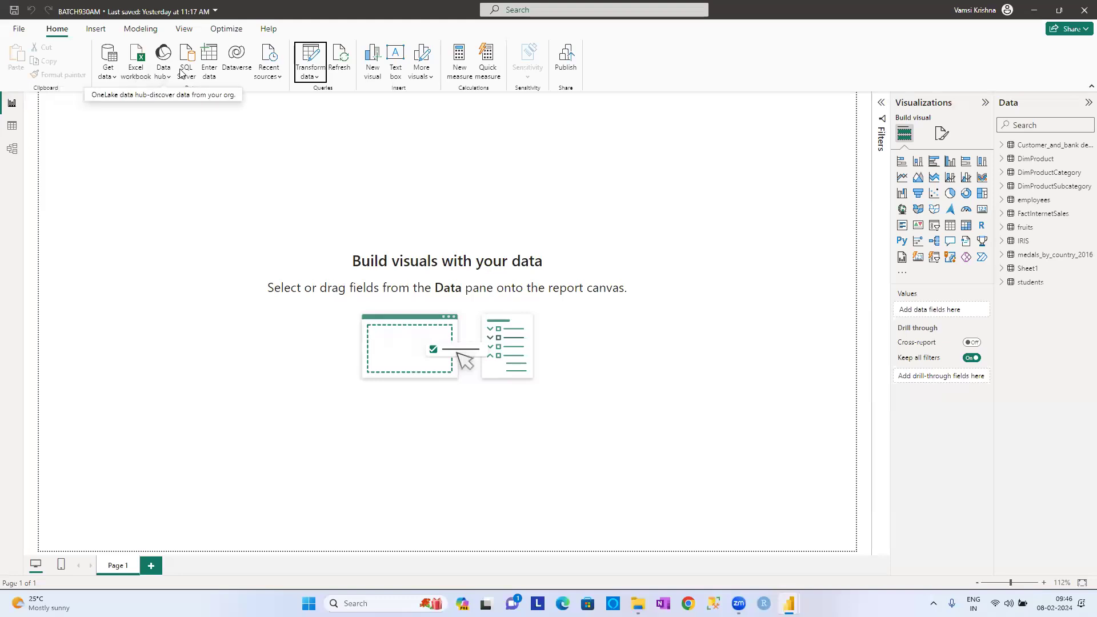
pyautogui.click(209, 70)
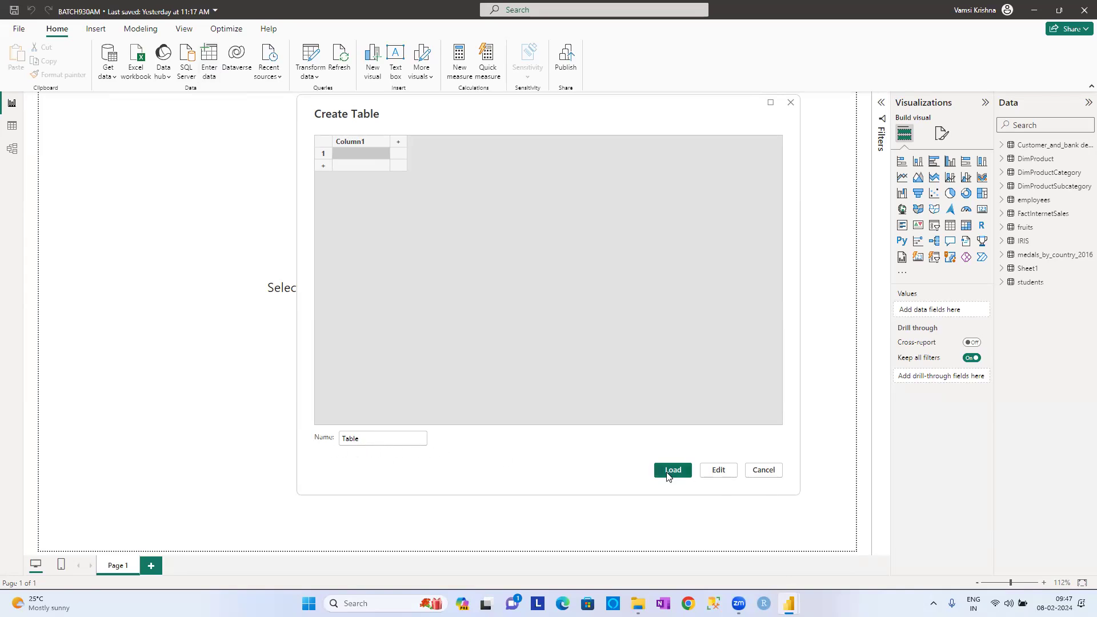
pyautogui.click(772, 472)
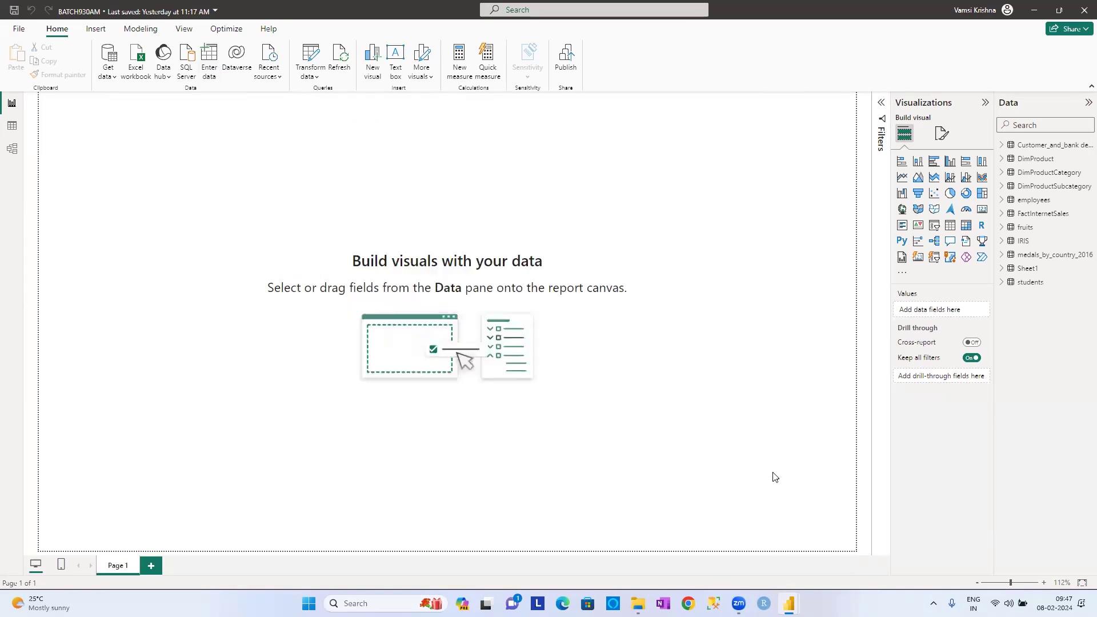
pyautogui.click(310, 57)
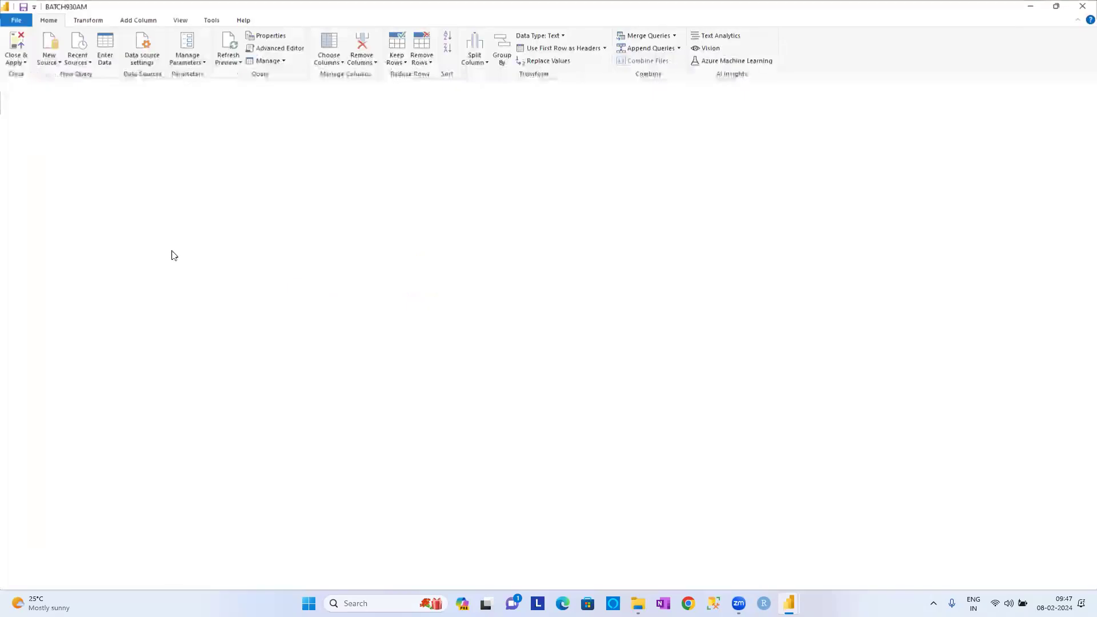
pyautogui.click(103, 57)
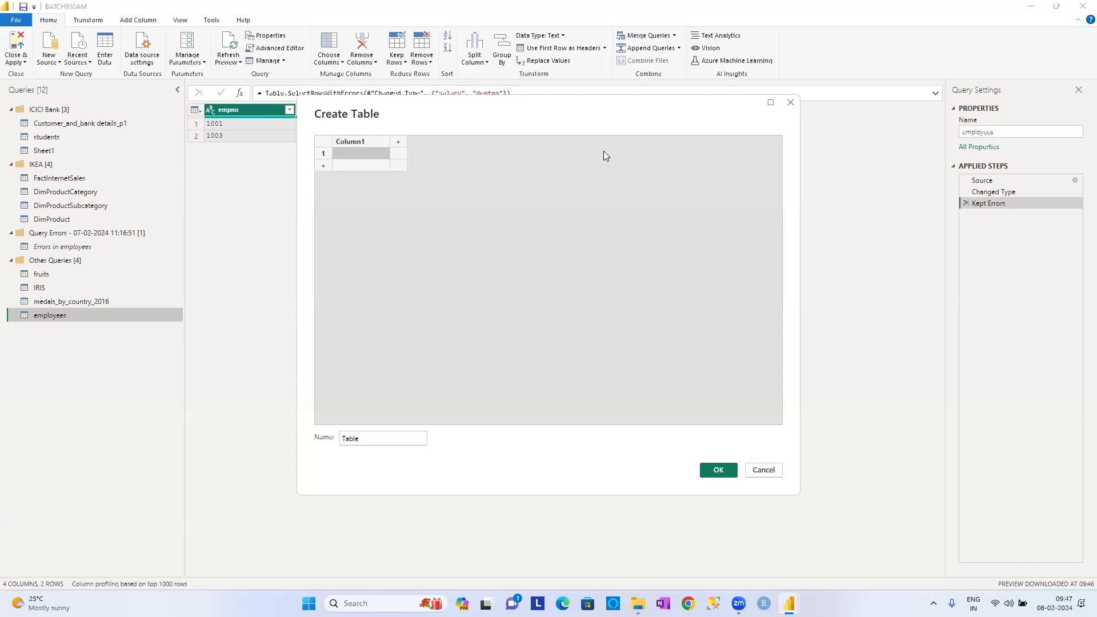
pyautogui.click(764, 470)
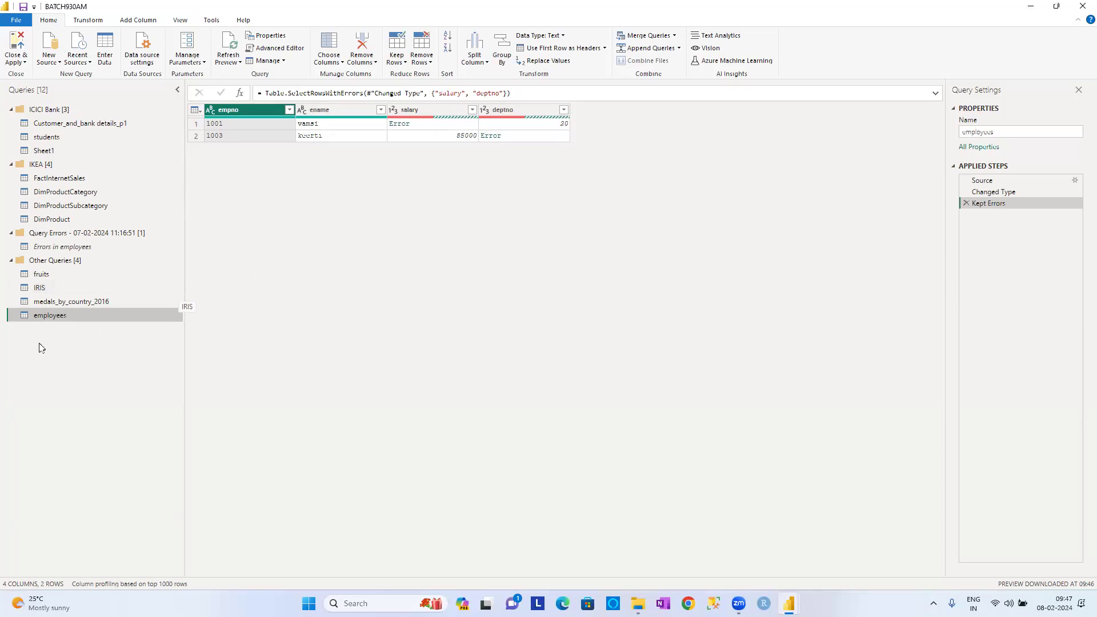
# Inspect the manually entered data behind the employees query through its Source step settings.
pyautogui.click(979, 182)
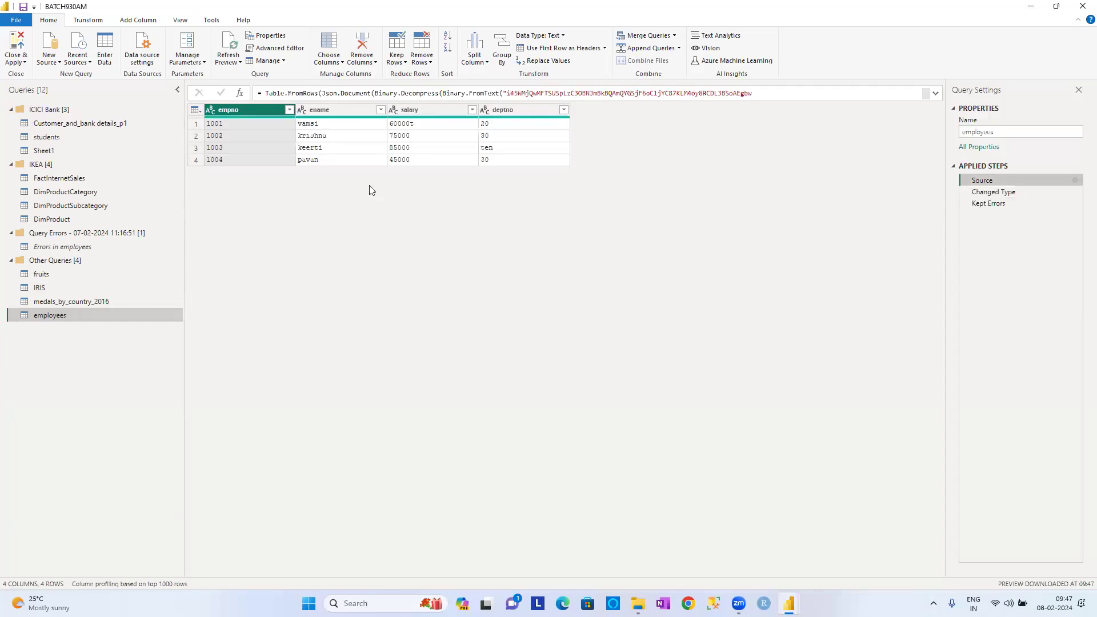
pyautogui.click(1074, 181)
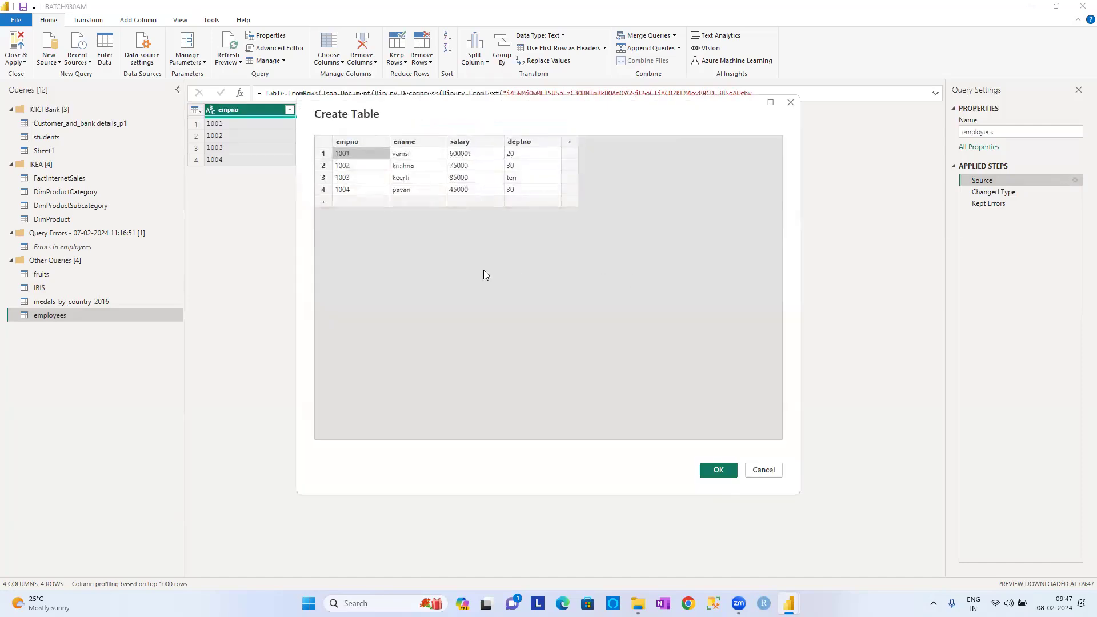
pyautogui.click(764, 469)
# Inspect the CSV file path and import settings in the Source step of the medals_by_country_2016 query.
pyautogui.click(96, 301)
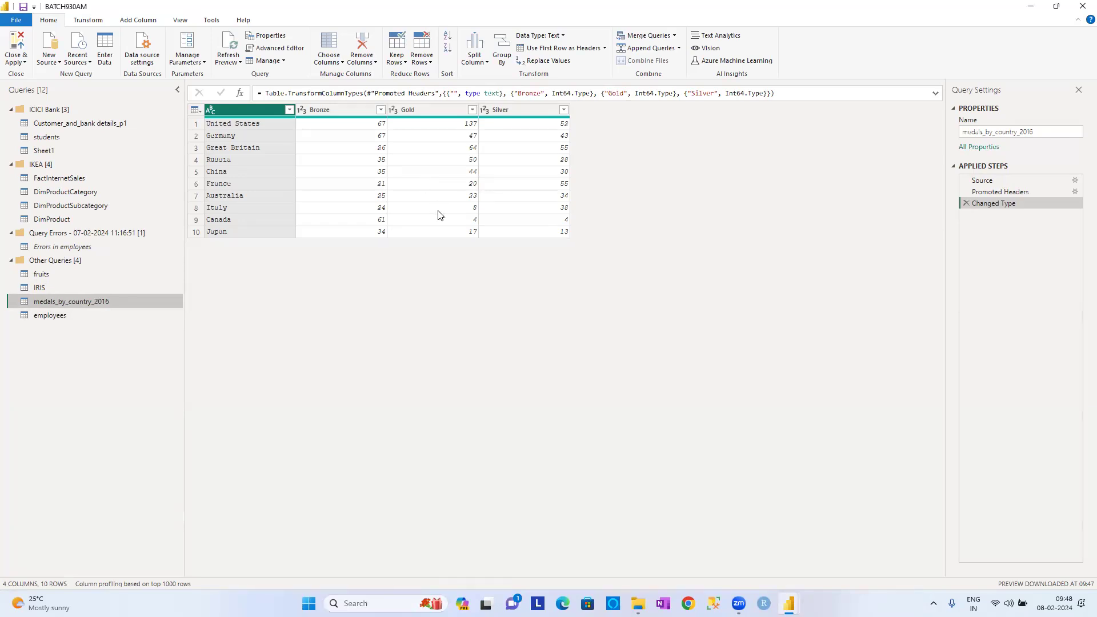
pyautogui.click(1076, 181)
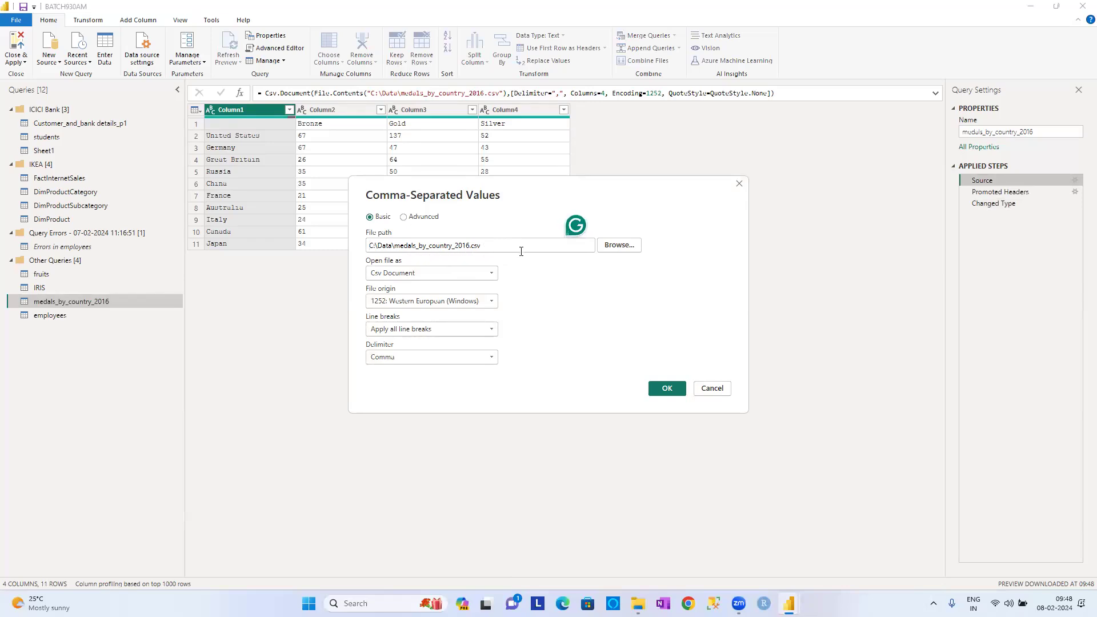
pyautogui.click(667, 388)
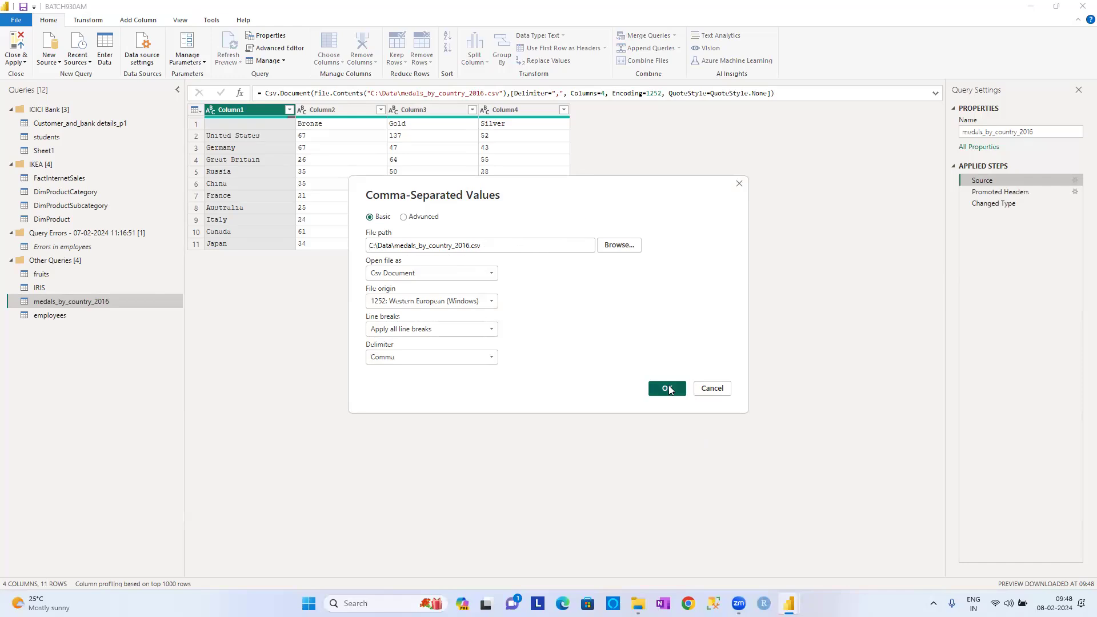
# Remove the Kept Errors step from the employees query.
pyautogui.click(63, 315)
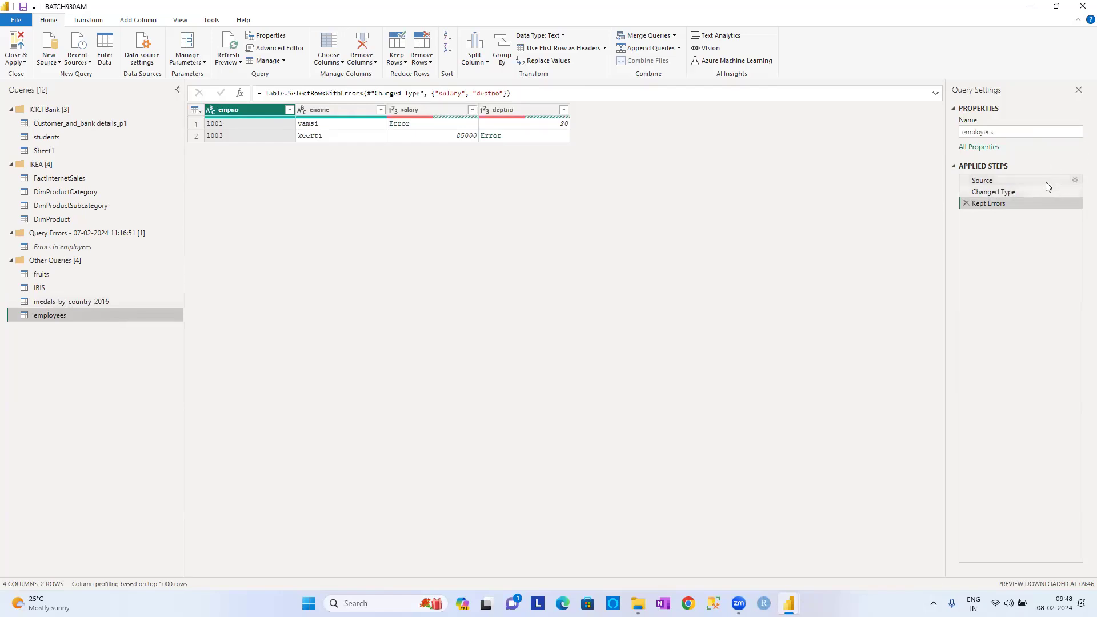
pyautogui.click(966, 203)
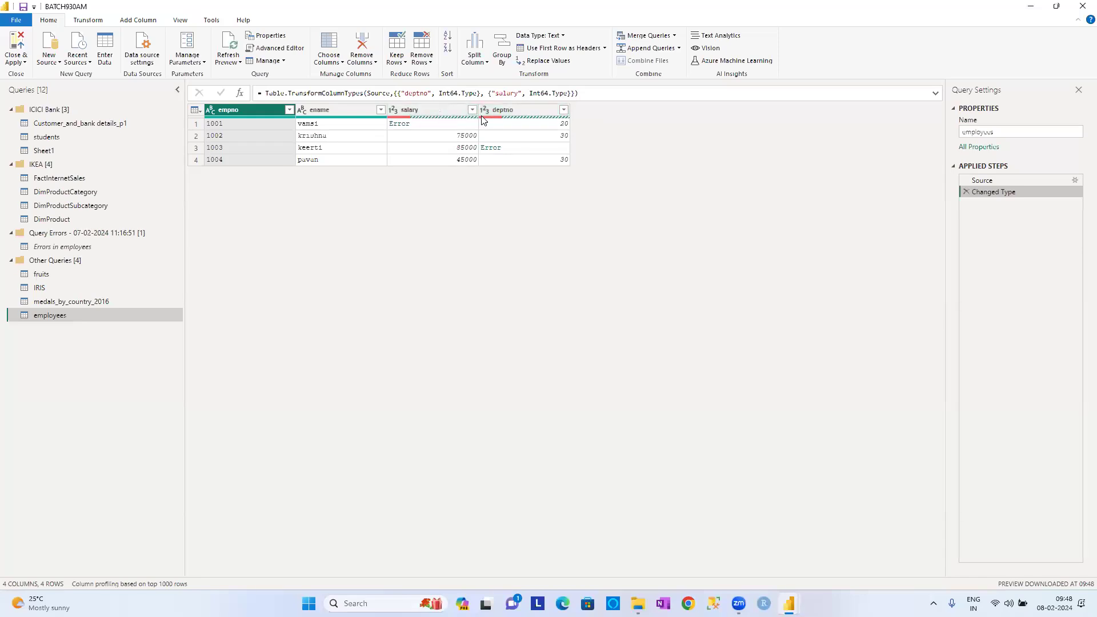
# Check the deptno entry of employee 1003 and the salary entry of employee 1001 in the employees source table.
pyautogui.click(1073, 180)
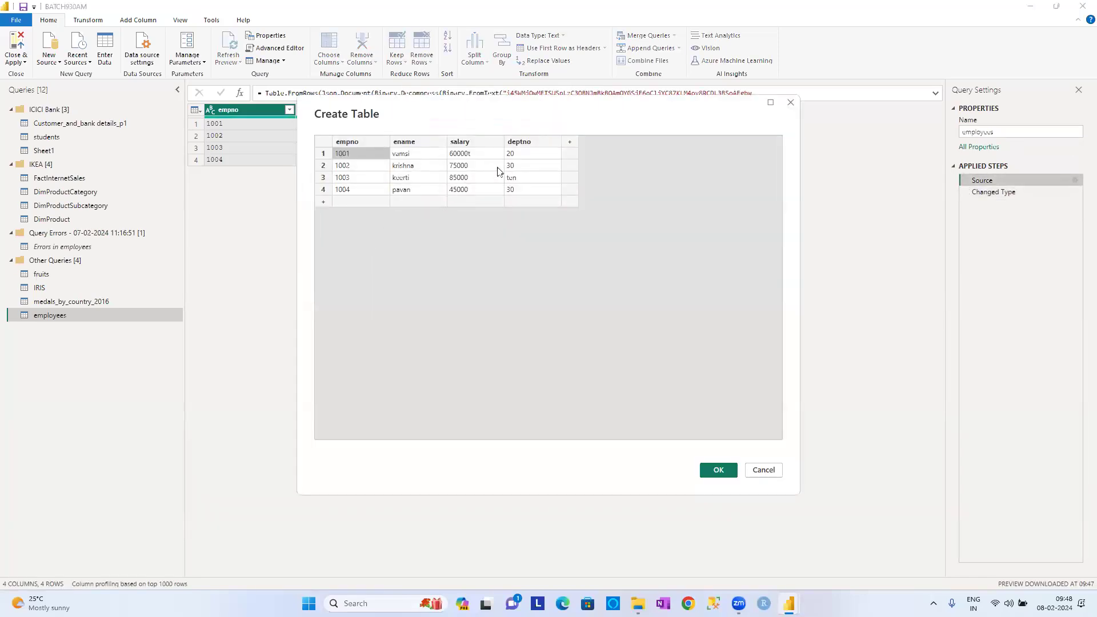
pyautogui.click(522, 179)
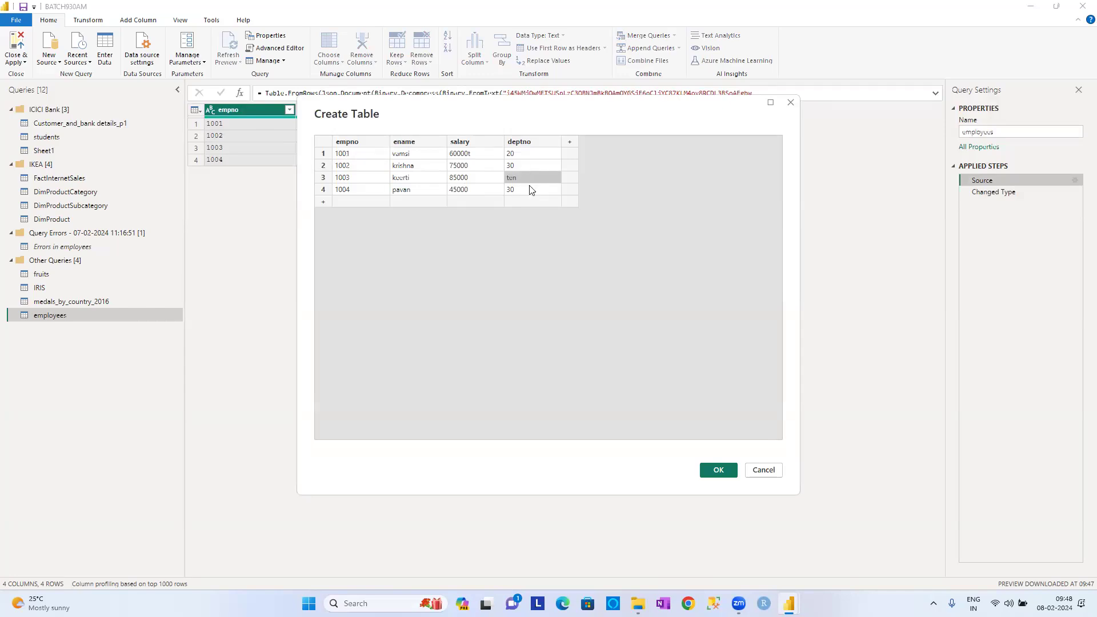
pyautogui.click(473, 156)
pyautogui.click(718, 471)
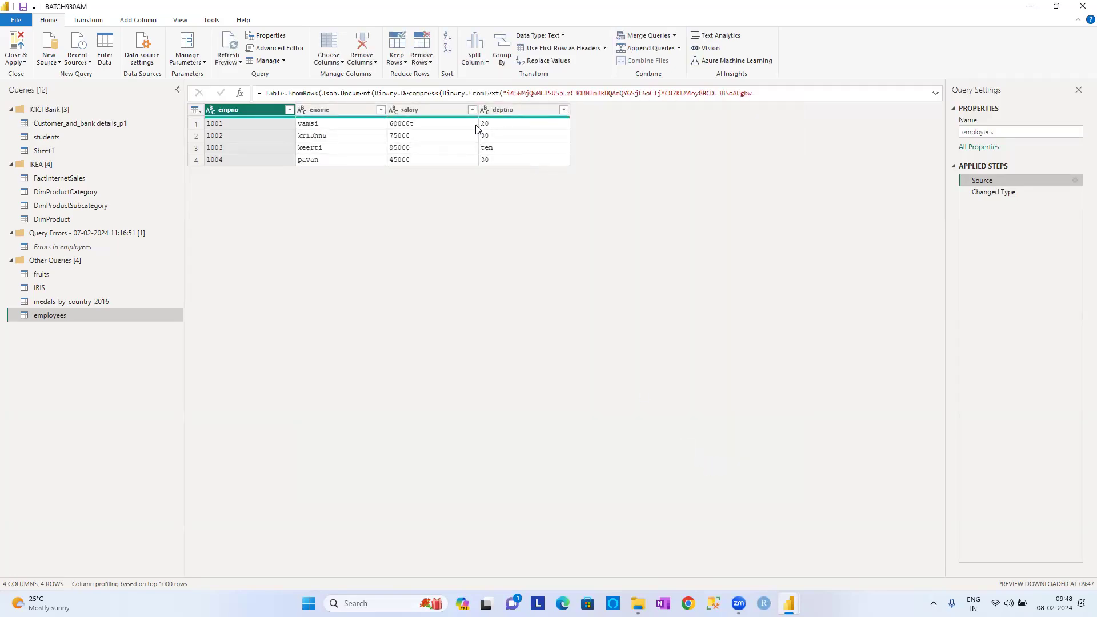
# Compare the employees query's Source and Changed Type steps, checking the data type choices for the salary and deptno columns.
pyautogui.click(425, 109)
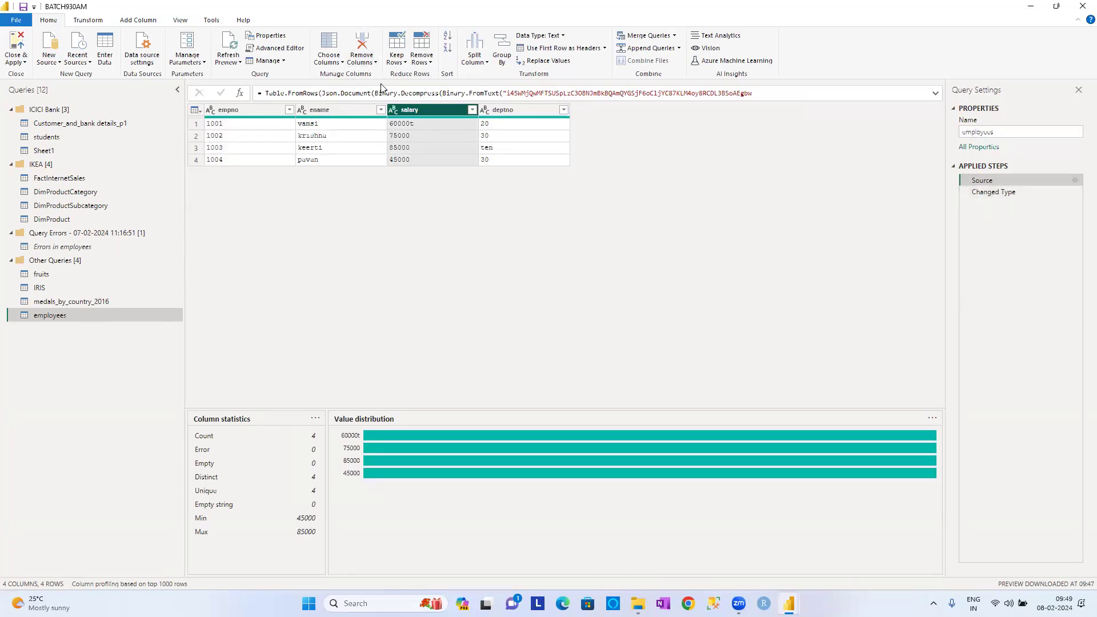
pyautogui.click(980, 194)
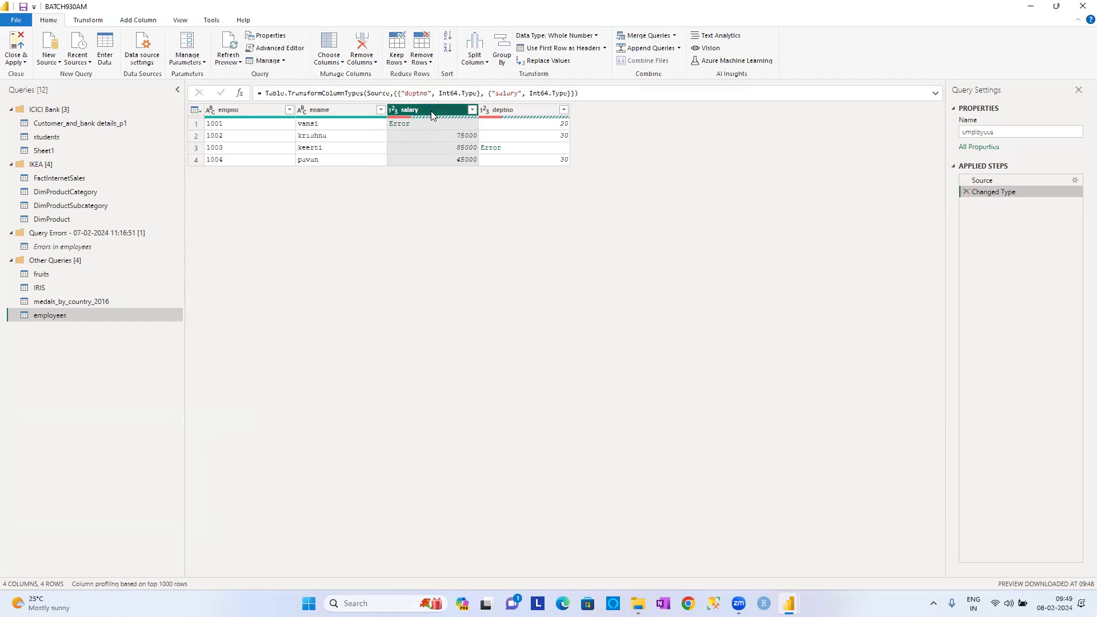
pyautogui.click(393, 110)
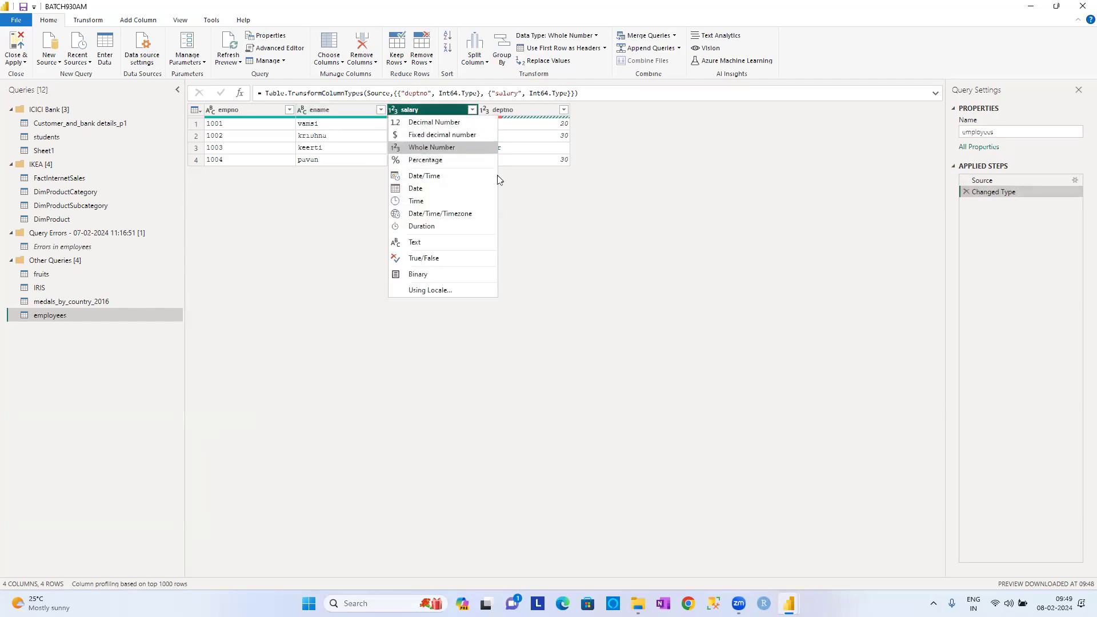
pyautogui.click(518, 141)
pyautogui.click(487, 111)
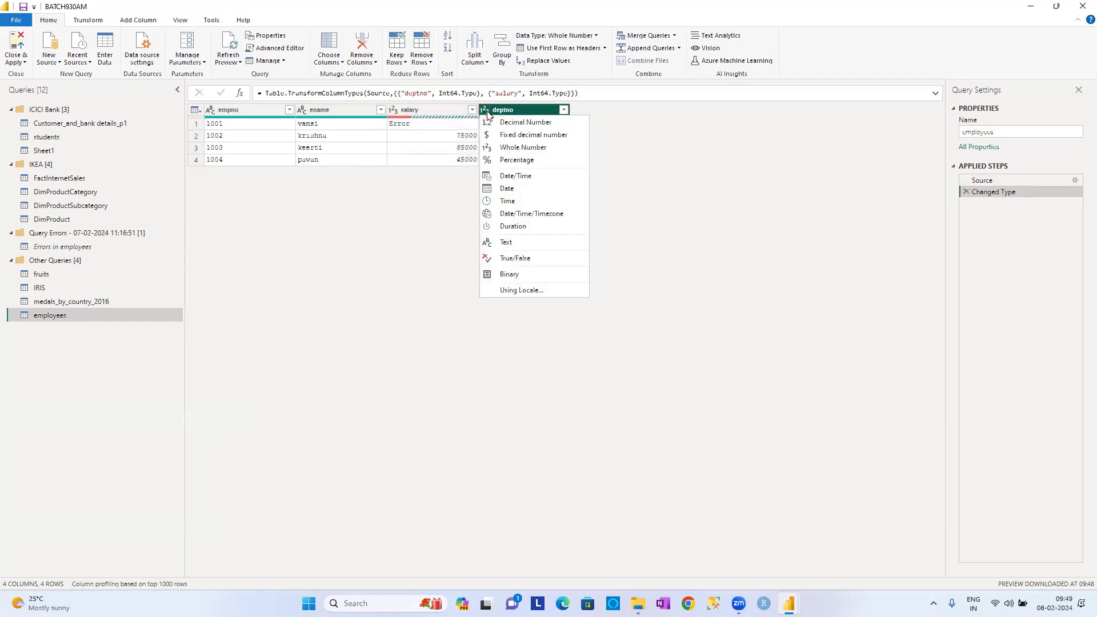
pyautogui.click(498, 345)
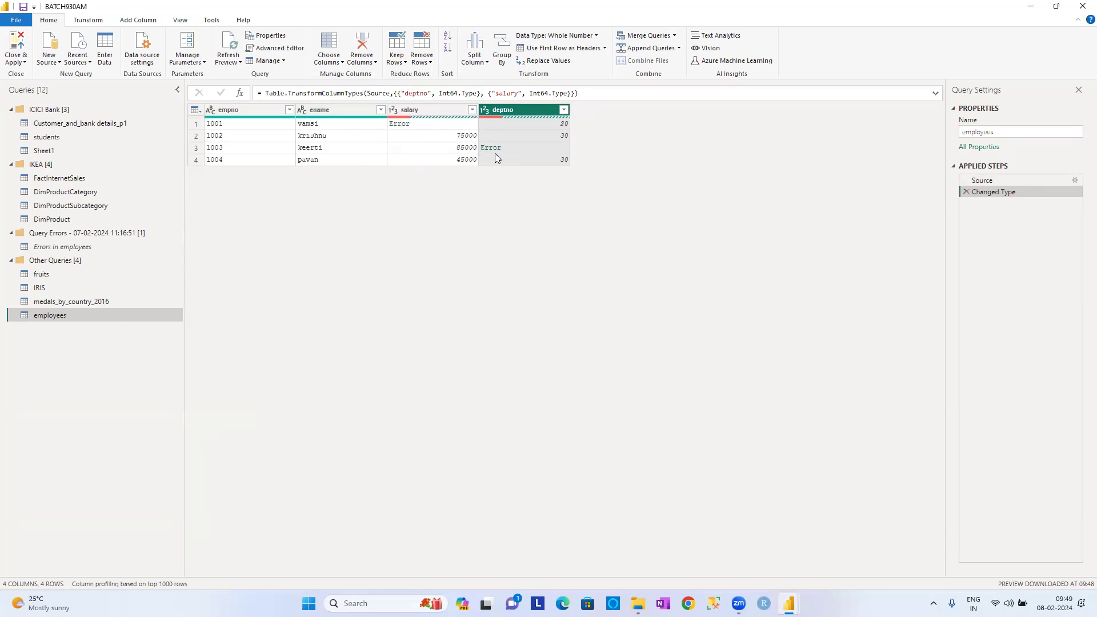
# Keep only the employees rows with errors in the salary column, and remove the resulting Kept Errors step.
pyautogui.click(421, 110)
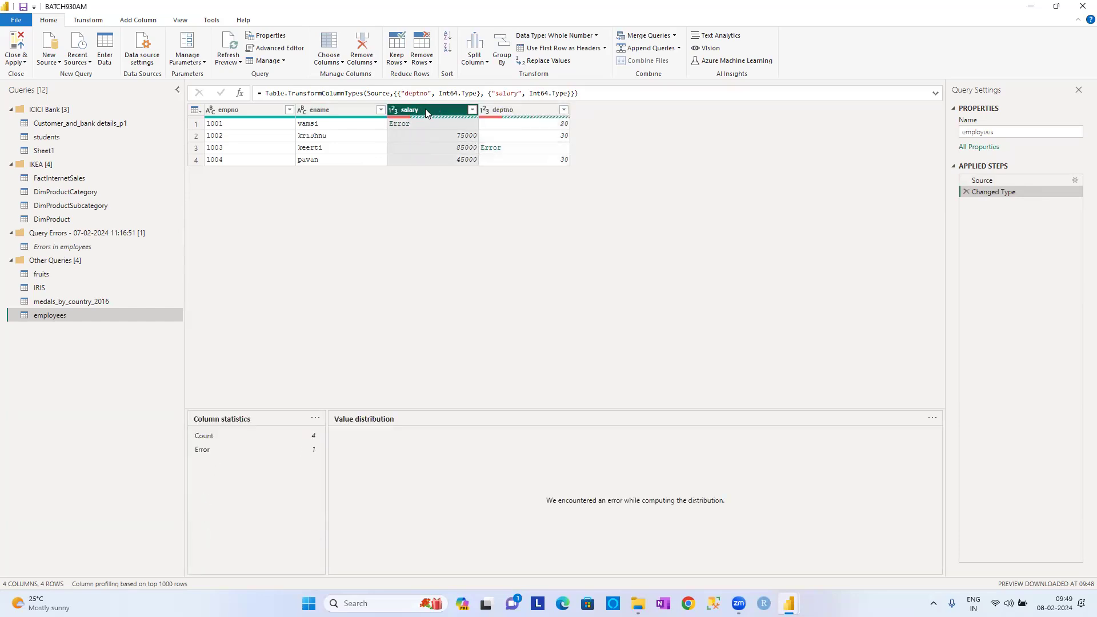
pyautogui.click(404, 61)
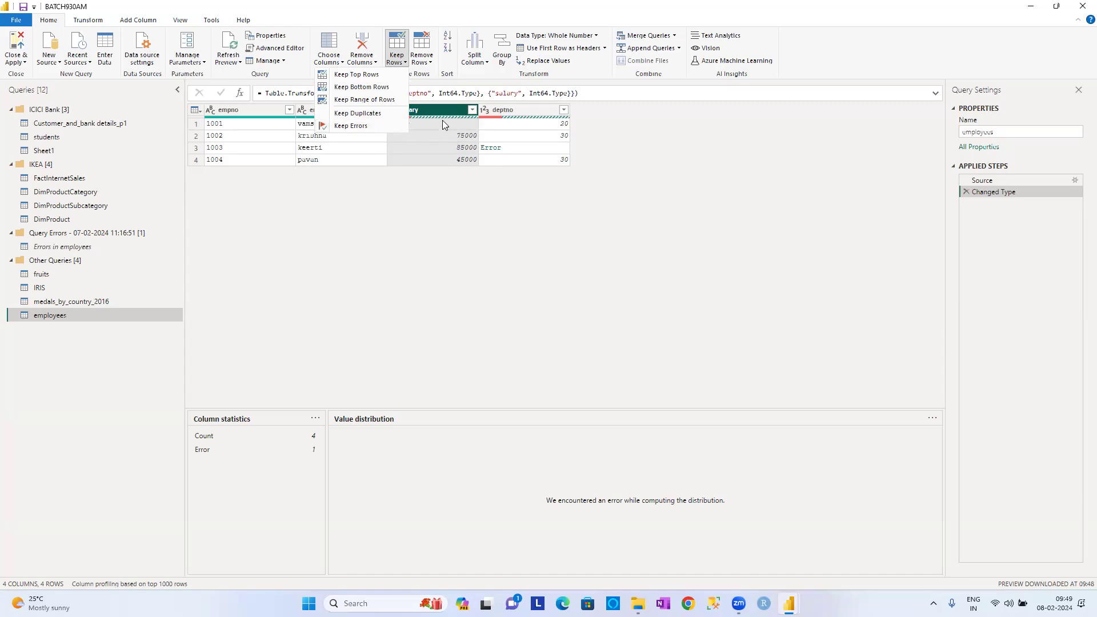
pyautogui.click(372, 129)
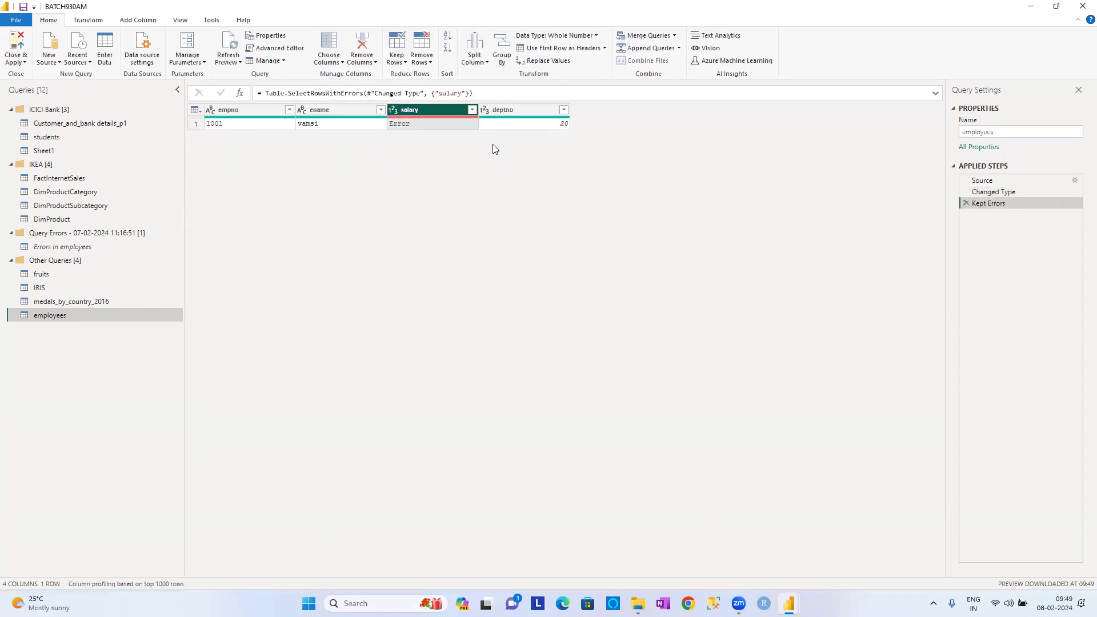
pyautogui.click(961, 203)
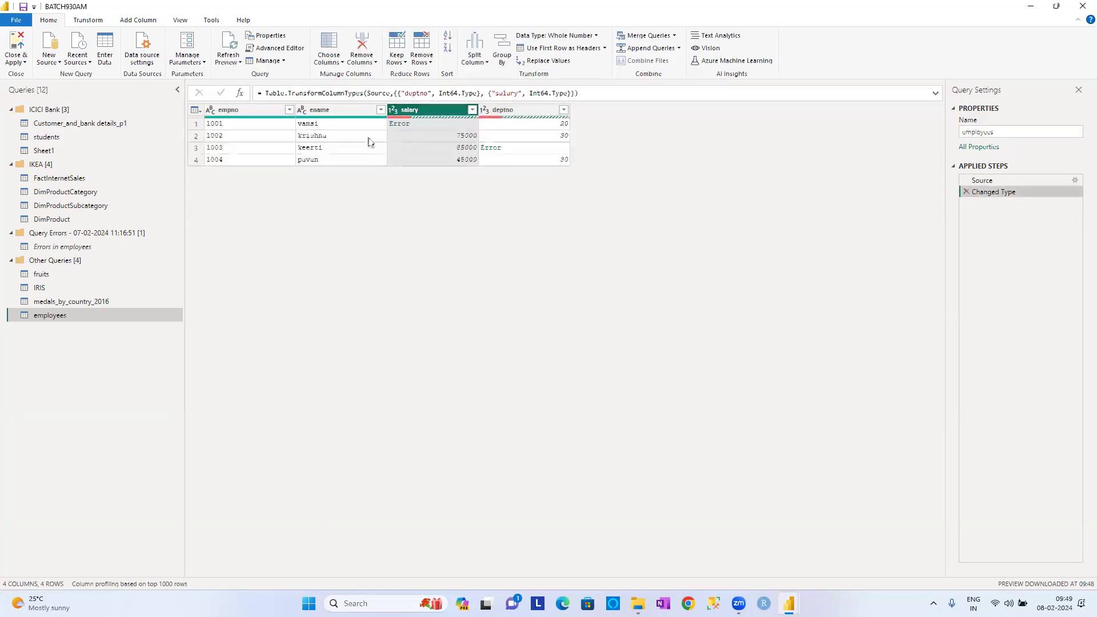
# Keep only the employees rows with errors in the deptno column, and remove the resulting Kept Errors step.
pyautogui.click(496, 114)
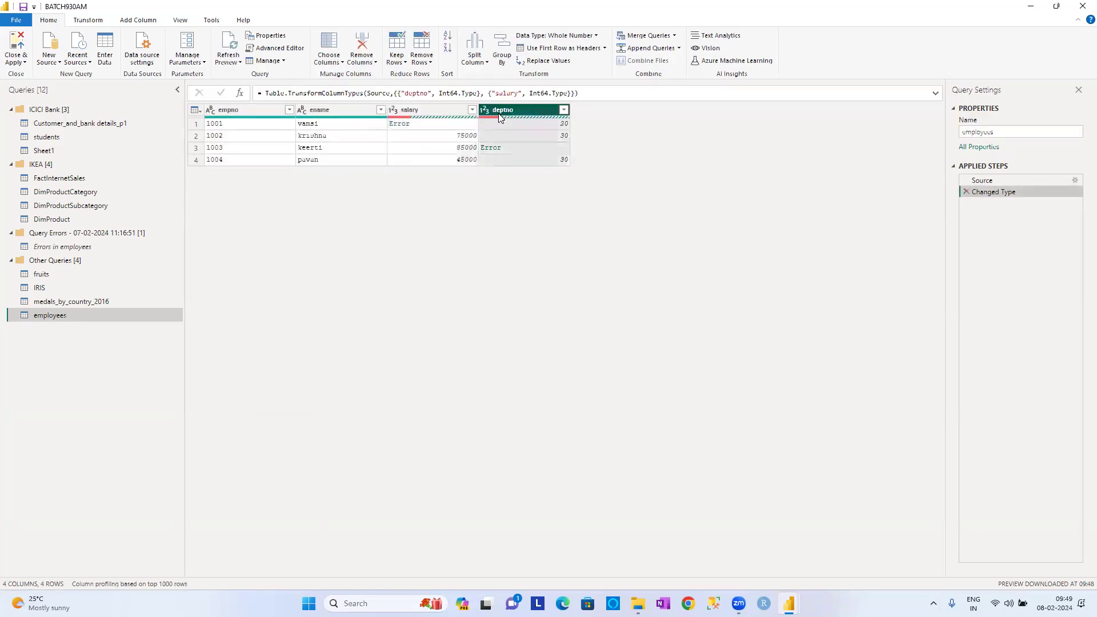
pyautogui.click(398, 63)
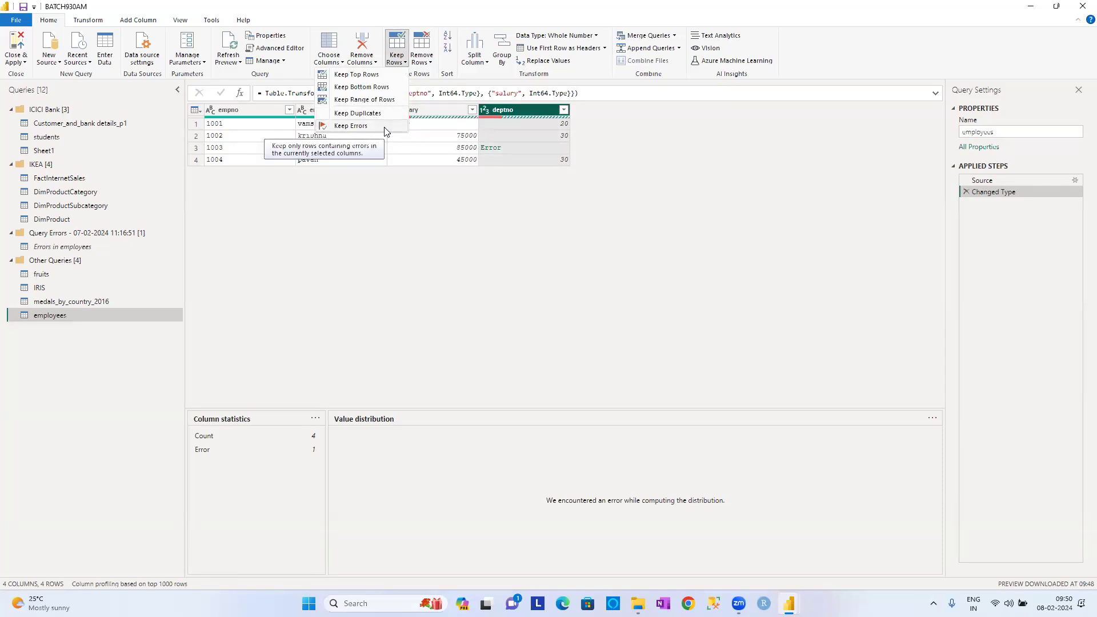
pyautogui.click(354, 125)
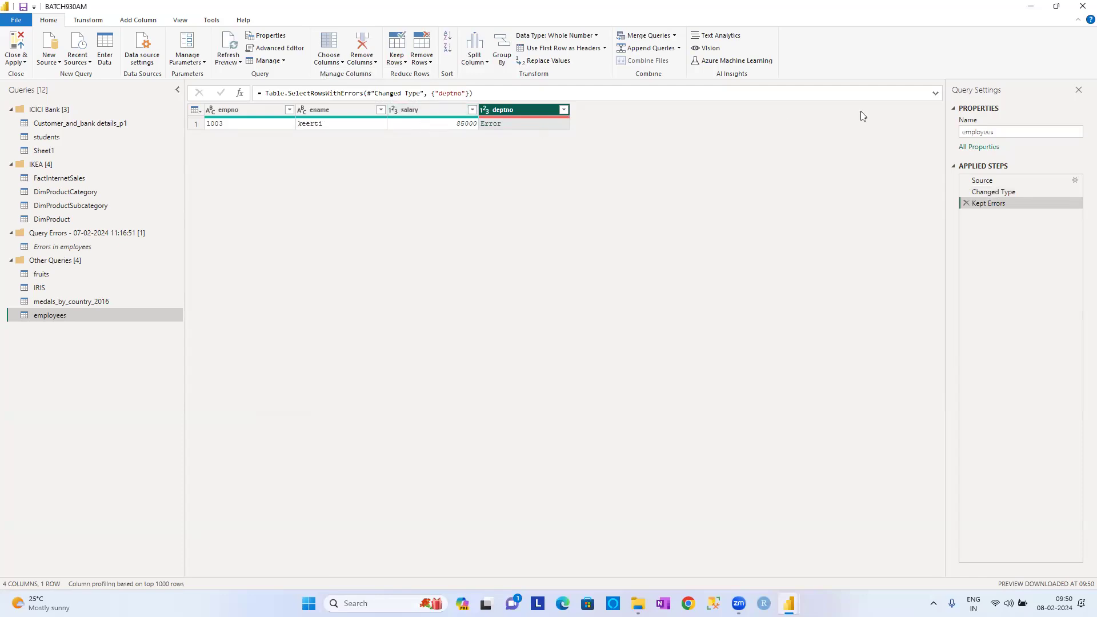
pyautogui.click(966, 203)
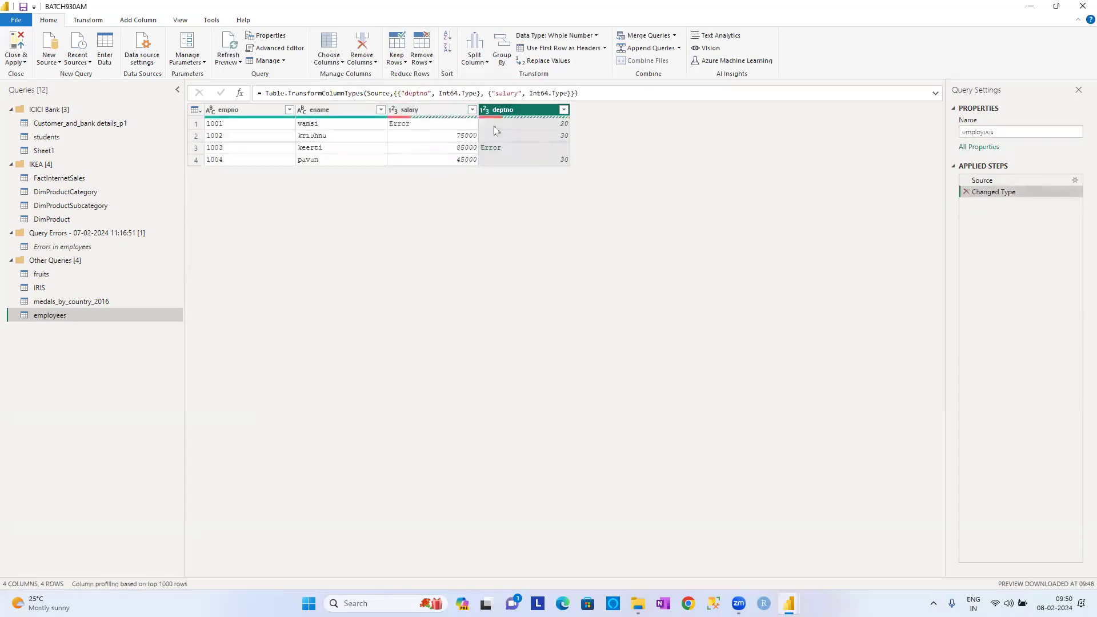
pyautogui.click(446, 115)
pyautogui.keyDown('ctrl'); pyautogui.click(496, 112); pyautogui.keyUp('ctrl')
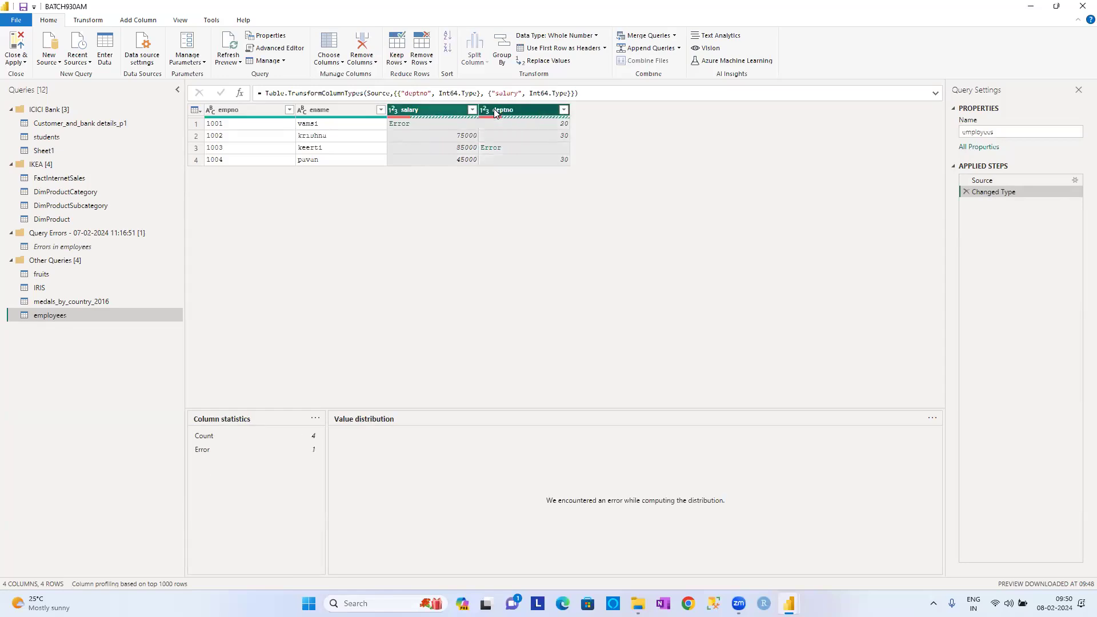
pyautogui.click(399, 60)
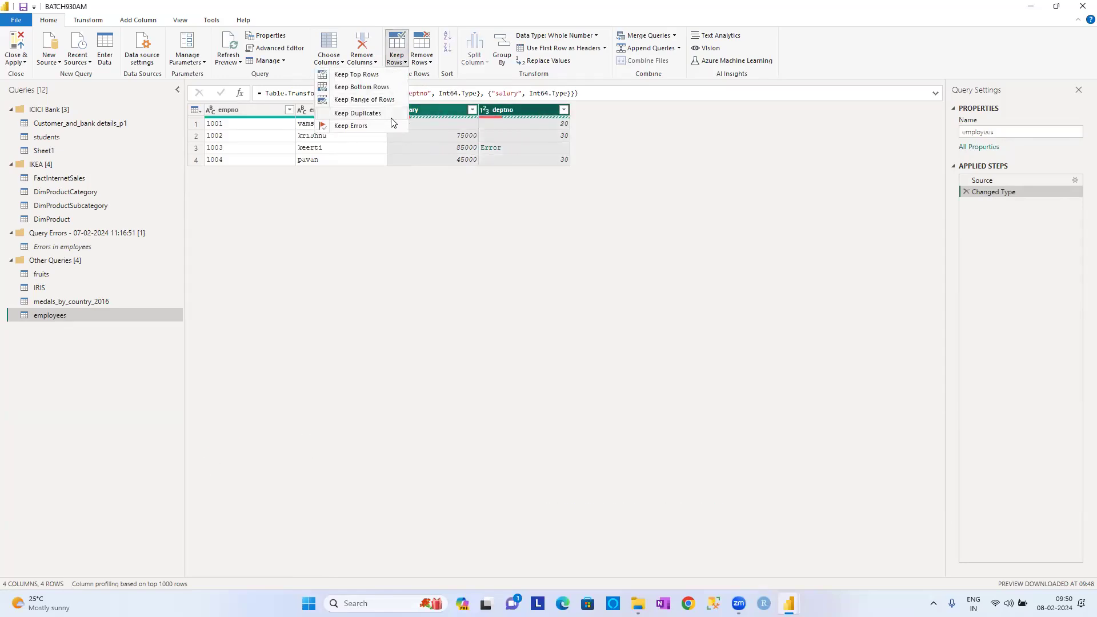
pyautogui.click(366, 113)
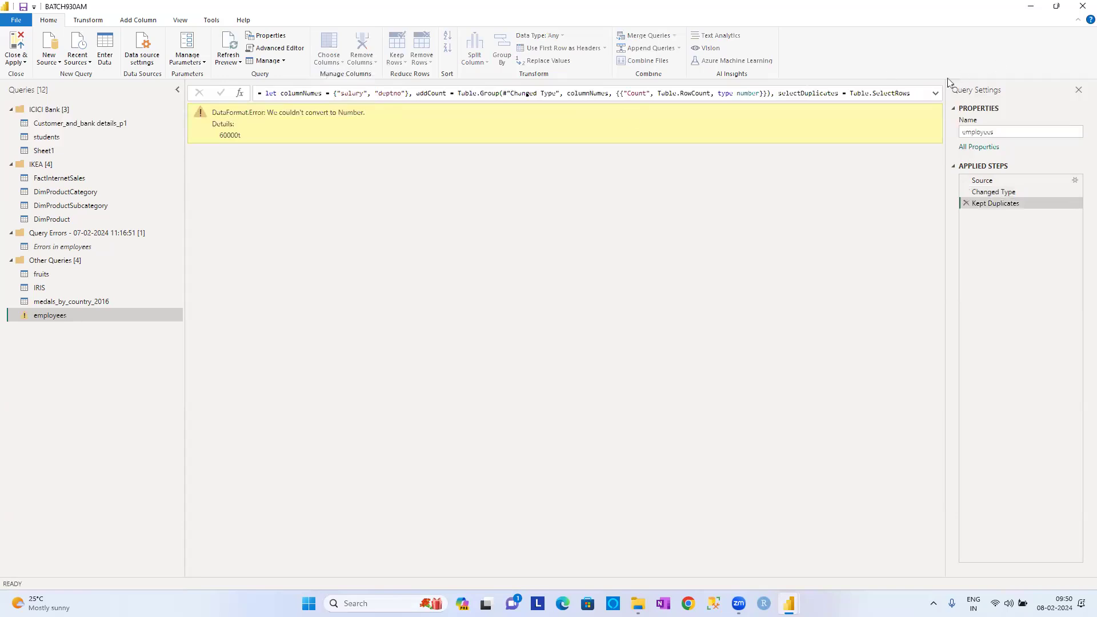
pyautogui.click(965, 203)
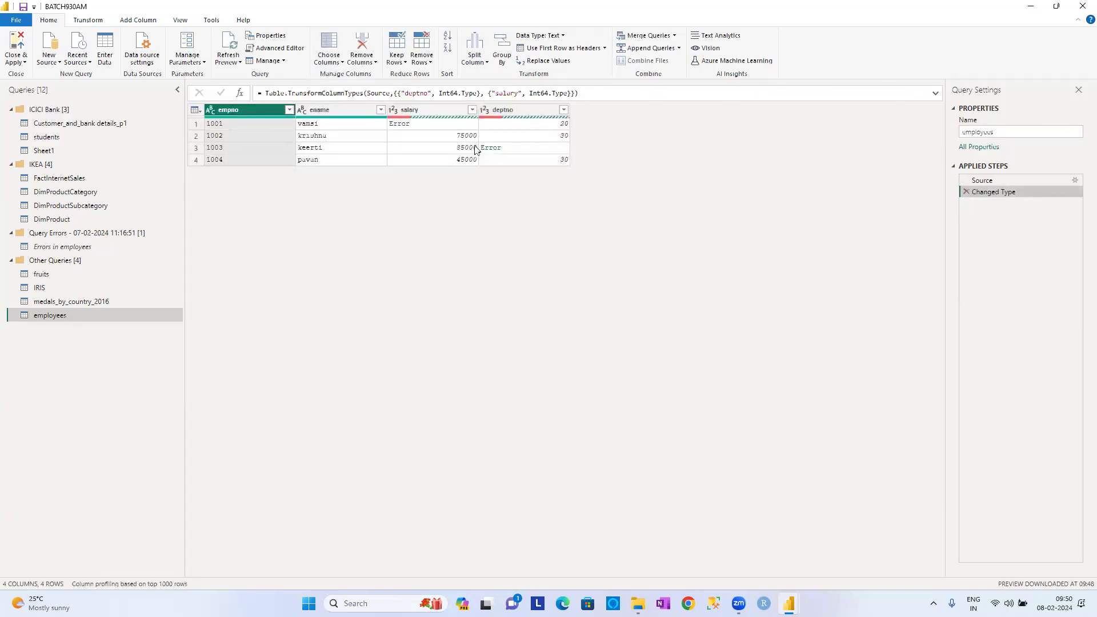
# Keep only the rows with errors in either the salary or deptno column, and remove the resulting Kept Errors step.
pyautogui.click(434, 110)
pyautogui.keyDown('ctrl'); pyautogui.click(486, 111); pyautogui.keyUp('ctrl')
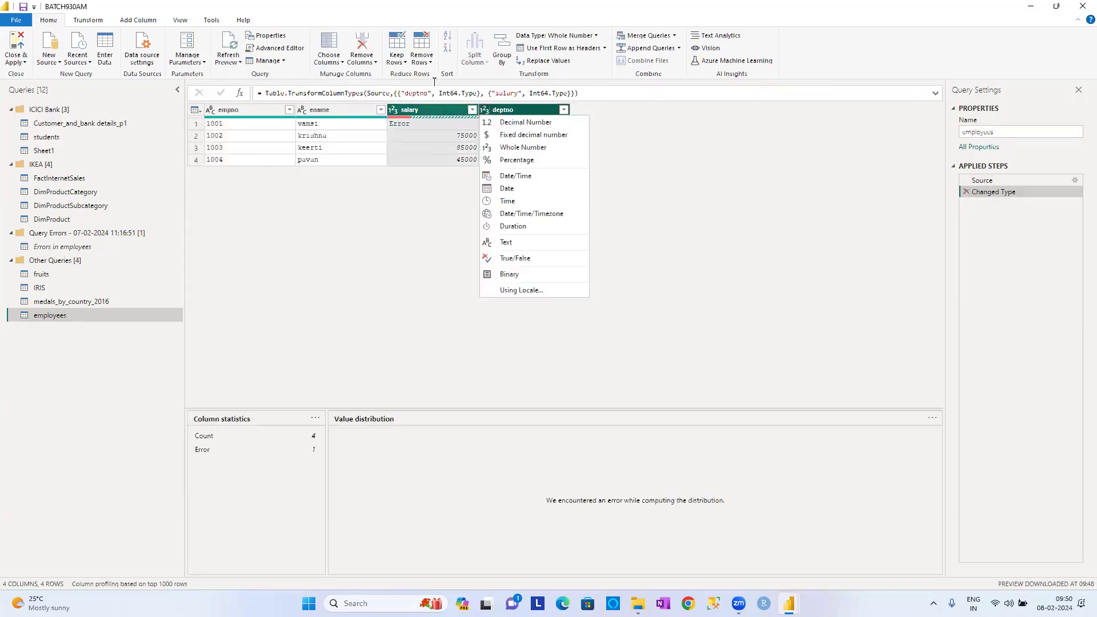
pyautogui.click(396, 57)
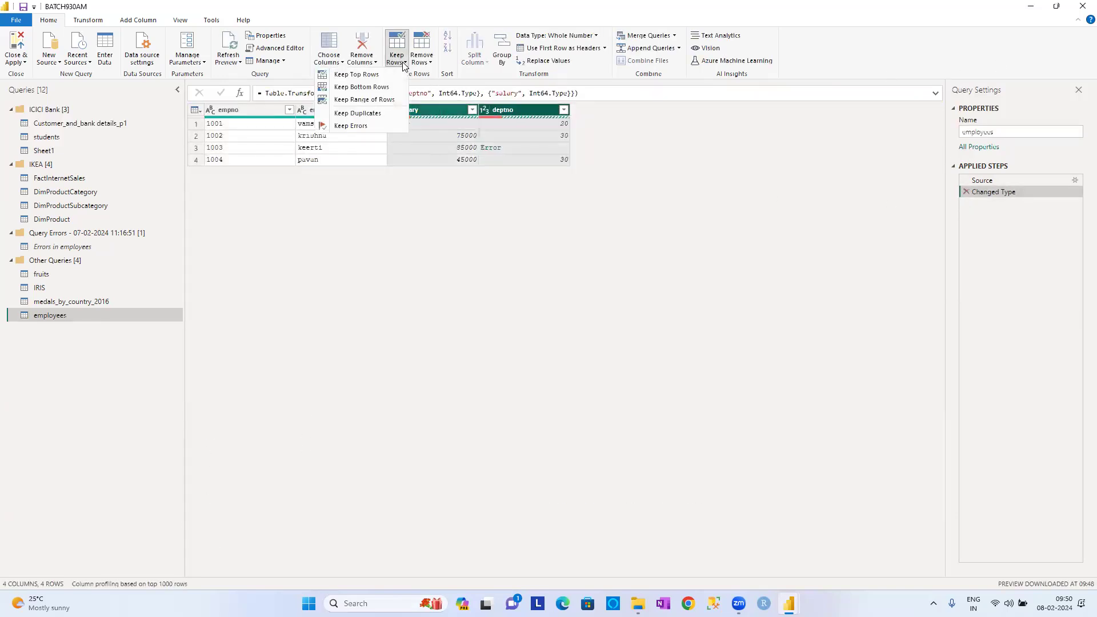
pyautogui.click(394, 125)
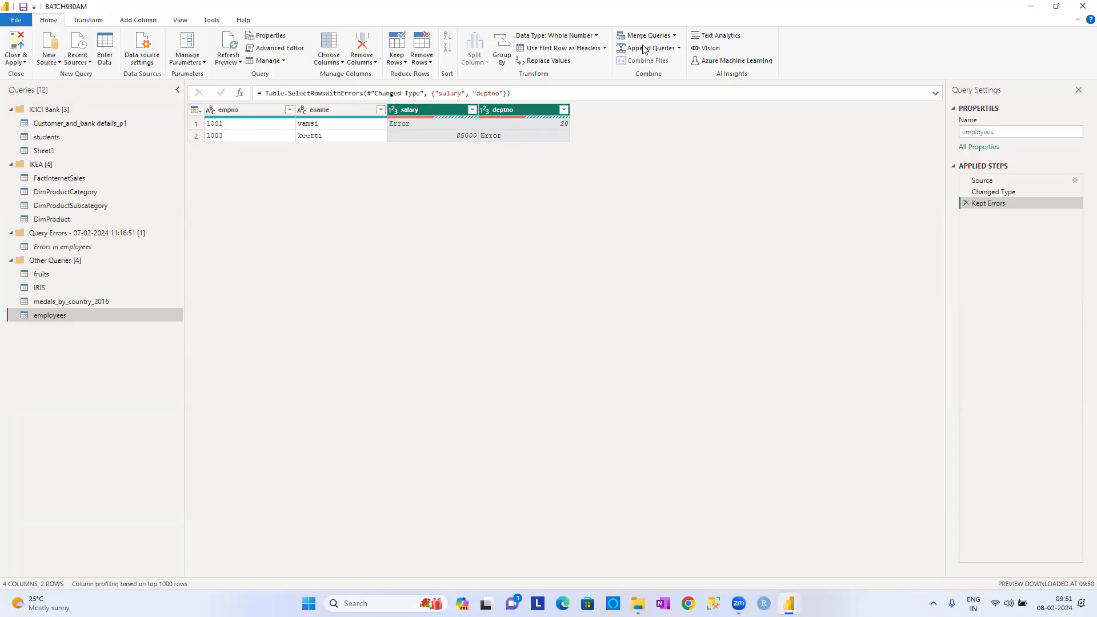
pyautogui.click(395, 61)
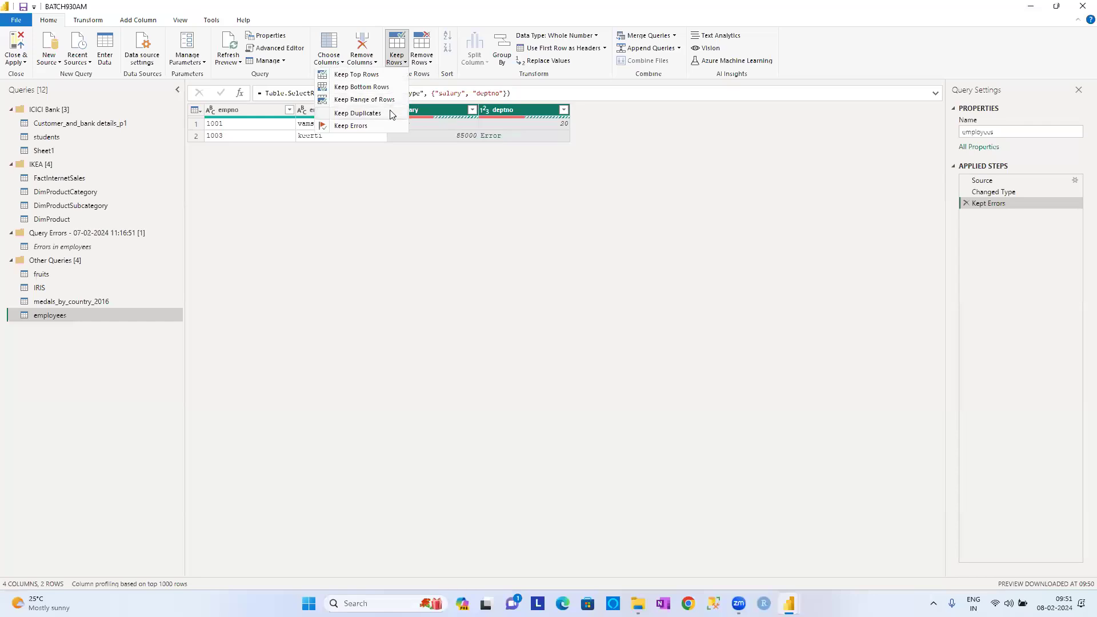
pyautogui.click(692, 209)
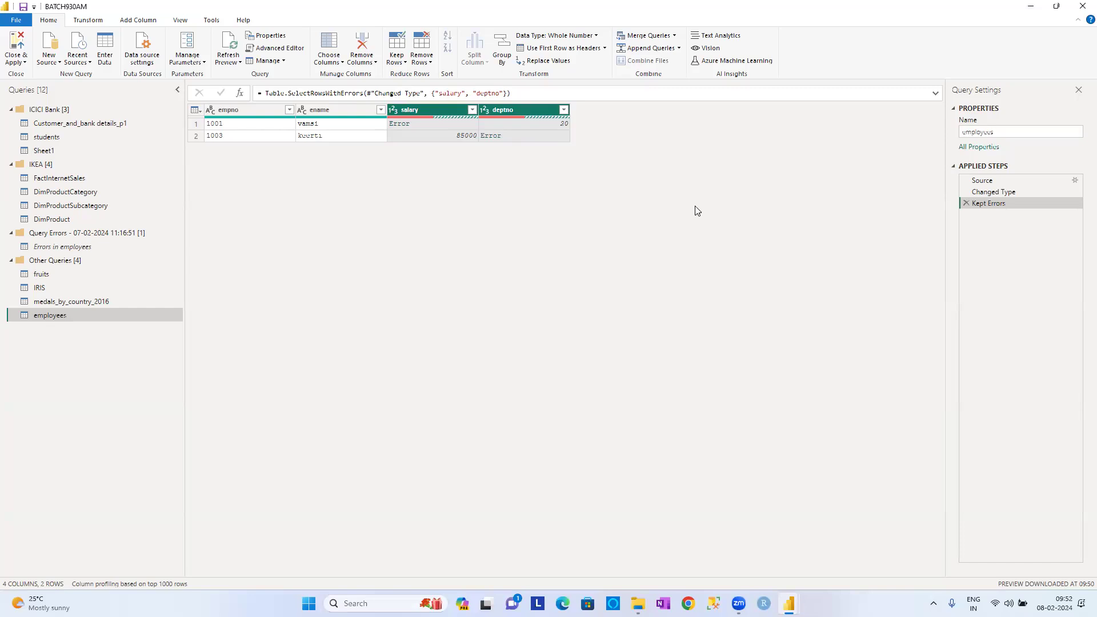
pyautogui.click(254, 111)
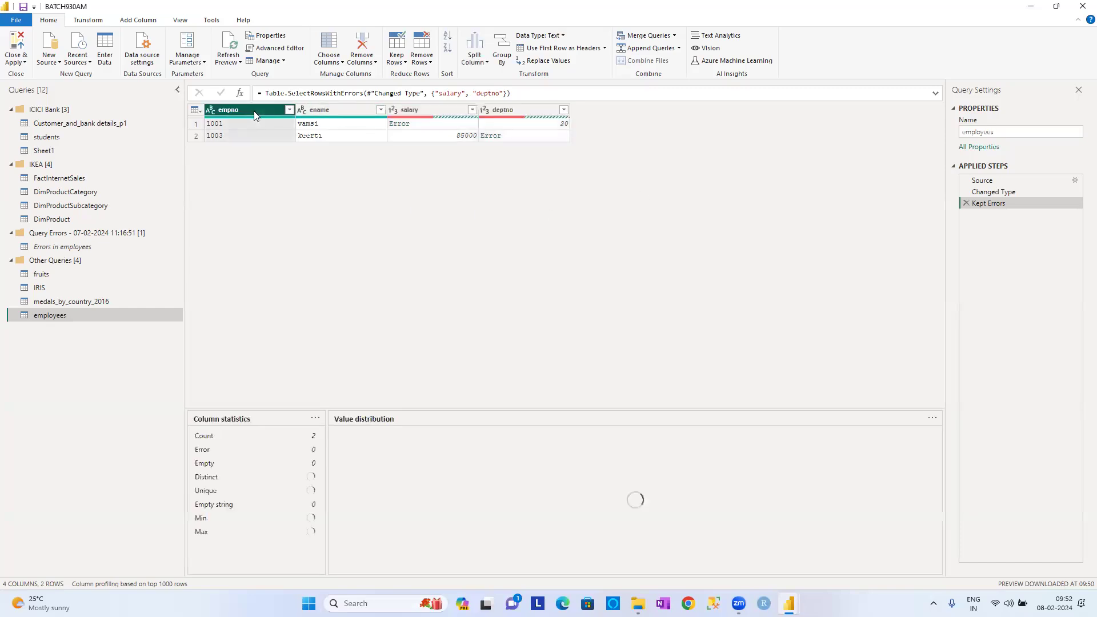
pyautogui.click(965, 203)
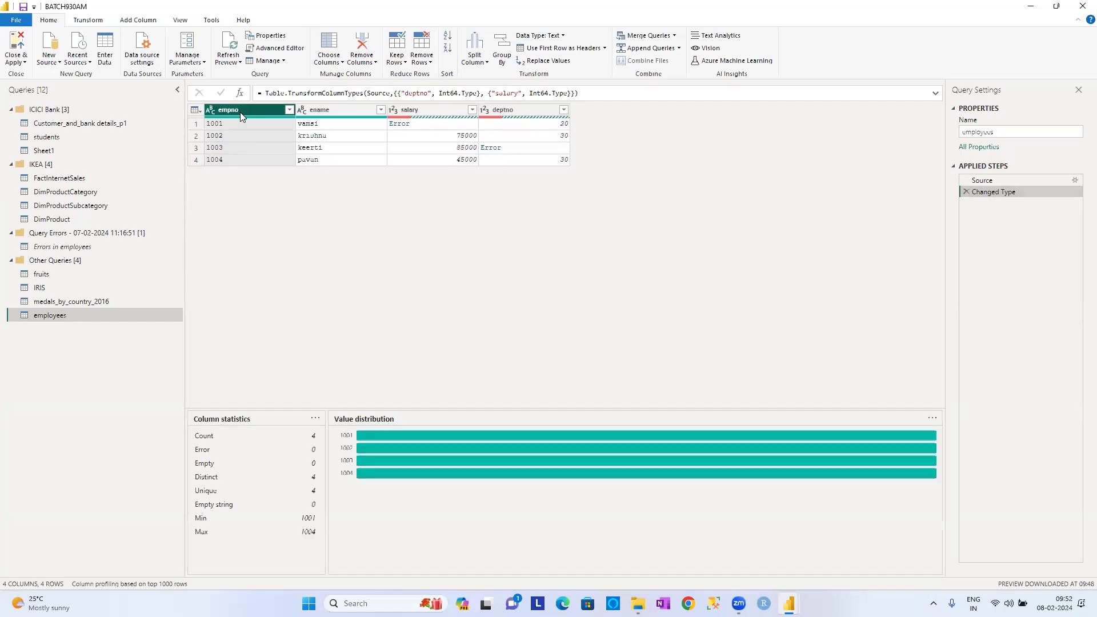
# Examine the row-keeping options available with one column selected and with all four employees columns selected.
pyautogui.click(398, 61)
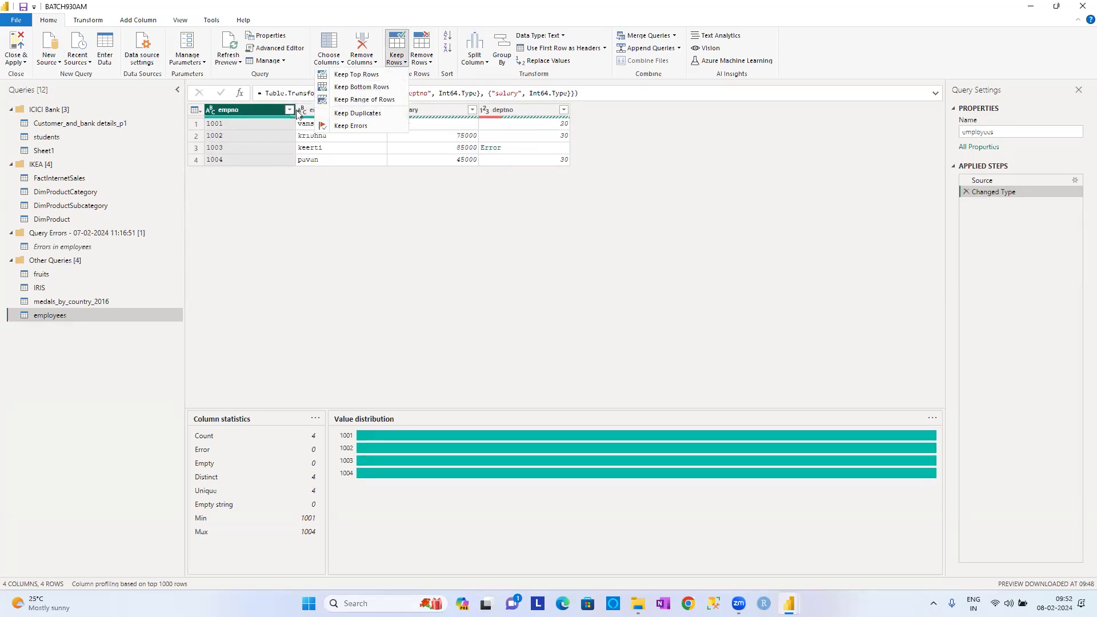
pyautogui.click(507, 117)
pyautogui.keyDown('ctrl'); pyautogui.click(434, 110); pyautogui.keyUp('ctrl')
pyautogui.keyDown('ctrl'); pyautogui.click(334, 111); pyautogui.keyUp('ctrl')
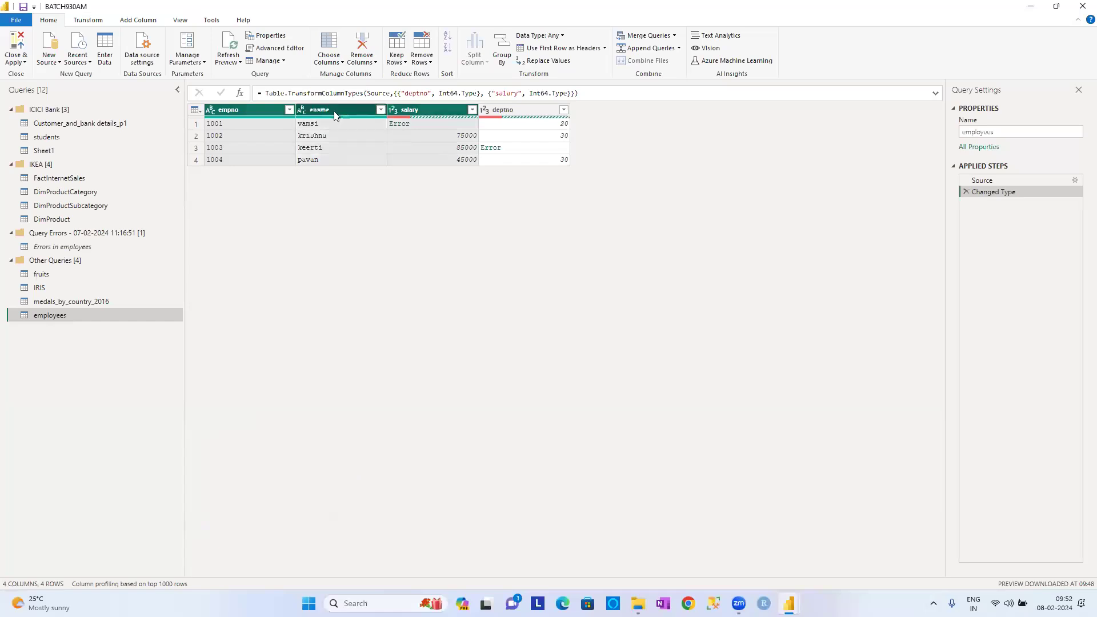
pyautogui.keyDown('ctrl'); pyautogui.click(509, 109); pyautogui.keyUp('ctrl')
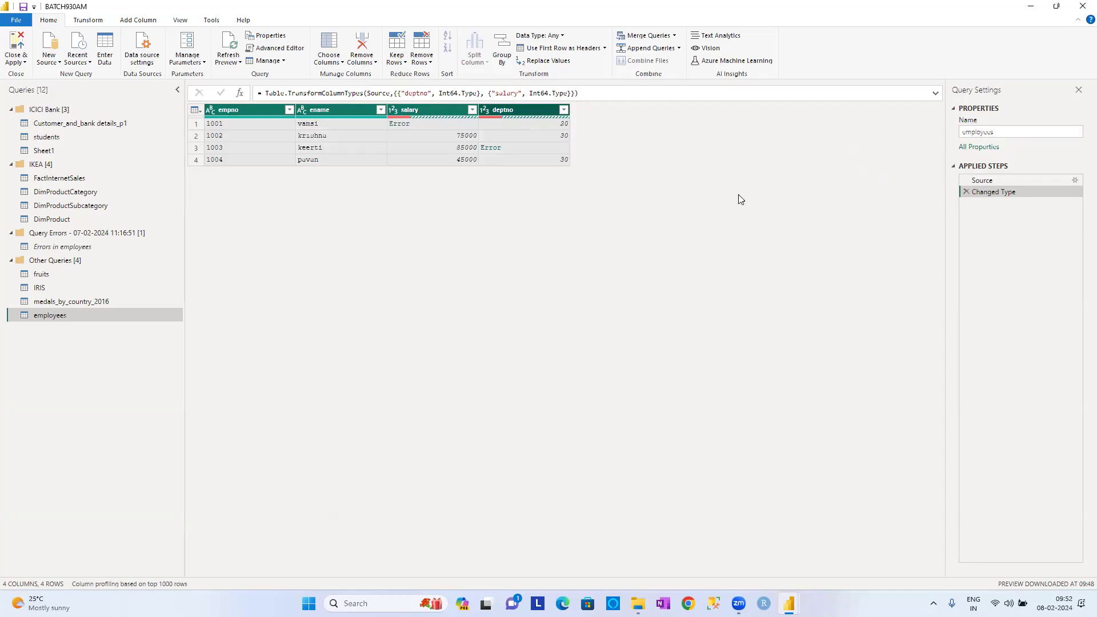
pyautogui.click(399, 64)
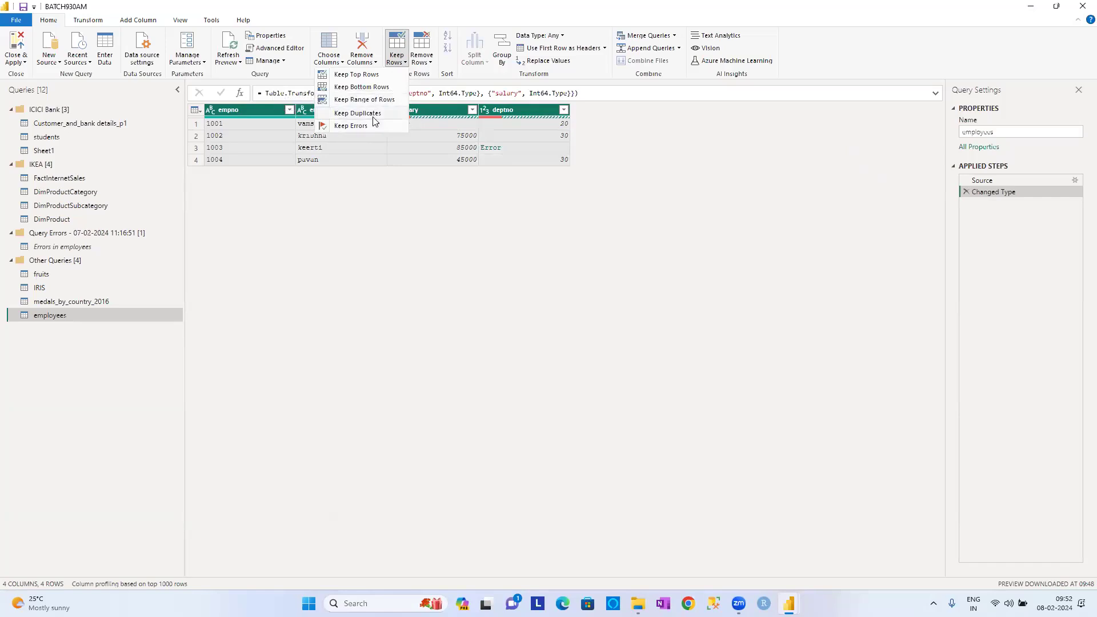
pyautogui.click(227, 116)
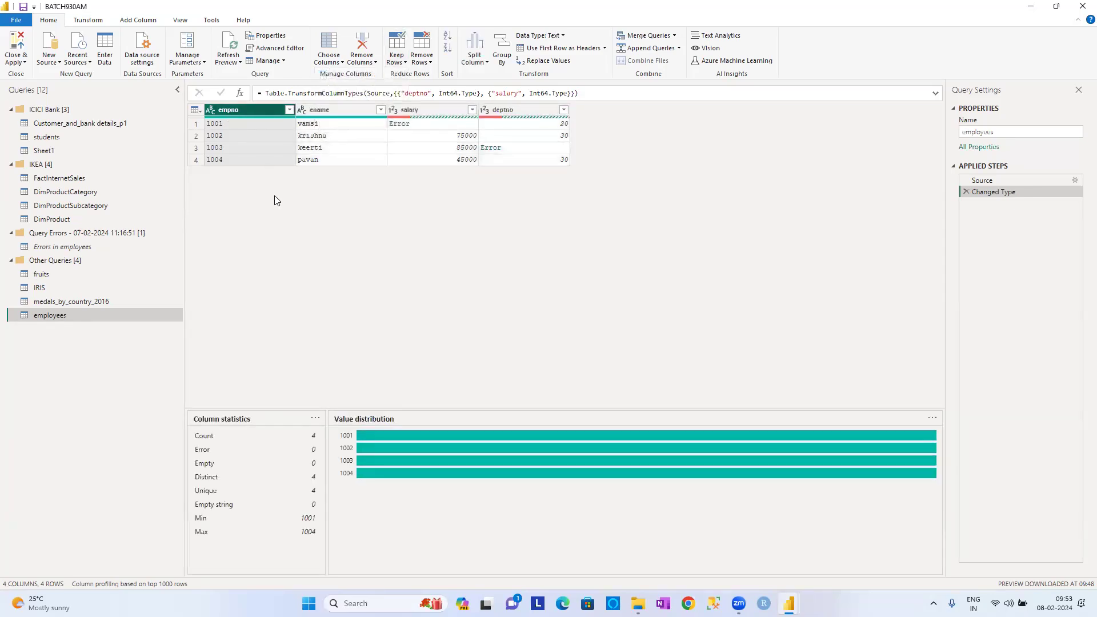
pyautogui.click(501, 112)
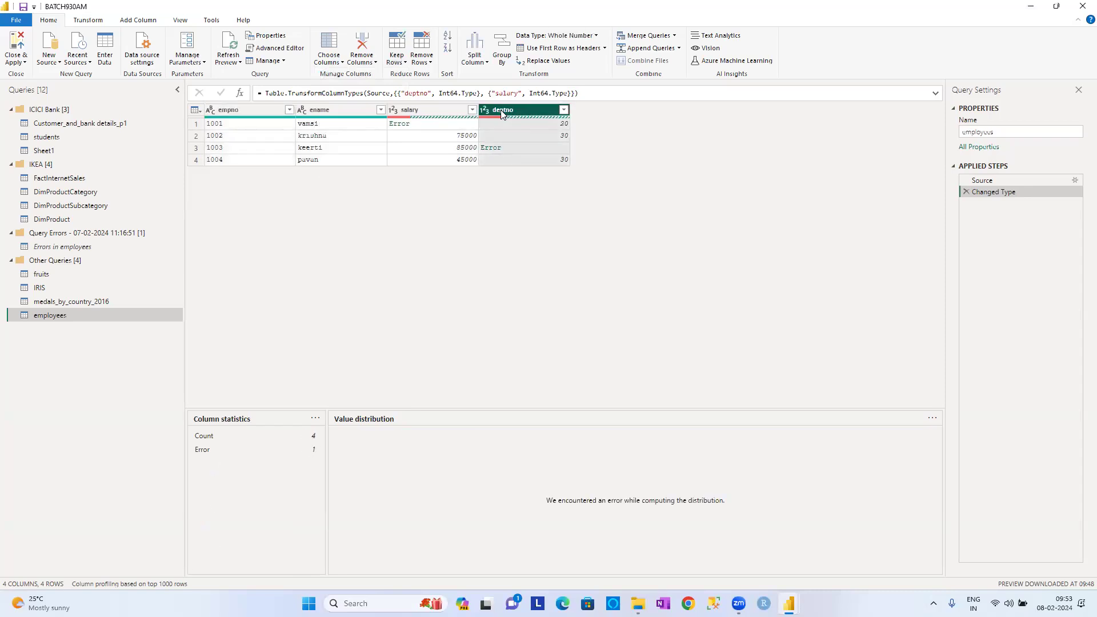
# Keep the top 2 rows of the employees table with the empno column selected, and remove the Kept First Rows step.
pyautogui.click(248, 112)
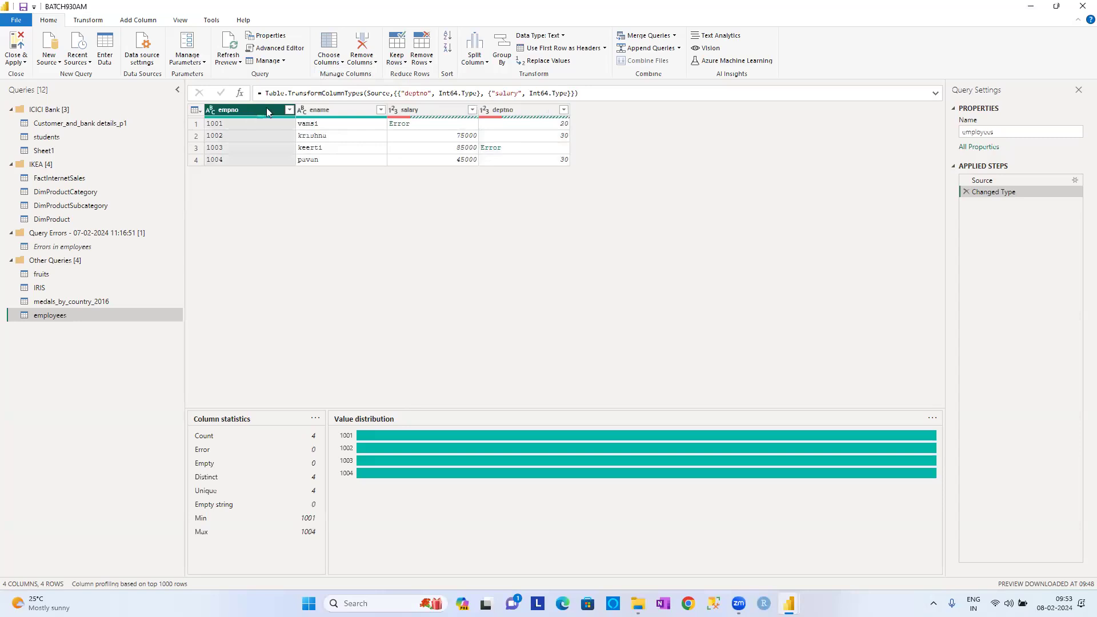
pyautogui.click(400, 62)
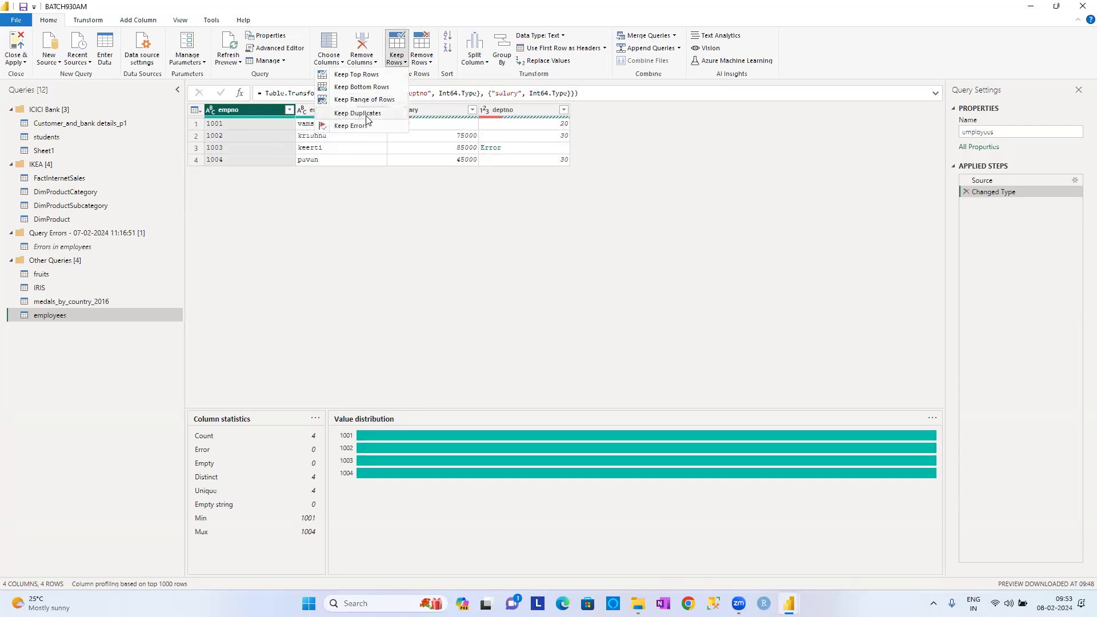
pyautogui.click(377, 76)
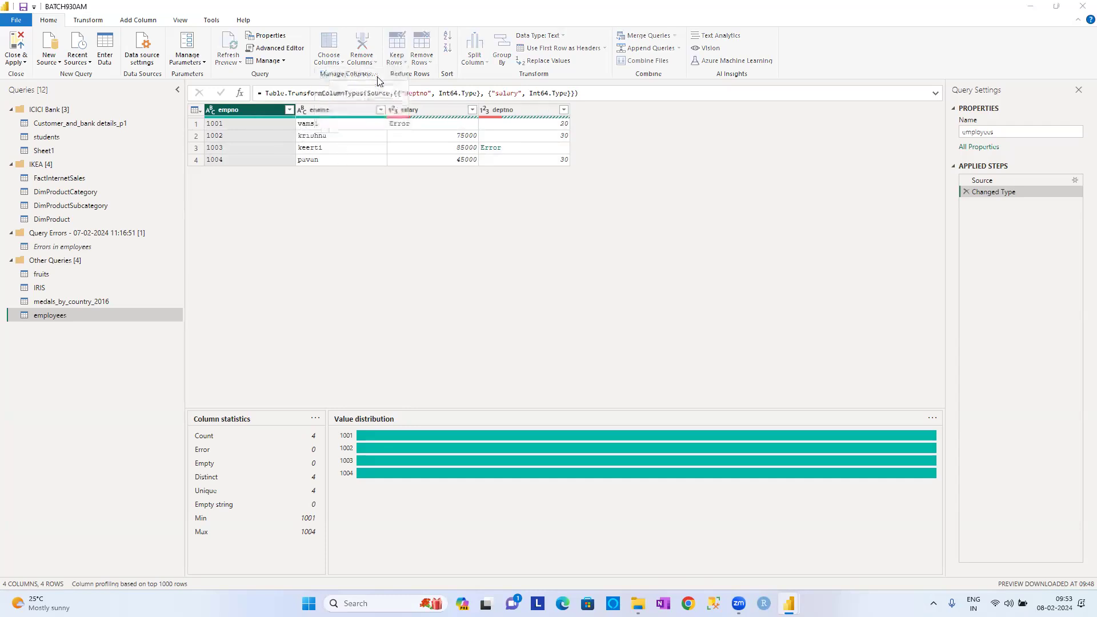
pyautogui.write('2')
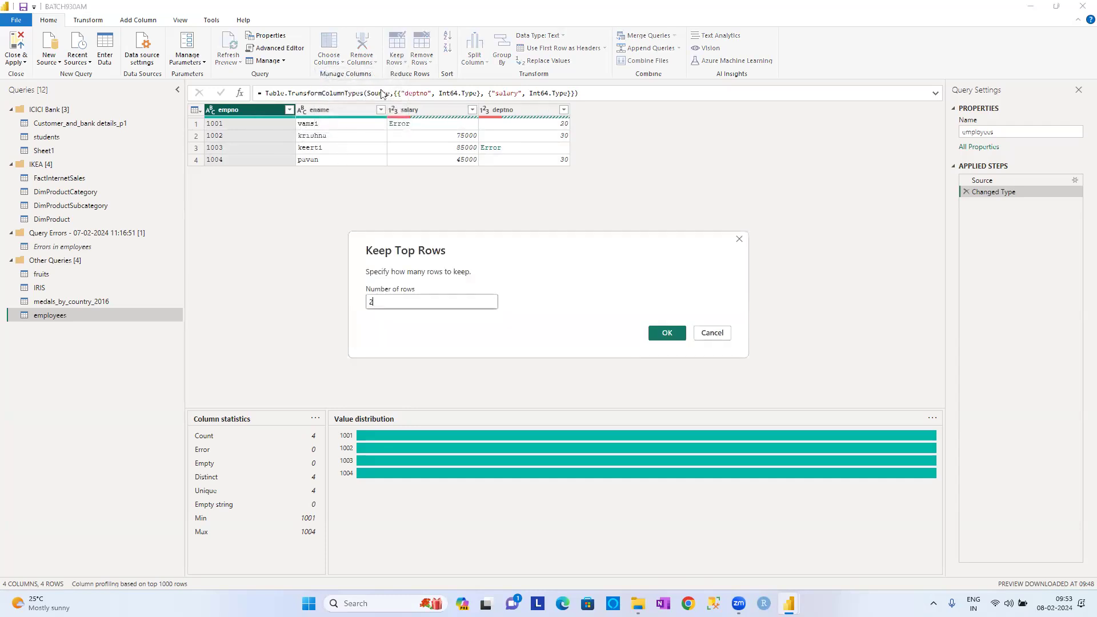
pyautogui.click(660, 335)
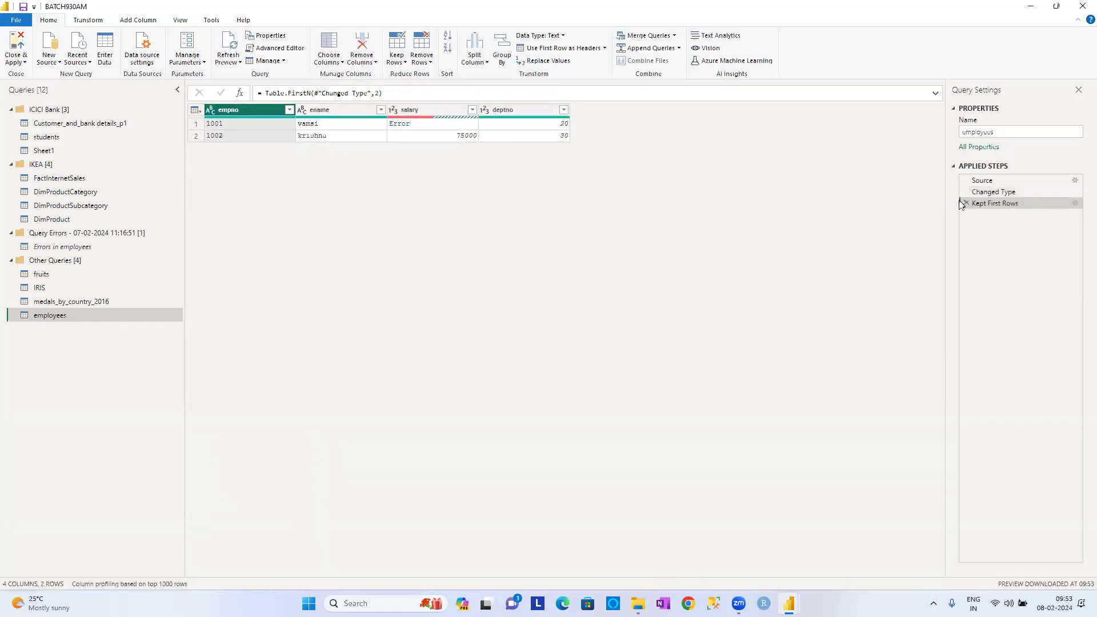
pyautogui.click(965, 203)
# Keep the top 2 rows of the employees table with the deptno column selected, and remove the Kept First Rows step.
pyautogui.click(513, 111)
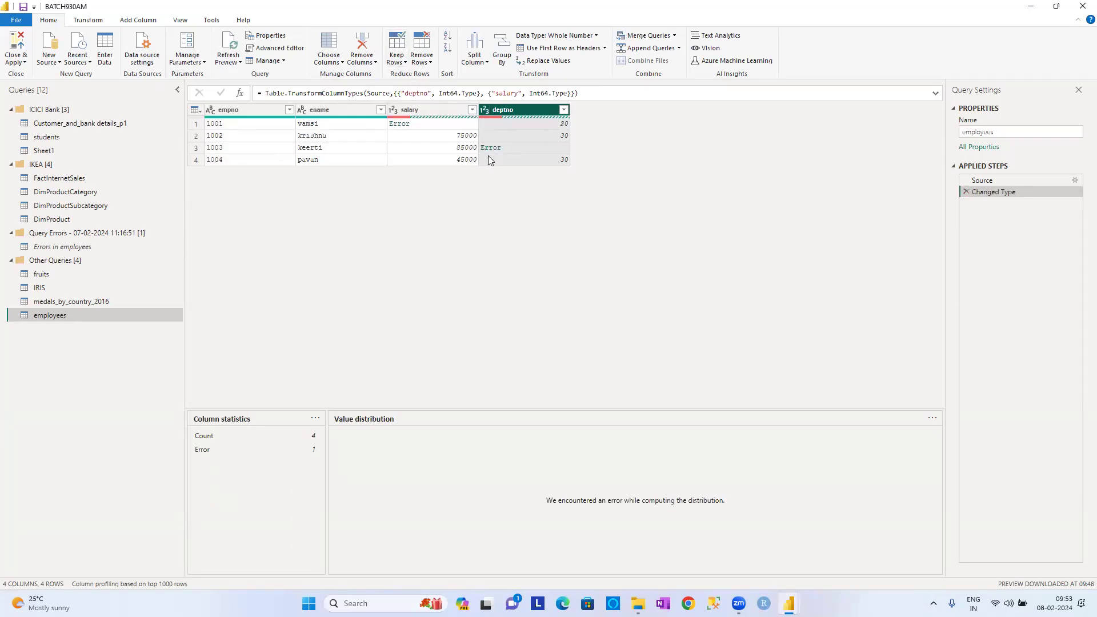
pyautogui.click(397, 64)
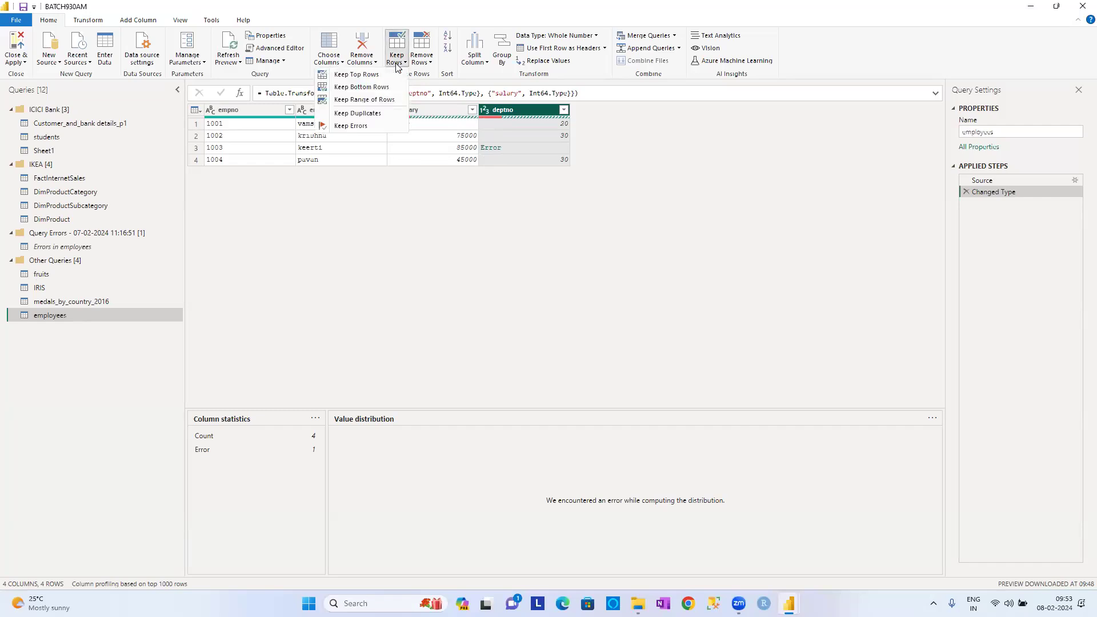
pyautogui.click(385, 76)
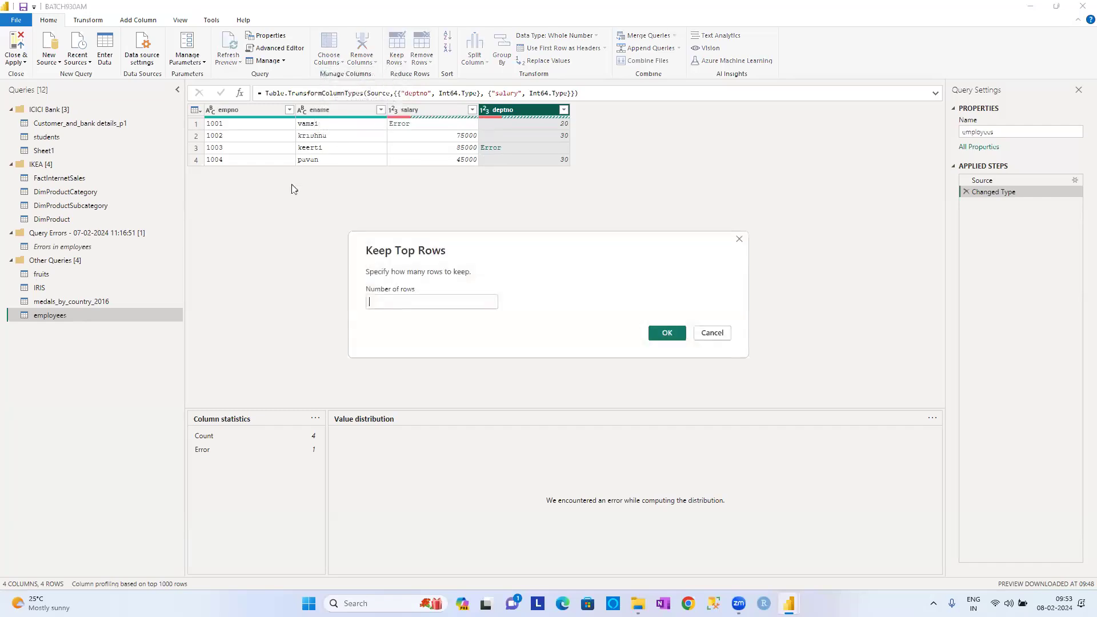
pyautogui.write('2')
pyautogui.click(657, 333)
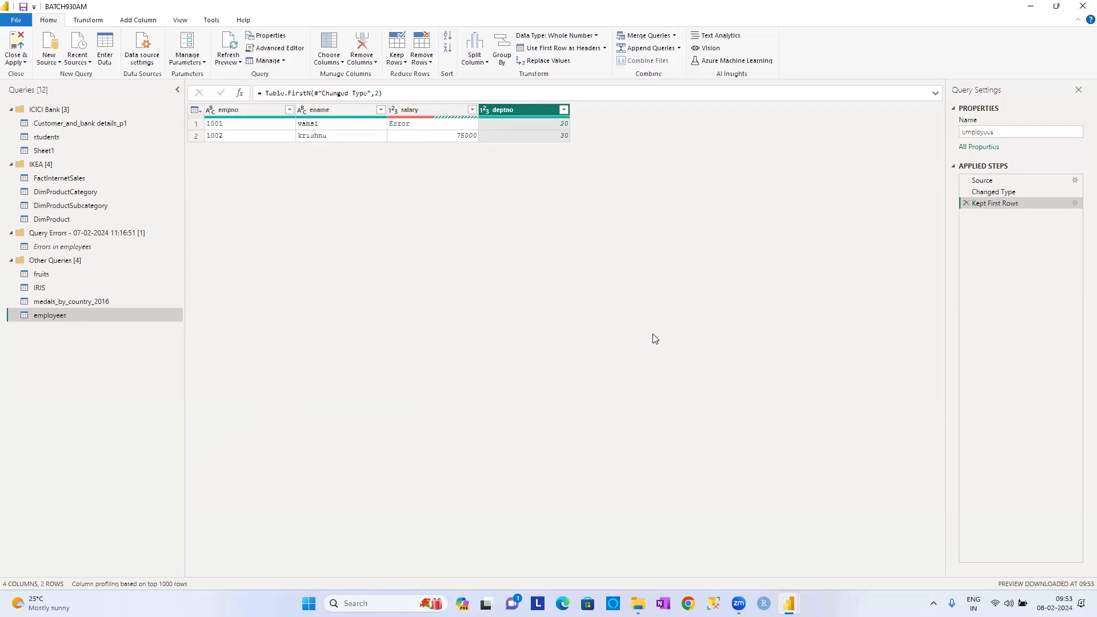
pyautogui.click(966, 205)
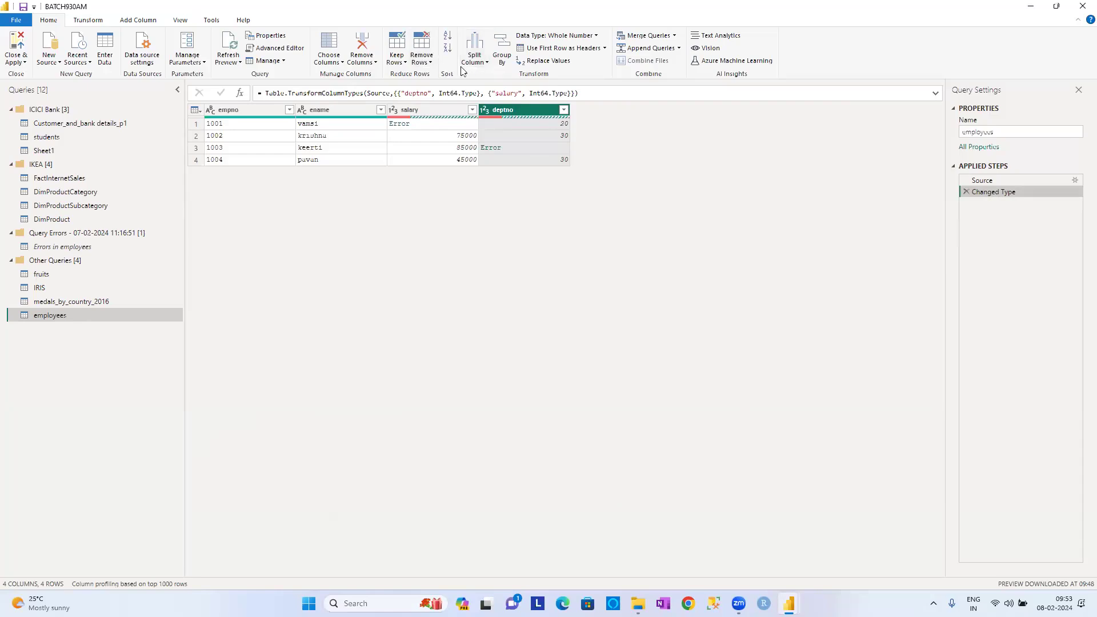
# Examine the row-keeping options for the employees table, including Keep Duplicates and Keep Errors, with the deptno column selected.
pyautogui.click(402, 62)
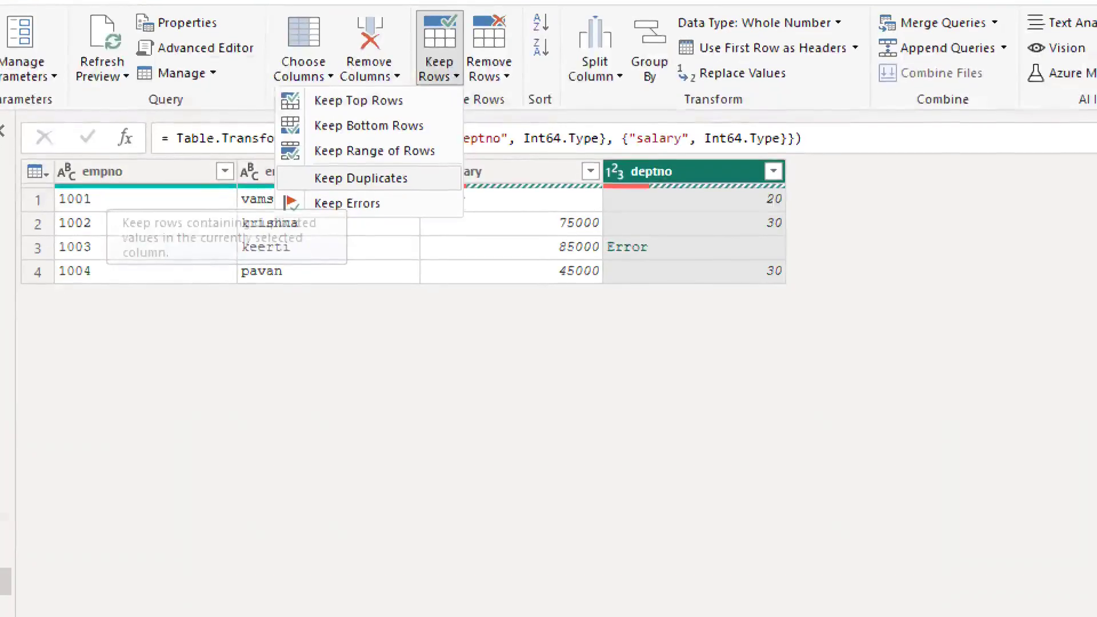
pyautogui.press('Escape')
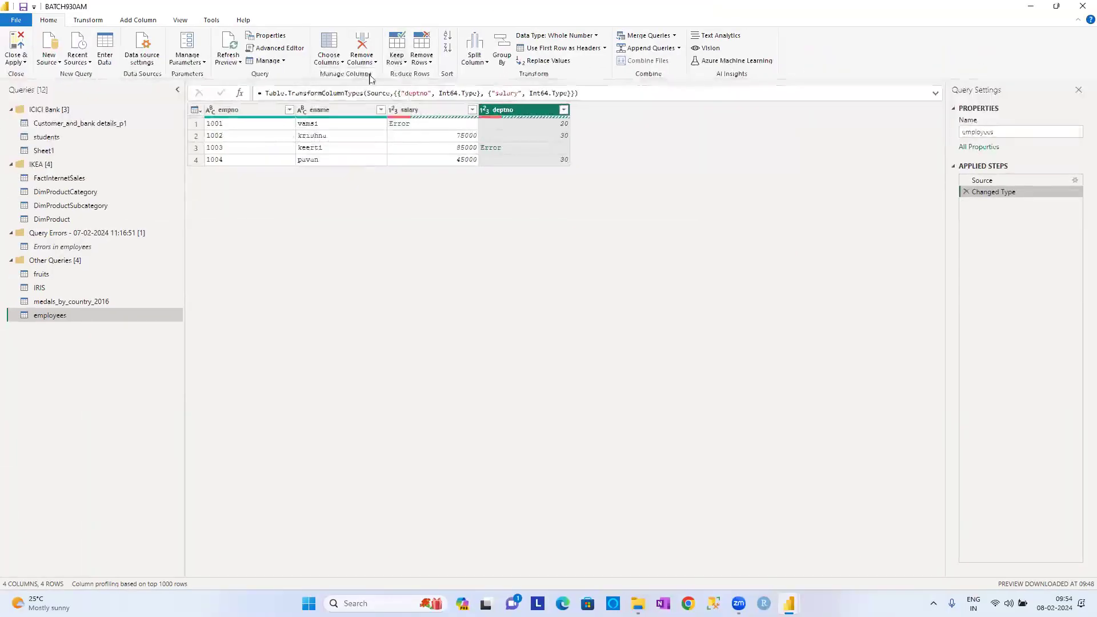
pyautogui.click(397, 62)
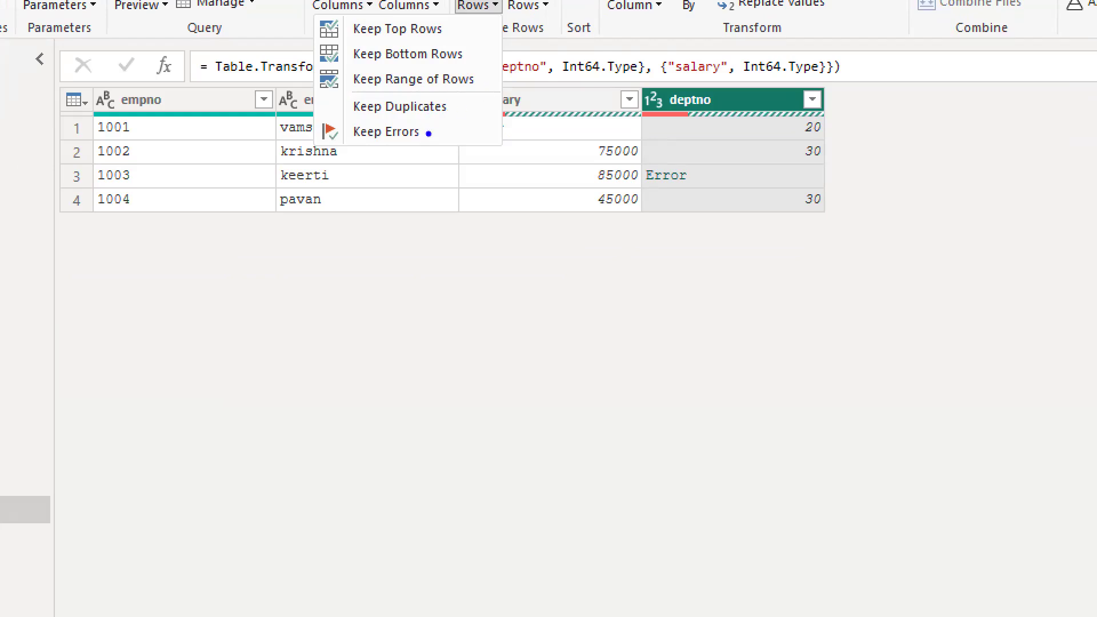
pyautogui.moveTo(457, 98); pyautogui.dragTo(459, 143)
pyautogui.press('Escape')
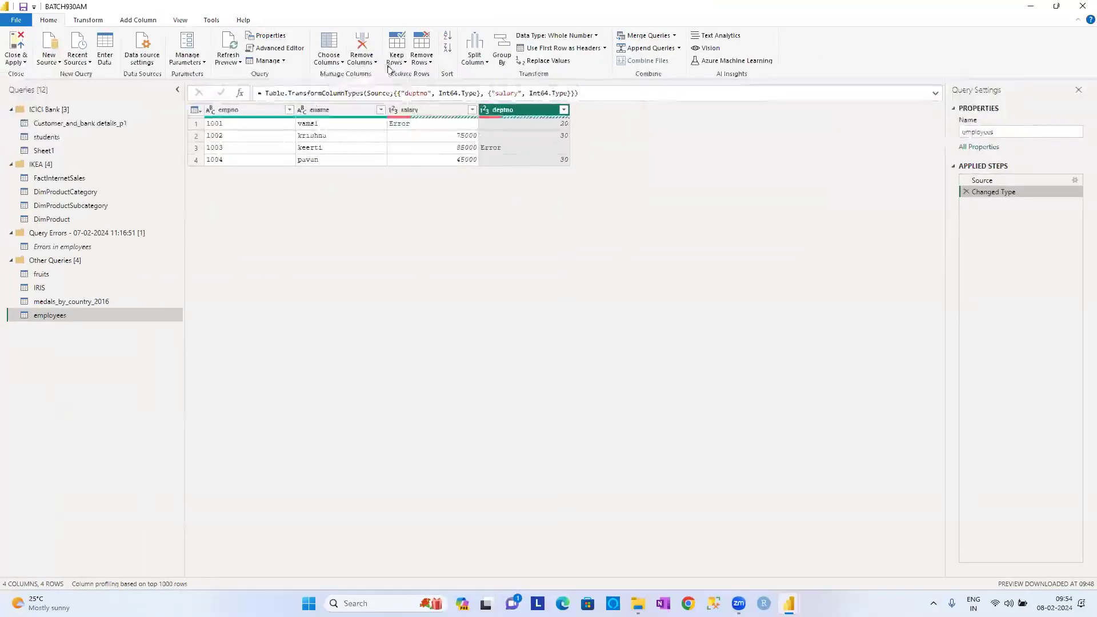
pyautogui.click(396, 60)
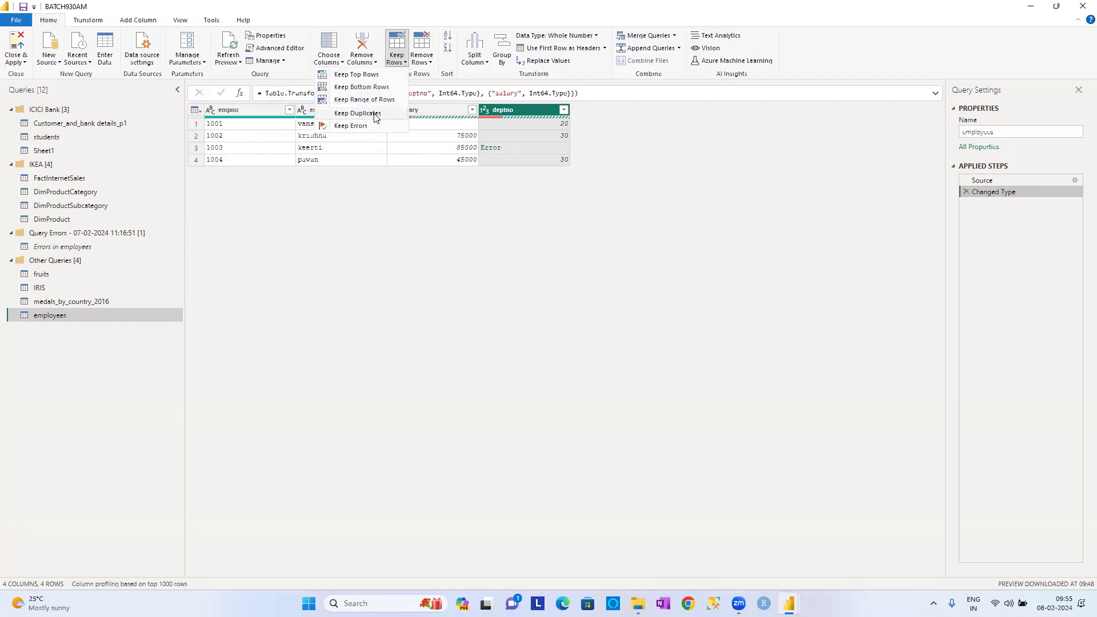
pyautogui.click(392, 259)
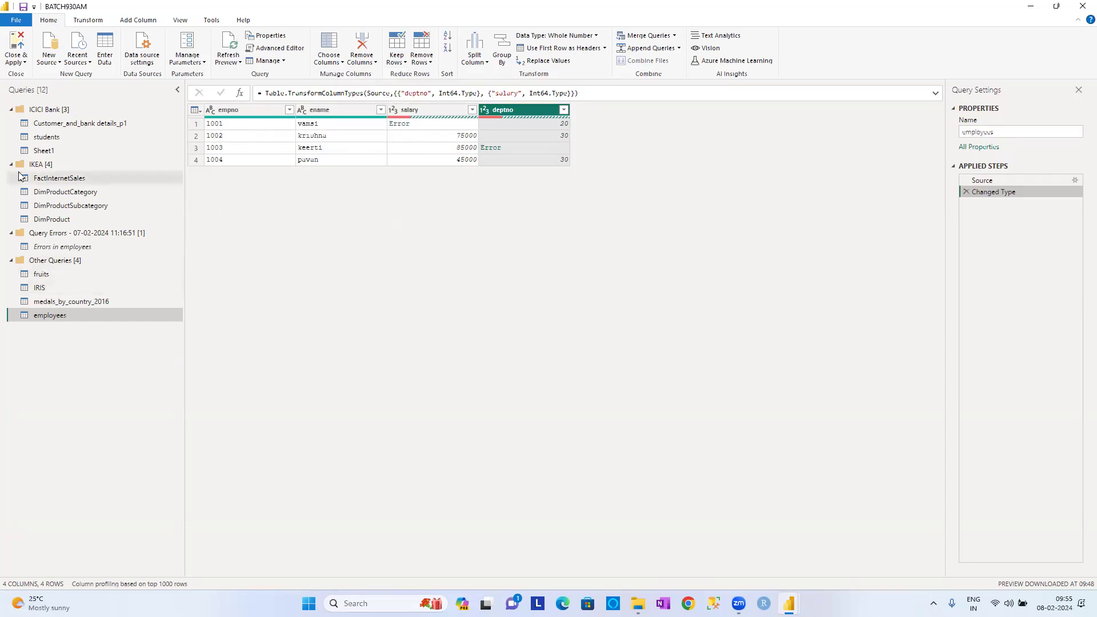
# Check the students query's CSV source settings without changing them, and return to its Changed Type step to view the sid values.
pyautogui.click(36, 138)
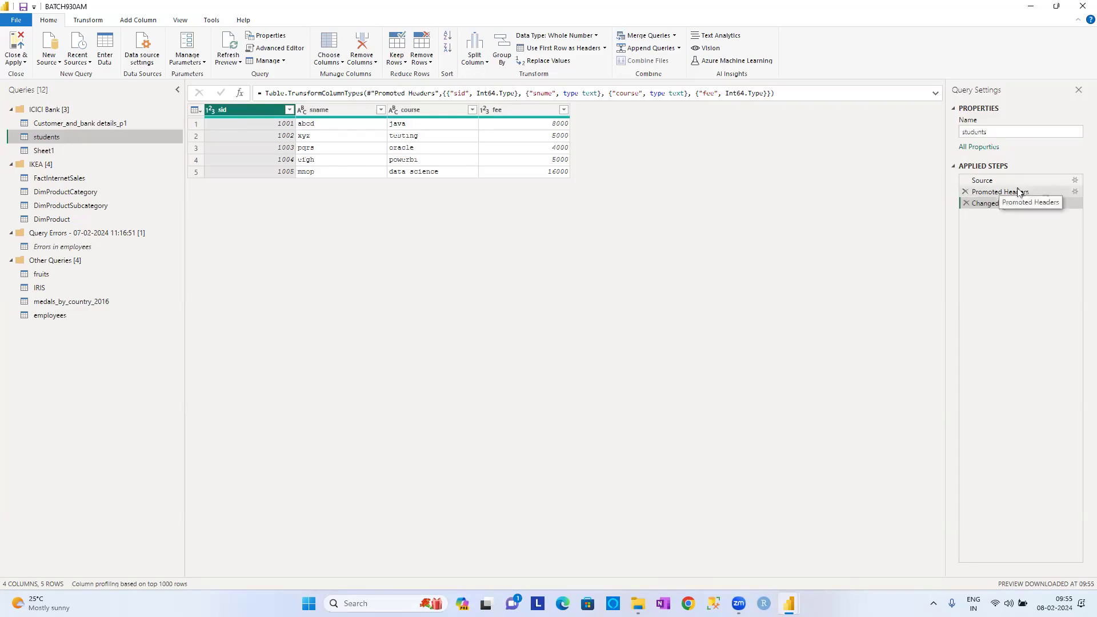
pyautogui.click(1076, 180)
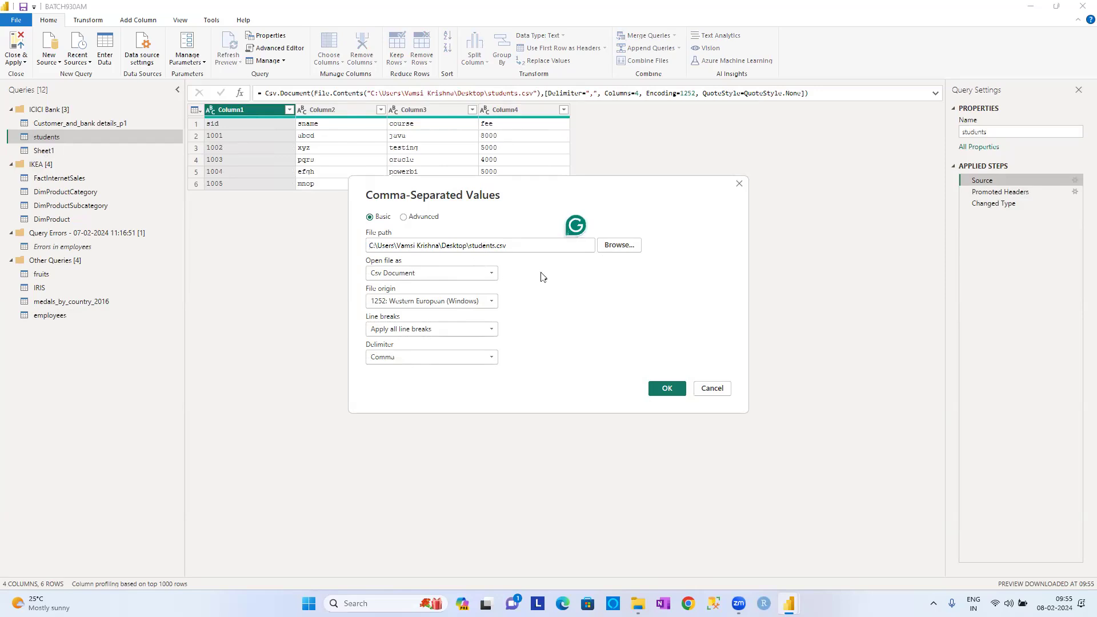
pyautogui.click(717, 390)
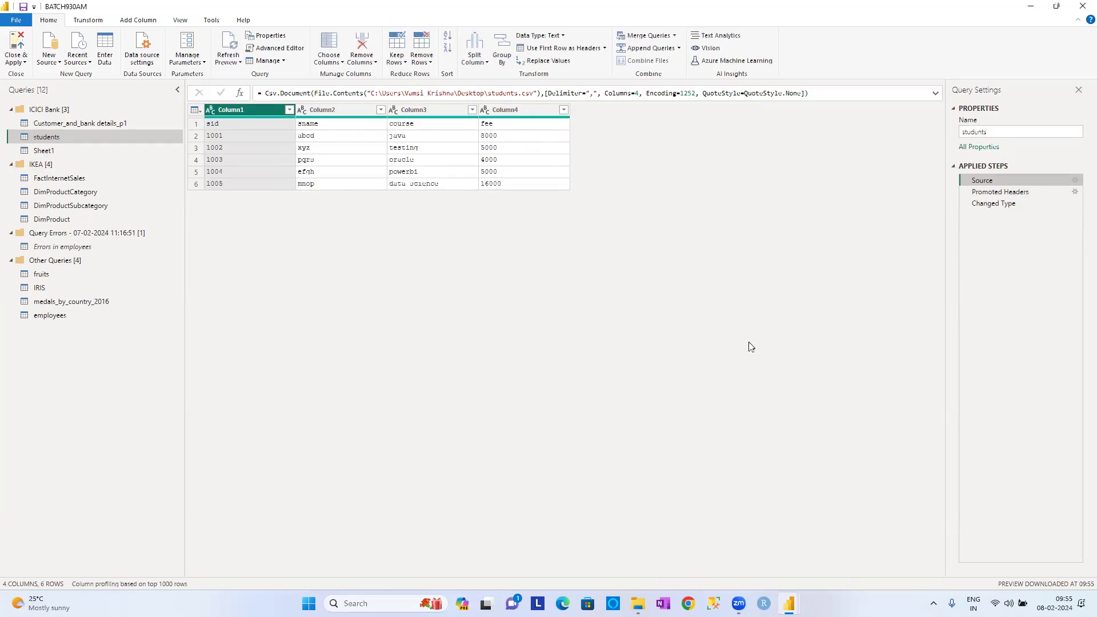
pyautogui.click(1008, 202)
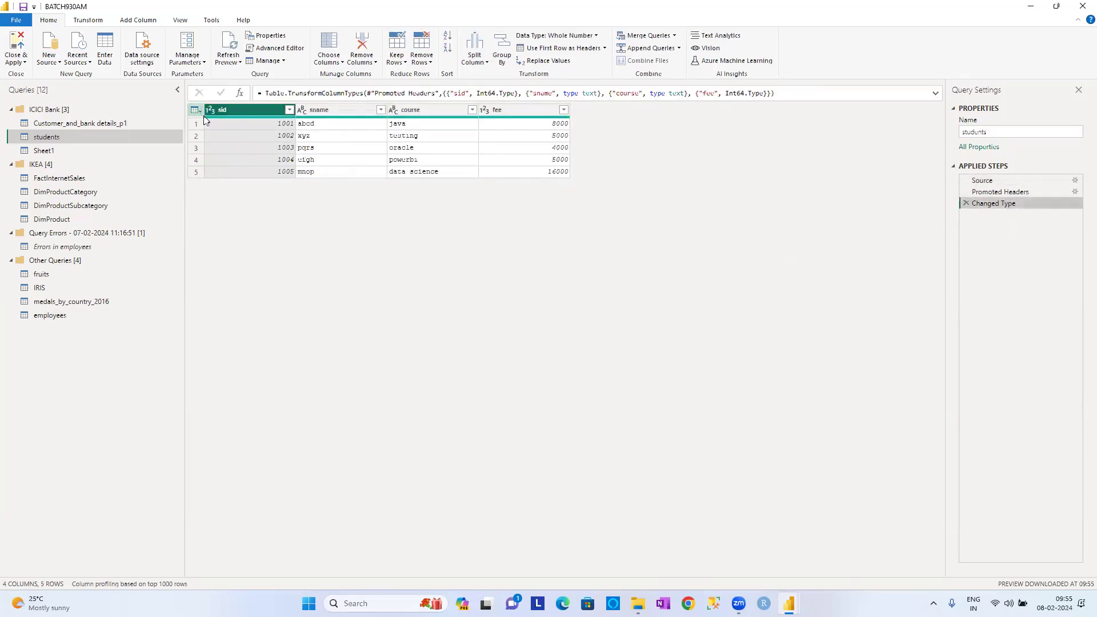
pyautogui.click(240, 128)
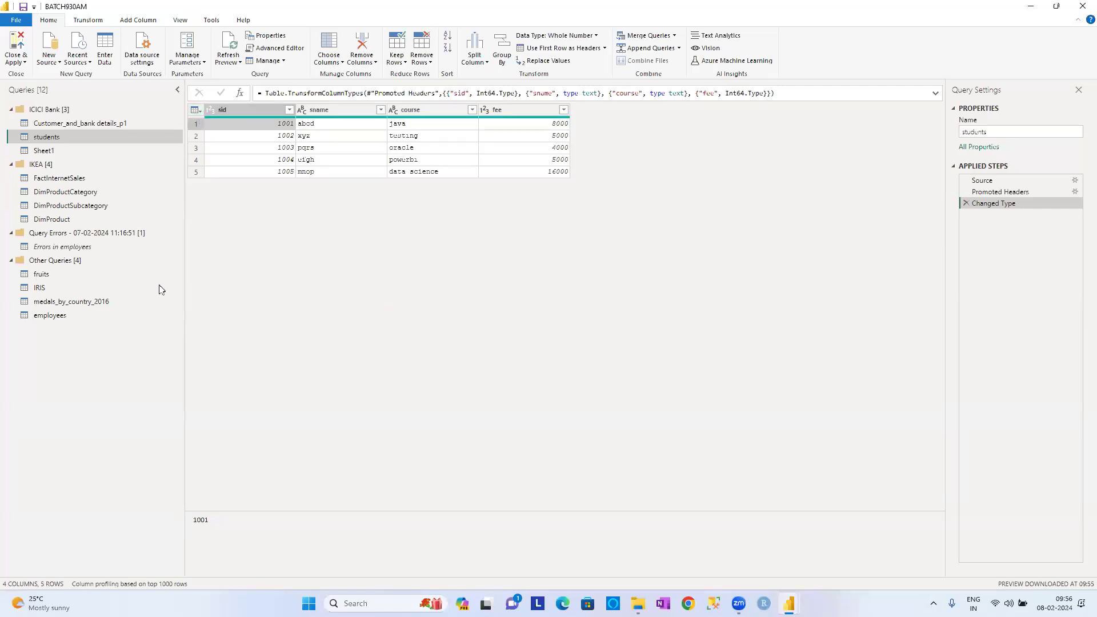
# Start a manually entered table in the Other Queries group with the column headers SID, SNAME and CO.
pyautogui.click(63, 261)
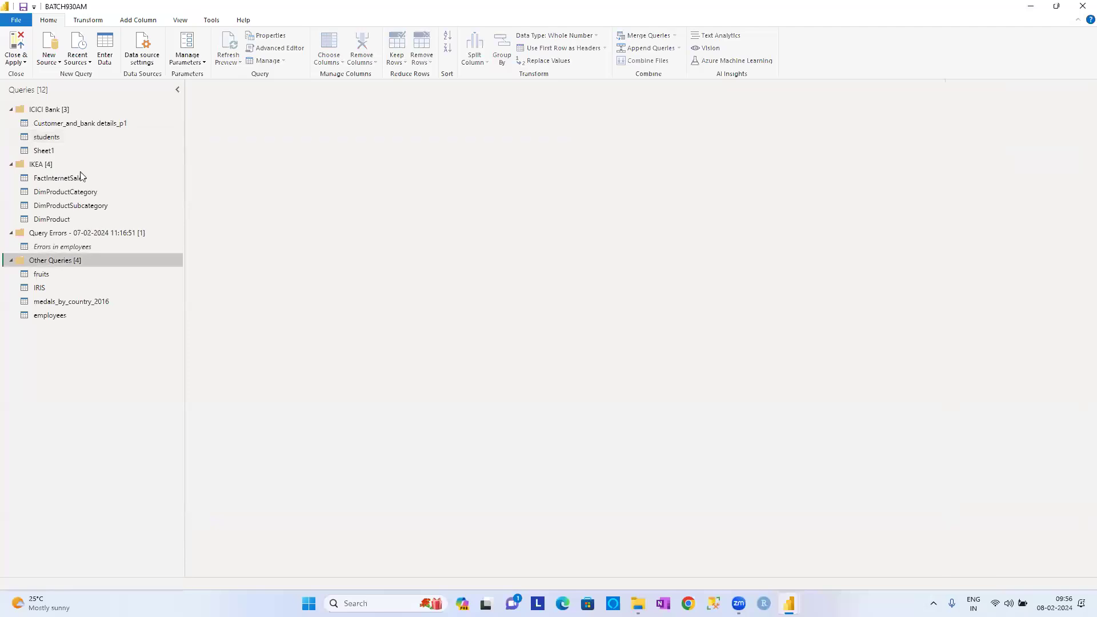
pyautogui.click(105, 48)
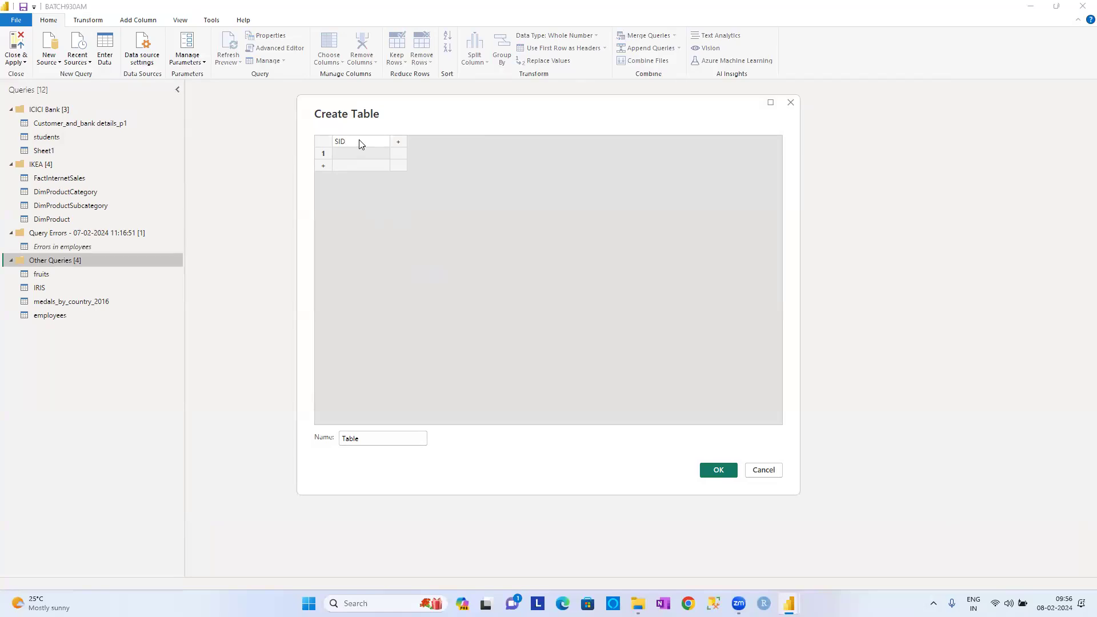
pyautogui.press('Tab')
pyautogui.write('SNAME')
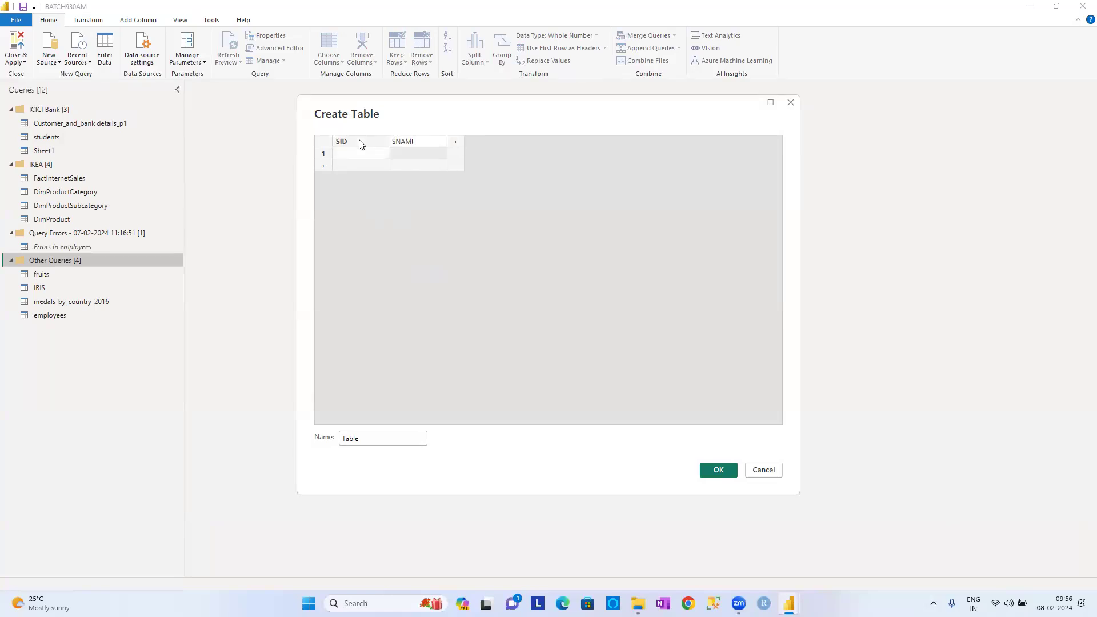
pyautogui.press('Tab')
pyautogui.write('C')
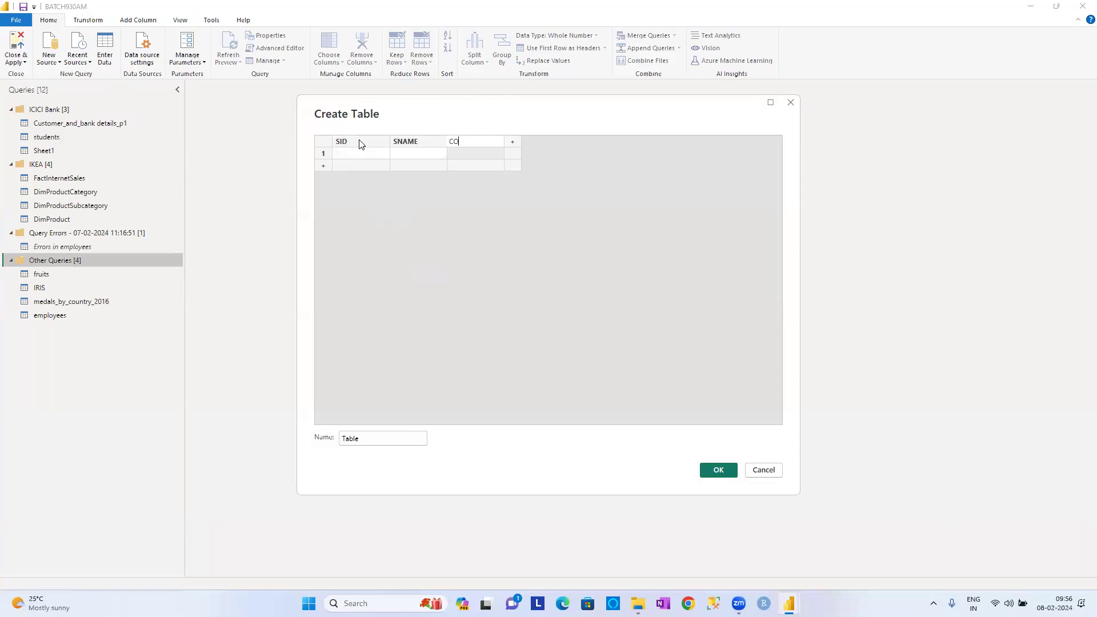
# Replace the new table's column headers with EMPNO, ENAME, JOB, SALARY and DEPTNO.
pyautogui.click(359, 144)
pyautogui.write('EMPNO')
pyautogui.press('Tab')
pyautogui.write('ENAM')
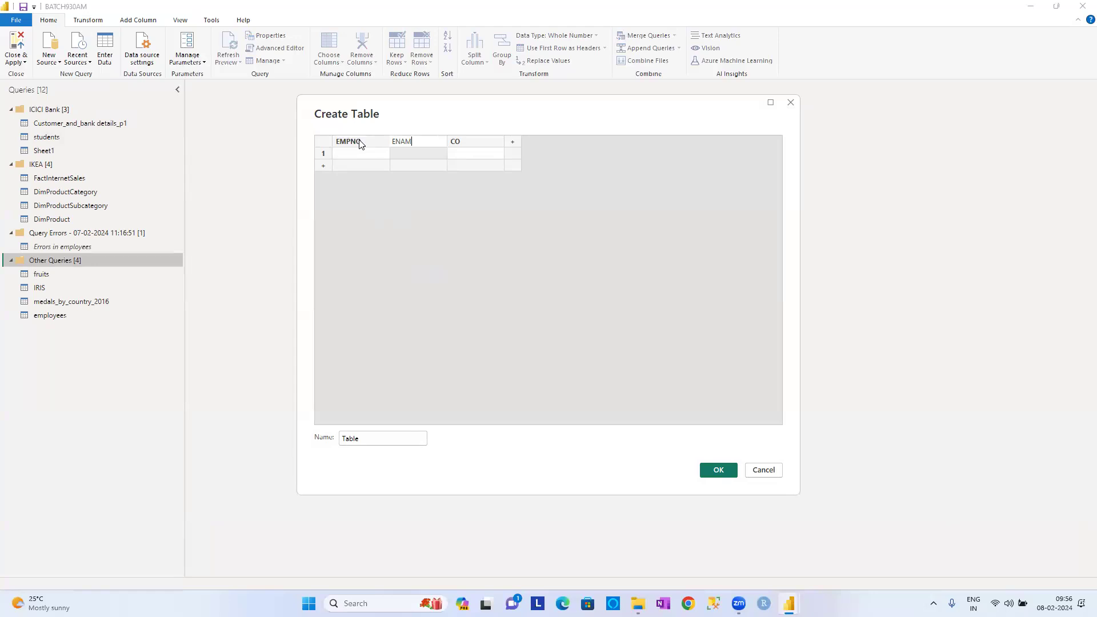
pyautogui.press('Tab')
pyautogui.write('J')
pyautogui.press('Tab')
pyautogui.write('S')
pyautogui.write('DEPTNO')
pyautogui.press('Return')
# Fill the first row of the new table with 1001, ABCD, CLERK, 2500 and 20.
pyautogui.press('Left')
pyautogui.press('Left')
pyautogui.press('Left')
pyautogui.press('Left')
pyautogui.write('1001')
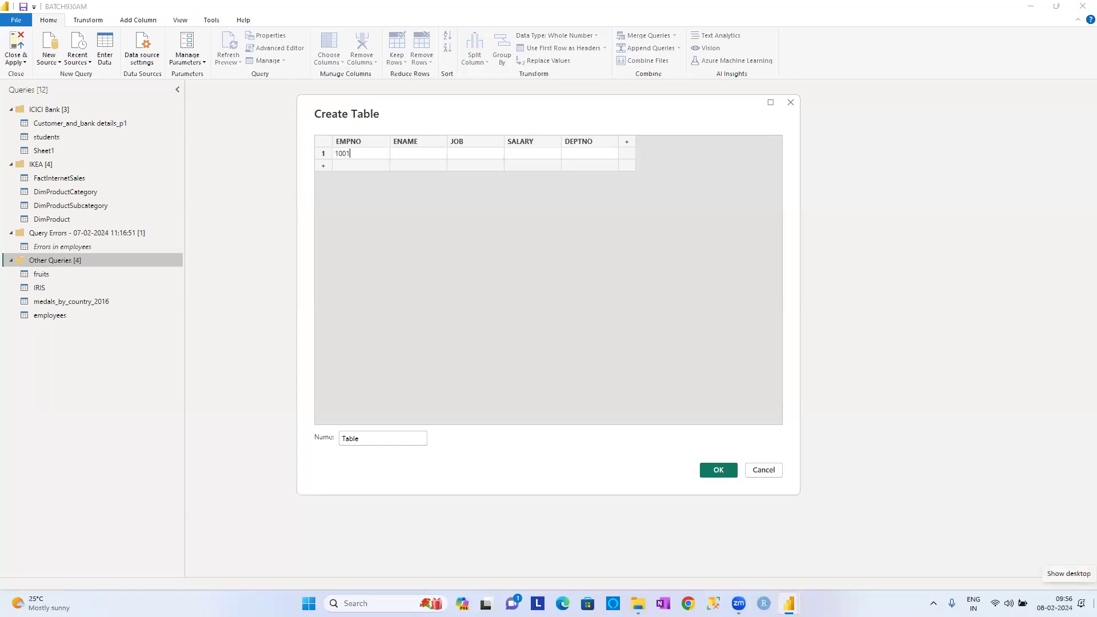
pyautogui.press('Tab')
pyautogui.write('ABCD CLERK')
pyautogui.press('Tab')
pyautogui.write('2500')
pyautogui.press('Tab')
pyautogui.write('20')
# Fill the second row of the new table with 1002, XYZ, MANAGER, 4000 and 30.
pyautogui.press('Tab')
pyautogui.write('1002')
pyautogui.press('Tab')
pyautogui.write('XYZ')
pyautogui.press('Tab')
pyautogui.write('MANAGER')
pyautogui.press('Tab')
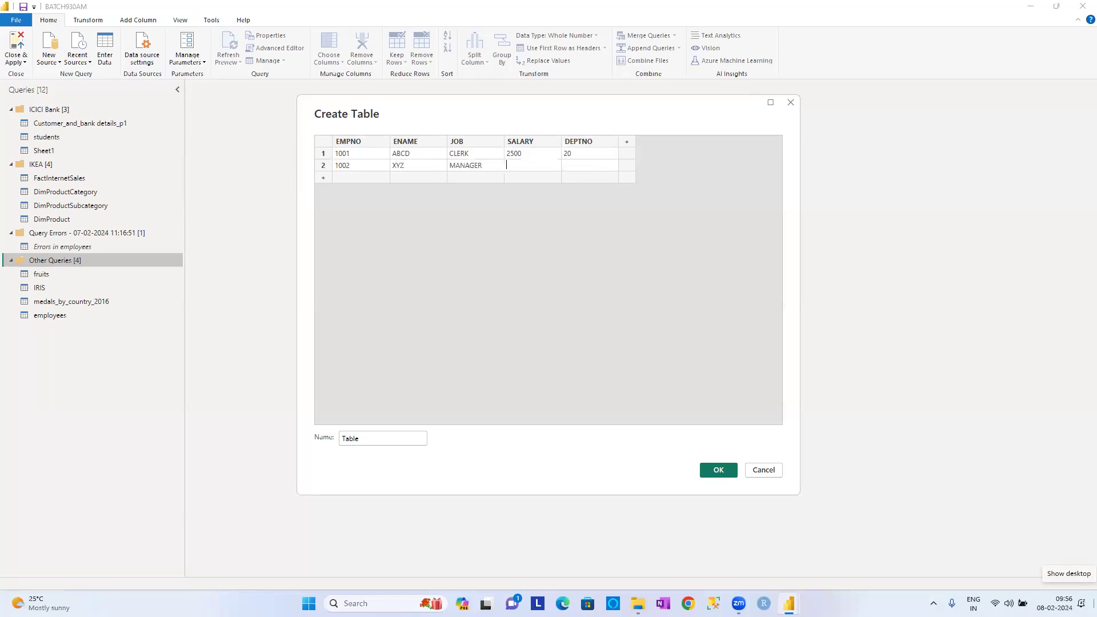
pyautogui.write('4000')
pyautogui.press('Tab')
pyautogui.write('30')
# Fill the third row of the new table with 1003, PQRS, SALESMAN, 2000 and 10.
pyautogui.press('Tab')
pyautogui.write('1003')
pyautogui.press('Tab')
pyautogui.write('PQRS')
pyautogui.press('Tab')
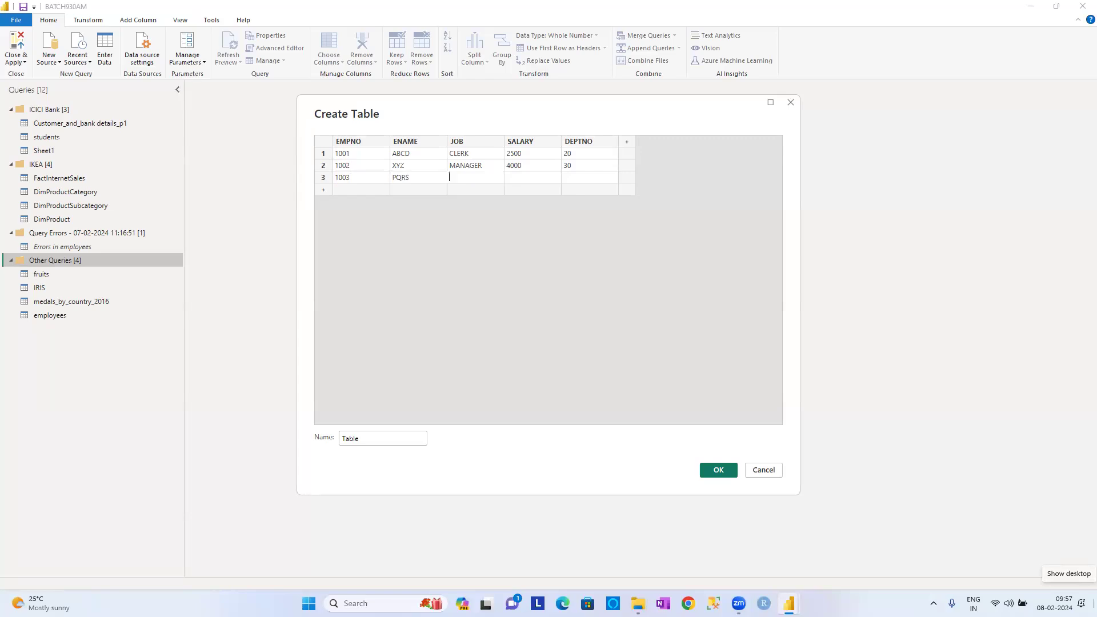
pyautogui.write('SALESMAN')
pyautogui.press('Tab')
pyautogui.write('2000')
pyautogui.press('Tab')
pyautogui.write('10')
# Fill the fourth row of the new table with 1004, EFGH, MANAGER, 4500 and 20.
pyautogui.press('Return')
pyautogui.press('Left')
pyautogui.press('Left')
pyautogui.press('Left')
pyautogui.press('Left')
pyautogui.write('100')
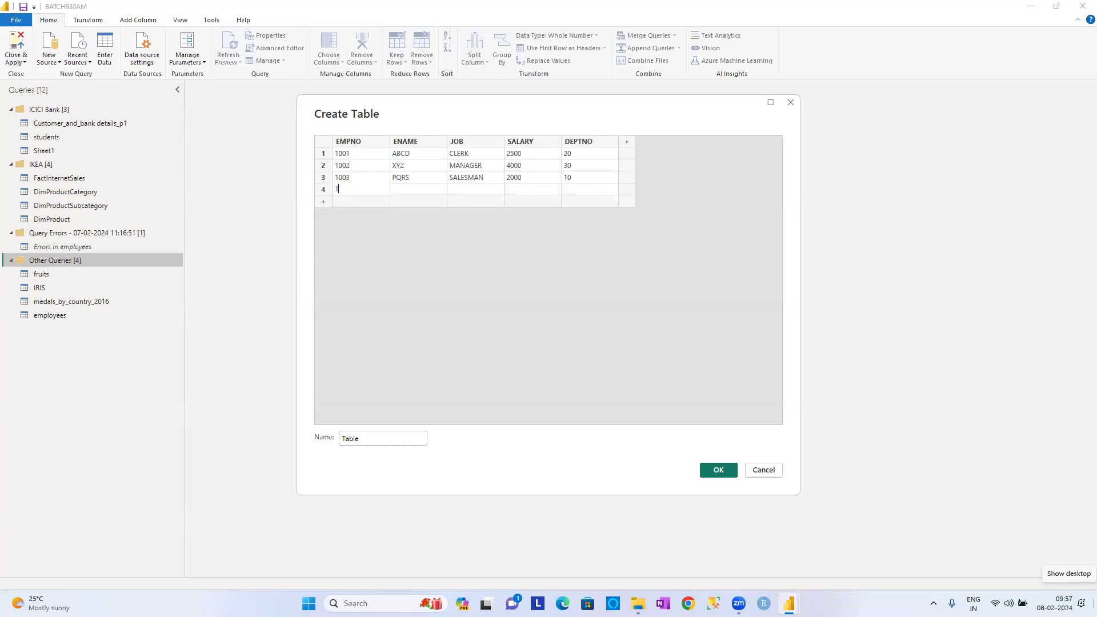
pyautogui.write('4')
pyautogui.press('Tab')
pyautogui.write('EFGH')
pyautogui.press('Tab')
pyautogui.write('MANAGER')
pyautogui.press('Tab')
pyautogui.write('4500')
pyautogui.press('Tab')
pyautogui.write('20')
# Fill the fifth row of the new table with 1005, MNOP, SALESMAN, 3200 and 10.
pyautogui.press('Return')
pyautogui.press('Left')
pyautogui.press('Left')
pyautogui.press('Left')
pyautogui.press('Left')
pyautogui.write('1005')
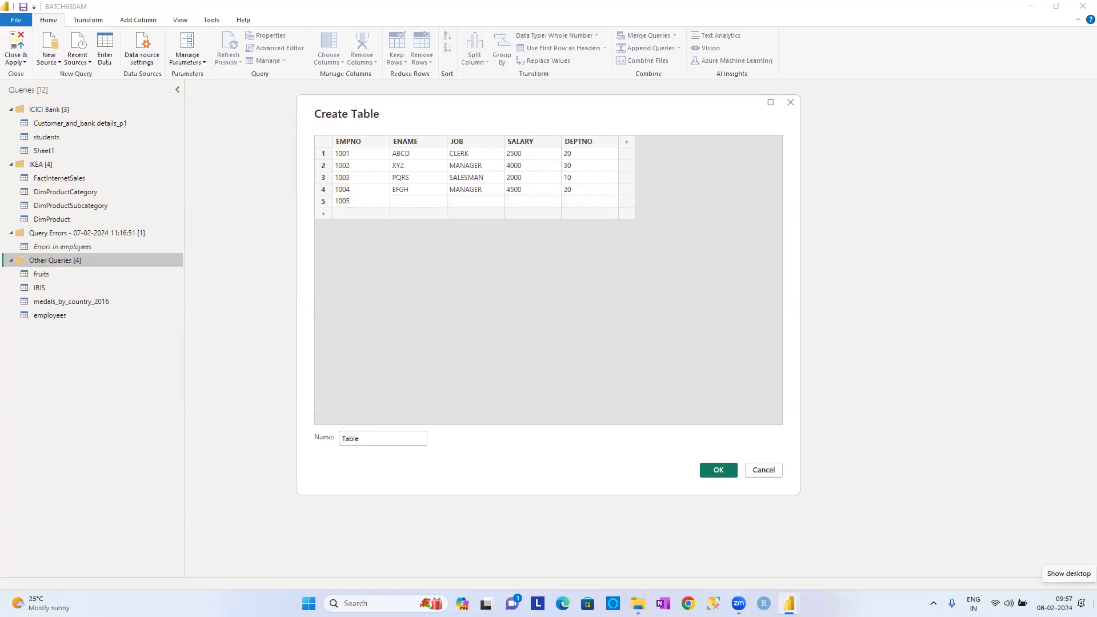
pyautogui.press('Tab')
pyautogui.write('MNOP')
pyautogui.press('Tab')
pyautogui.write('SALESMAN')
pyautogui.press('Tab')
pyautogui.write('3200')
pyautogui.press('Tab')
pyautogui.write('10')
# Fill the sixth row of the new table with 1006, WXYZ, CLERK, 4100 and 30.
pyautogui.press('Tab')
pyautogui.write('1006')
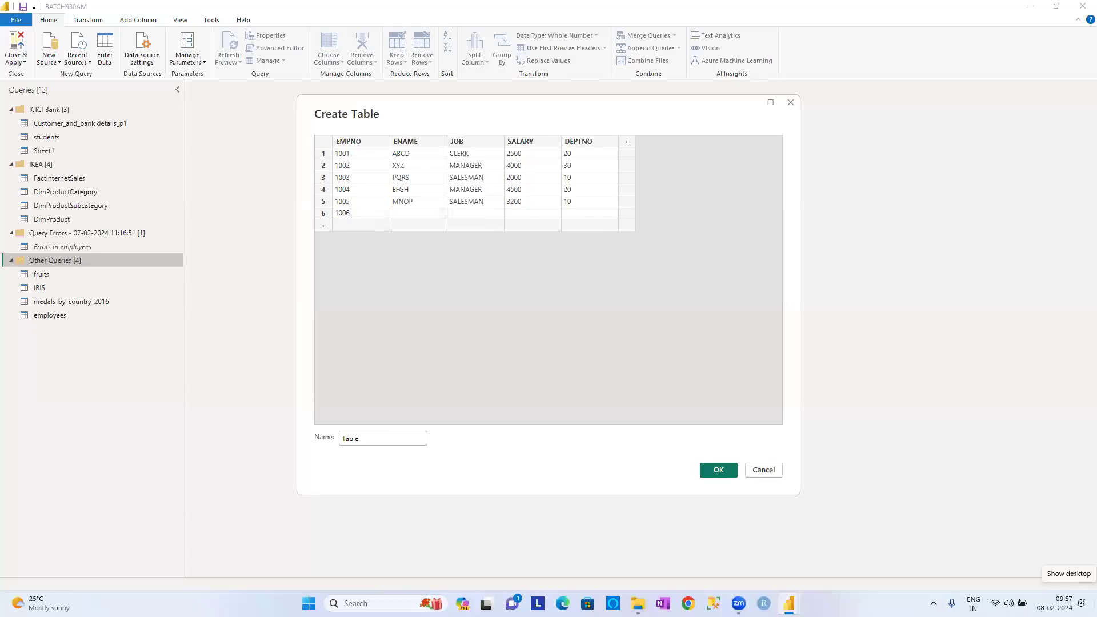
pyautogui.press('Tab')
pyautogui.write('WXYZ')
pyautogui.press('Tab')
pyautogui.write('CLERK')
pyautogui.press('Tab')
pyautogui.write('4100')
pyautogui.press('Tab')
pyautogui.write('30')
# Fill the seventh row of the new table with 1007, IJKL, SALESMAN, 2000 and 10.
pyautogui.press('Tab')
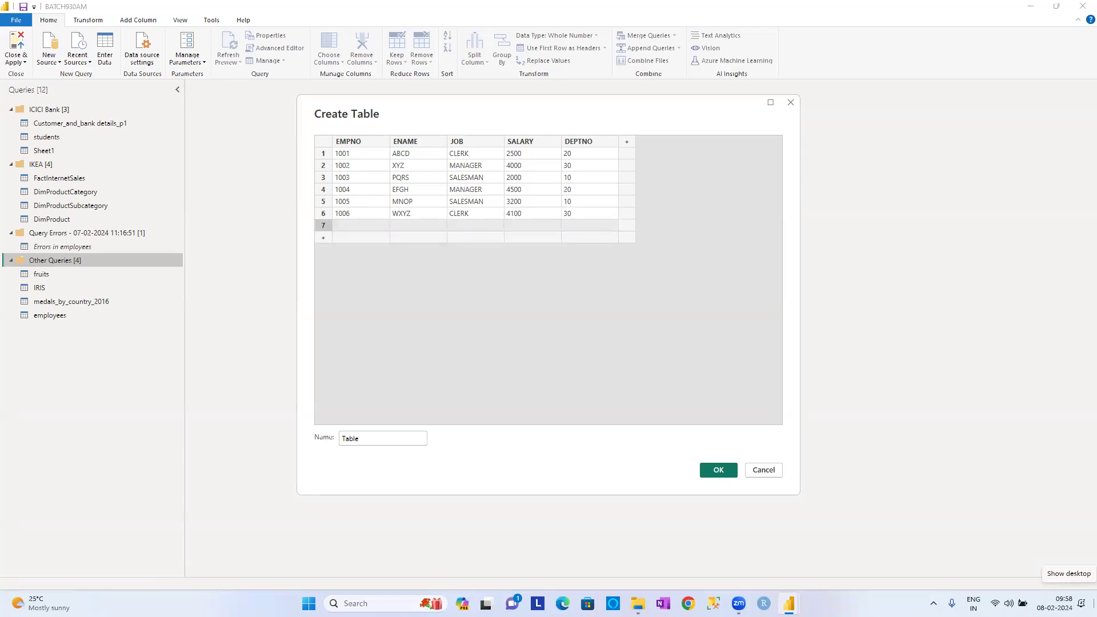
pyautogui.write('100')
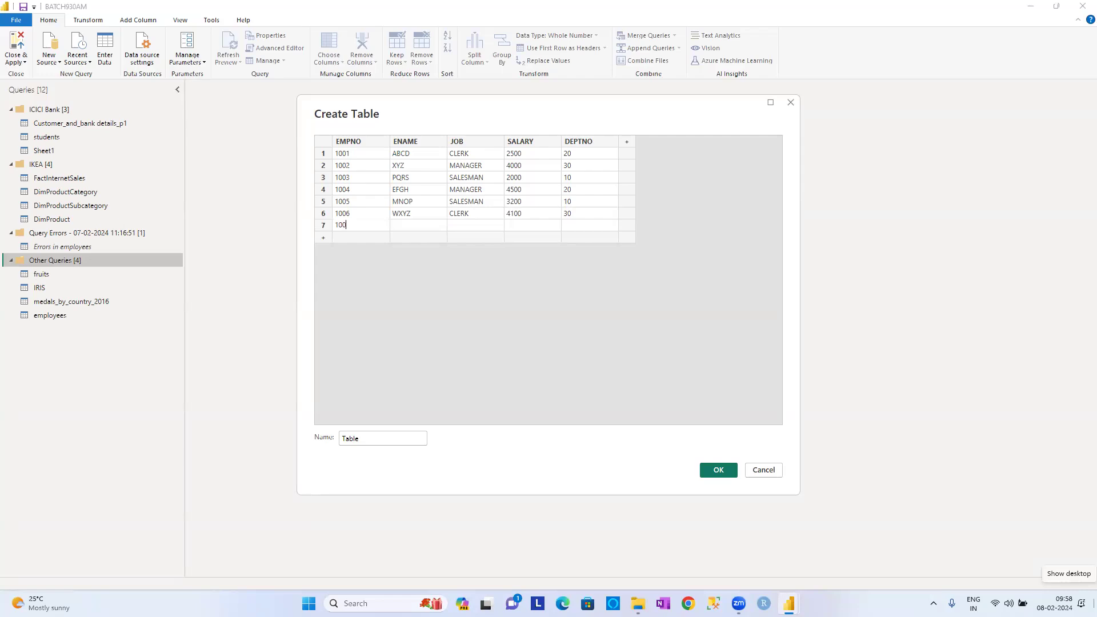
pyautogui.write('7')
pyautogui.press('Tab')
pyautogui.write('IJKL')
pyautogui.press('Tab')
pyautogui.write('SALESMAN')
pyautogui.press('Tab')
pyautogui.write('2000')
pyautogui.press('Tab')
pyautogui.write('10')
# Fill the eighth row of the new table with 1008, QRST, MANAGER, 4300 and 10.
pyautogui.press('Return')
pyautogui.press('Left')
pyautogui.press('Left')
pyautogui.press('Left')
pyautogui.press('Left')
pyautogui.write('1008')
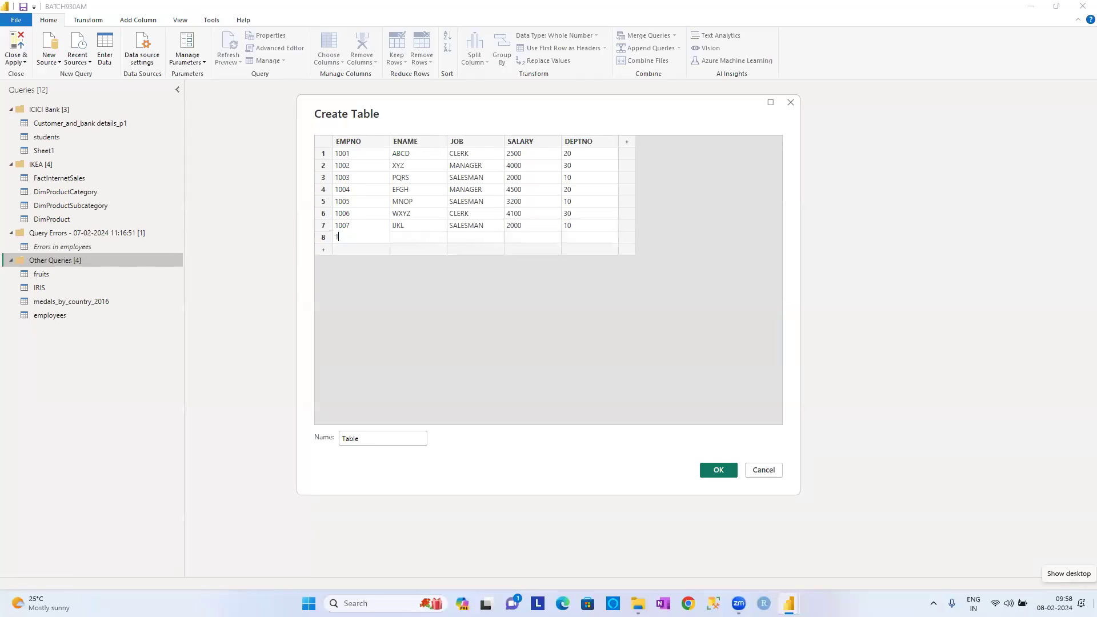
pyautogui.press('Tab')
pyautogui.write('QRST')
pyautogui.press('Tab')
pyautogui.write('MANAGER')
pyautogui.press('Tab')
pyautogui.write('4300')
pyautogui.press('Tab')
pyautogui.write('10')
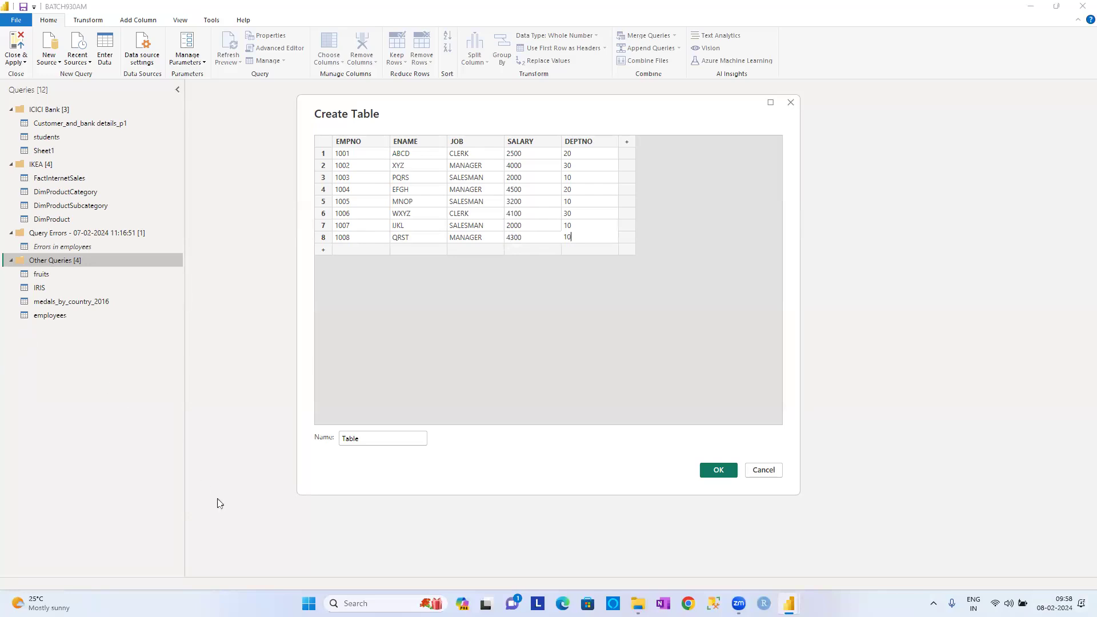
# Name the new table EMPLOYEES_DUPLICATES and create it as a query.
pyautogui.click(370, 438)
pyautogui.doubleClick(370, 439)
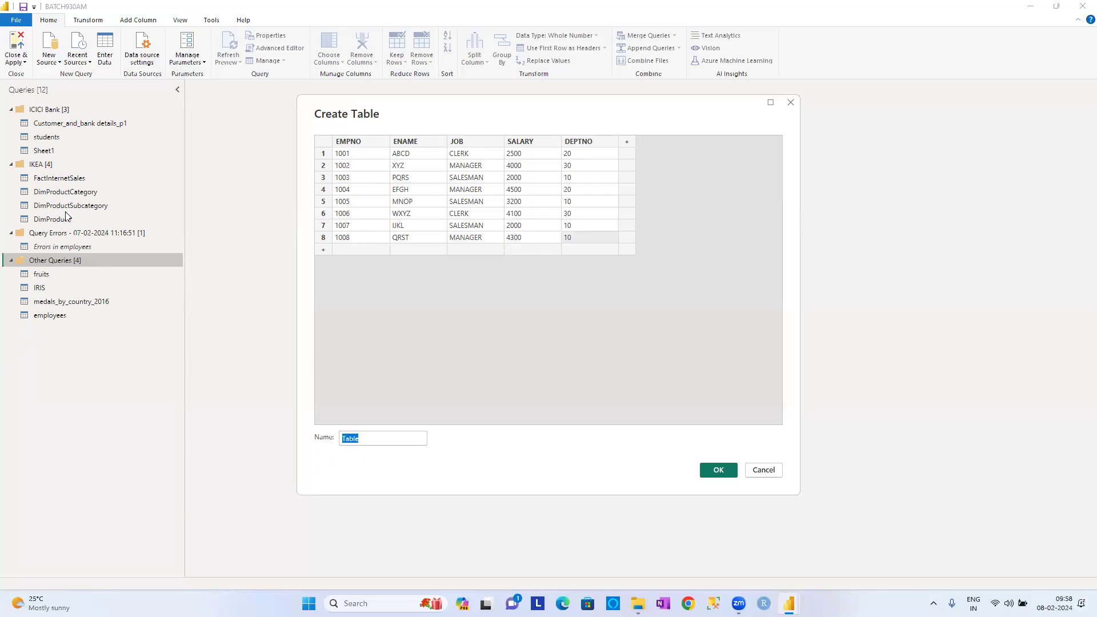
pyautogui.write('EMPLOYEES')
pyautogui.write('_NEW')
pyautogui.press('BackSpace')
pyautogui.press('BackSpace')
pyautogui.press('BackSpace')
pyautogui.write('DUPLICATES')
pyautogui.click(719, 474)
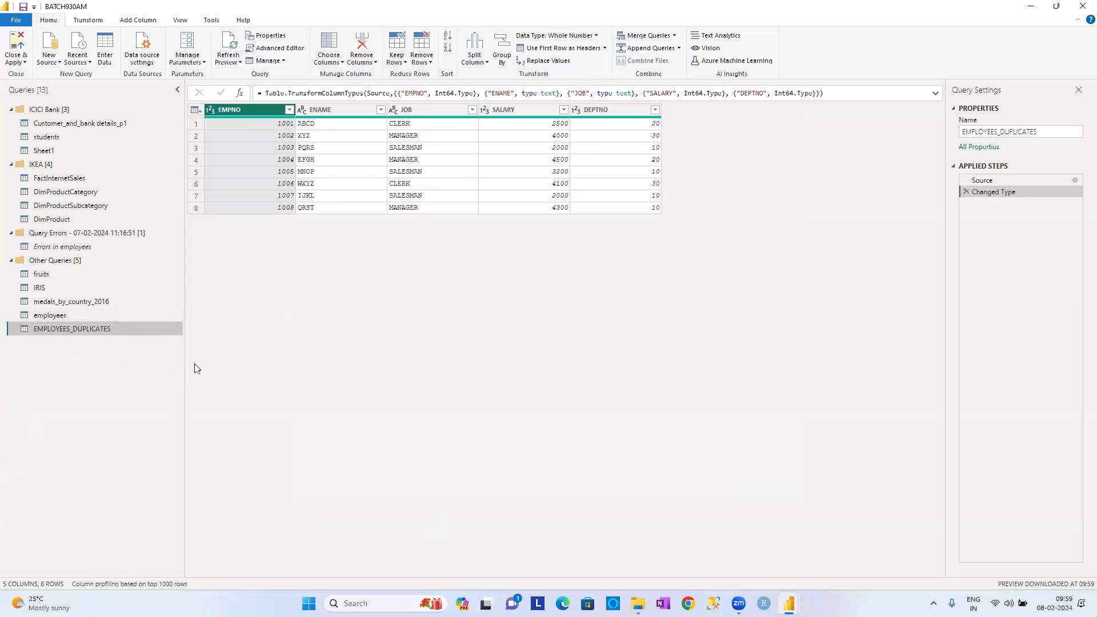
# Examine the JOB, SALARY and DEPTNO columns of the EMPLOYEES_DUPLICATES table for repeated values.
pyautogui.click(412, 109)
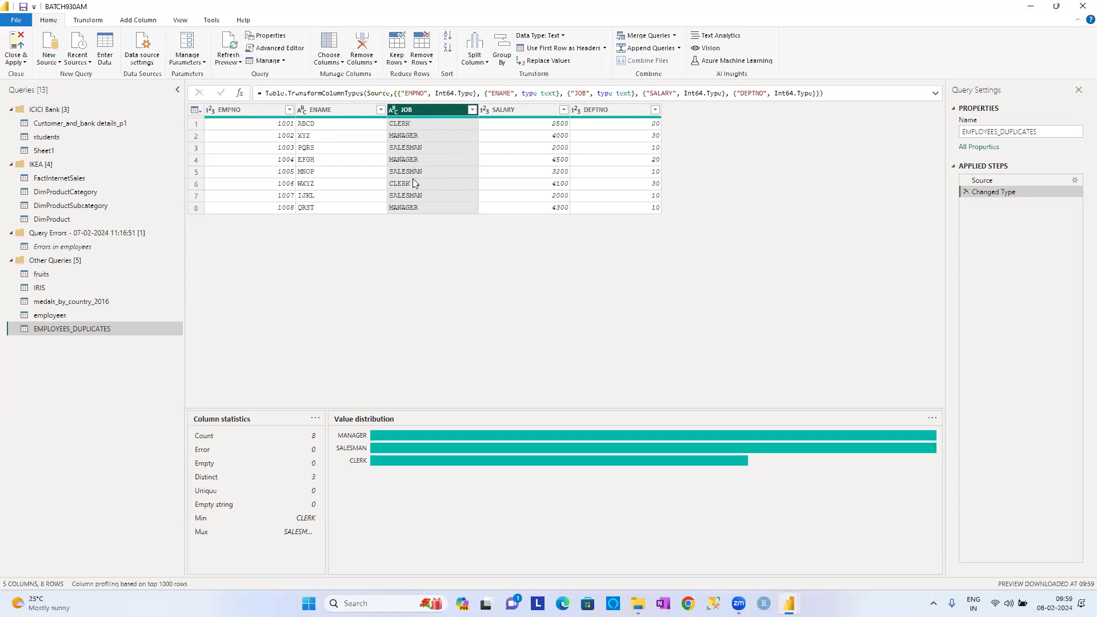
pyautogui.click(522, 115)
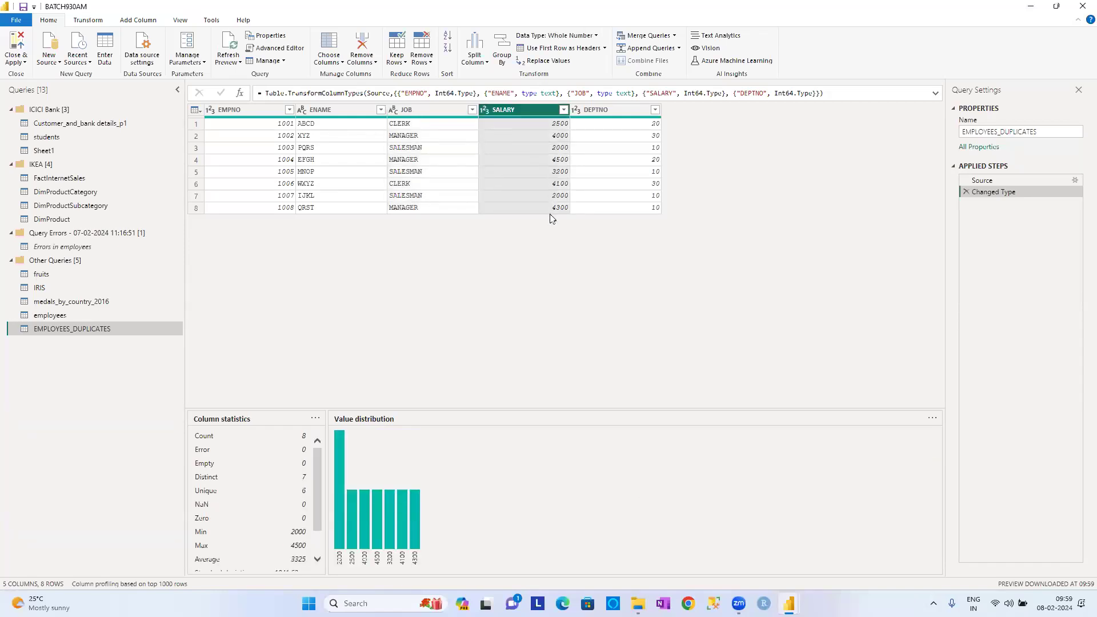
pyautogui.click(543, 150)
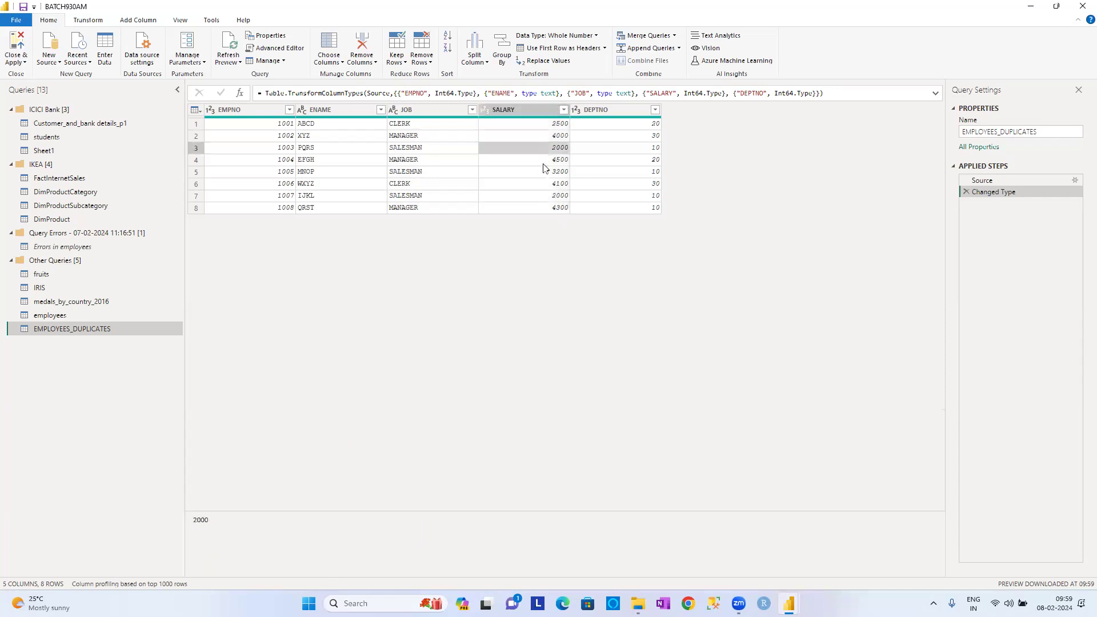
pyautogui.click(543, 200)
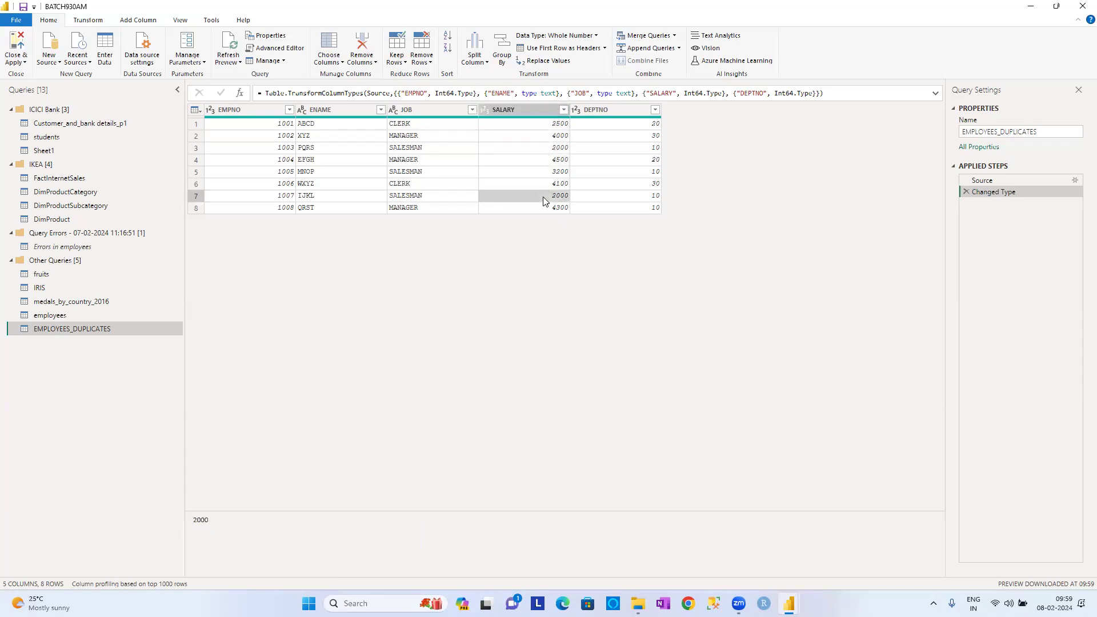
pyautogui.click(553, 151)
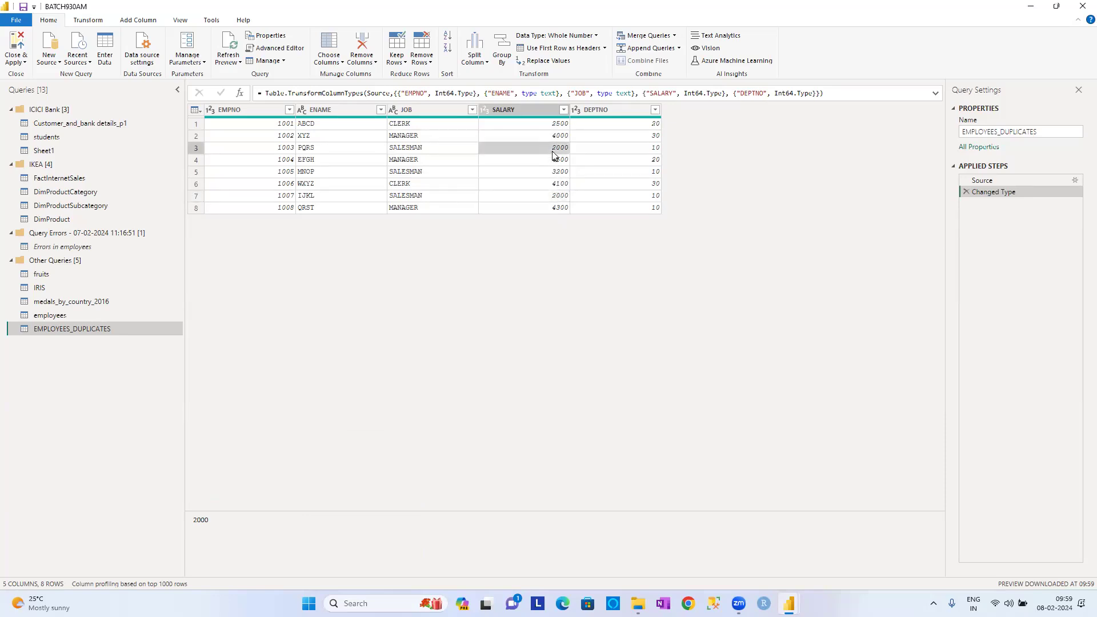
pyautogui.click(558, 199)
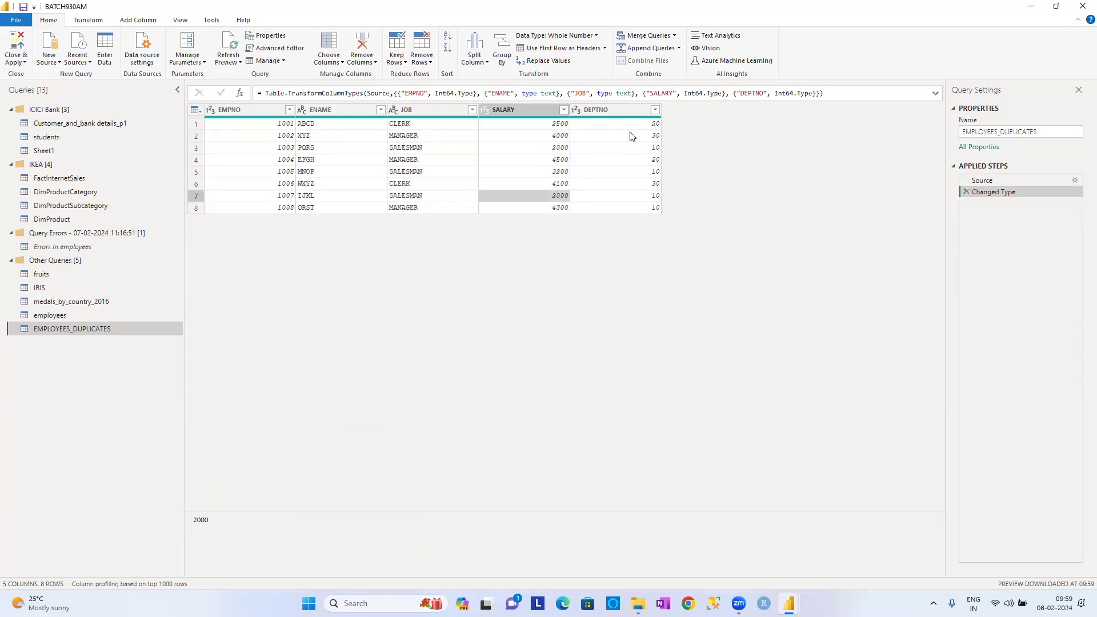
pyautogui.click(643, 125)
pyautogui.click(646, 137)
pyautogui.click(644, 151)
pyautogui.click(642, 172)
pyautogui.click(644, 196)
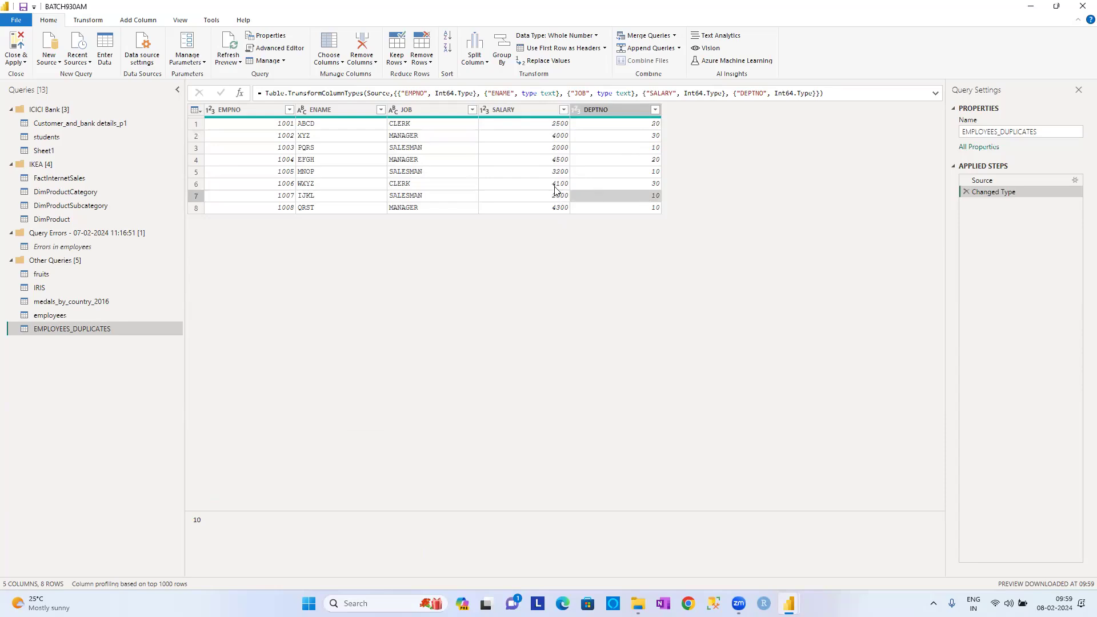
pyautogui.click(619, 113)
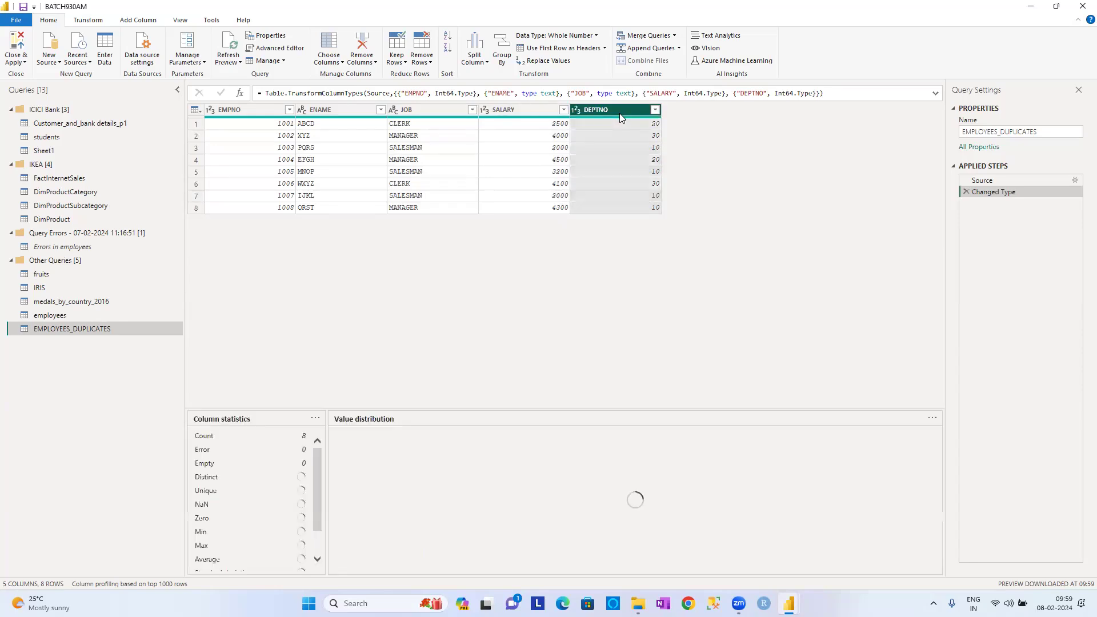
pyautogui.click(480, 68)
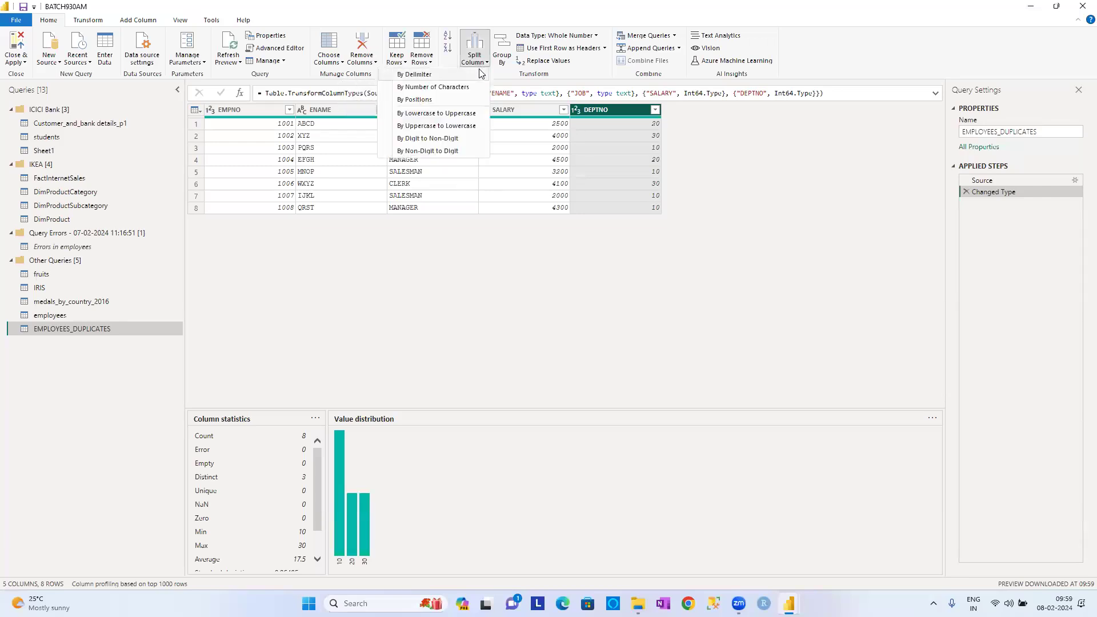
pyautogui.click(397, 62)
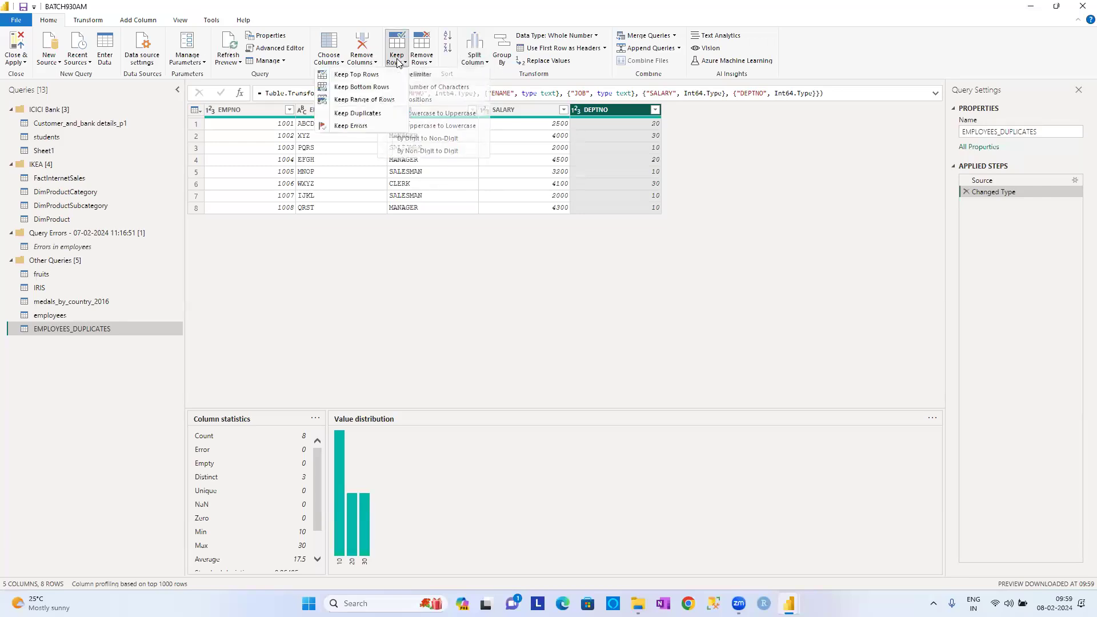
pyautogui.click(382, 114)
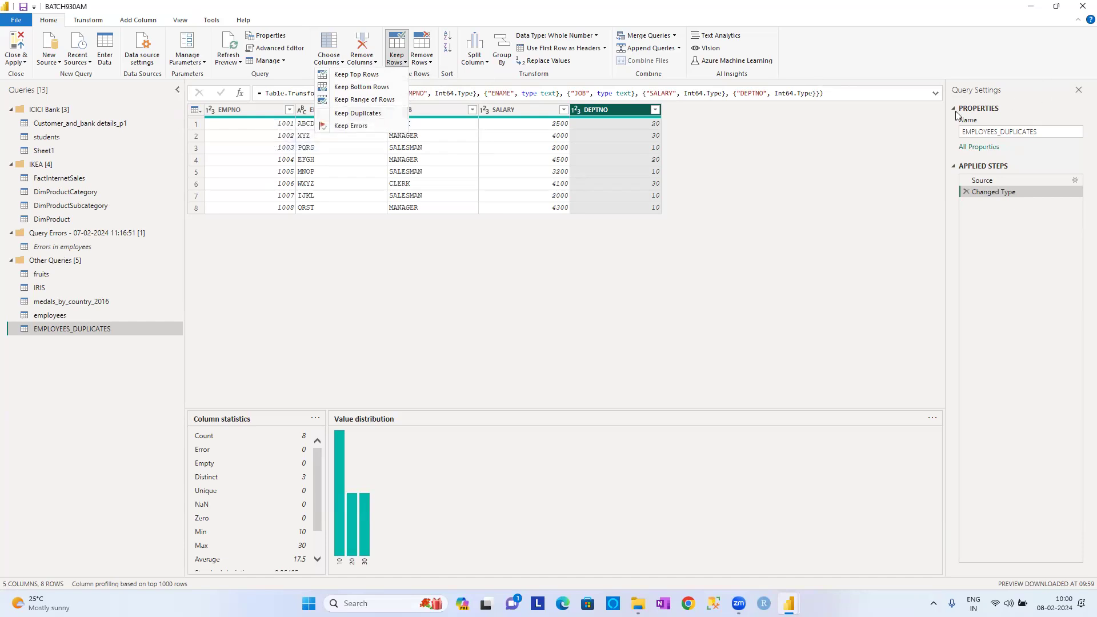
pyautogui.click(1079, 184)
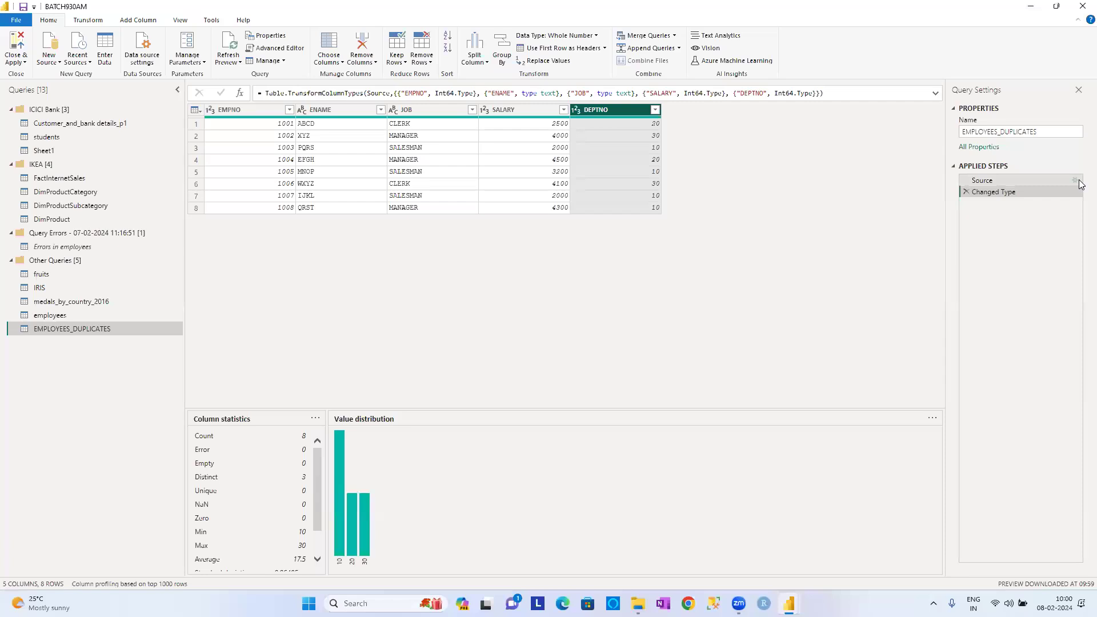
# Edit the source table of EMPLOYEES_DUPLICATES and add a ninth row with 1009, BCD, CLERK, 4000 and 40.
pyautogui.click(1079, 181)
pyautogui.click(359, 250)
pyautogui.write('1009')
pyautogui.press('Tab')
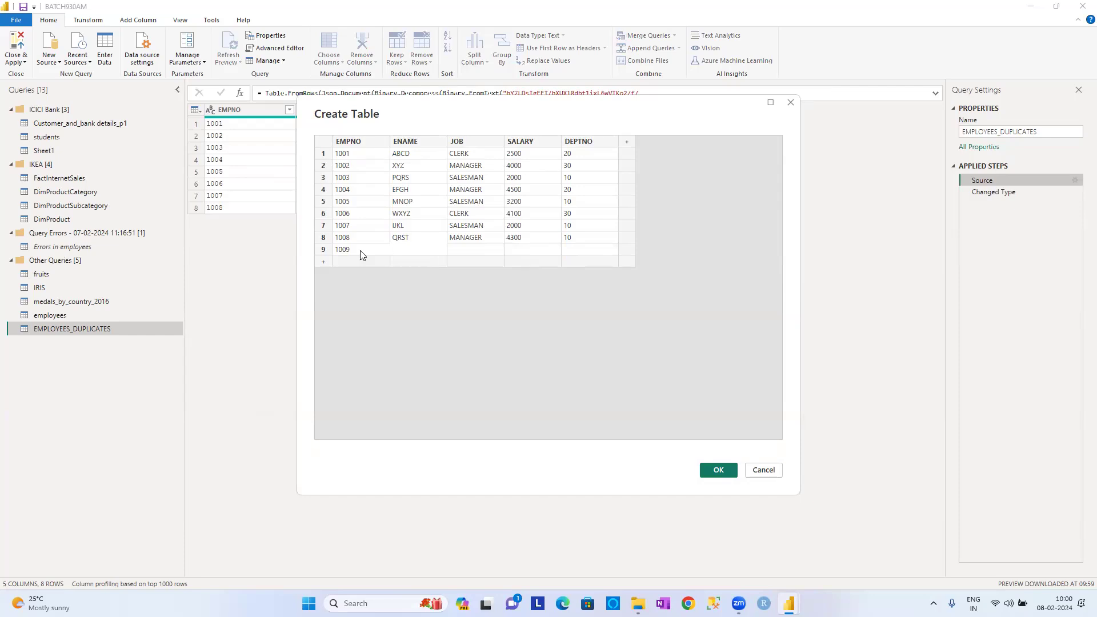
pyautogui.write('BCDE')
pyautogui.press('Tab')
pyautogui.hotkey('shift', 'Tab')
pyautogui.write('BCD')
pyautogui.press('Tab')
pyautogui.write('CLERK')
pyautogui.press('Tab')
pyautogui.write('4000')
pyautogui.press('Tab')
pyautogui.write('40')
pyautogui.press('Tab')
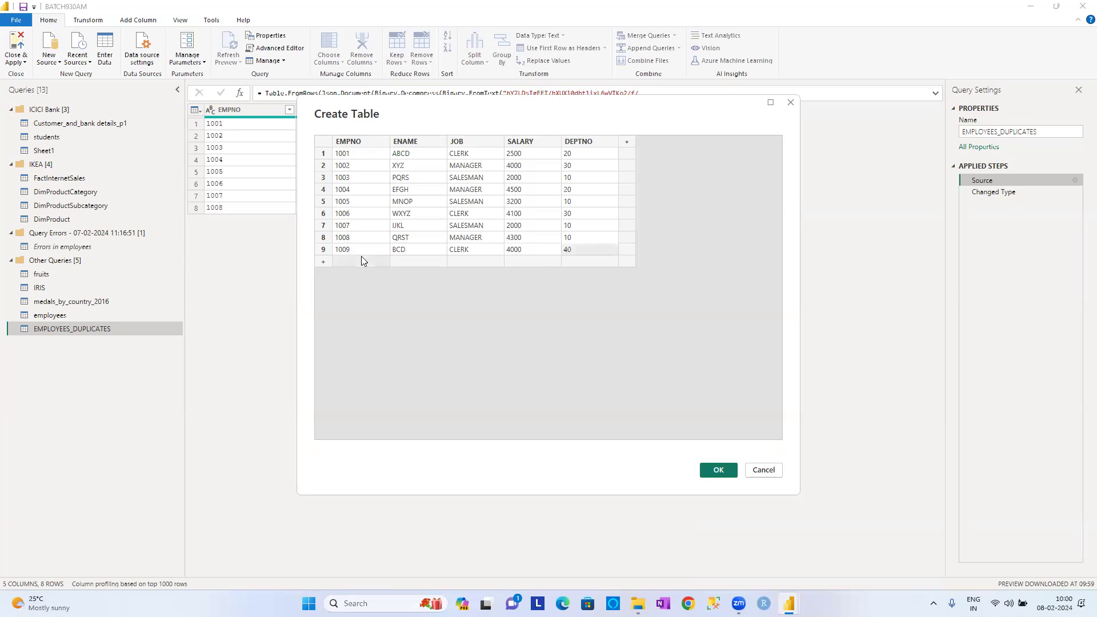
# Add a tenth row with 1010, RSTU, MANAGER, 4100 and 50, and save the table.
pyautogui.write('1010')
pyautogui.press('Tab')
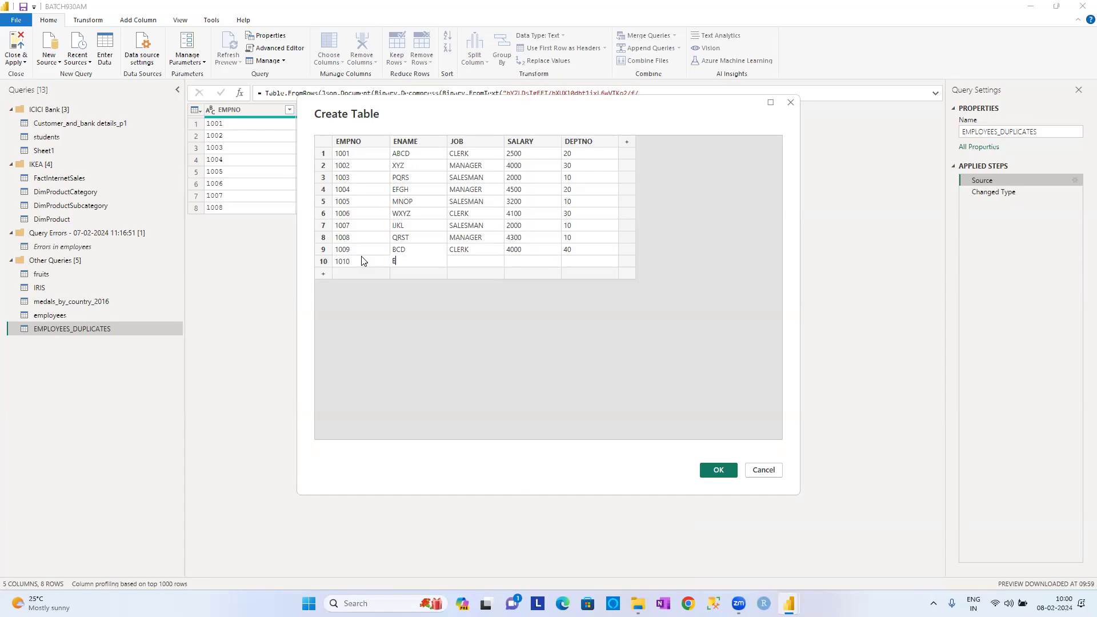
pyautogui.write('RS')
pyautogui.press('BackSpace')
pyautogui.press('BackSpace')
pyautogui.write('RSTU')
pyautogui.press('Tab')
pyautogui.write('MANAGER')
pyautogui.press('Tab')
pyautogui.write('4100')
pyautogui.press('Tab')
pyautogui.write('50')
pyautogui.click(703, 465)
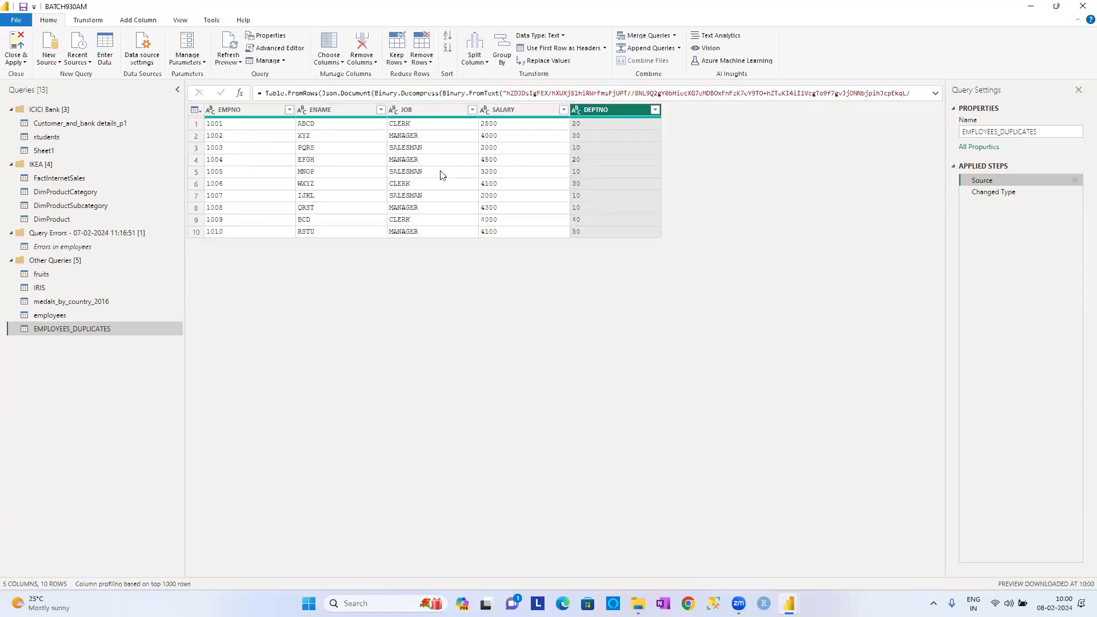
# Return to the Changed Type step and examine the value distribution of the SALARY, JOB, ENAME and EMPNO columns.
pyautogui.click(577, 113)
pyautogui.click(911, 301)
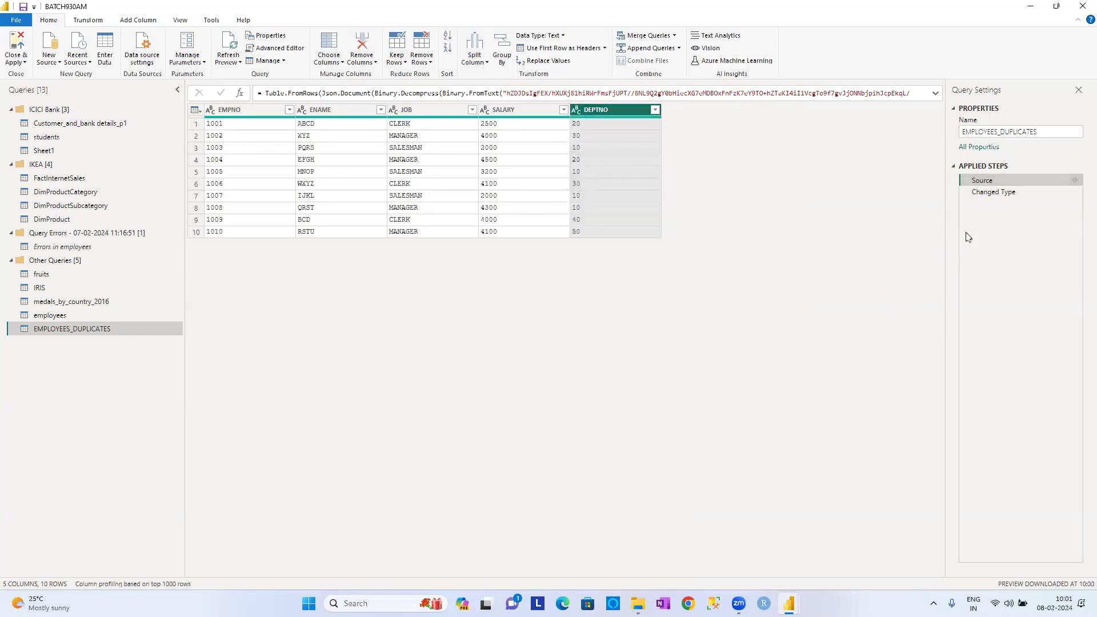
pyautogui.click(978, 193)
pyautogui.click(529, 111)
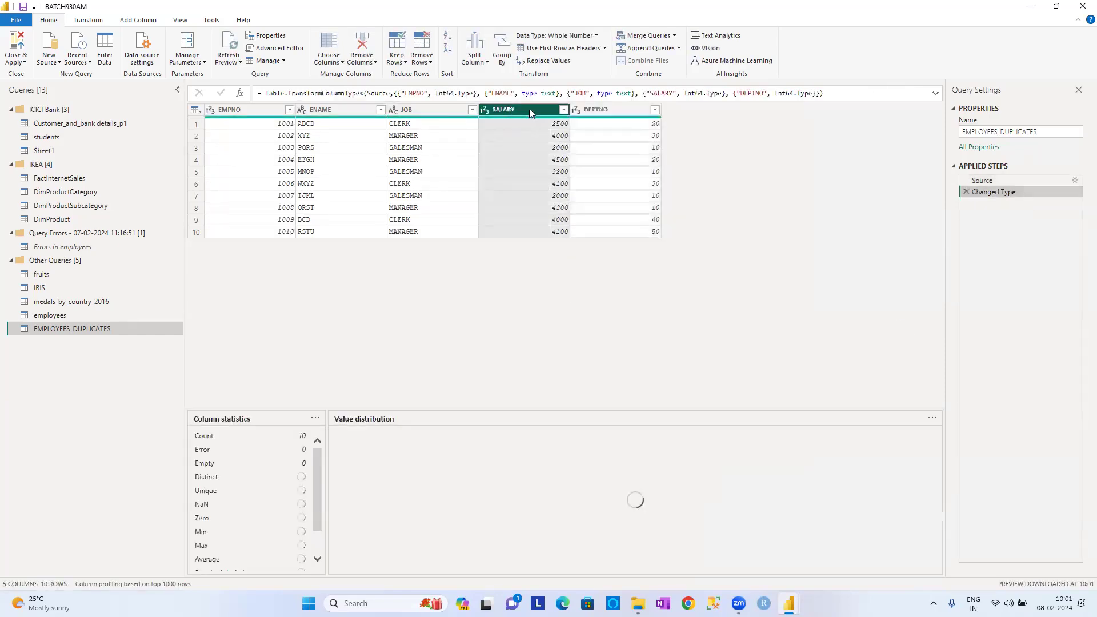
pyautogui.click(443, 111)
pyautogui.click(343, 111)
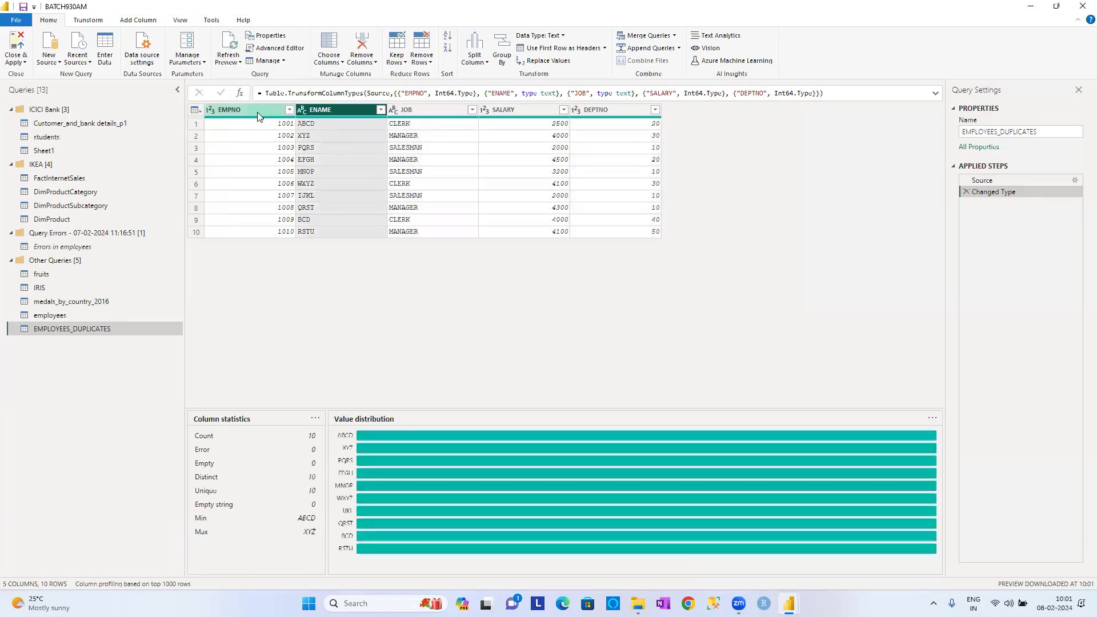
pyautogui.click(257, 112)
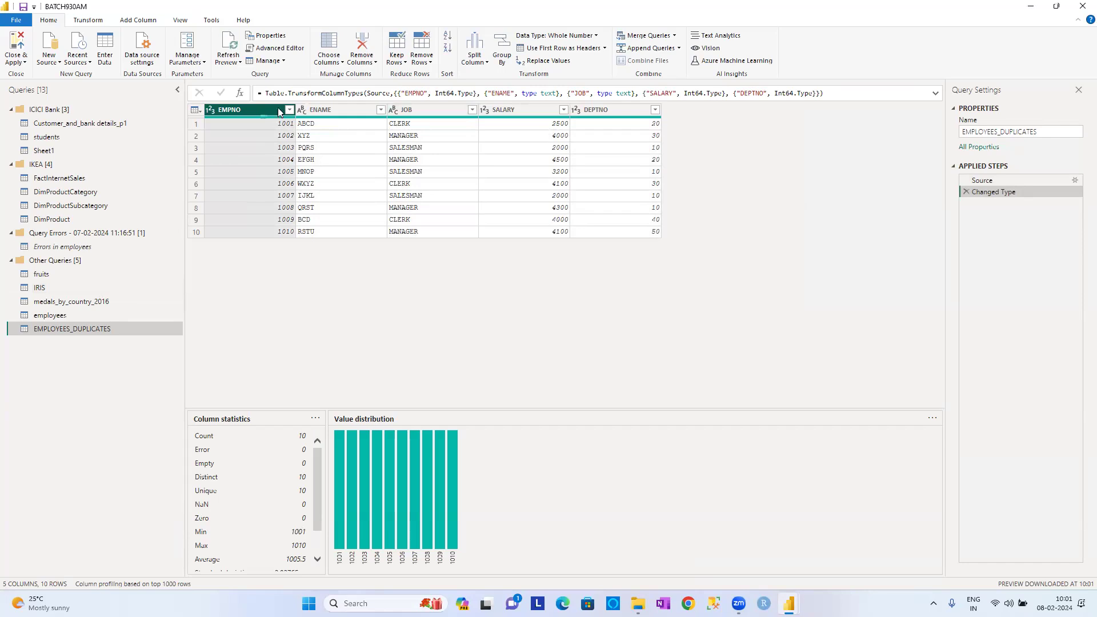
pyautogui.click(398, 58)
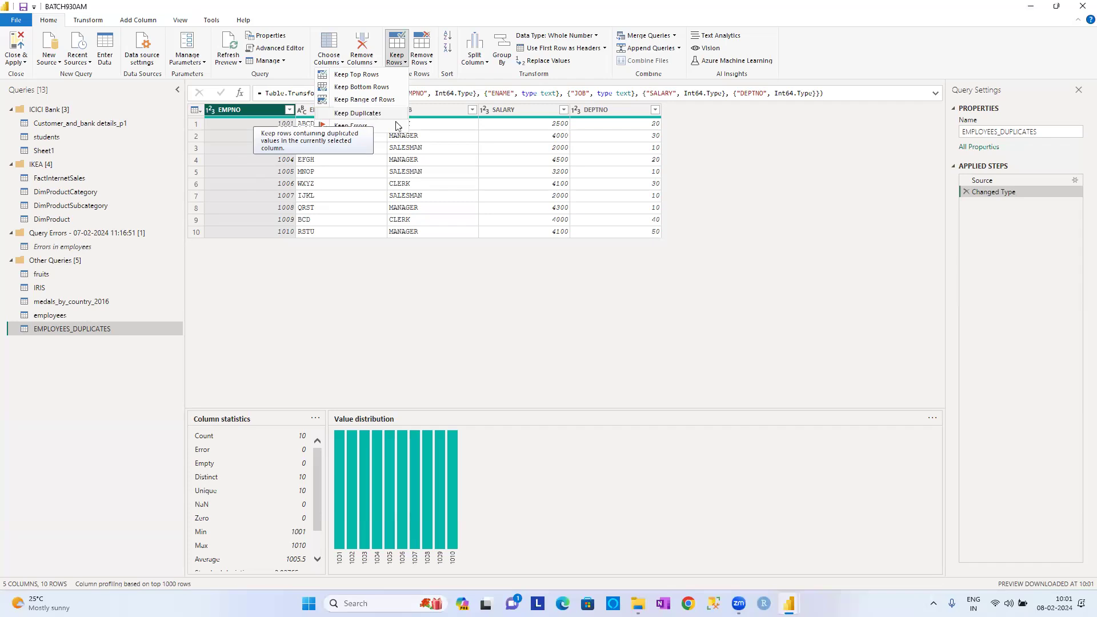
pyautogui.click(598, 108)
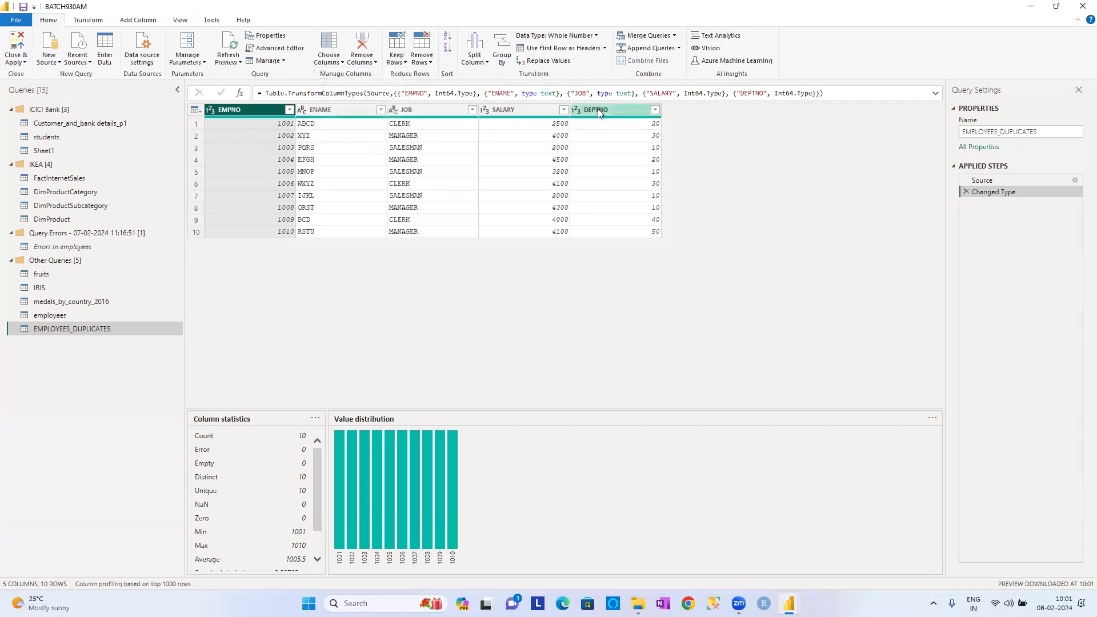
pyautogui.click(526, 108)
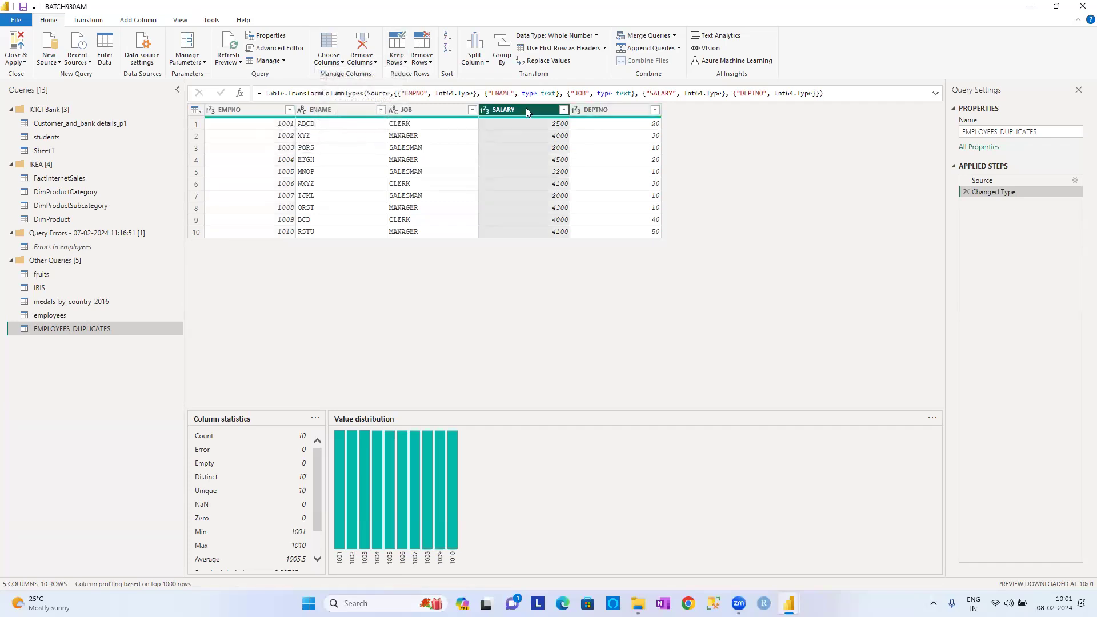
pyautogui.click(432, 112)
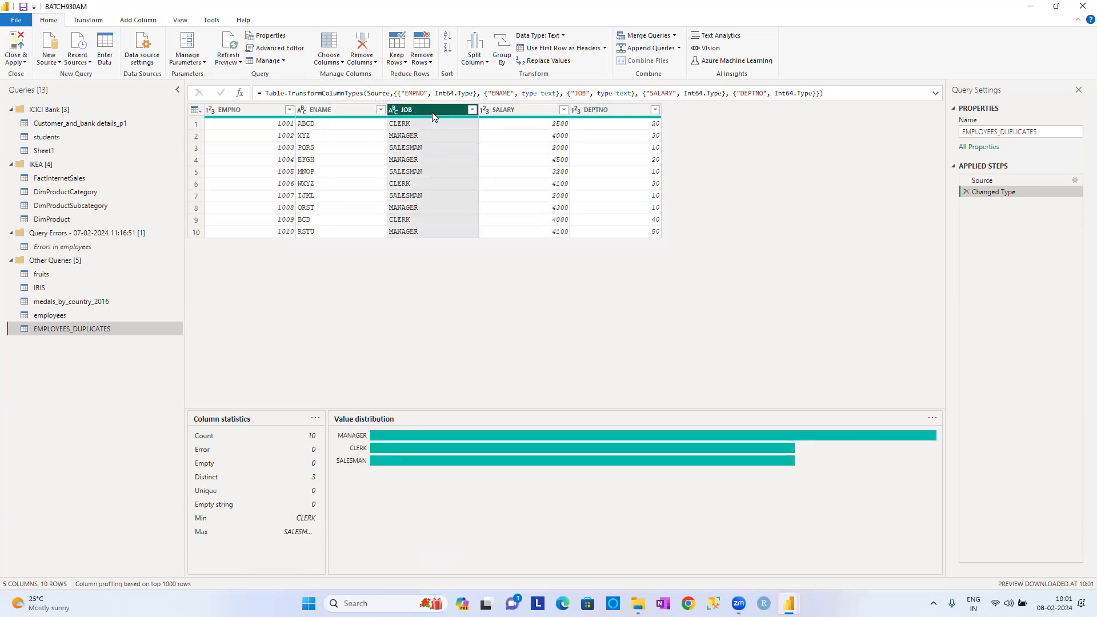
# Try Keep Duplicates on the EMPNO column and delete the Kept Duplicates step.
pyautogui.click(261, 113)
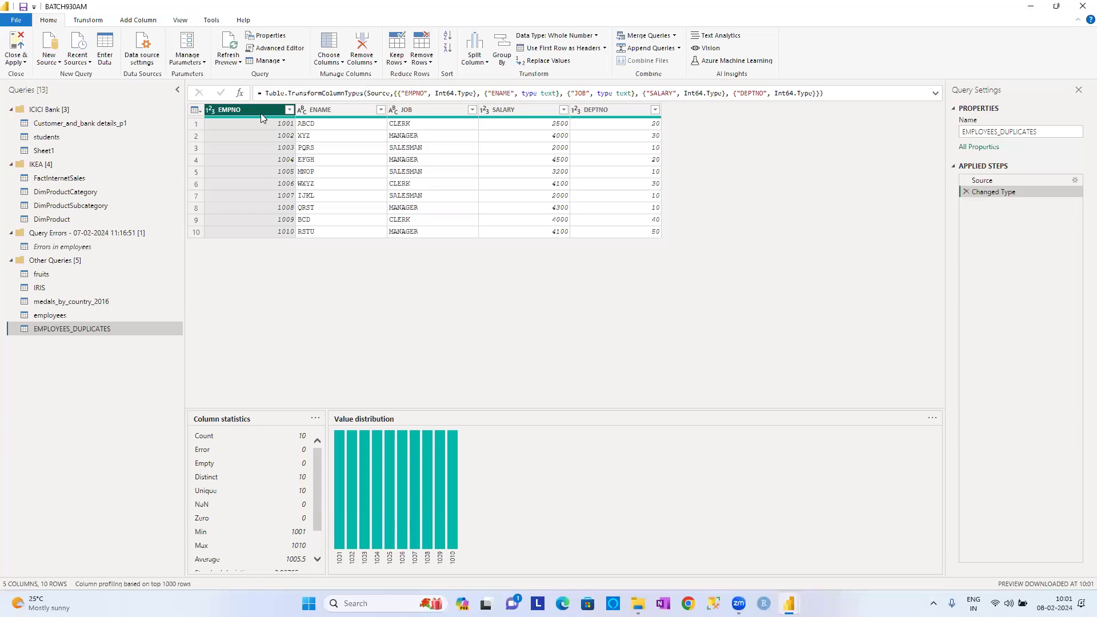
pyautogui.click(395, 61)
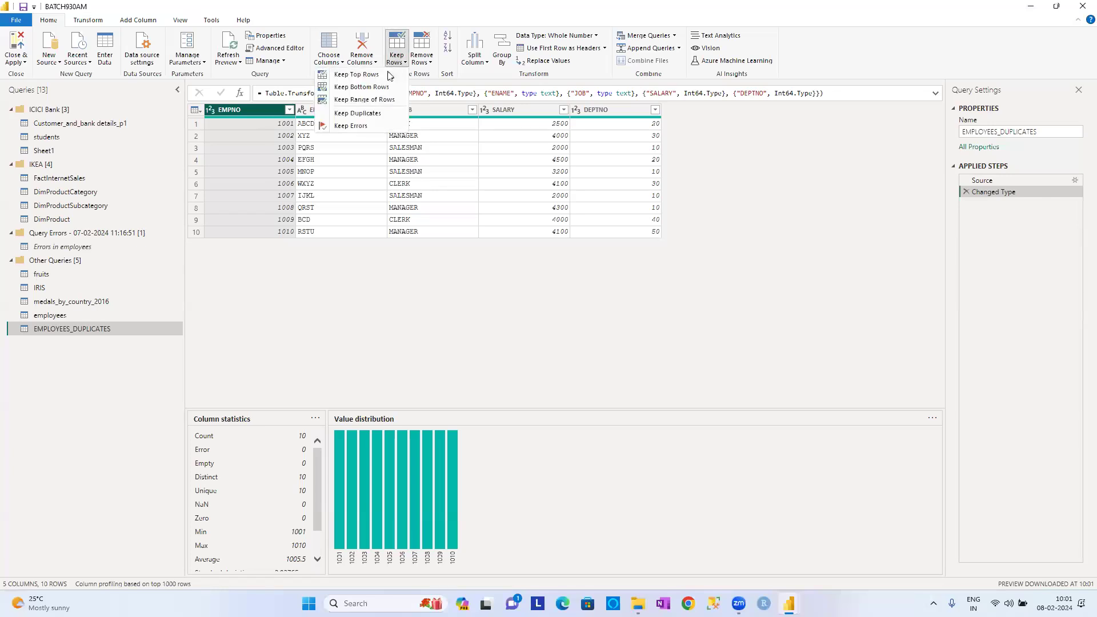
pyautogui.click(374, 113)
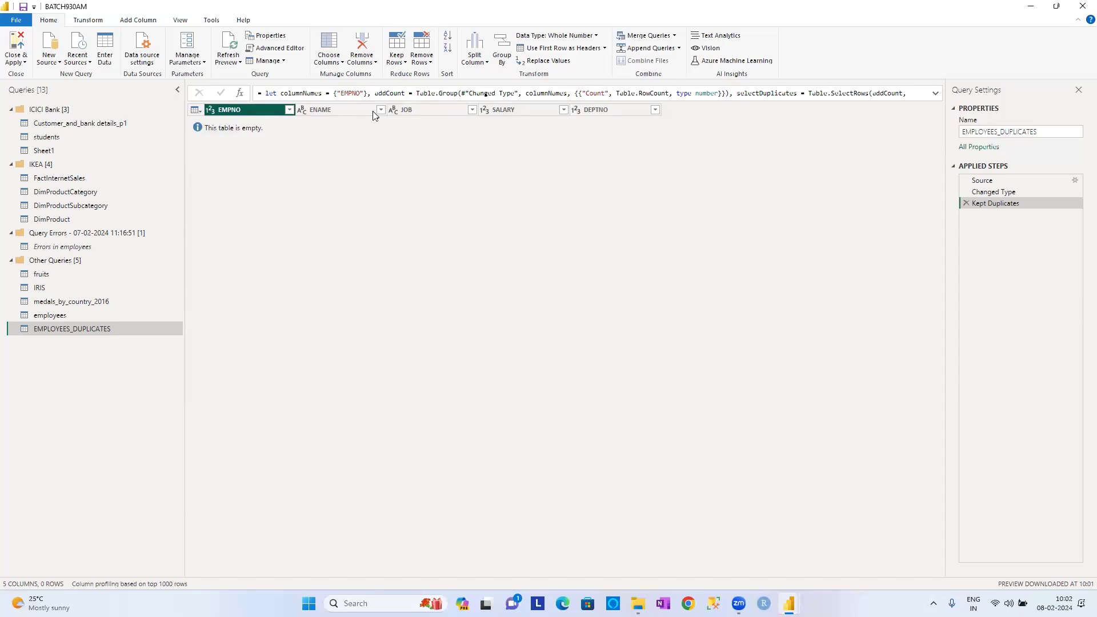
pyautogui.click(965, 205)
# Keep only the rows with duplicate DEPTNO values, and delete that Kept Duplicates step after viewing the rows.
pyautogui.click(606, 114)
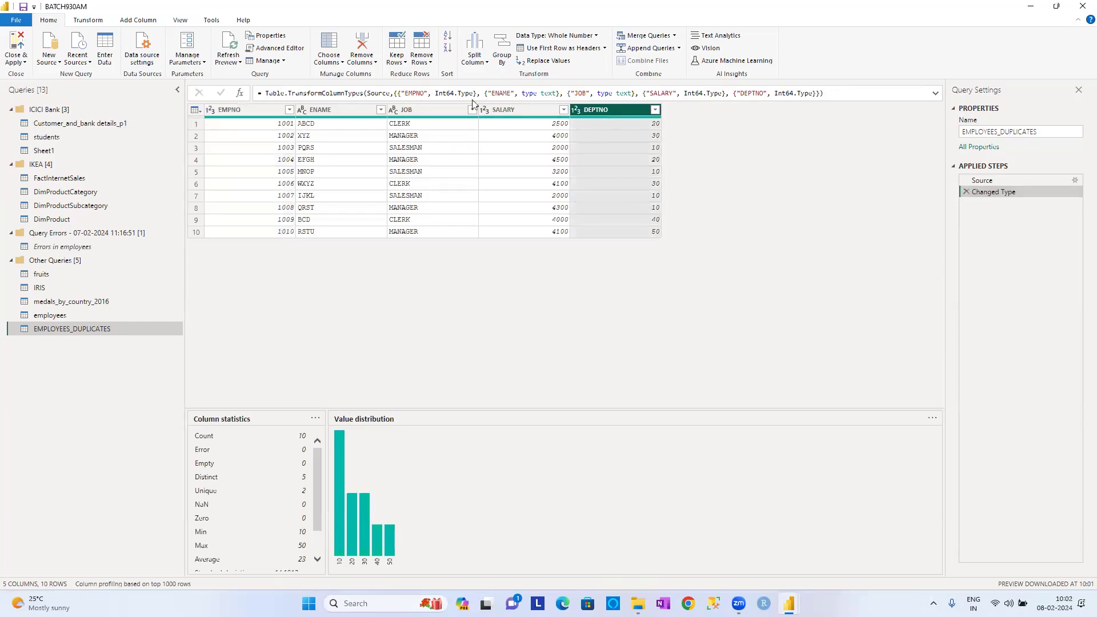
pyautogui.click(402, 63)
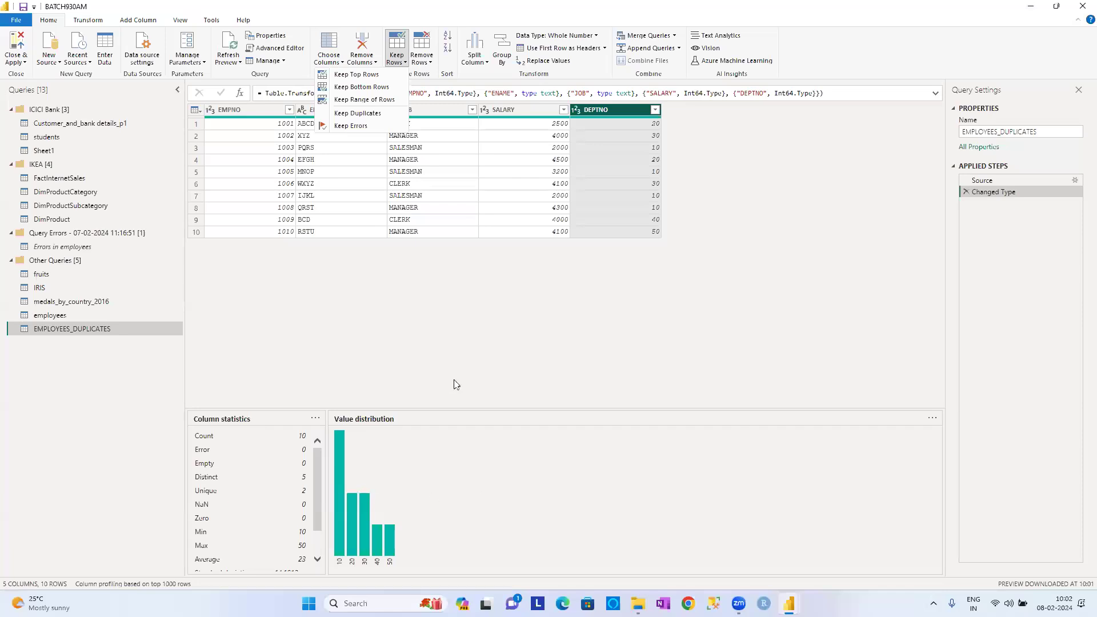
pyautogui.click(478, 366)
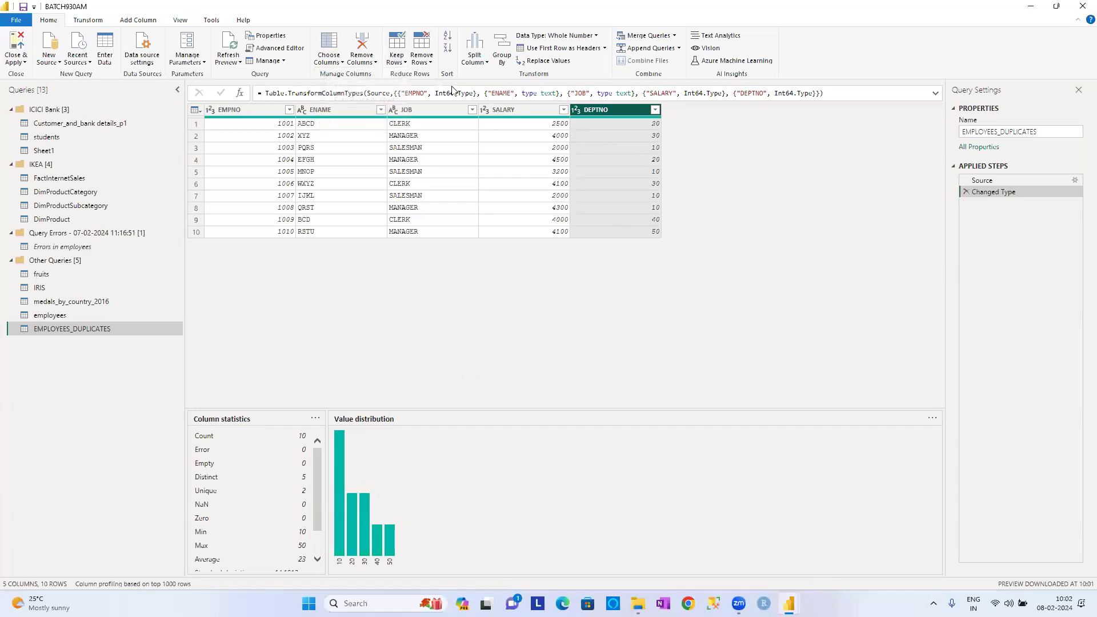
pyautogui.click(398, 58)
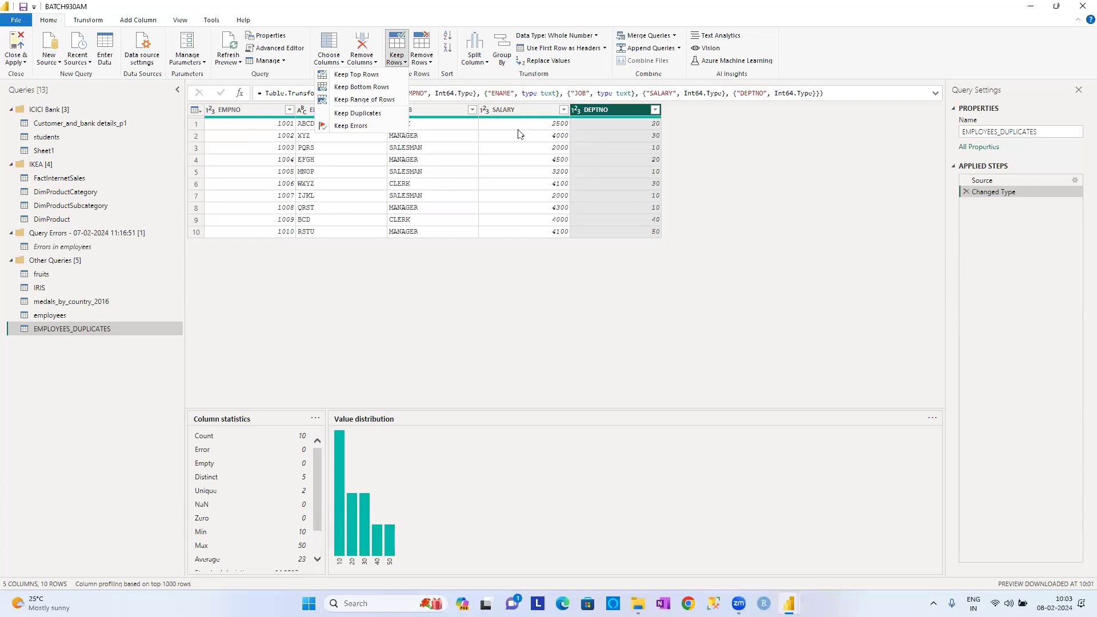
pyautogui.click(367, 116)
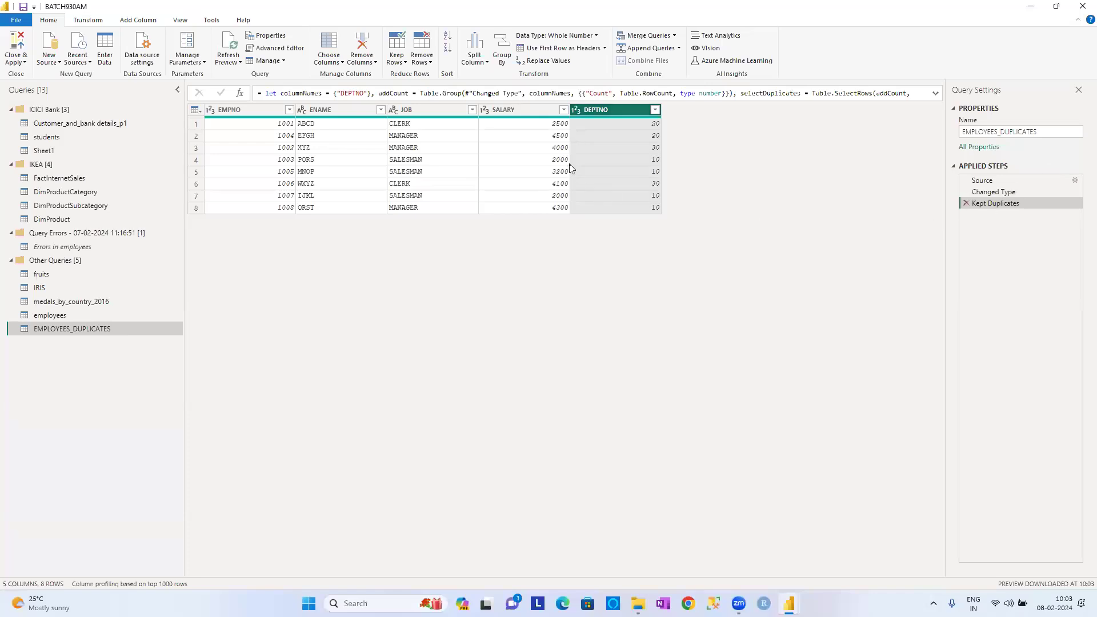
pyautogui.click(965, 203)
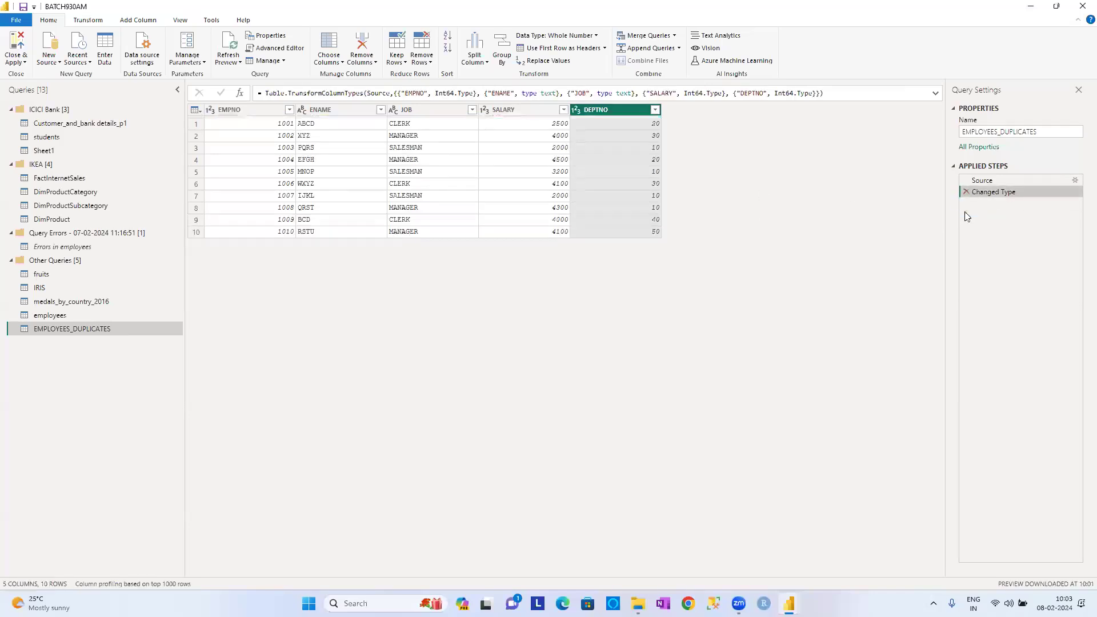
# Keep only the rows with duplicate SALARY values, and delete that Kept Duplicates step after viewing the rows.
pyautogui.click(526, 111)
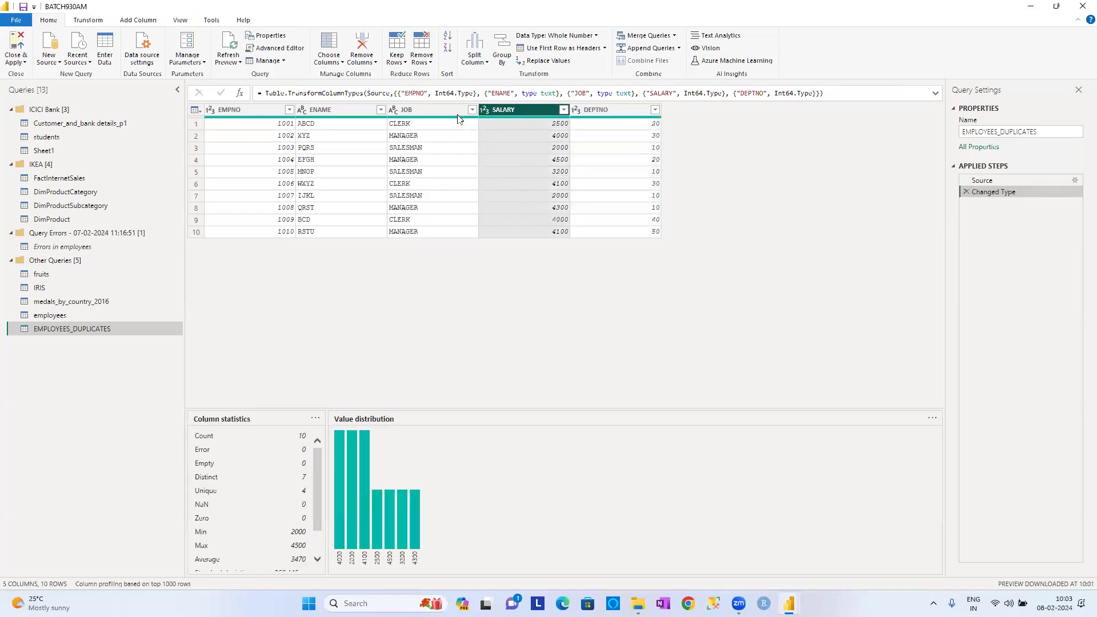
pyautogui.click(398, 61)
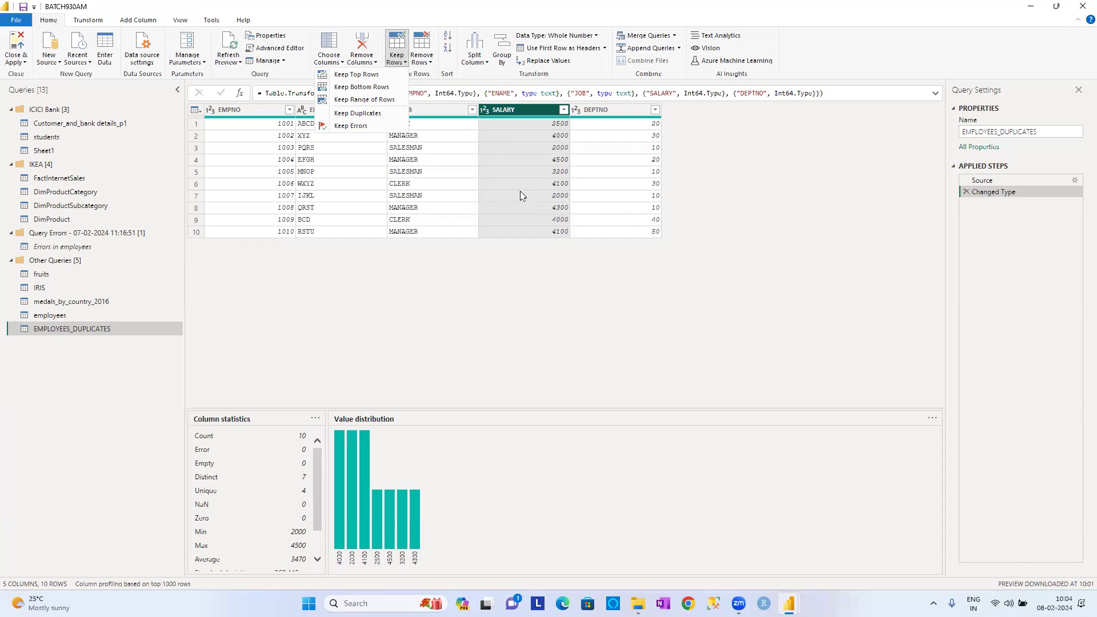
pyautogui.click(391, 116)
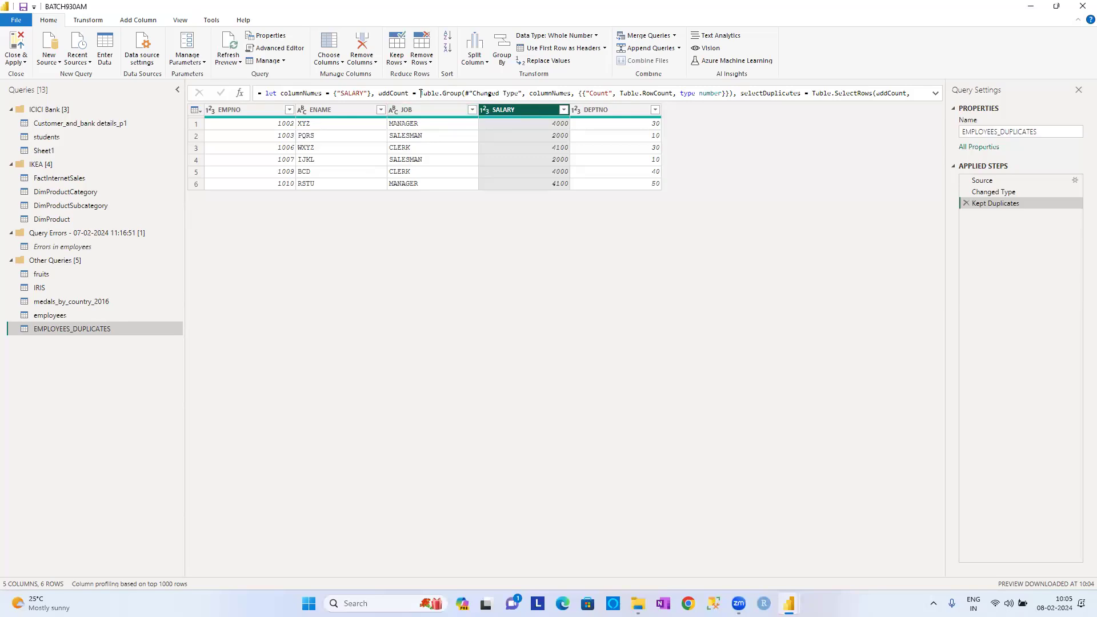
pyautogui.click(965, 203)
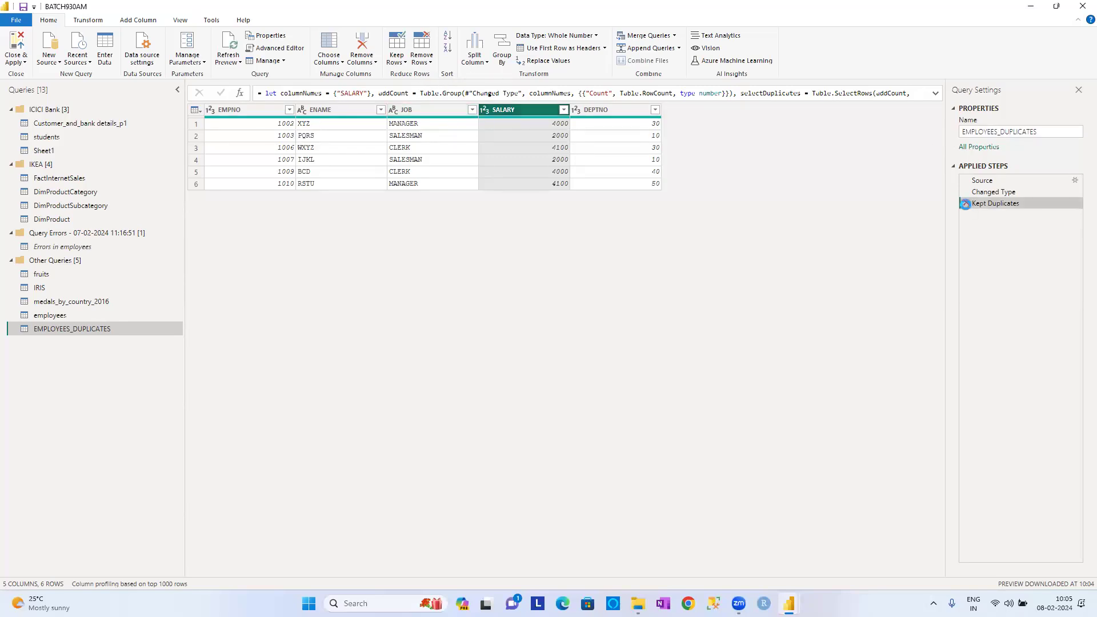
# Change the JOB value of employee 1010 in the source table to ANALYST and return to the Changed Type step.
pyautogui.click(430, 111)
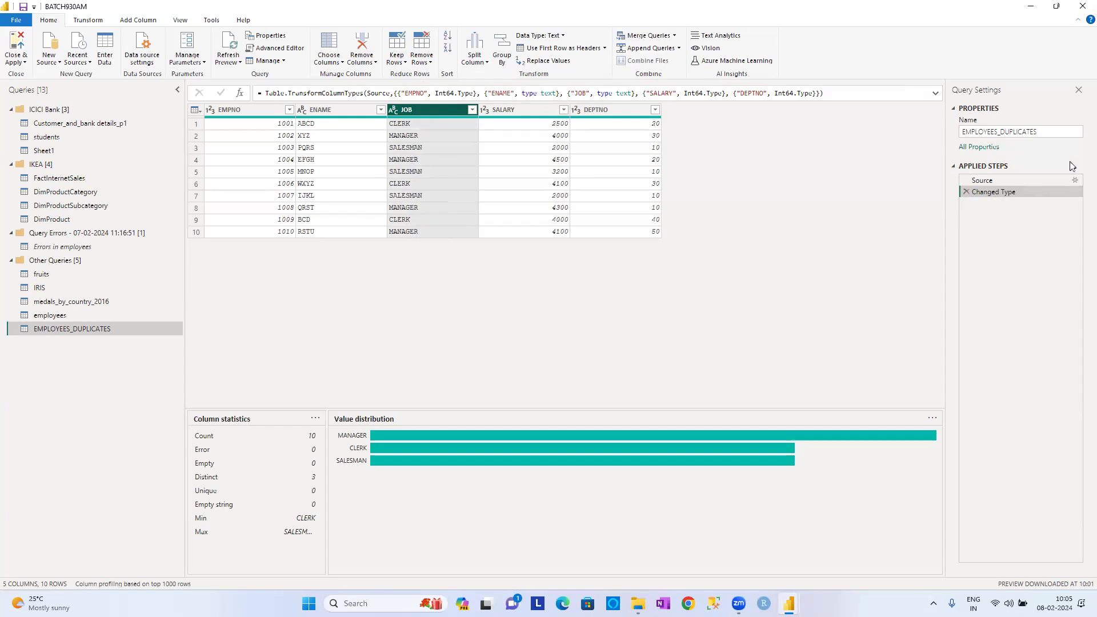
pyautogui.click(1075, 179)
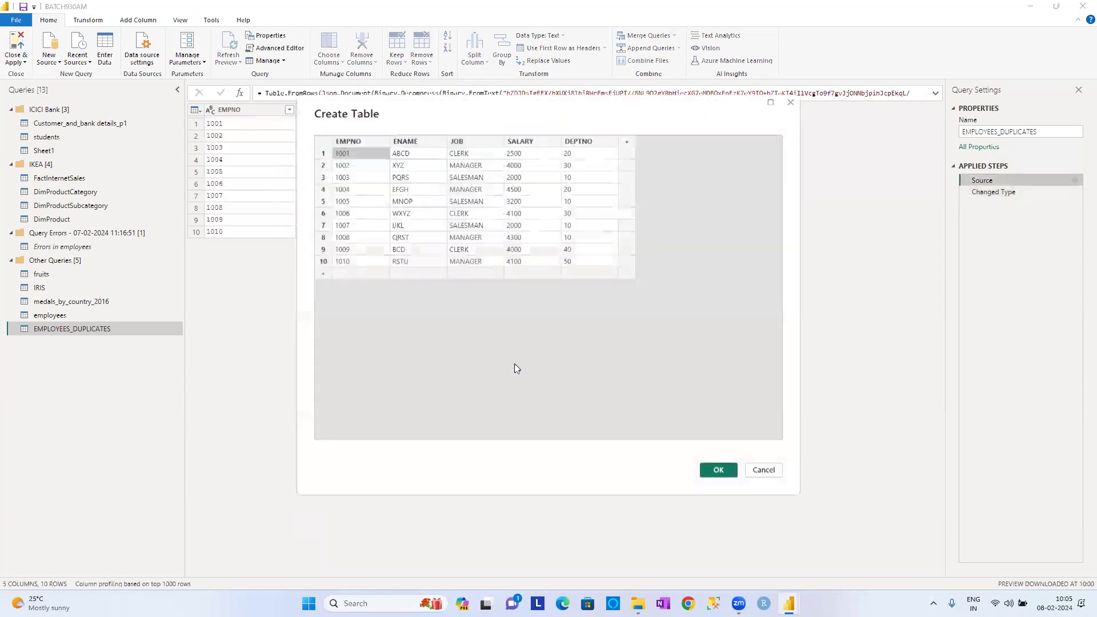
pyautogui.click(469, 262)
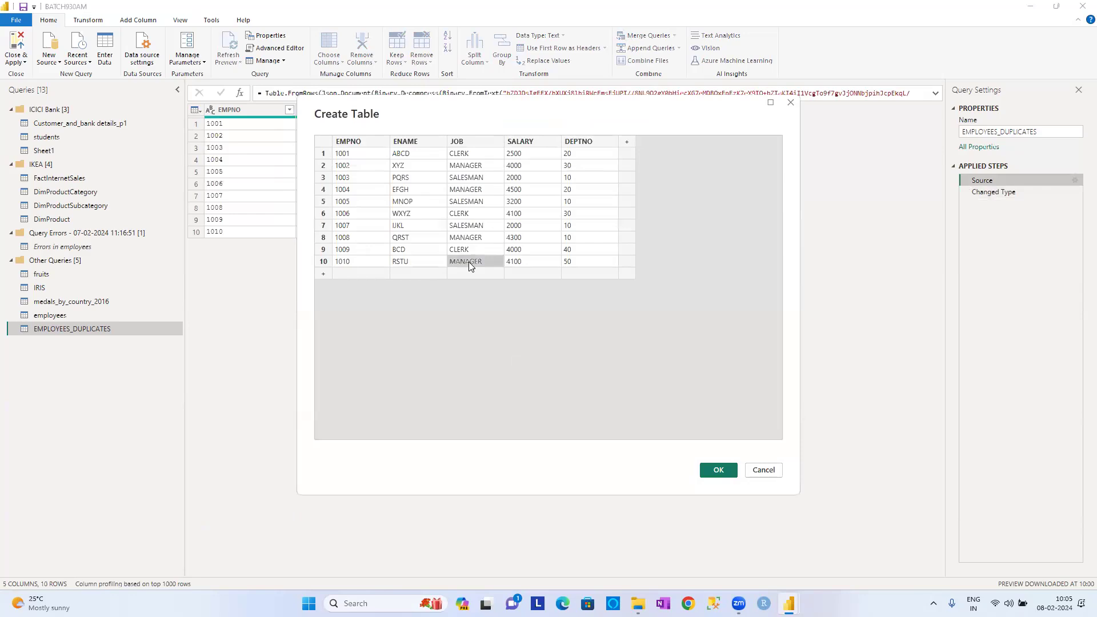
pyautogui.write('ANALYST')
pyautogui.click(733, 471)
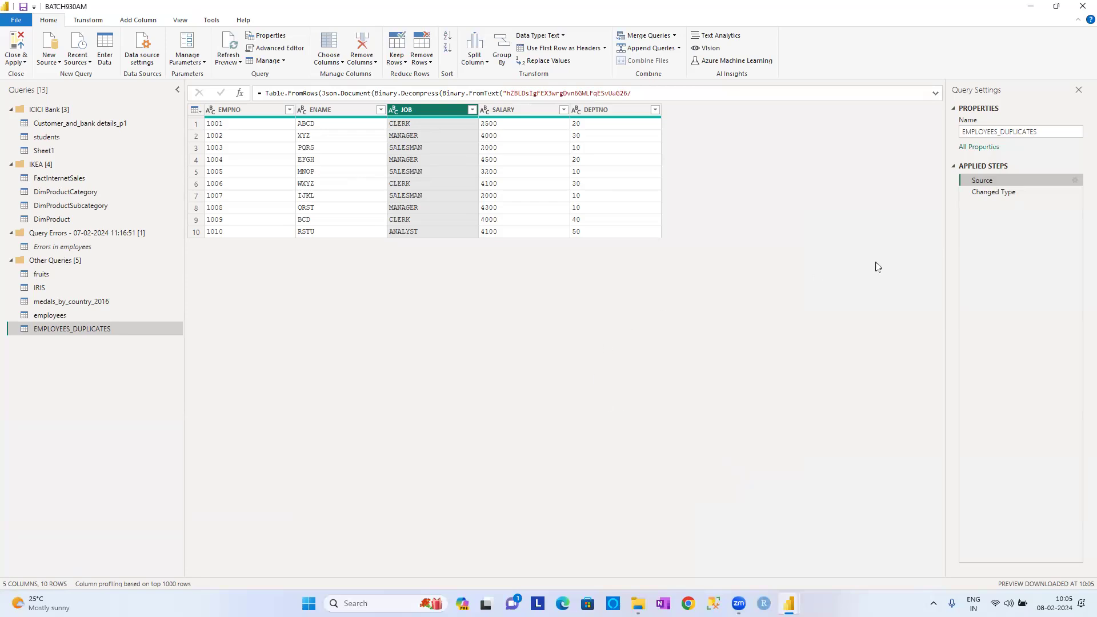
pyautogui.click(1021, 191)
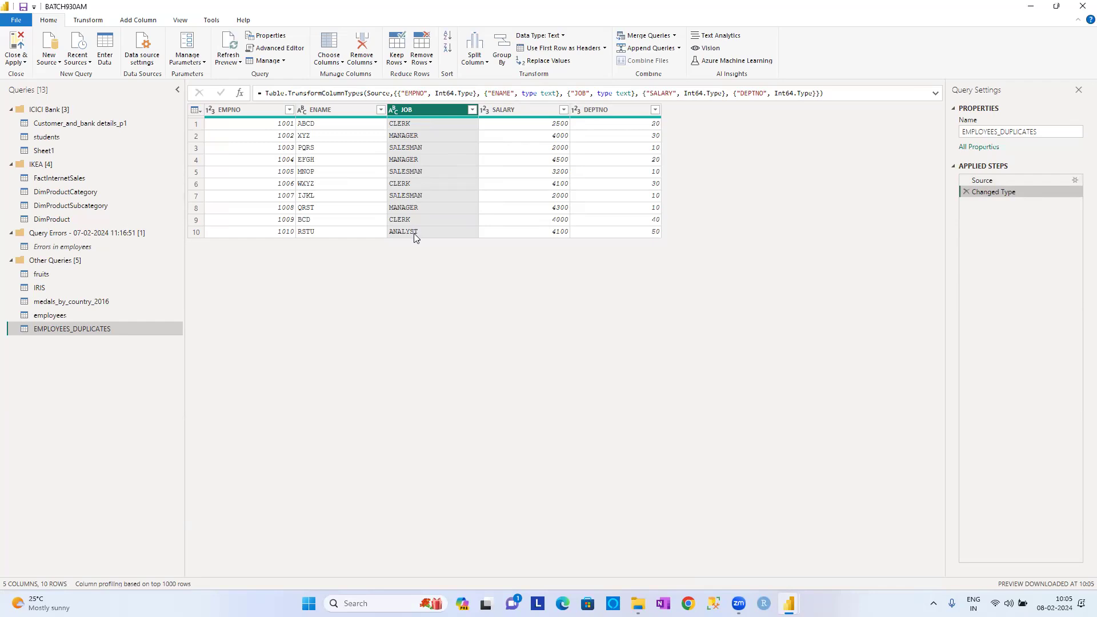
# Keep only the rows with duplicate JOB values, and delete that Kept Duplicates step after viewing the rows.
pyautogui.click(398, 57)
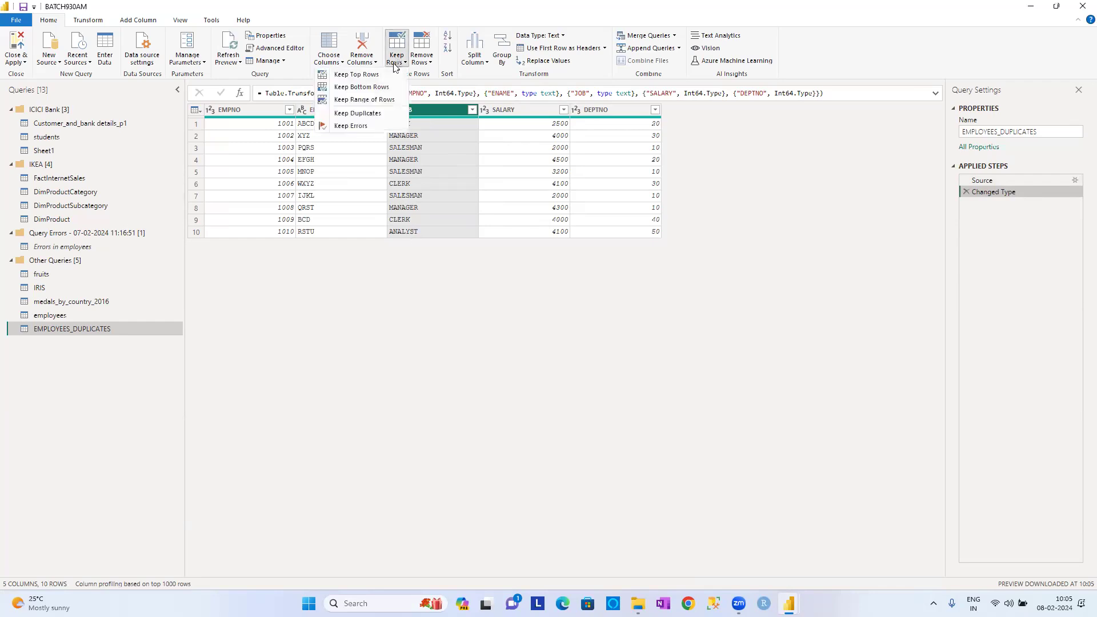
pyautogui.click(365, 113)
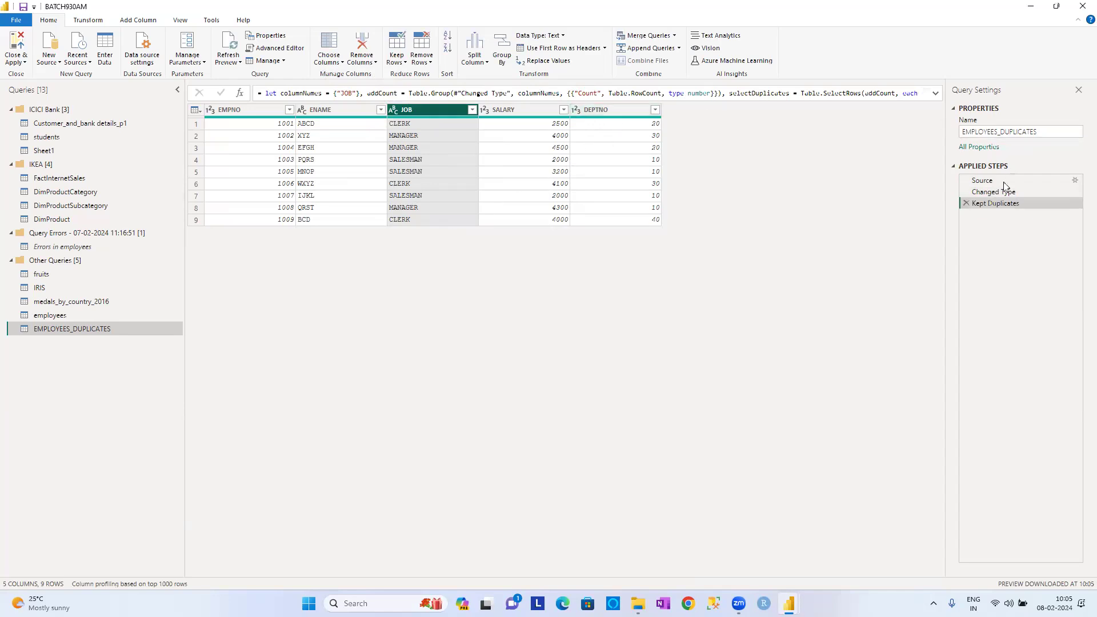
pyautogui.click(965, 204)
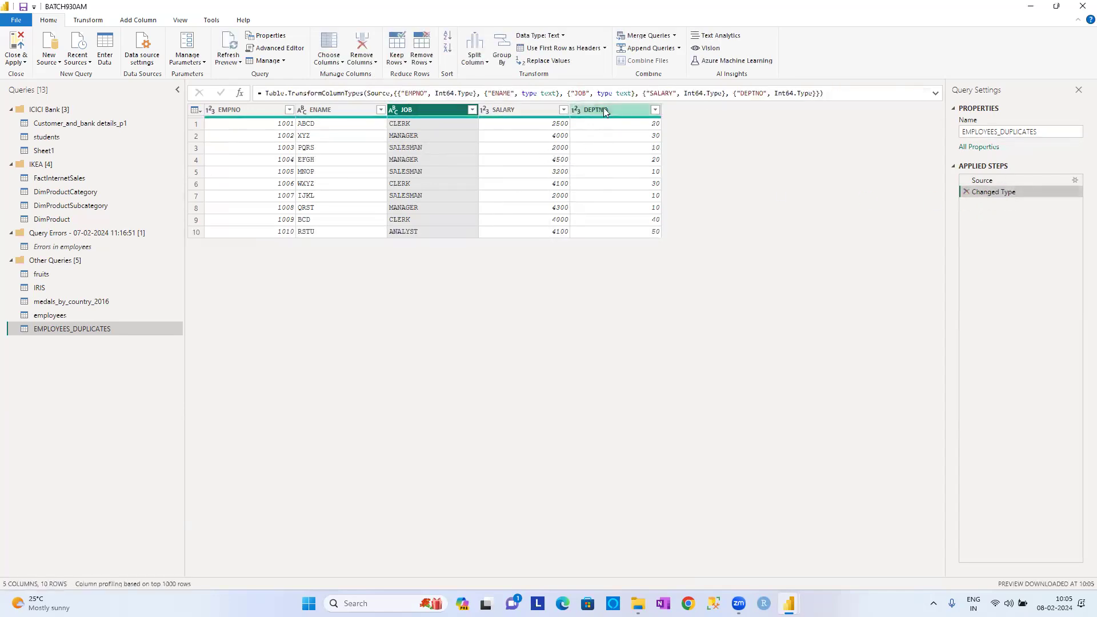
# Examine the DEPTNO, JOB and SALARY columns for values that occur only once.
pyautogui.click(620, 213)
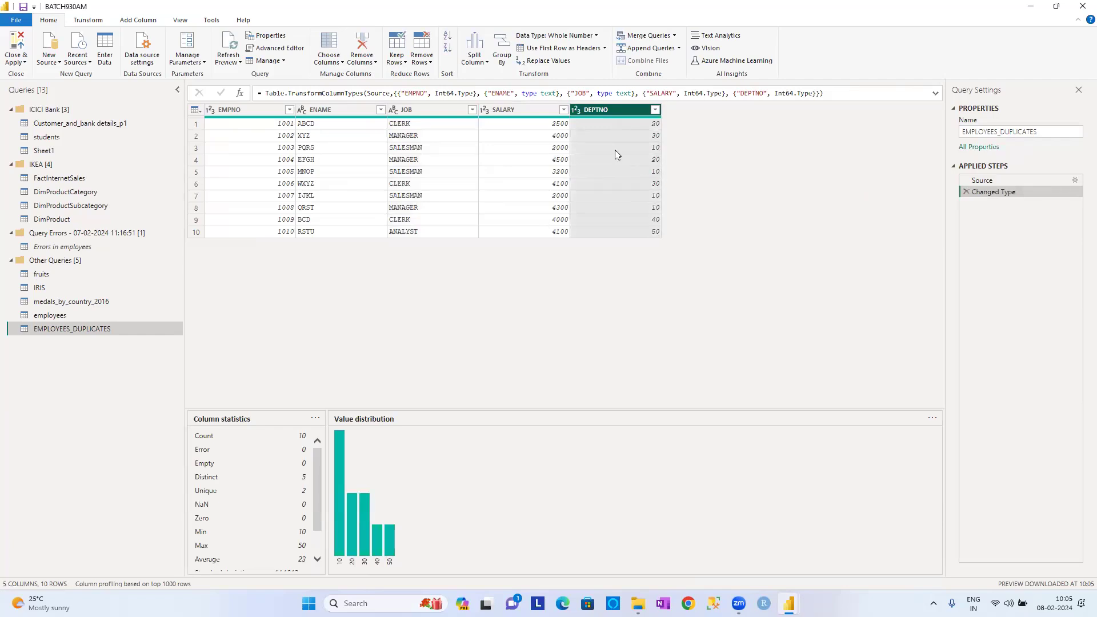
pyautogui.click(535, 113)
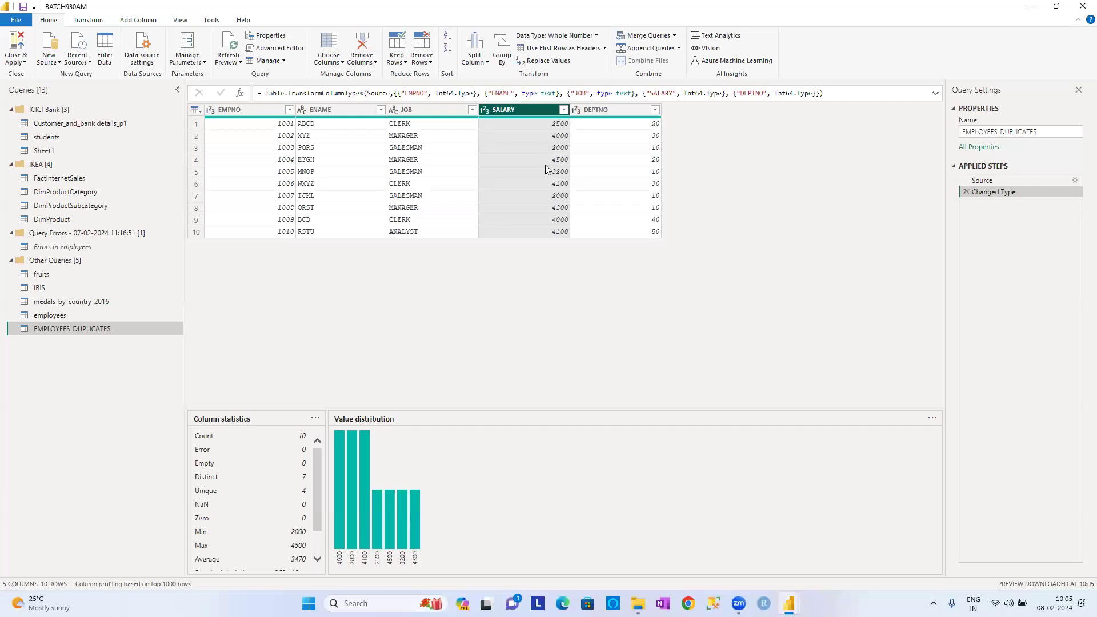
pyautogui.click(404, 118)
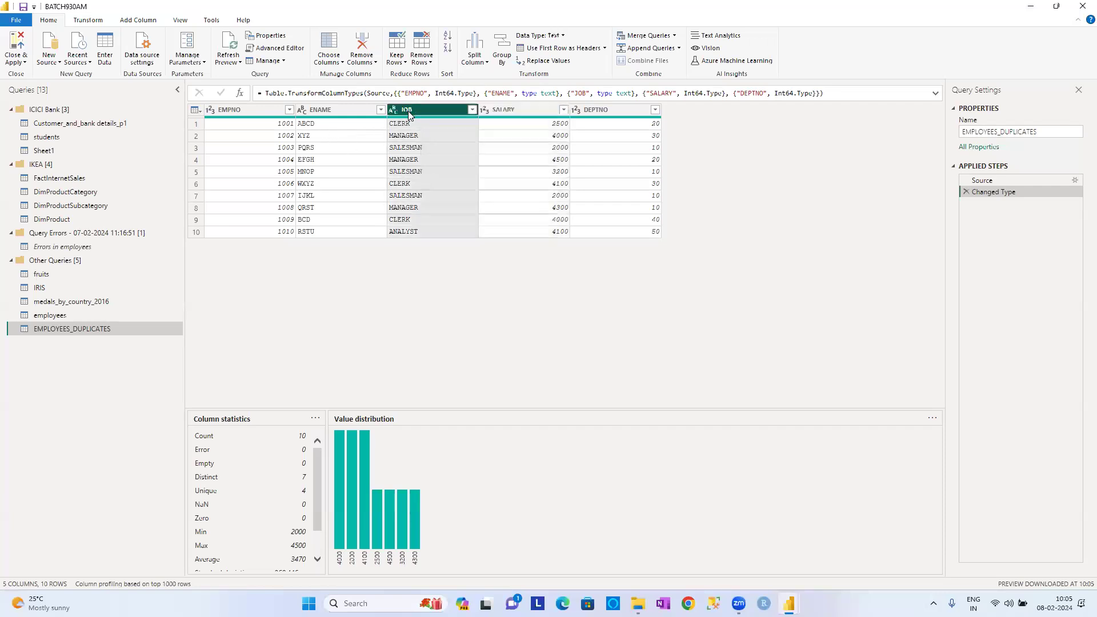
pyautogui.click(396, 234)
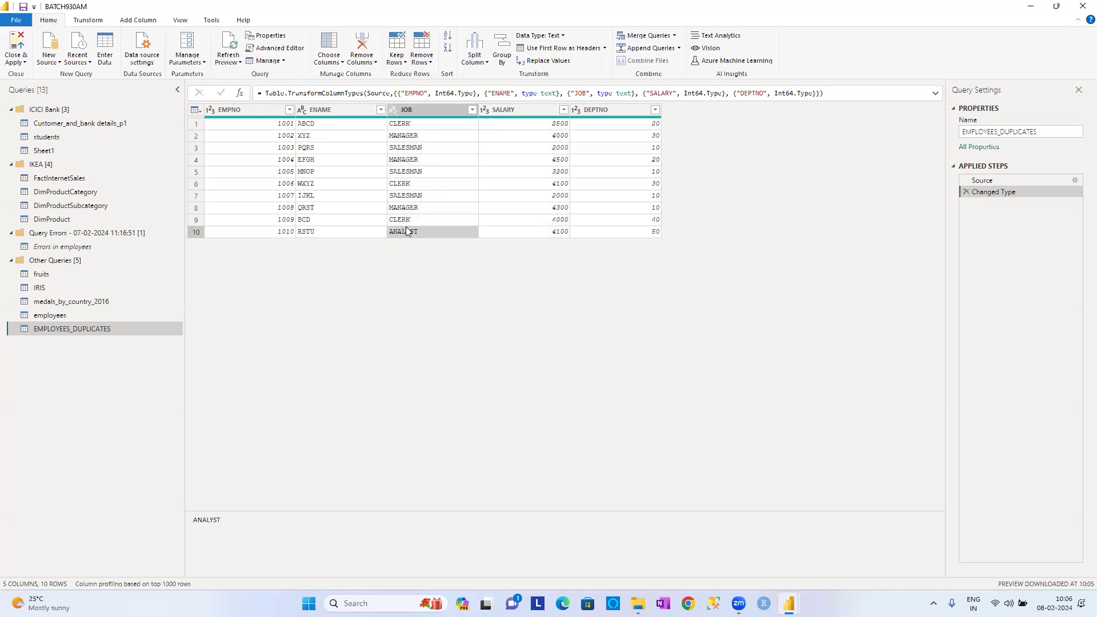
pyautogui.click(605, 110)
pyautogui.click(515, 111)
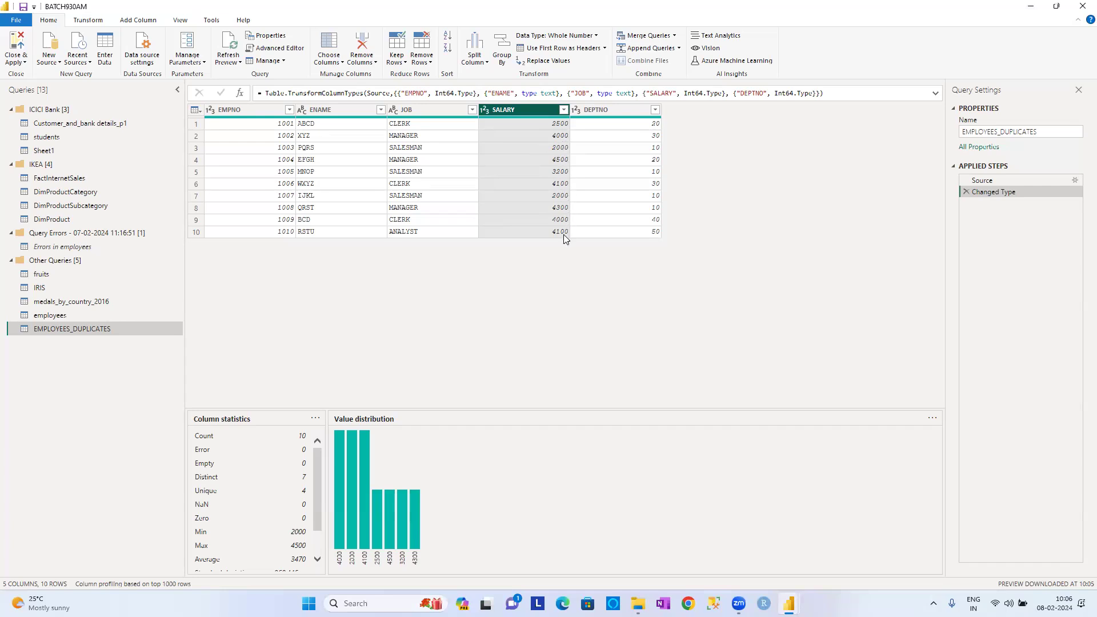
pyautogui.click(563, 125)
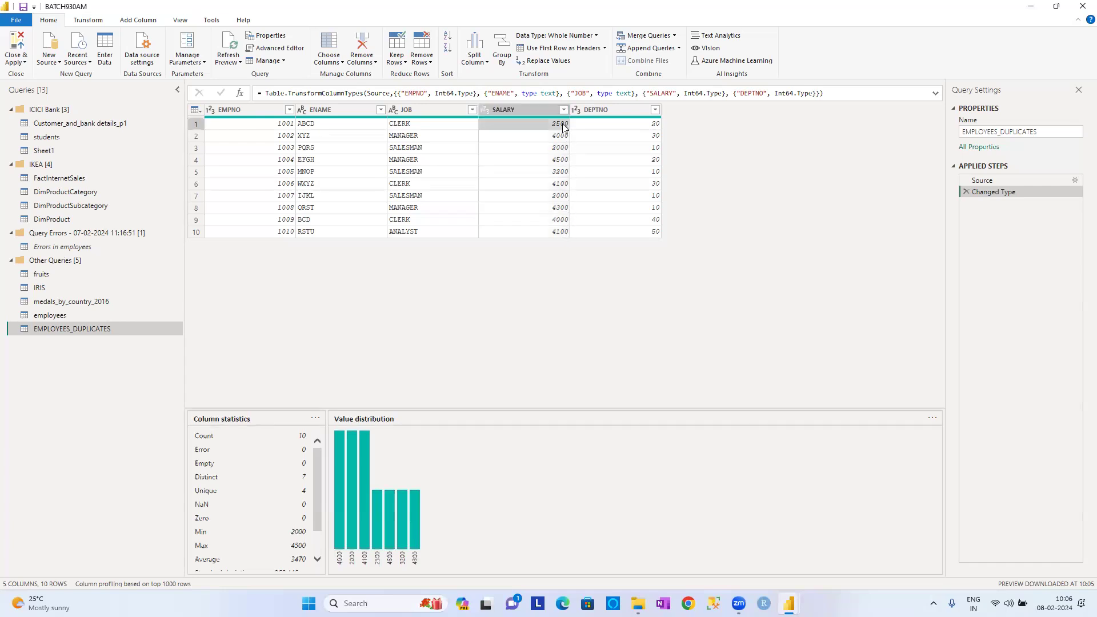
pyautogui.click(564, 164)
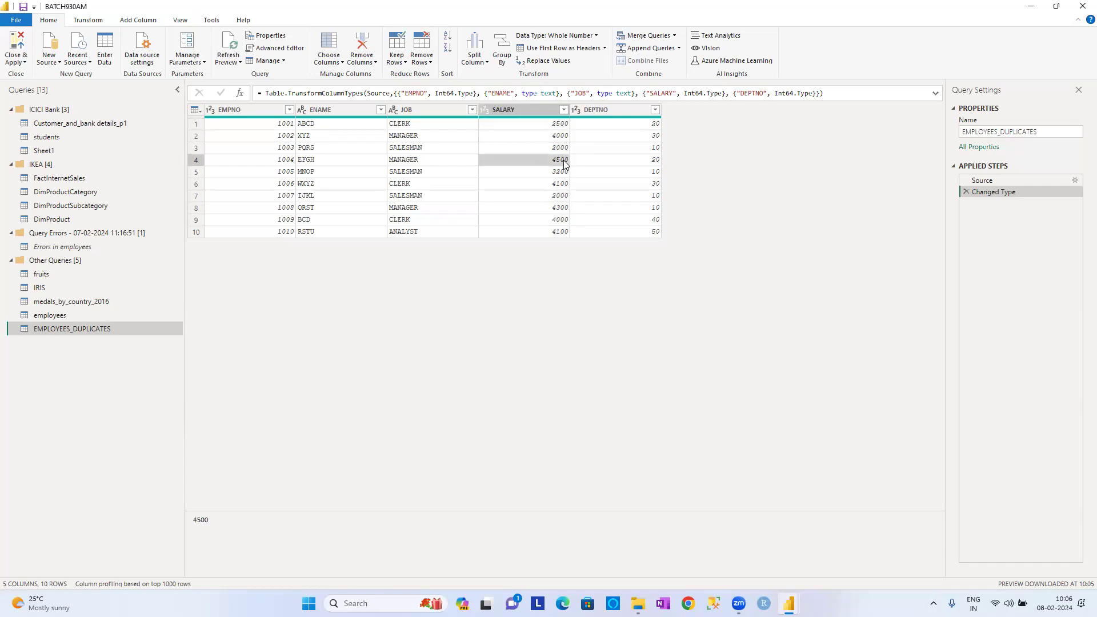
pyautogui.click(564, 172)
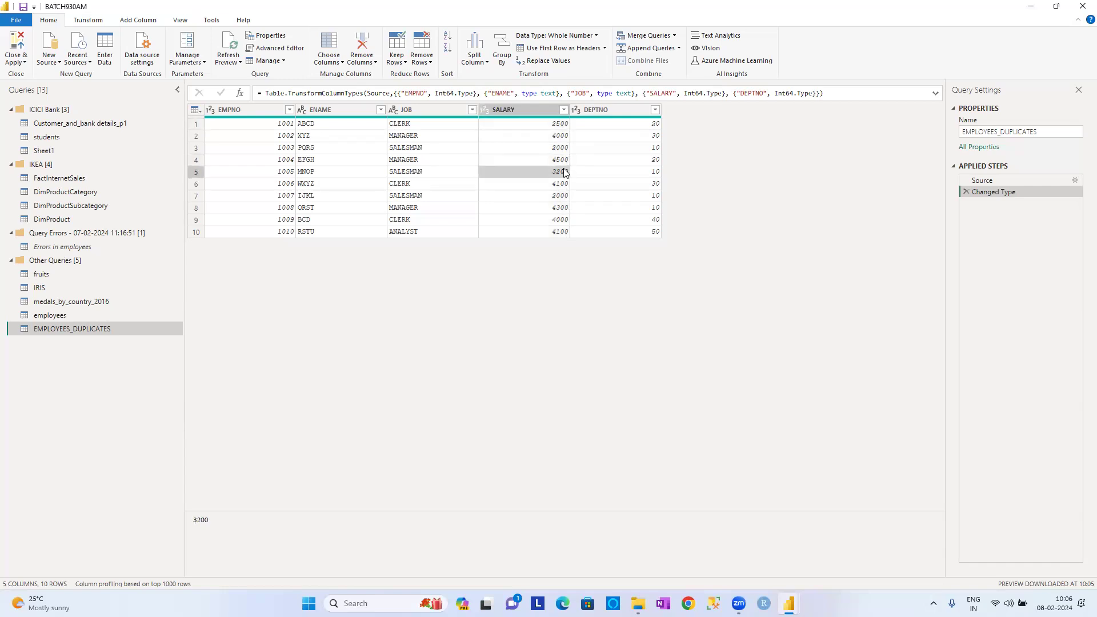
pyautogui.click(564, 208)
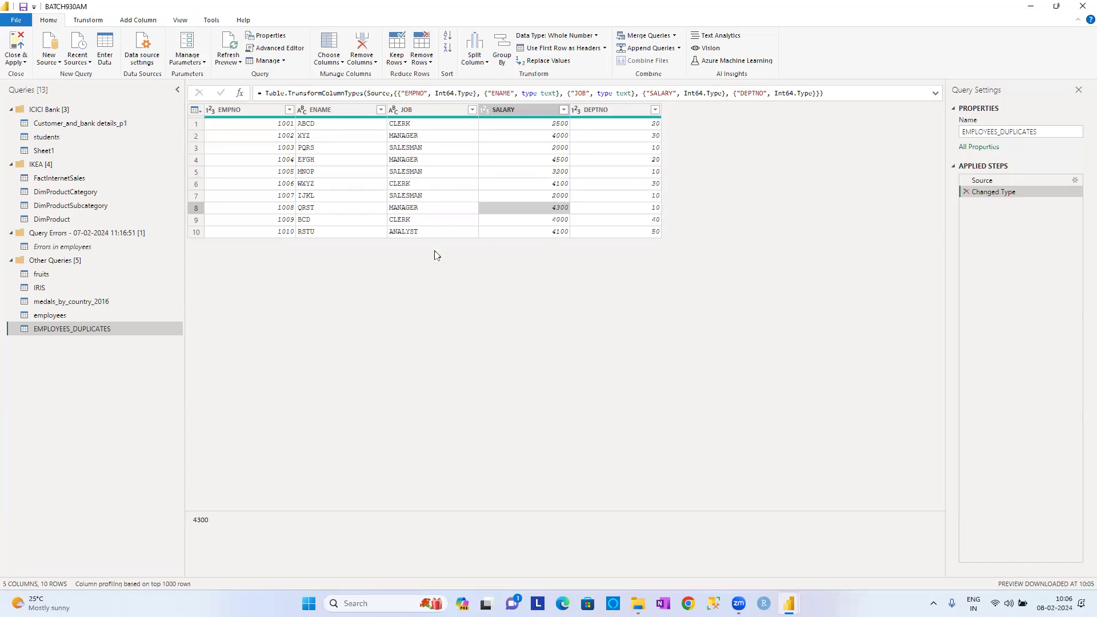
# Select the SALARY and DEPTNO columns together and mark the repeated salaries 4000, 2000 and 4100 on the magnified screen.
pyautogui.click(534, 109)
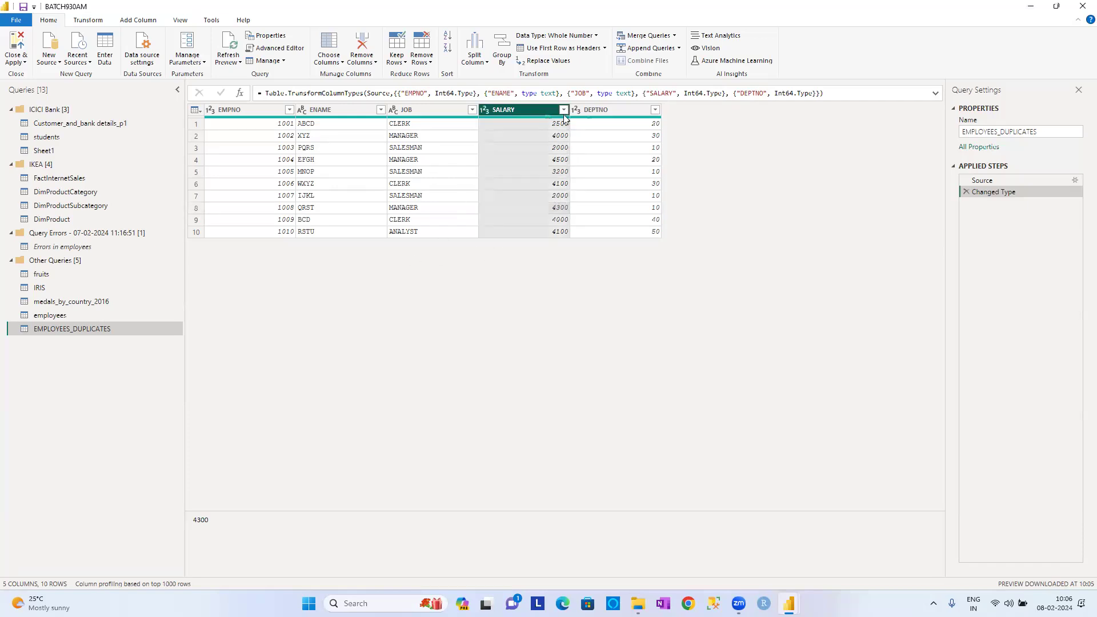
pyautogui.keyDown('ctrl'); pyautogui.click(608, 112); pyautogui.keyUp('ctrl')
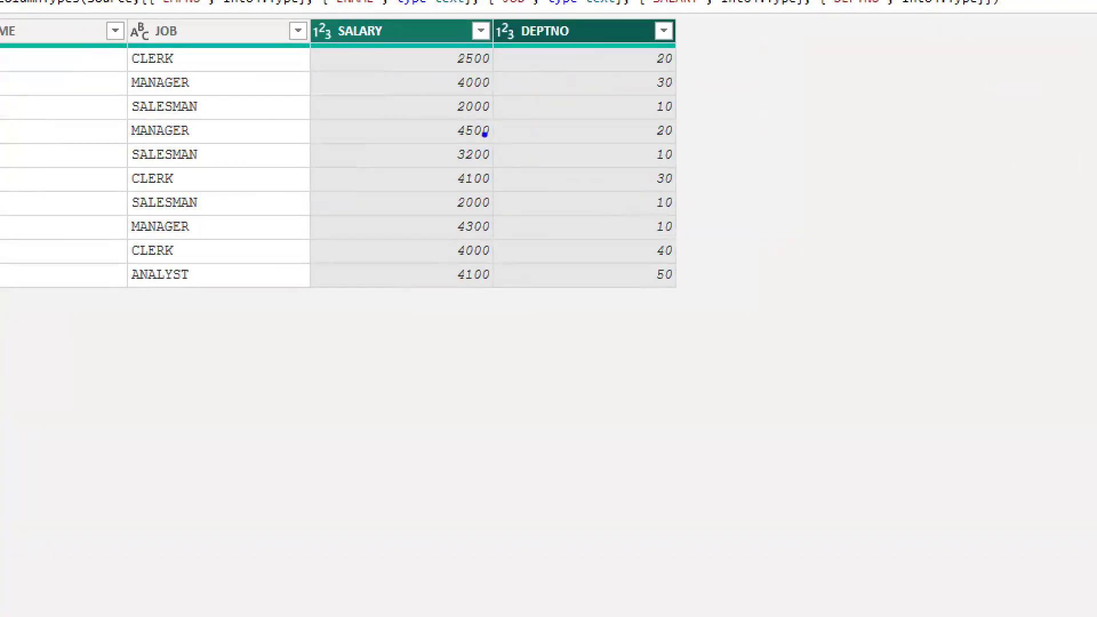
pyautogui.moveTo(397, 330)
pyautogui.mouseDown()
pyautogui.moveTo(399, 289)
pyautogui.moveTo(387, 308)
pyautogui.moveTo(411, 301)
pyautogui.mouseUp()
pyautogui.moveTo(432, 85); pyautogui.dragTo(455, 78)
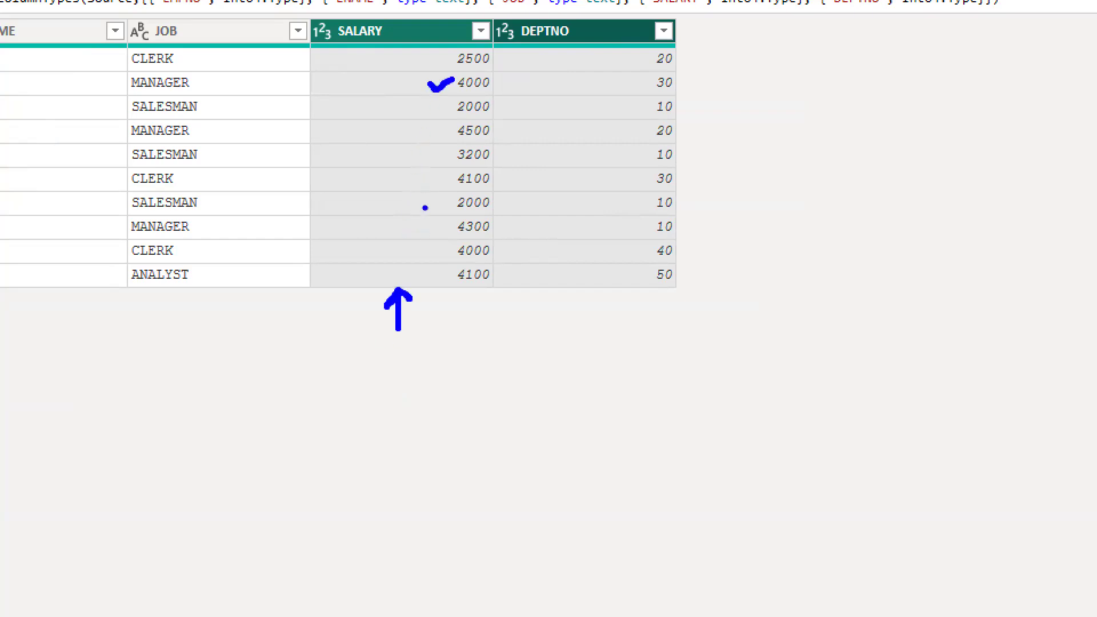
pyautogui.moveTo(415, 252); pyautogui.dragTo(439, 246)
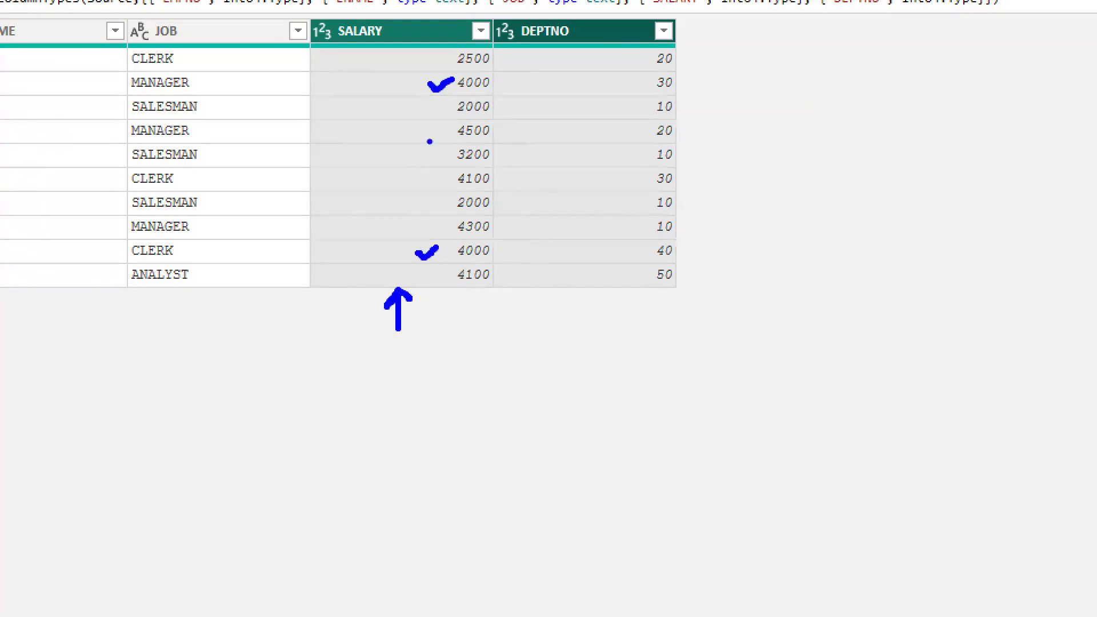
pyautogui.moveTo(429, 102)
pyautogui.mouseDown()
pyautogui.moveTo(442, 112)
pyautogui.moveTo(433, 116)
pyautogui.mouseUp()
pyautogui.moveTo(421, 206)
pyautogui.mouseDown()
pyautogui.moveTo(434, 206)
pyautogui.moveTo(433, 176)
pyautogui.mouseUp()
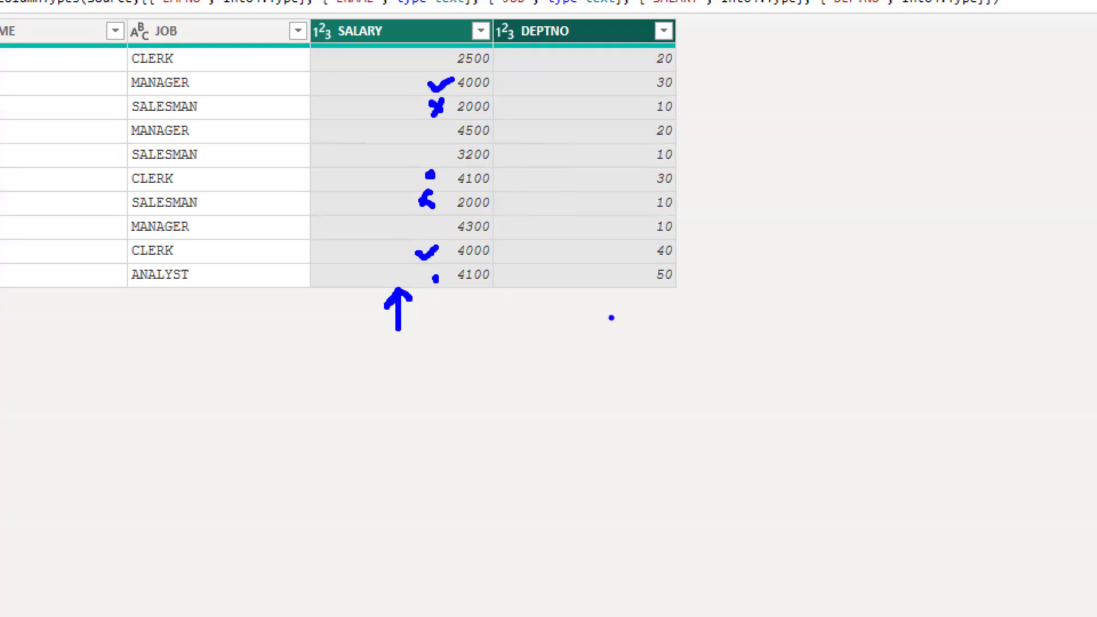
# Annotate the DEPTNO column with an arrow, box the SALARY and DEPTNO pairs of the repeated salaries, and tick the 2000/10 pairs.
pyautogui.moveTo(568, 315)
pyautogui.mouseDown()
pyautogui.moveTo(570, 361)
pyautogui.moveTo(555, 344)
pyautogui.moveTo(583, 333)
pyautogui.mouseUp()
pyautogui.moveTo(455, 97); pyautogui.dragTo(498, 94)
pyautogui.moveTo(450, 263)
pyautogui.mouseDown()
pyautogui.moveTo(649, 264)
pyautogui.moveTo(683, 240)
pyautogui.moveTo(670, 223)
pyautogui.moveTo(477, 234)
pyautogui.moveTo(451, 260)
pyautogui.mouseUp()
pyautogui.moveTo(496, 94)
pyautogui.mouseDown()
pyautogui.moveTo(661, 101)
pyautogui.moveTo(675, 64)
pyautogui.moveTo(453, 73)
pyautogui.mouseUp()
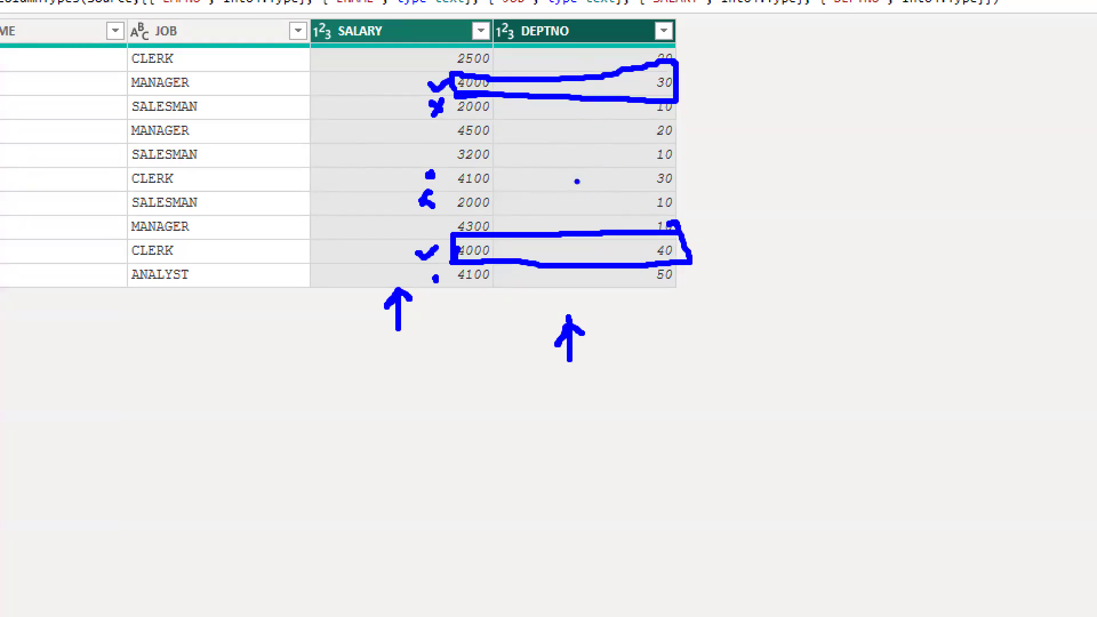
pyautogui.moveTo(447, 114)
pyautogui.mouseDown()
pyautogui.moveTo(648, 113)
pyautogui.moveTo(679, 98)
pyautogui.moveTo(557, 94)
pyautogui.mouseUp()
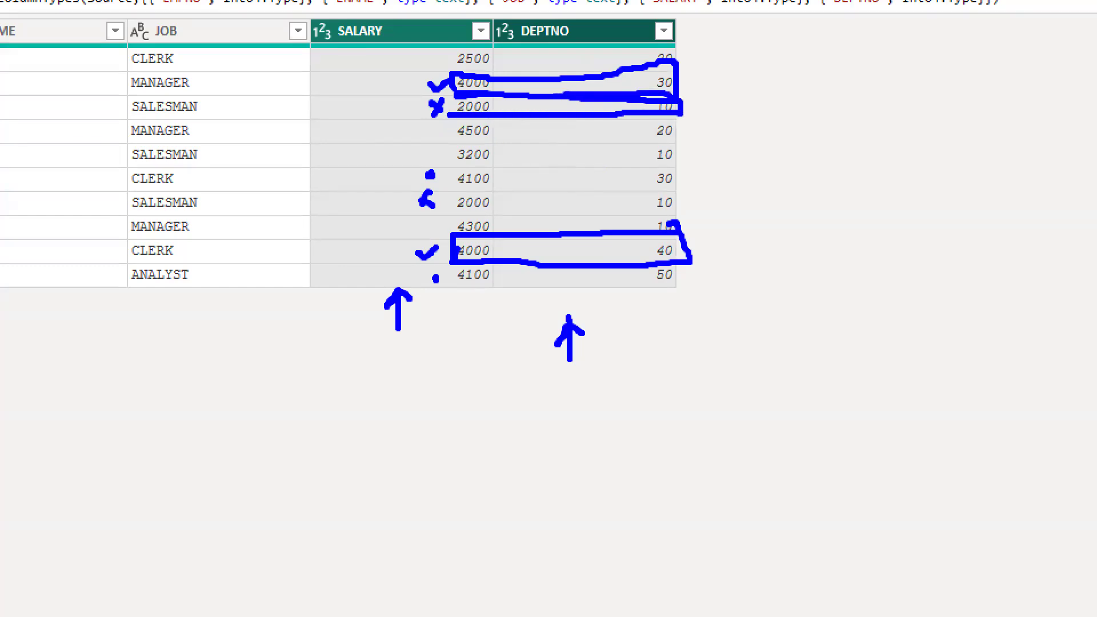
pyautogui.moveTo(454, 215)
pyautogui.mouseDown()
pyautogui.moveTo(677, 222)
pyautogui.moveTo(675, 187)
pyautogui.moveTo(460, 191)
pyautogui.moveTo(456, 215)
pyautogui.mouseUp()
pyautogui.click(688, 197)
pyautogui.moveTo(689, 199); pyautogui.dragTo(709, 183)
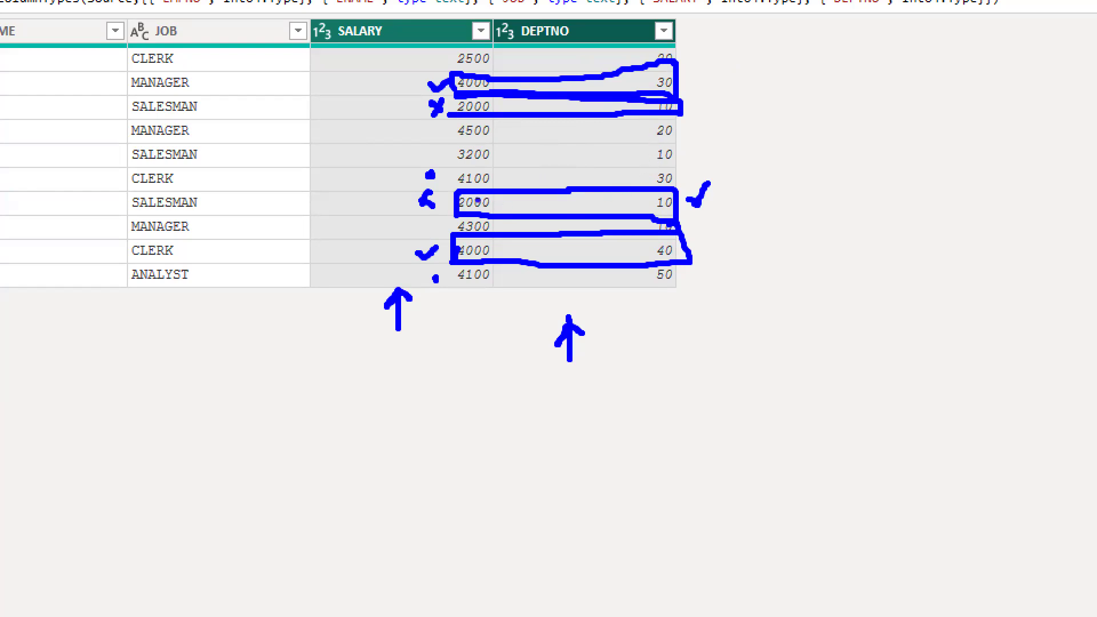
pyautogui.moveTo(441, 192)
pyautogui.mouseDown()
pyautogui.moveTo(672, 182)
pyautogui.moveTo(652, 164)
pyautogui.moveTo(507, 165)
pyautogui.moveTo(460, 182)
pyautogui.mouseUp()
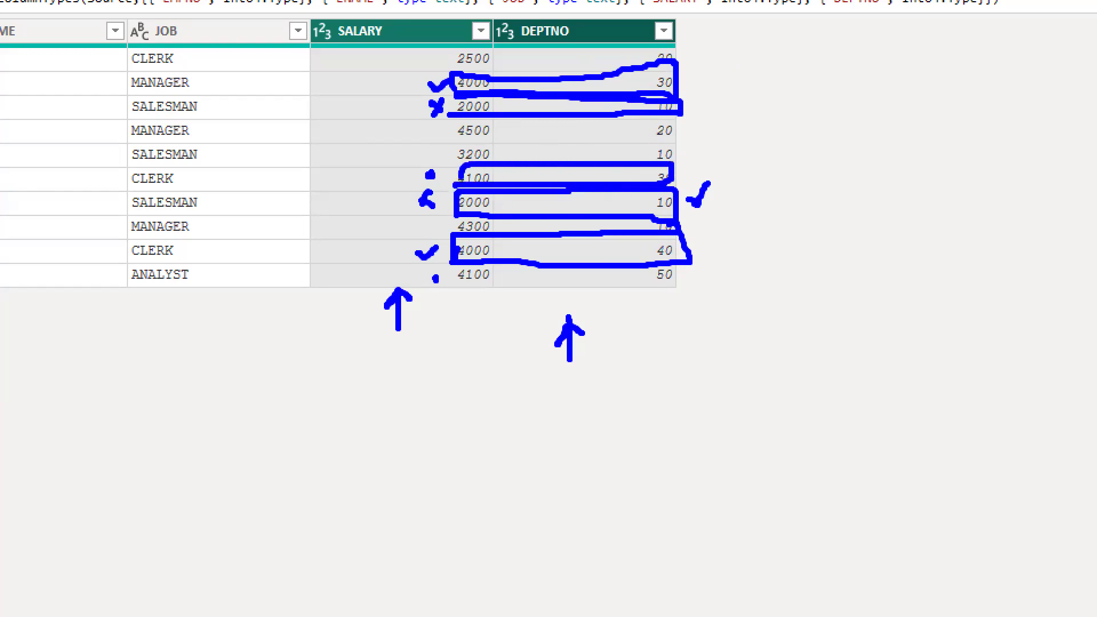
pyautogui.moveTo(466, 280)
pyautogui.mouseDown()
pyautogui.moveTo(457, 290)
pyautogui.moveTo(668, 285)
pyautogui.moveTo(674, 263)
pyautogui.moveTo(443, 268)
pyautogui.moveTo(451, 296)
pyautogui.mouseUp()
pyautogui.click(455, 280)
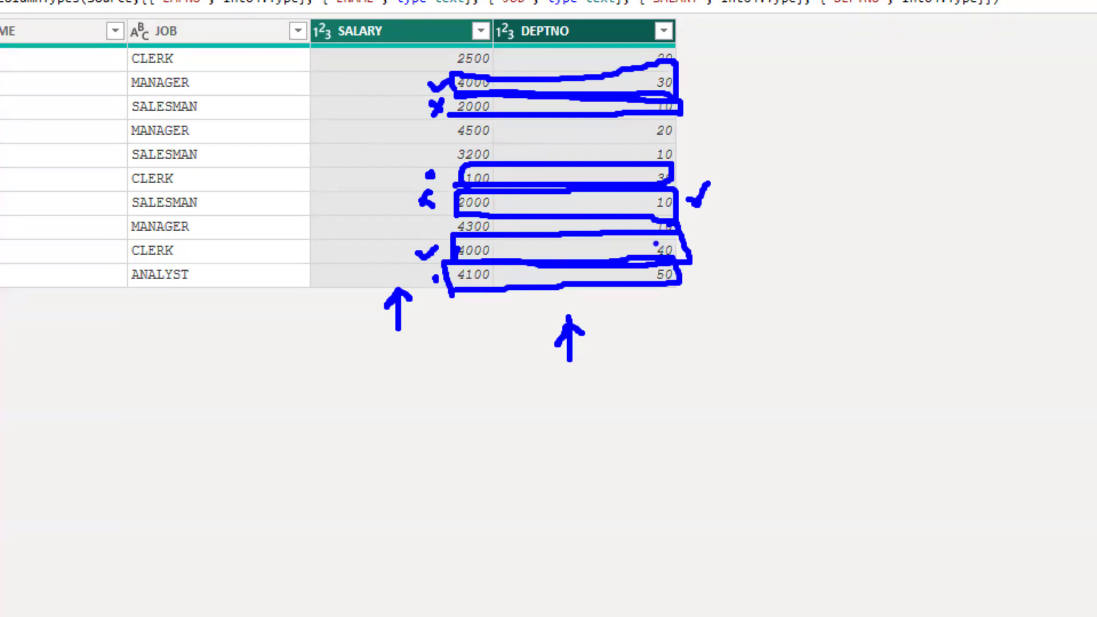
pyautogui.moveTo(685, 103); pyautogui.dragTo(715, 97)
pyautogui.press('Escape')
# Magnify the table again and strike through the repeated DEPTNO values 20, 30 and 10.
pyautogui.hotkey('ctrl', '1')
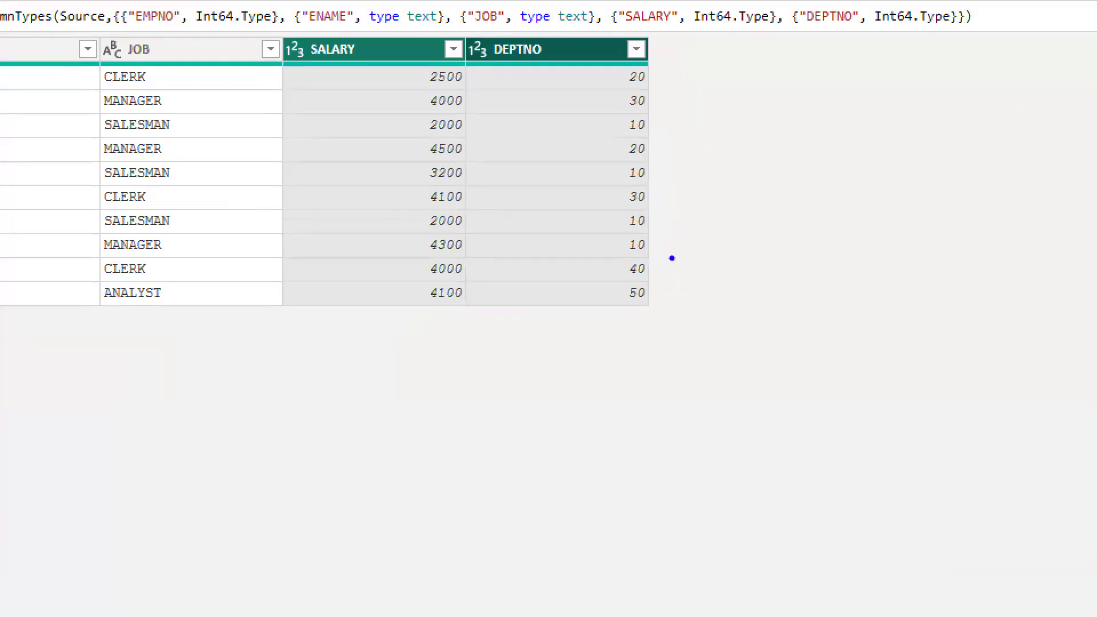
pyautogui.moveTo(552, 356); pyautogui.dragTo(552, 319)
pyautogui.moveTo(616, 75); pyautogui.dragTo(661, 78)
pyautogui.moveTo(621, 147); pyautogui.dragTo(652, 148)
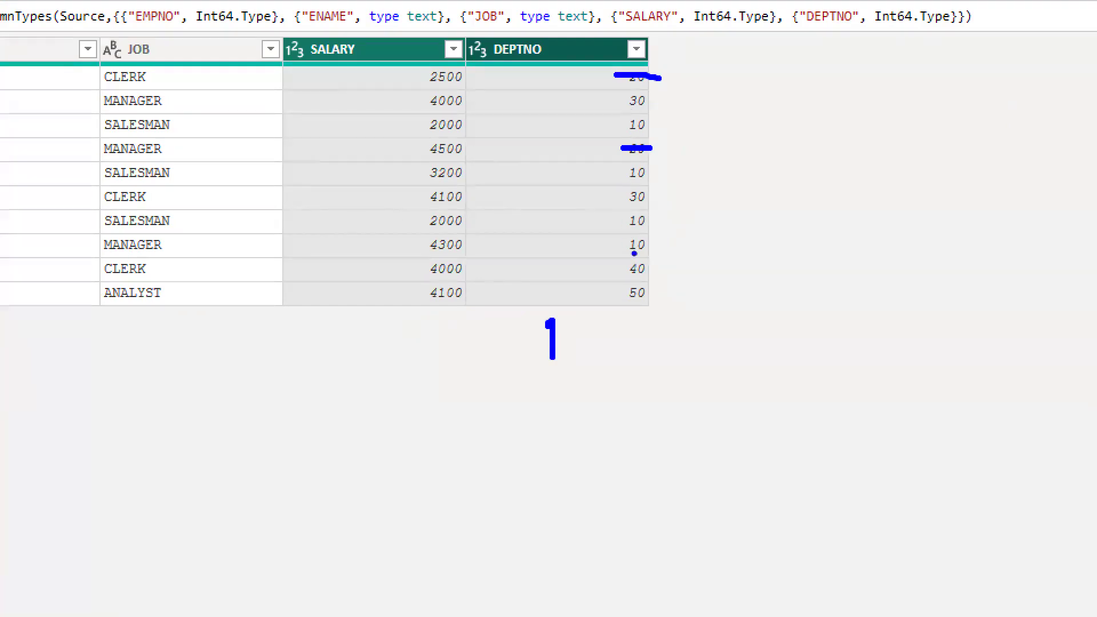
pyautogui.moveTo(609, 103); pyautogui.dragTo(668, 103)
pyautogui.moveTo(621, 193); pyautogui.dragTo(661, 198)
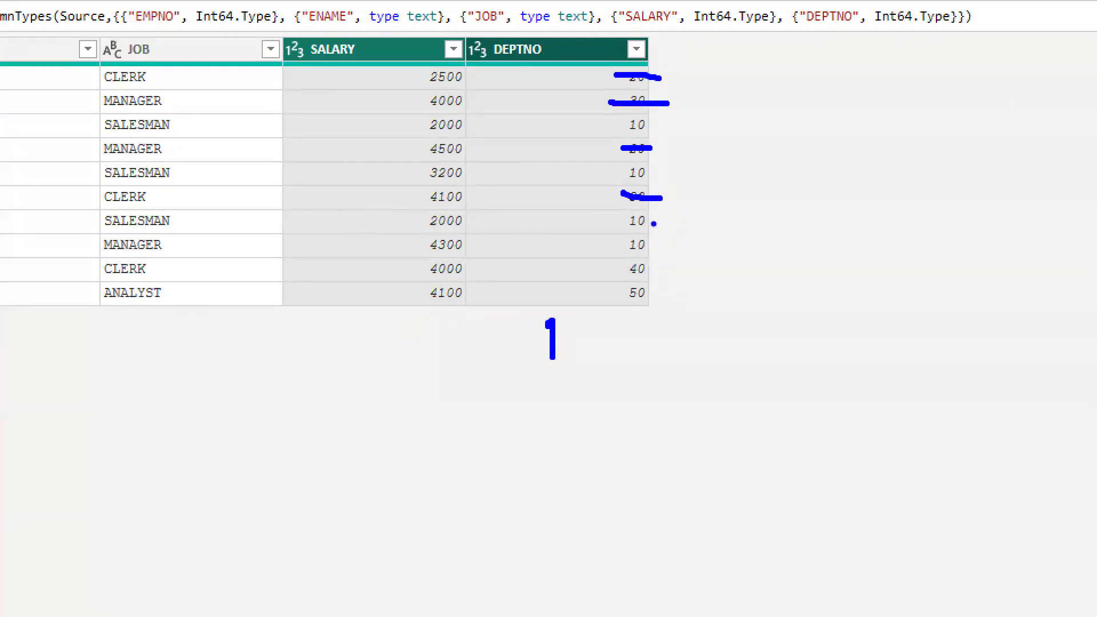
pyautogui.moveTo(620, 127); pyautogui.dragTo(711, 131)
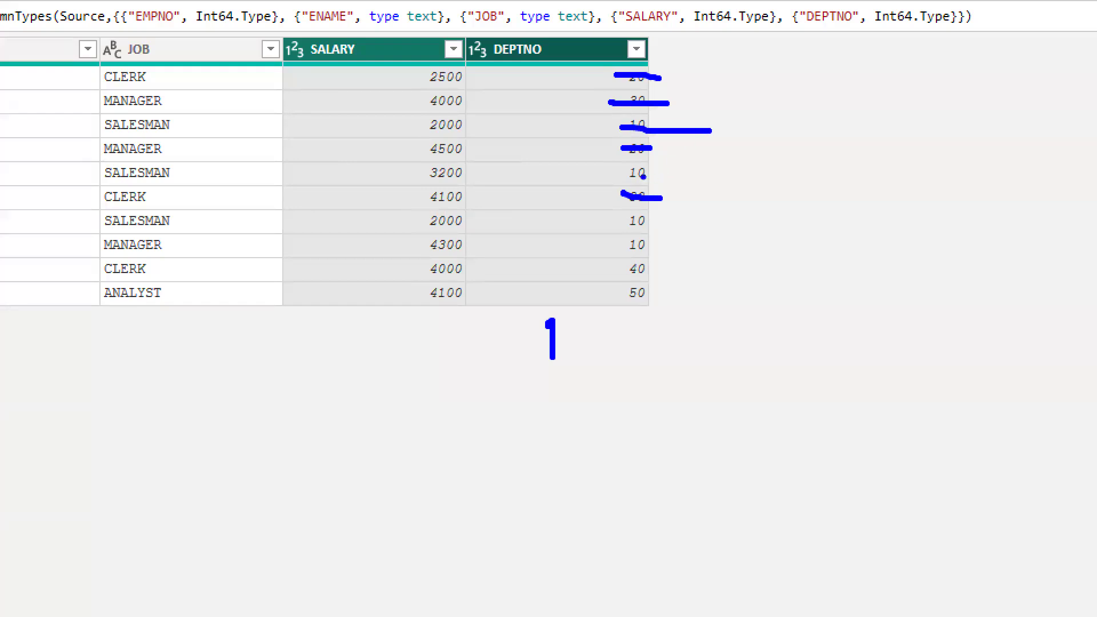
pyautogui.moveTo(611, 170); pyautogui.dragTo(693, 172)
pyautogui.moveTo(622, 219)
pyautogui.mouseDown()
pyautogui.moveTo(650, 220)
pyautogui.moveTo(673, 249)
pyautogui.mouseUp()
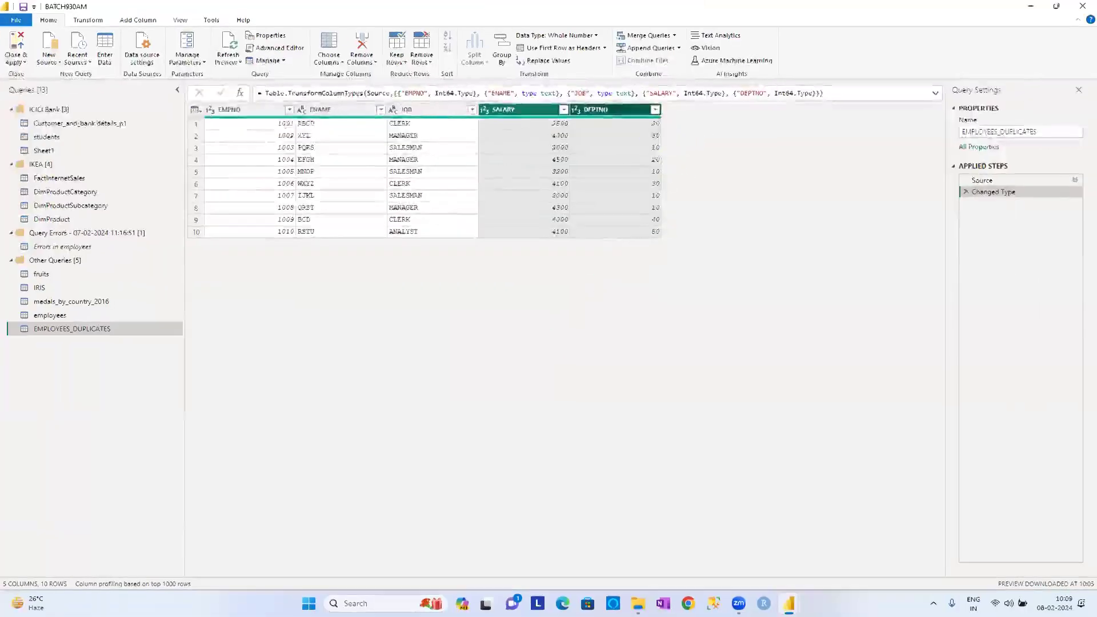
# Mark the two 2000/10 rows as a matching pair on the magnified table, and mark values repeated in only one column.
pyautogui.hotkey('ctrl', '1')
pyautogui.click(669, 175)
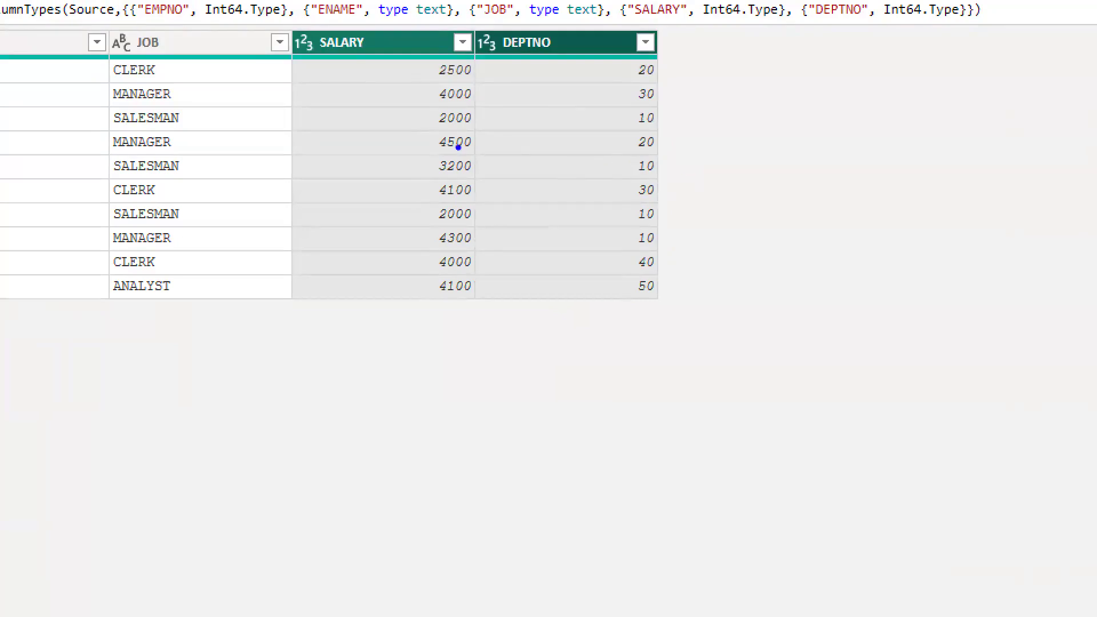
pyautogui.moveTo(400, 119); pyautogui.dragTo(690, 115)
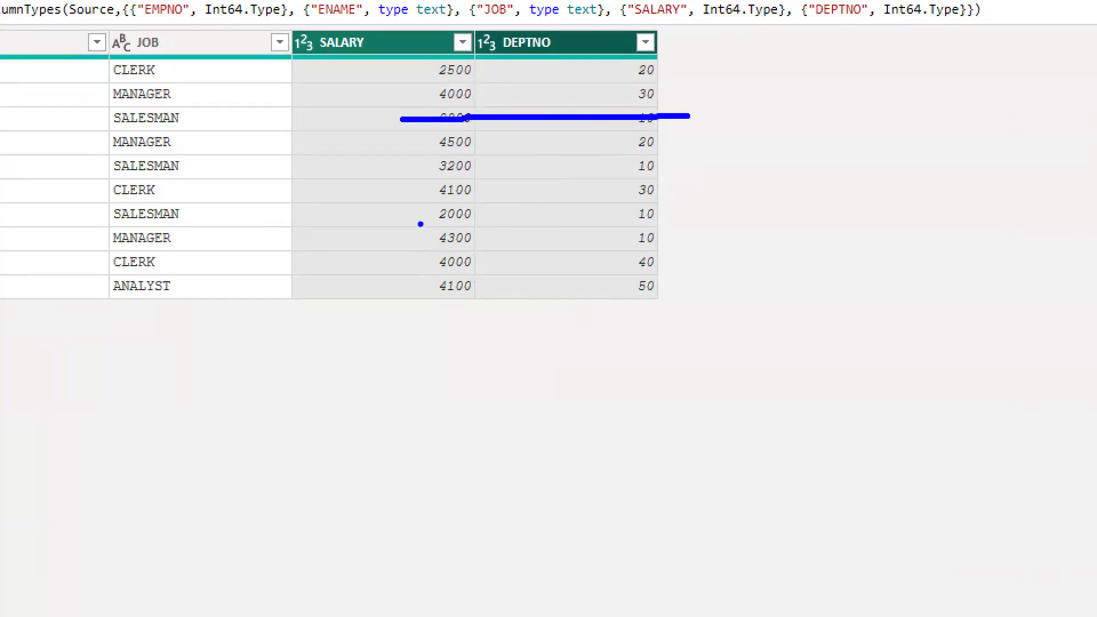
pyautogui.moveTo(417, 219); pyautogui.dragTo(677, 222)
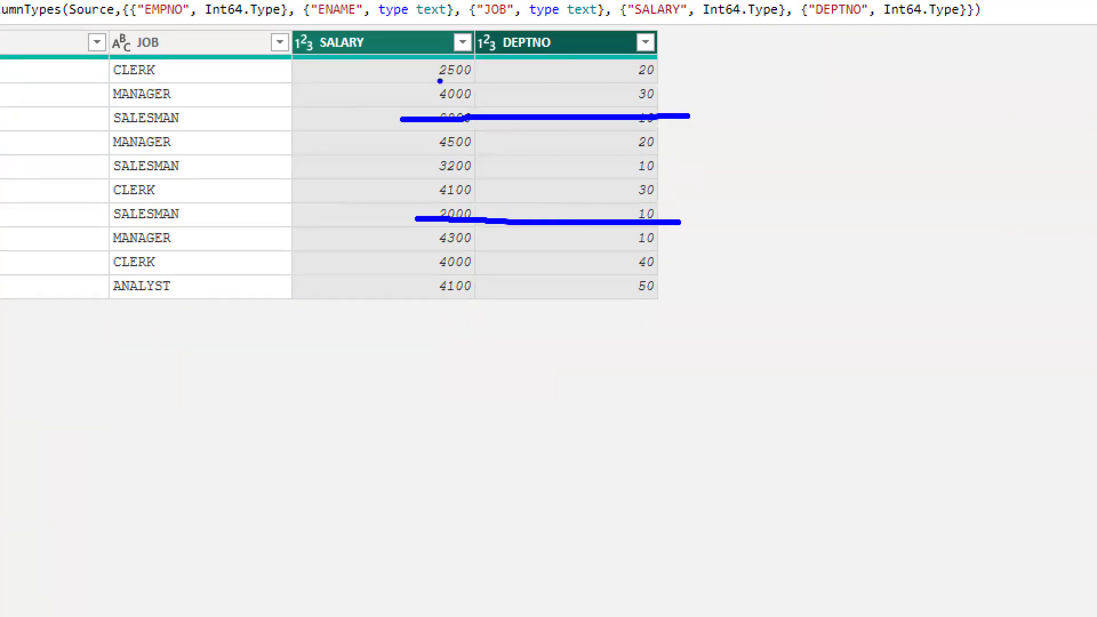
pyautogui.moveTo(429, 99); pyautogui.dragTo(477, 104)
pyautogui.moveTo(442, 275); pyautogui.dragTo(474, 275)
pyautogui.moveTo(636, 157); pyautogui.dragTo(655, 155)
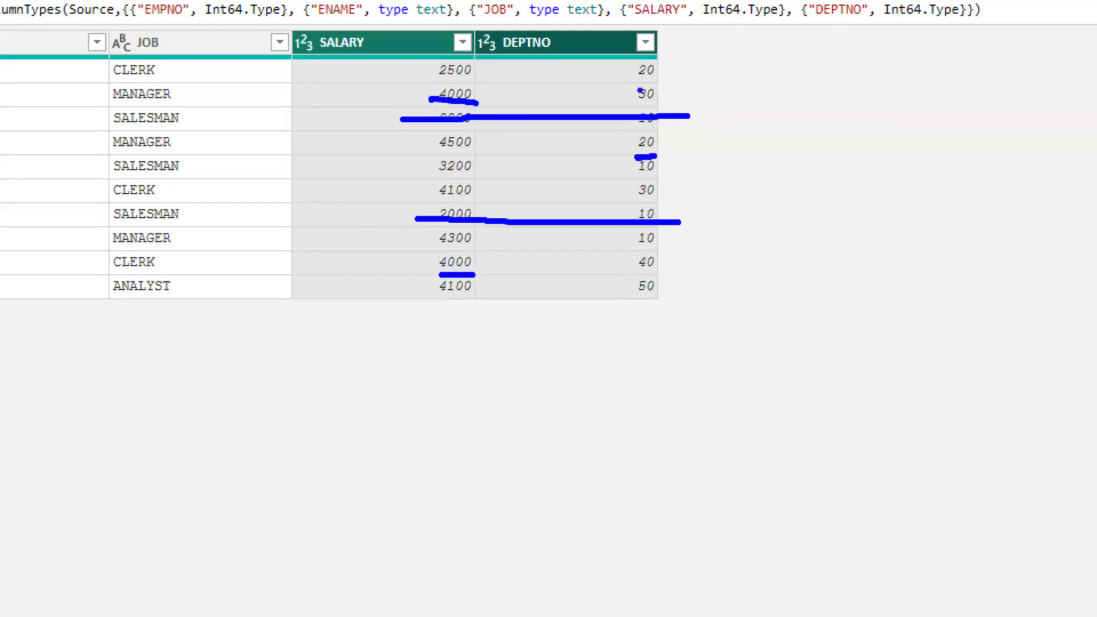
pyautogui.moveTo(635, 83)
pyautogui.mouseDown()
pyautogui.moveTo(668, 69)
pyautogui.moveTo(703, 137)
pyautogui.moveTo(666, 139)
pyautogui.mouseUp()
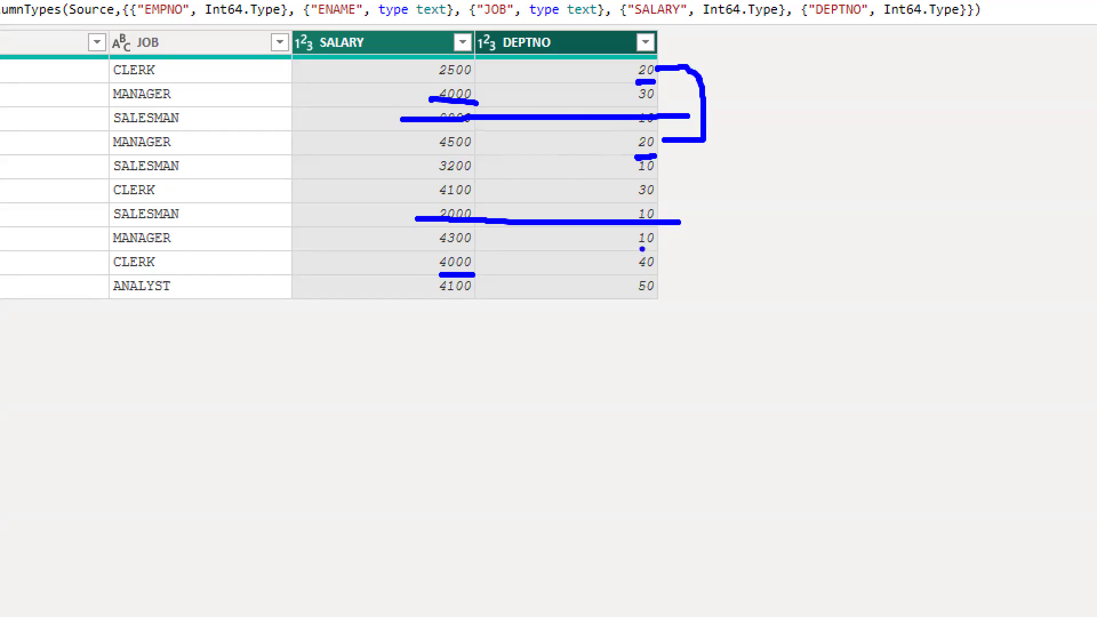
pyautogui.moveTo(646, 214)
pyautogui.mouseDown()
pyautogui.moveTo(686, 229)
pyautogui.moveTo(661, 244)
pyautogui.mouseUp()
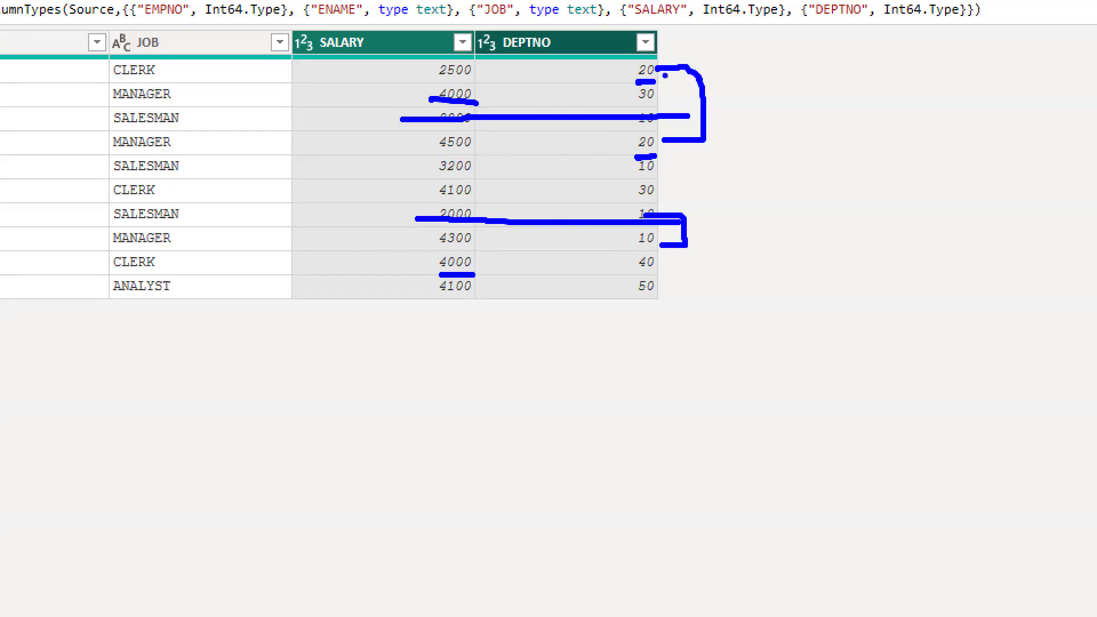
pyautogui.press('Escape')
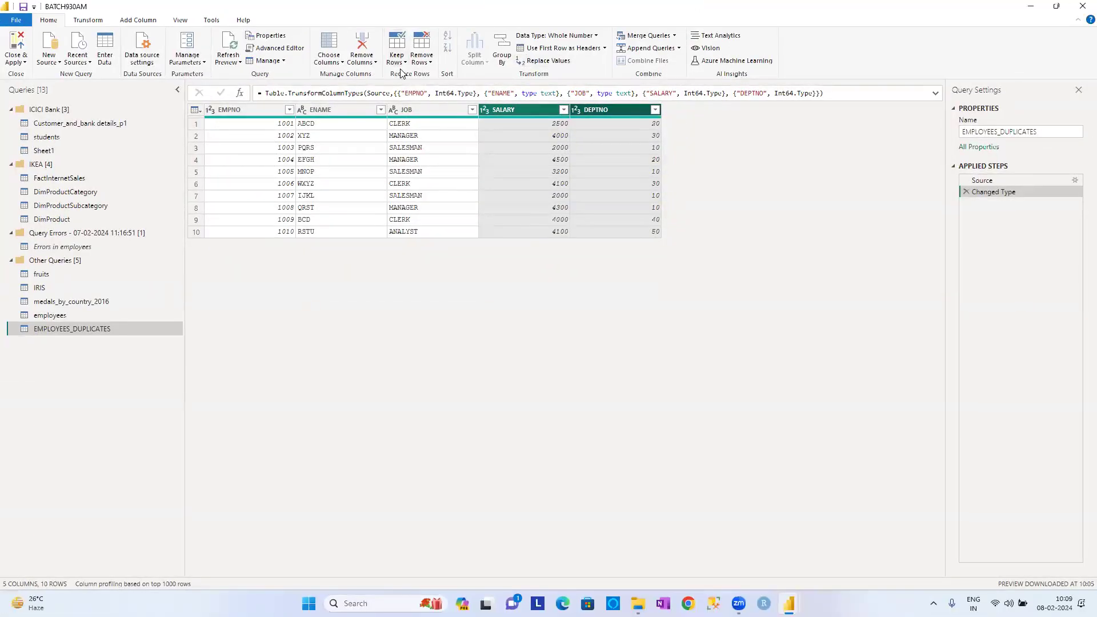
# Keep only the rows duplicated across SALARY and DEPTNO combined, and delete the resulting applied step.
pyautogui.click(398, 62)
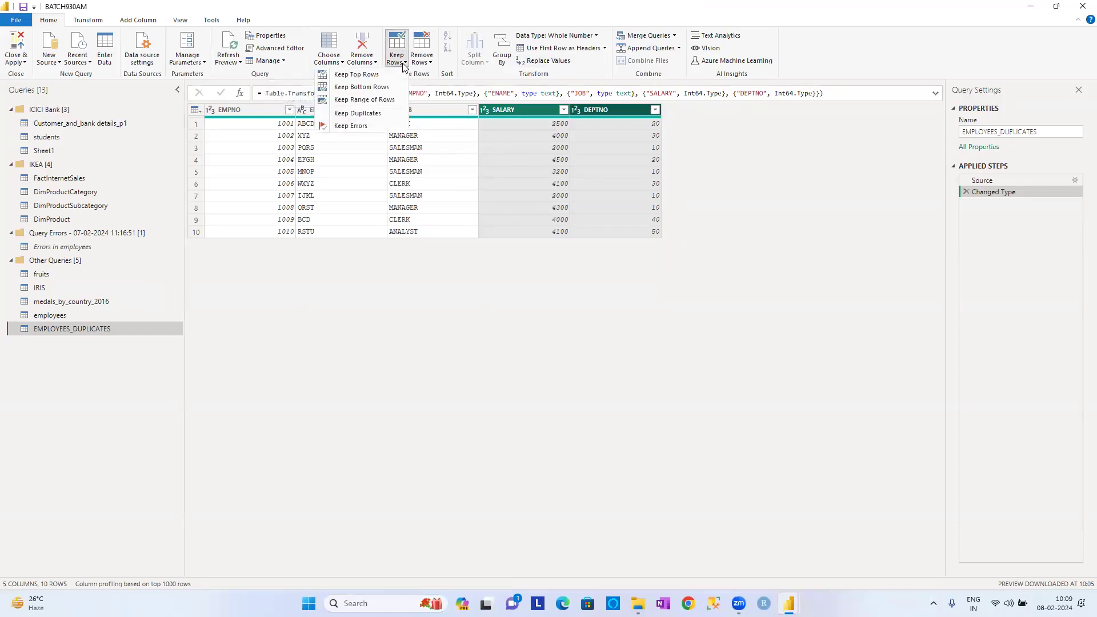
pyautogui.click(396, 115)
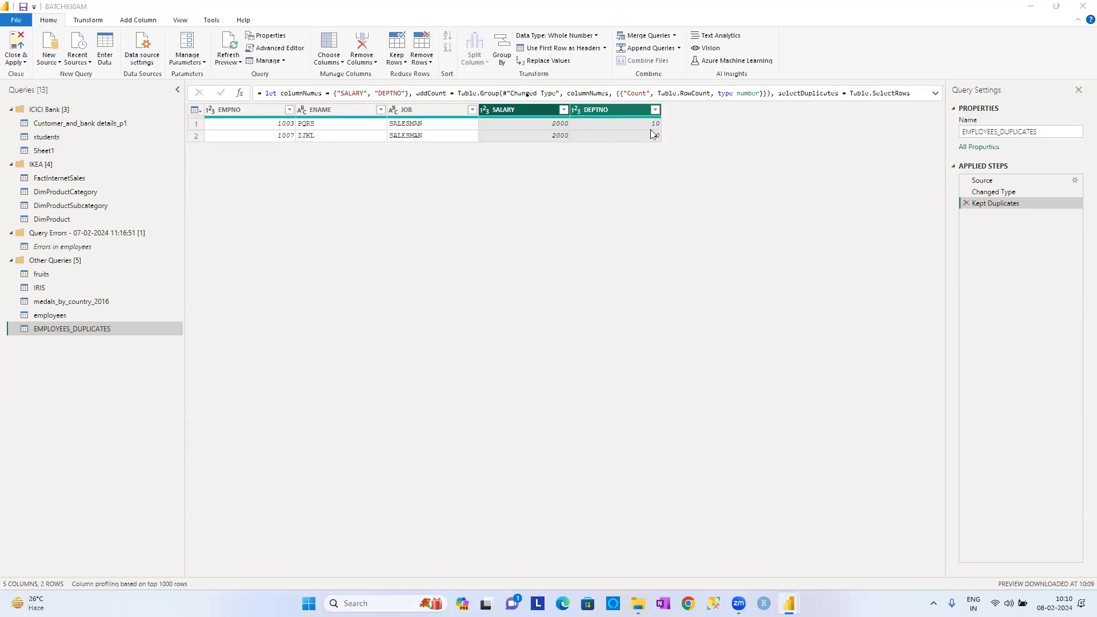
pyautogui.click(965, 203)
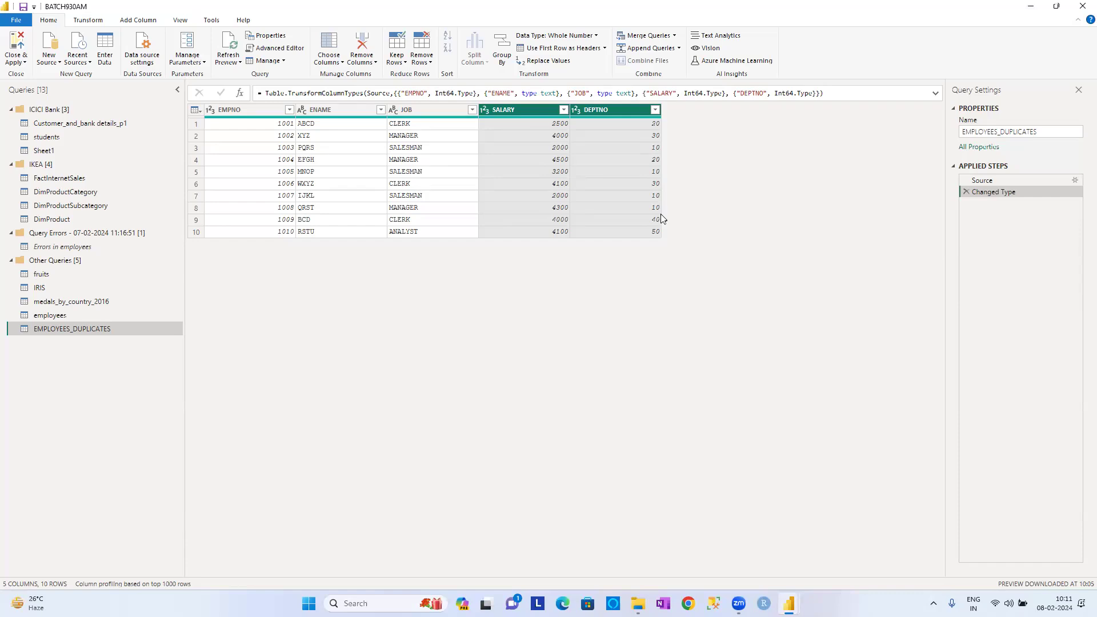
# Select the JOB and SALARY columns together, bracket the CLERK rows on the magnified table and tick their salaries 2500, 4100 and 4000.
pyautogui.click(540, 115)
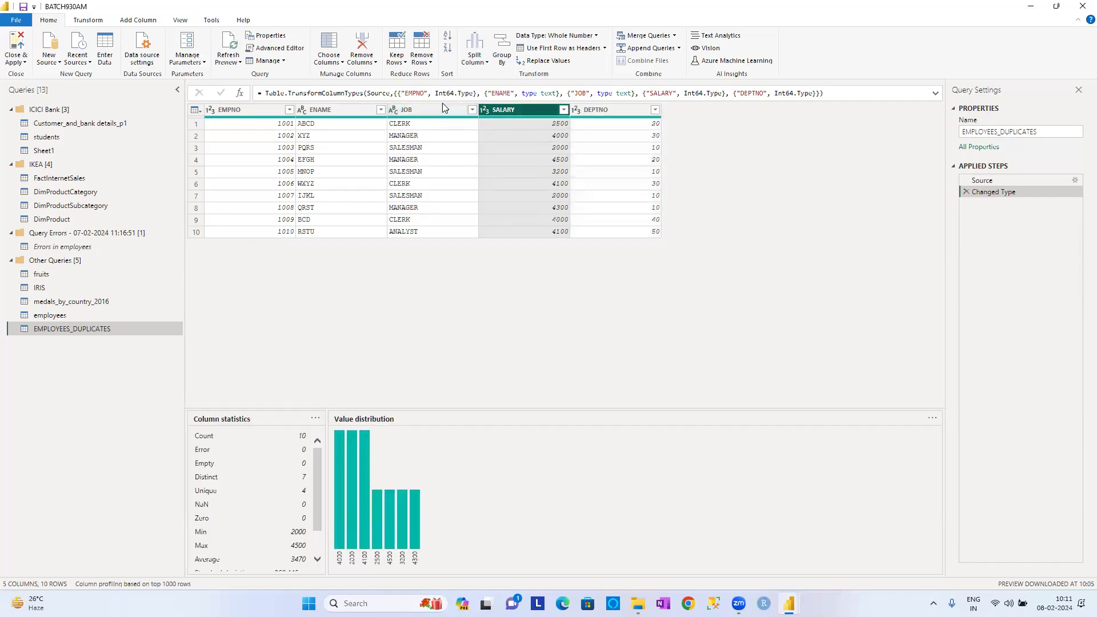
pyautogui.click(439, 109)
pyautogui.keyDown('ctrl'); pyautogui.click(513, 110); pyautogui.keyUp('ctrl')
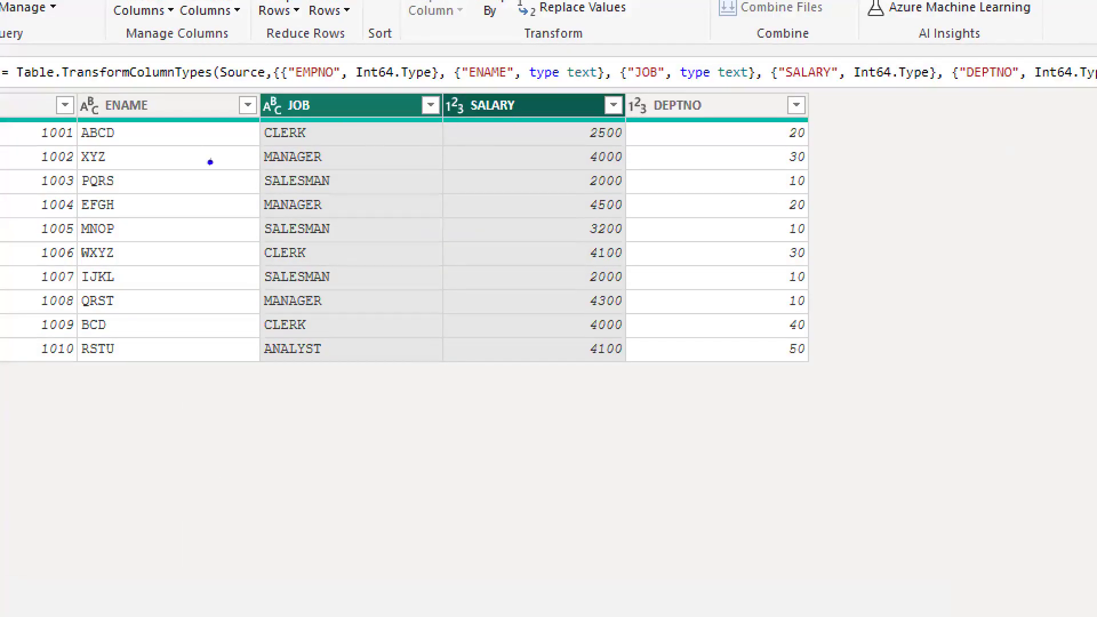
pyautogui.moveTo(240, 123)
pyautogui.mouseDown()
pyautogui.moveTo(257, 126)
pyautogui.moveTo(247, 220)
pyautogui.moveTo(257, 261)
pyautogui.moveTo(237, 273)
pyautogui.moveTo(236, 311)
pyautogui.moveTo(266, 330)
pyautogui.mouseUp()
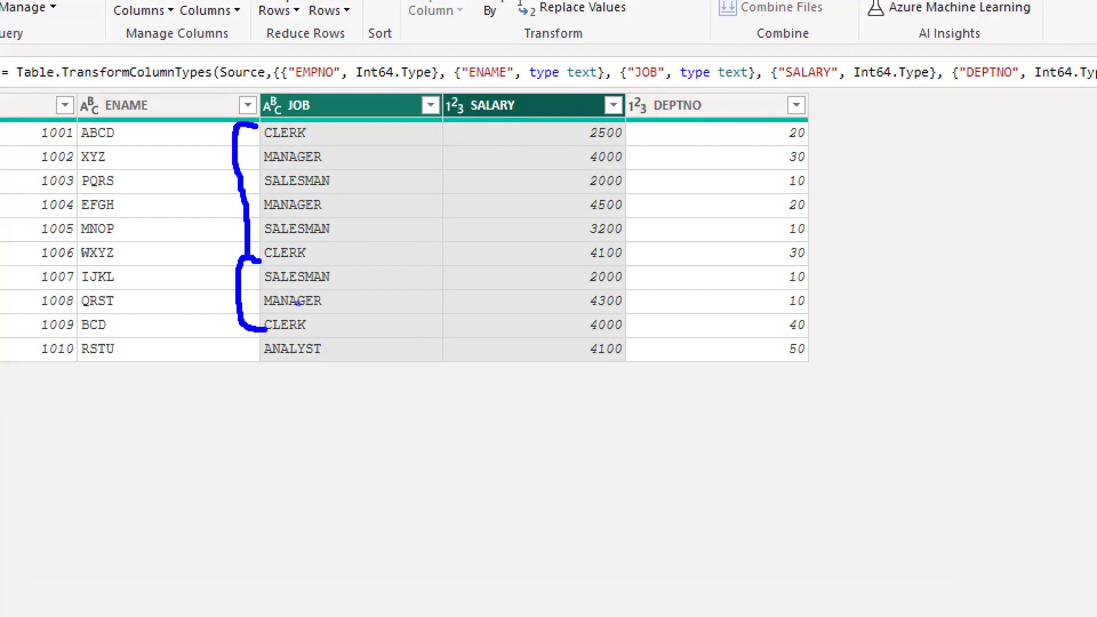
pyautogui.moveTo(561, 133); pyautogui.dragTo(593, 110)
pyautogui.moveTo(365, 256)
pyautogui.mouseDown()
pyautogui.moveTo(568, 257)
pyautogui.moveTo(587, 246)
pyautogui.mouseUp()
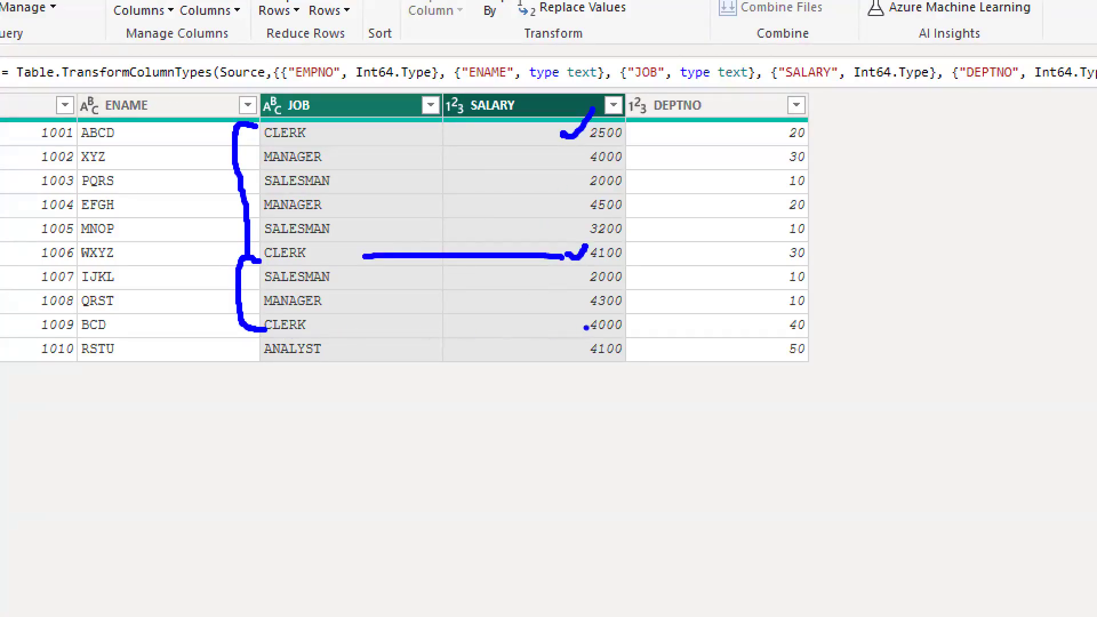
pyautogui.moveTo(561, 322); pyautogui.dragTo(583, 314)
# Tick the three MANAGER entries in the JOB column and mark their salaries 4000, 4500 and 4300.
pyautogui.moveTo(337, 153); pyautogui.dragTo(378, 134)
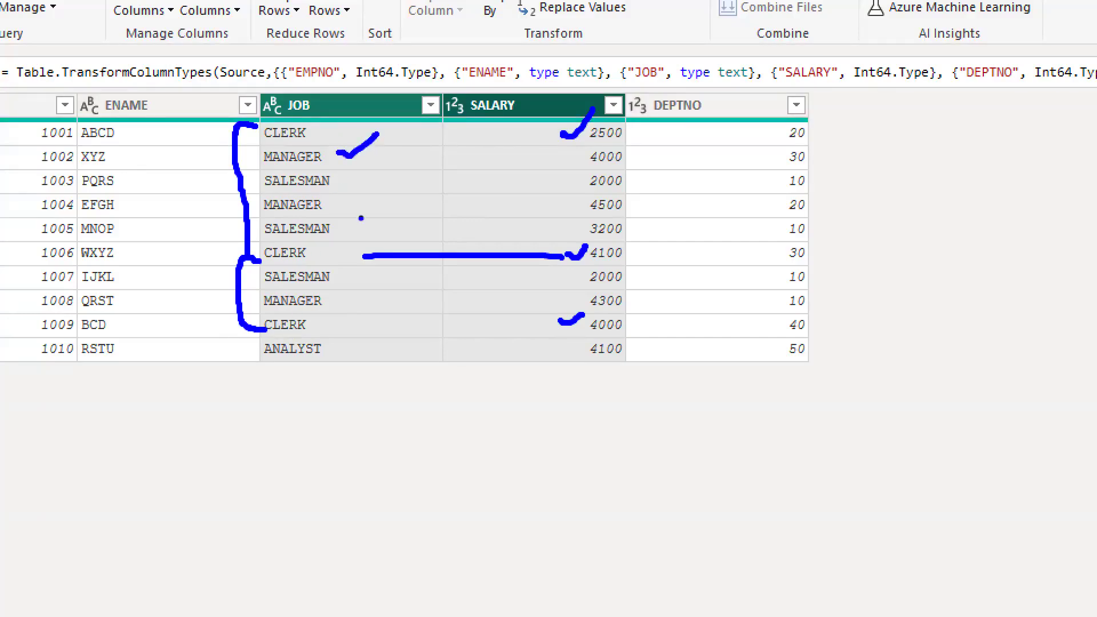
pyautogui.moveTo(339, 205); pyautogui.dragTo(365, 193)
pyautogui.moveTo(339, 303); pyautogui.dragTo(366, 292)
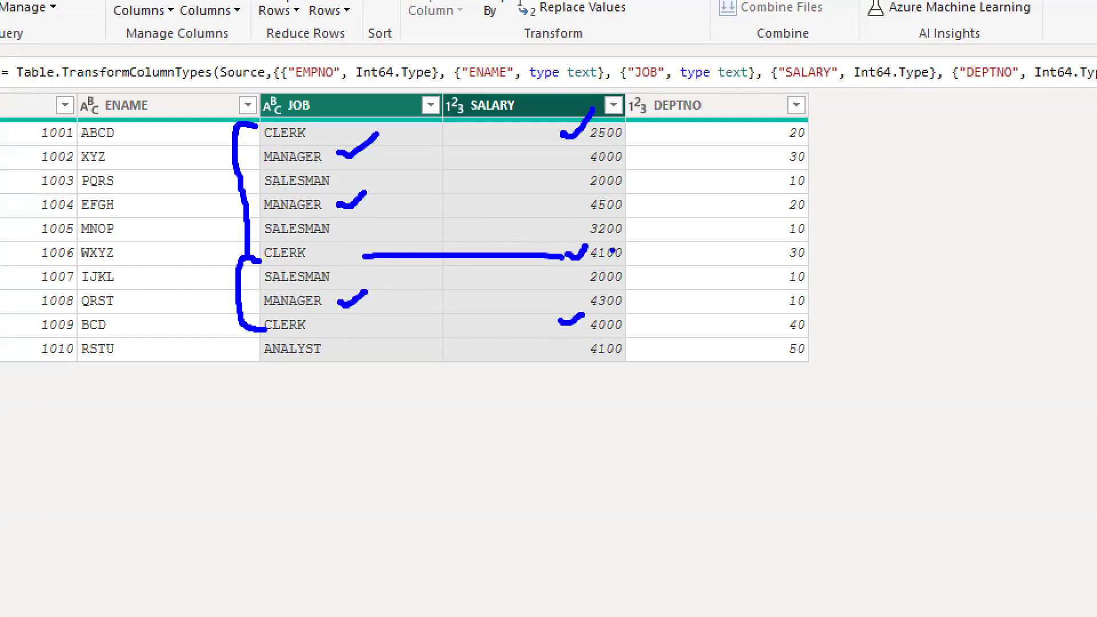
pyautogui.click(596, 159)
pyautogui.click(599, 210)
pyautogui.click(601, 301)
# Tick the three SALESMAN entries and underline each of their rows across the JOB and SALARY columns.
pyautogui.moveTo(333, 179); pyautogui.dragTo(369, 173)
pyautogui.moveTo(341, 233); pyautogui.dragTo(374, 222)
pyautogui.moveTo(340, 282); pyautogui.dragTo(369, 266)
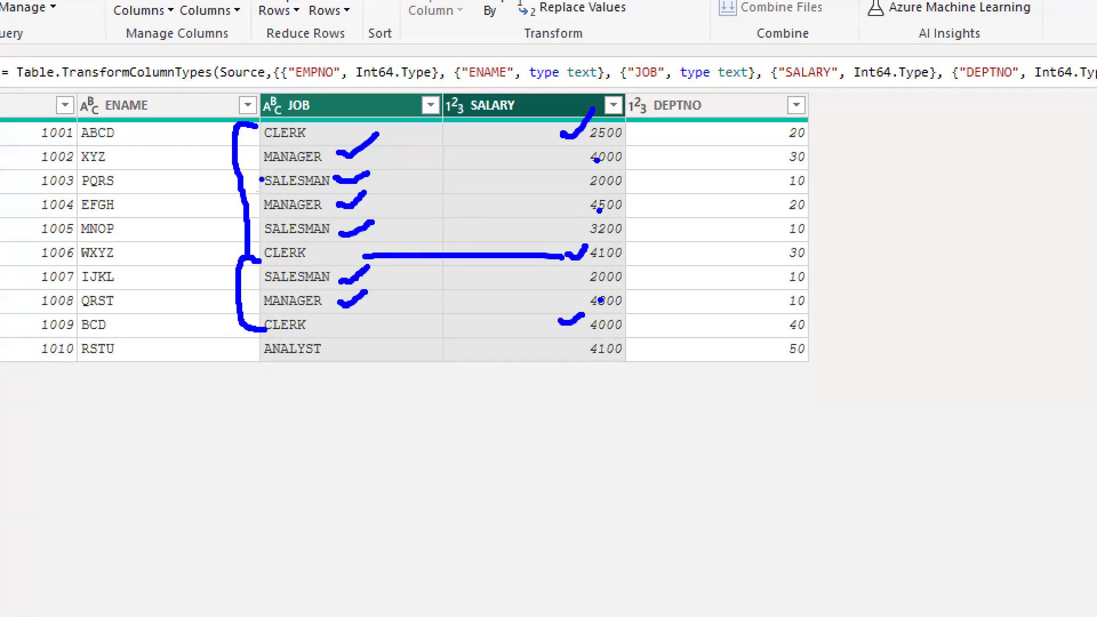
pyautogui.moveTo(263, 189); pyautogui.dragTo(628, 195)
pyautogui.moveTo(258, 241); pyautogui.dragTo(627, 234)
pyautogui.moveTo(260, 288); pyautogui.dragTo(638, 285)
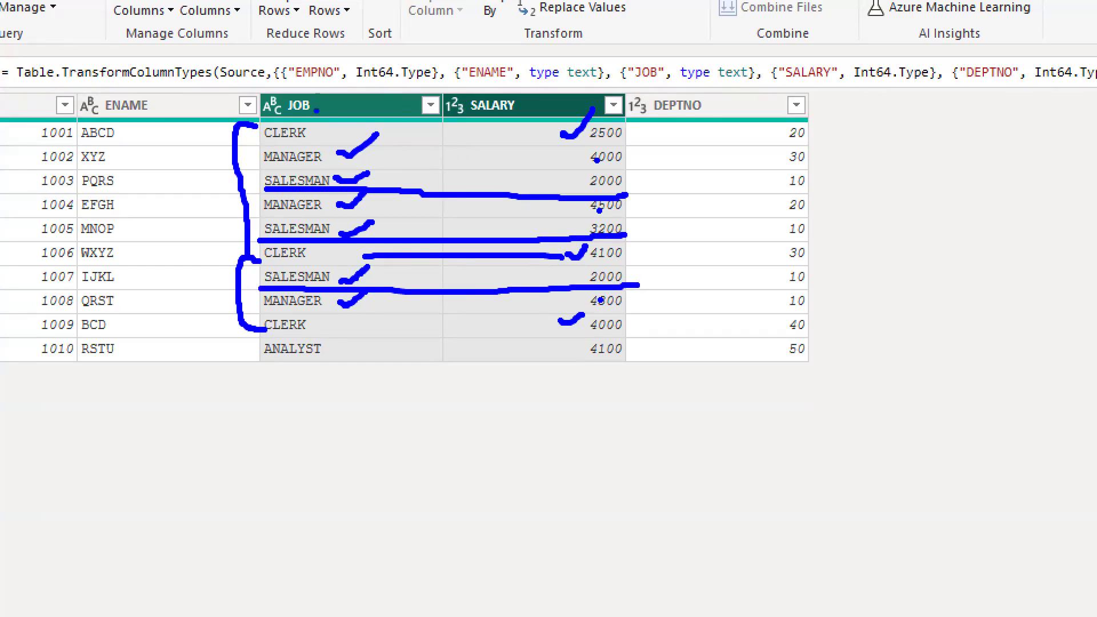
# Draw an arrow from JOB to SALARY, bracket the two SALESMAN/2000 rows, circle the SALESMAN/3200 row, and leave the magnified view.
pyautogui.moveTo(330, 97)
pyautogui.mouseDown()
pyautogui.moveTo(456, 57)
pyautogui.moveTo(495, 95)
pyautogui.moveTo(508, 99)
pyautogui.moveTo(514, 82)
pyautogui.mouseUp()
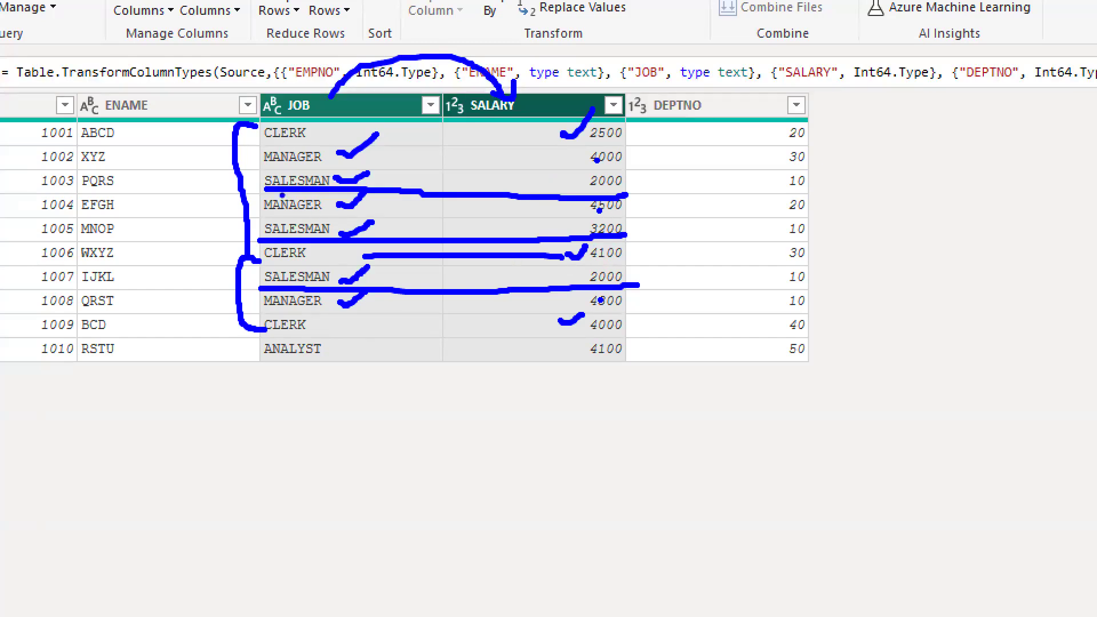
pyautogui.moveTo(262, 177)
pyautogui.mouseDown()
pyautogui.moveTo(222, 217)
pyautogui.moveTo(245, 269)
pyautogui.moveTo(260, 276)
pyautogui.mouseUp()
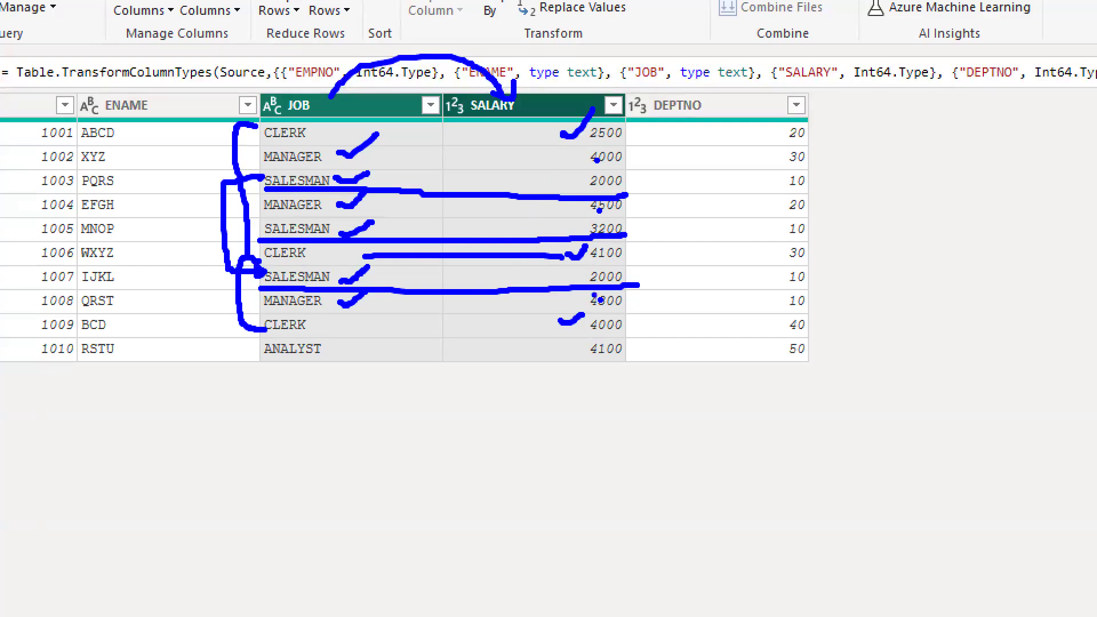
pyautogui.moveTo(602, 217)
pyautogui.mouseDown()
pyautogui.moveTo(631, 222)
pyautogui.moveTo(277, 216)
pyautogui.moveTo(262, 238)
pyautogui.moveTo(627, 239)
pyautogui.moveTo(635, 221)
pyautogui.mouseUp()
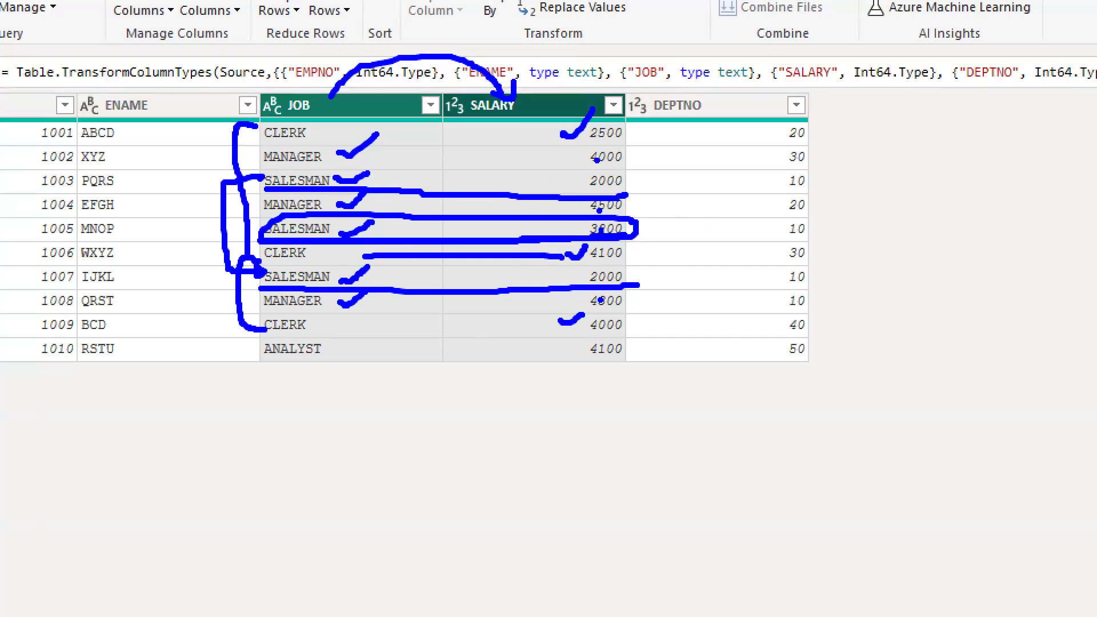
pyautogui.press('Escape')
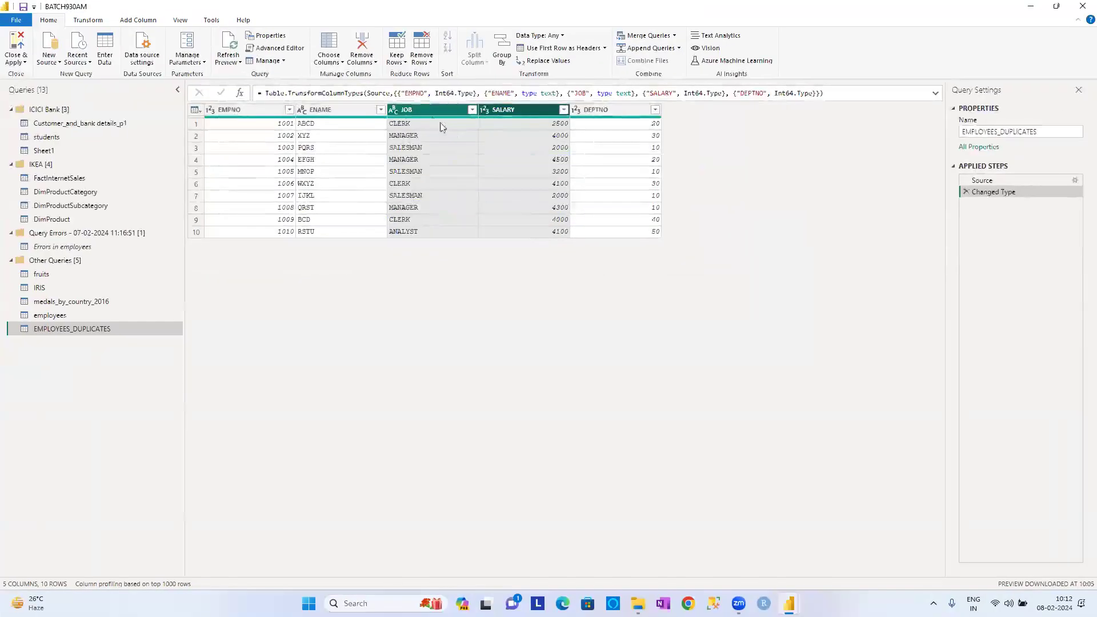
# Keep only the rows duplicated across JOB and SALARY combined, and delete the resulting applied step.
pyautogui.click(396, 59)
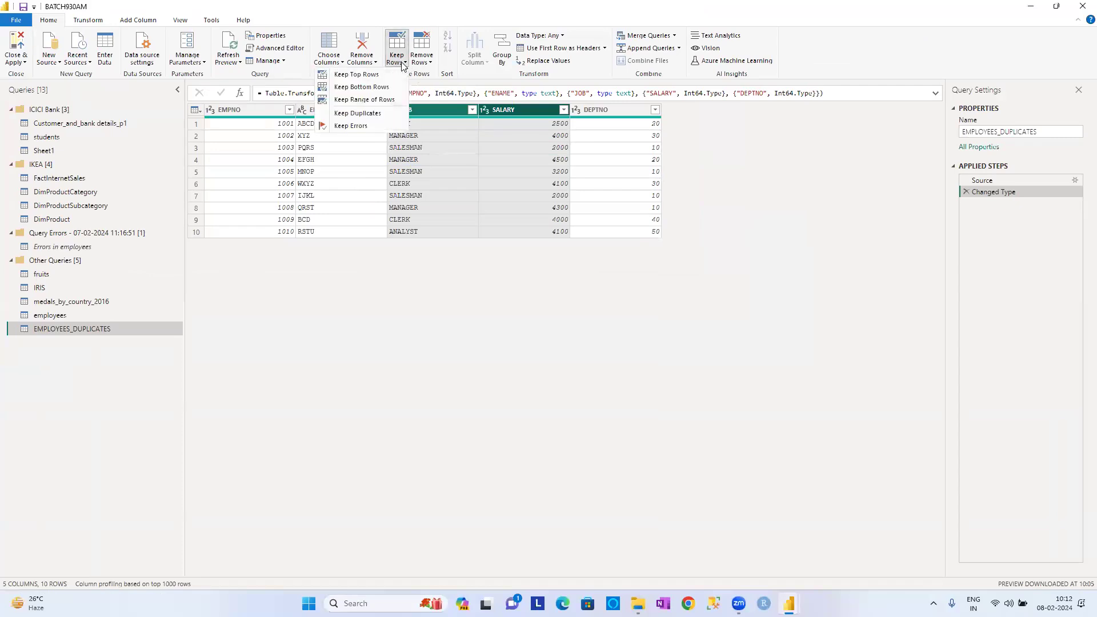
pyautogui.click(391, 113)
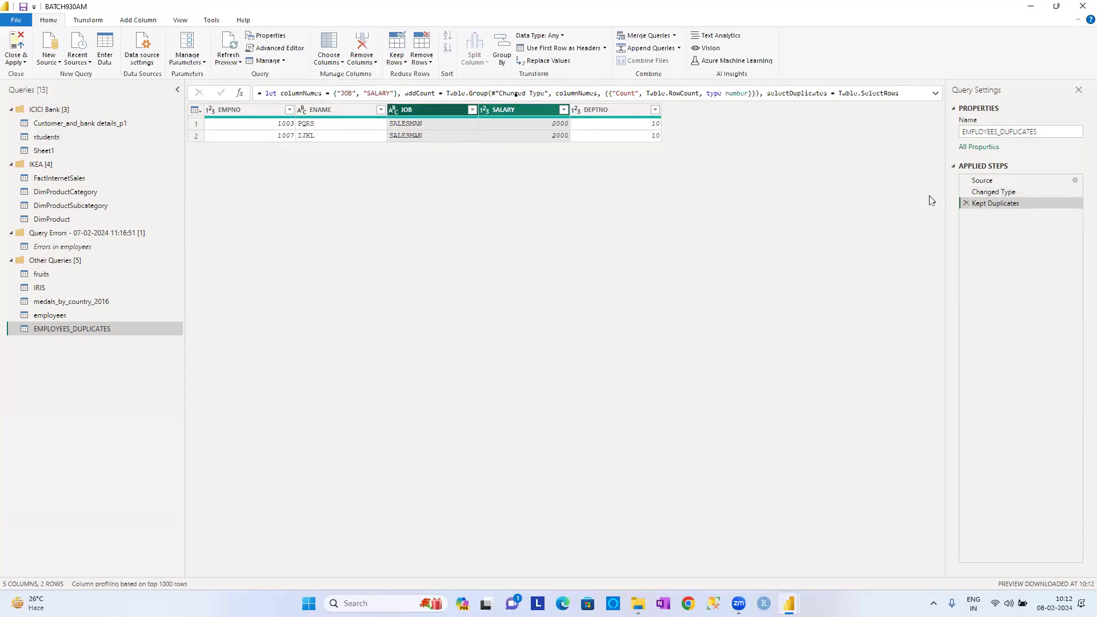
pyautogui.click(965, 206)
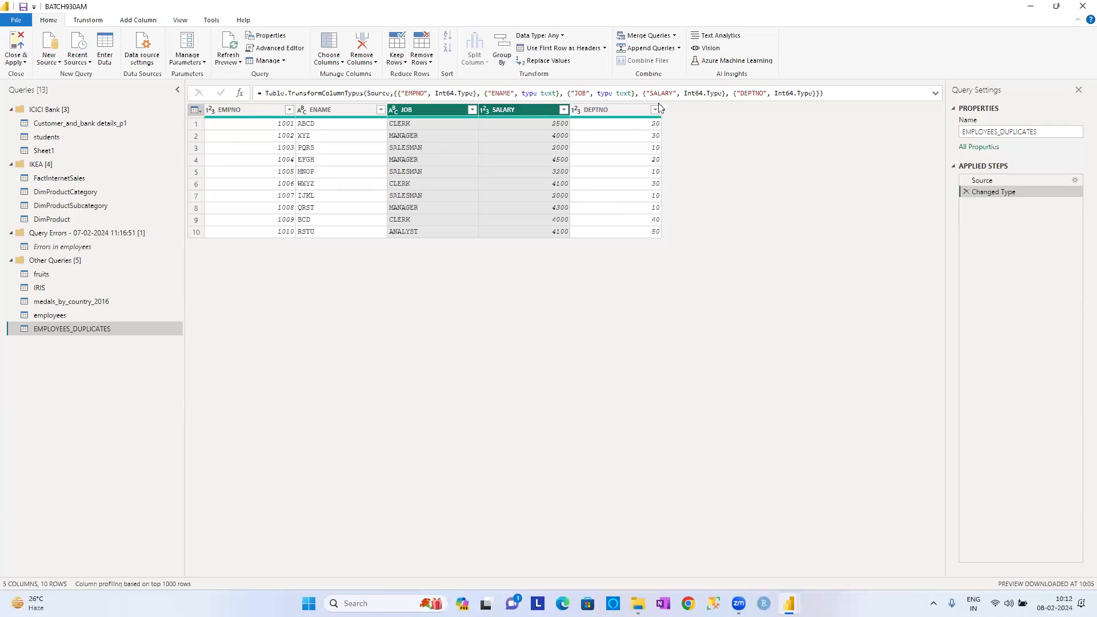
# Select the JOB, SALARY and DEPTNO columns together.
pyautogui.click(607, 110)
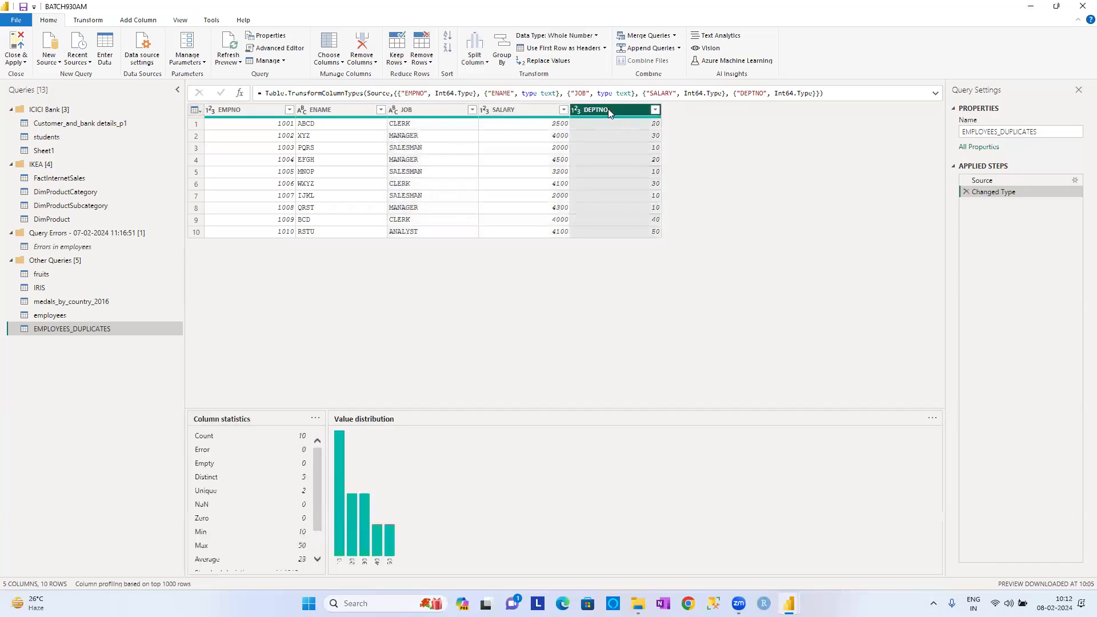
pyautogui.click(545, 109)
pyautogui.keyDown('shift'); pyautogui.click(453, 110); pyautogui.keyUp('shift')
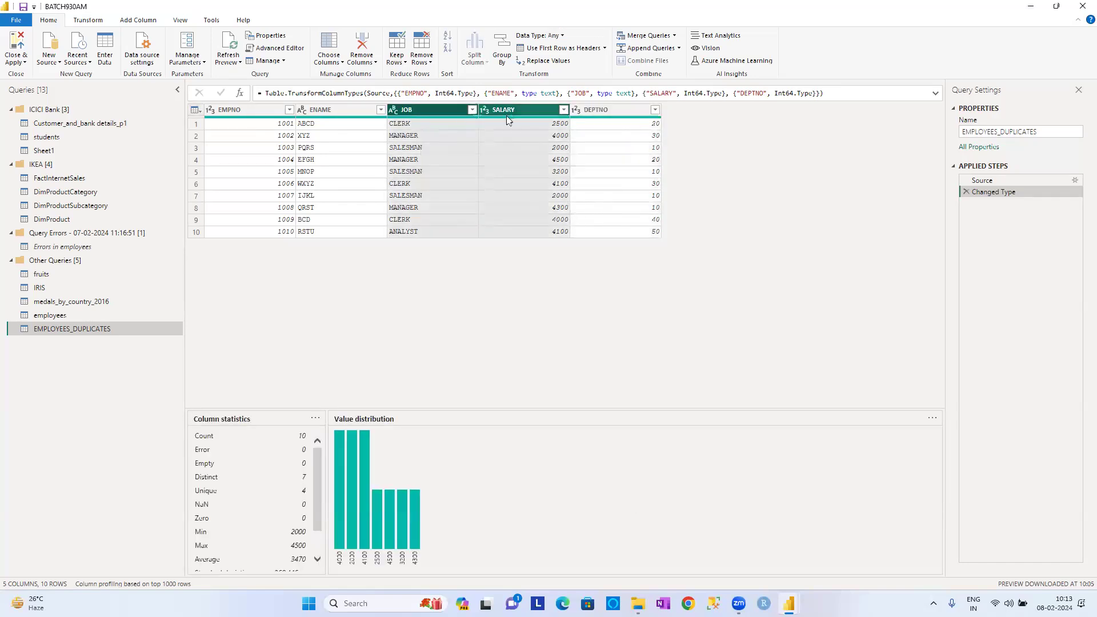
pyautogui.keyDown('ctrl'); pyautogui.click(524, 108); pyautogui.keyUp('ctrl')
pyautogui.keyDown('ctrl'); pyautogui.click(584, 112); pyautogui.keyUp('ctrl')
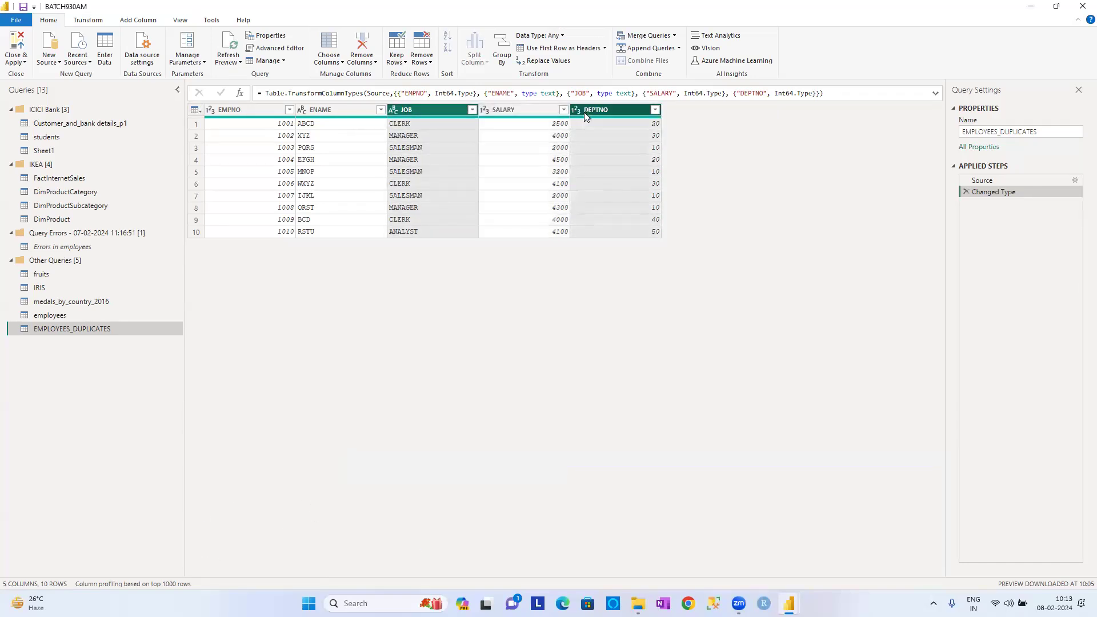
pyautogui.keyDown('ctrl'); pyautogui.click(533, 111); pyautogui.keyUp('ctrl')
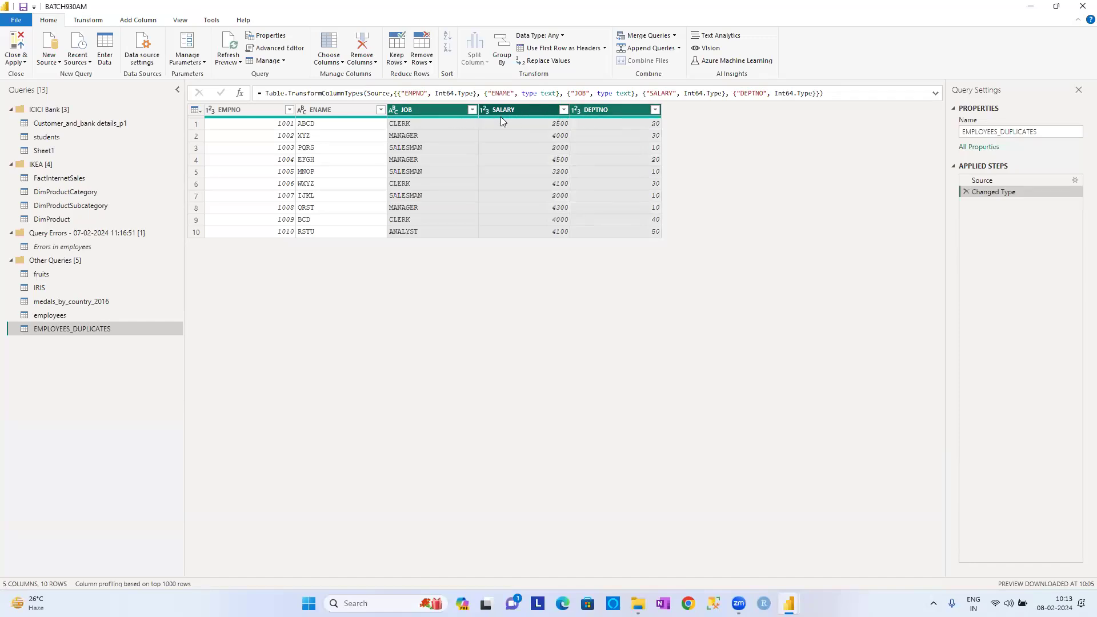
# Magnify the table and underline the two SALESMAN/2000/10 rows across JOB, SALARY and DEPTNO, and leave the magnified view.
pyautogui.moveTo(503, 121)
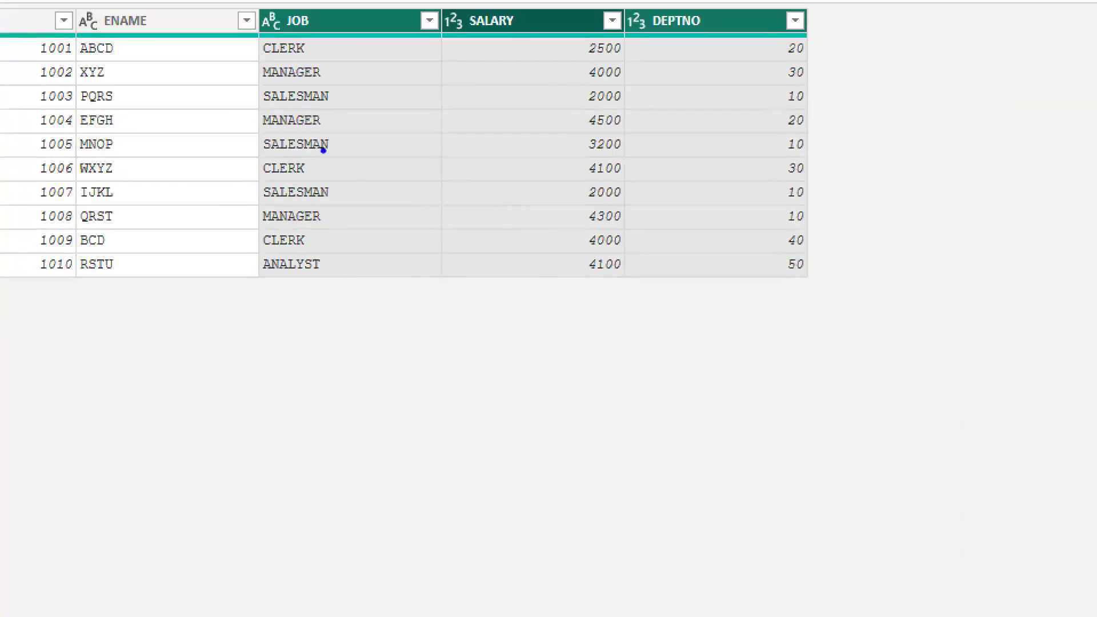
pyautogui.moveTo(265, 102)
pyautogui.mouseDown()
pyautogui.moveTo(527, 115)
pyautogui.moveTo(810, 98)
pyautogui.mouseUp()
pyautogui.moveTo(269, 203)
pyautogui.mouseDown()
pyautogui.moveTo(506, 213)
pyautogui.moveTo(837, 204)
pyautogui.mouseUp()
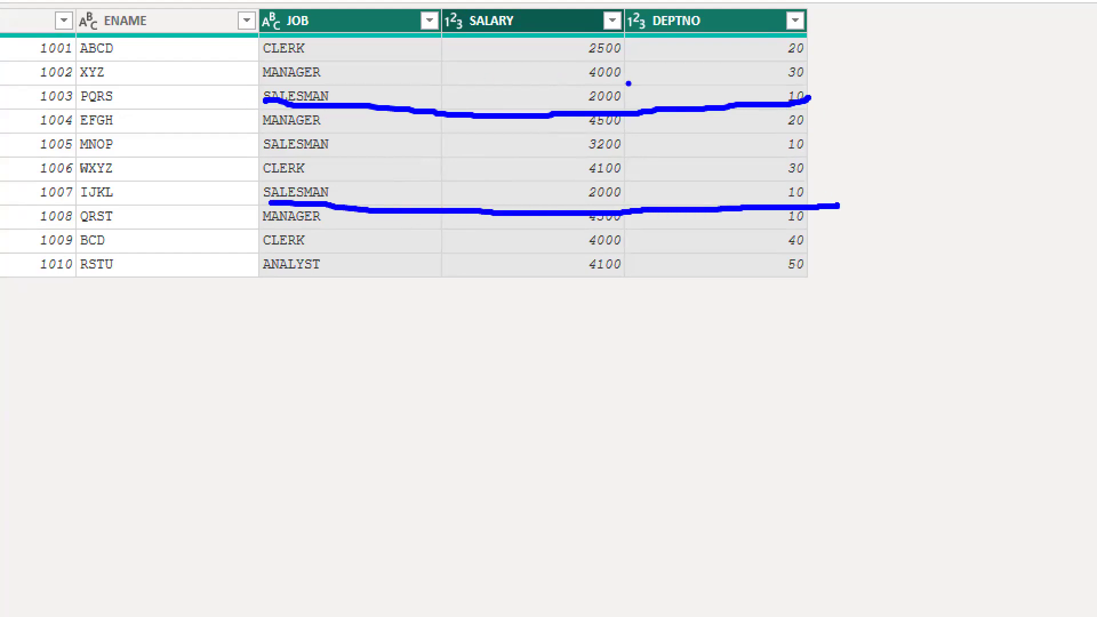
pyautogui.press('Escape')
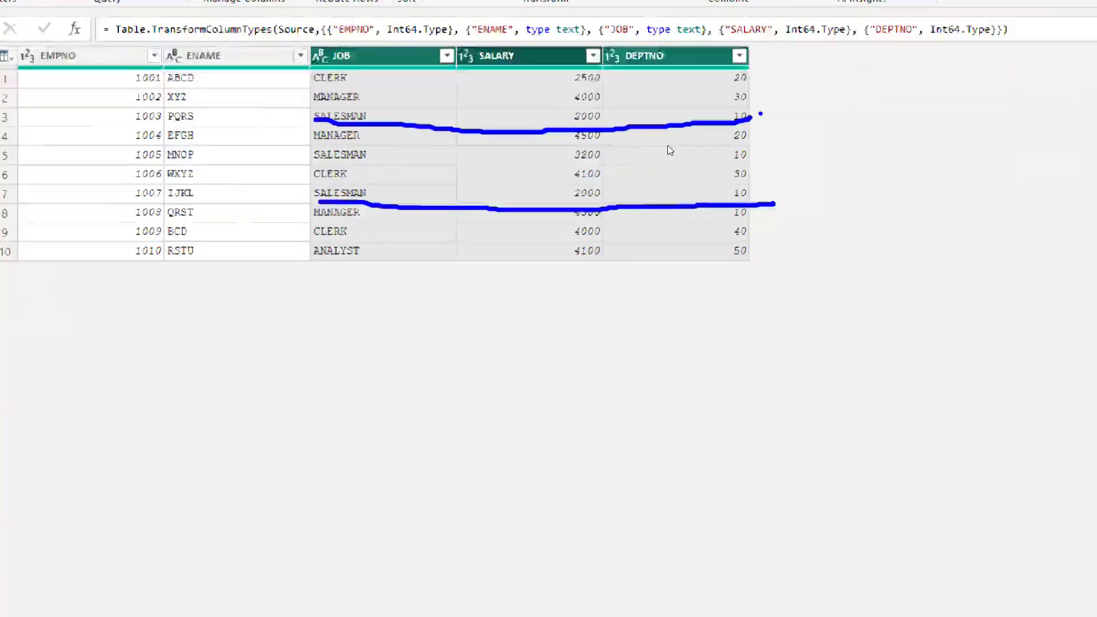
# Edit the Source step's table so the JOB in row 7 is ANALYST, and return to the Changed Type step.
pyautogui.click(1075, 181)
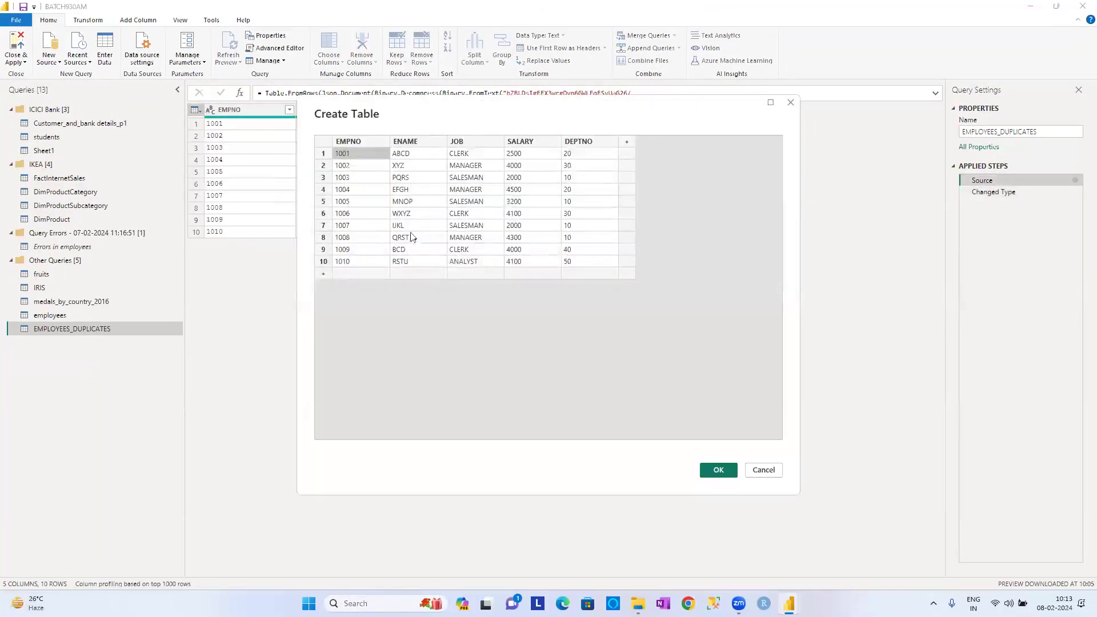
pyautogui.click(463, 229)
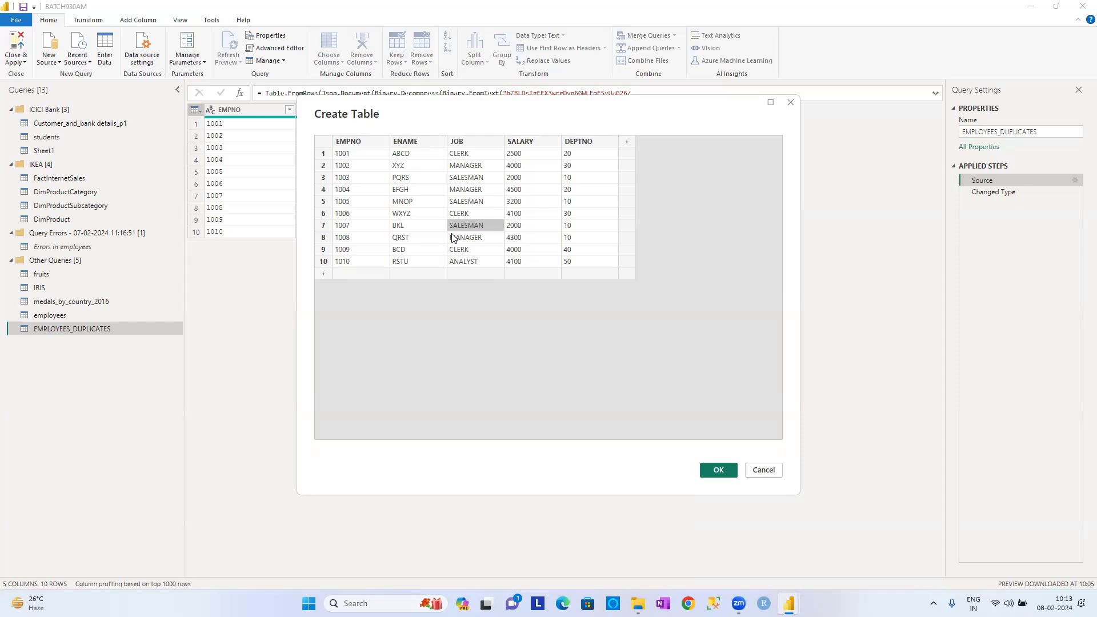
pyautogui.write('ANALYST')
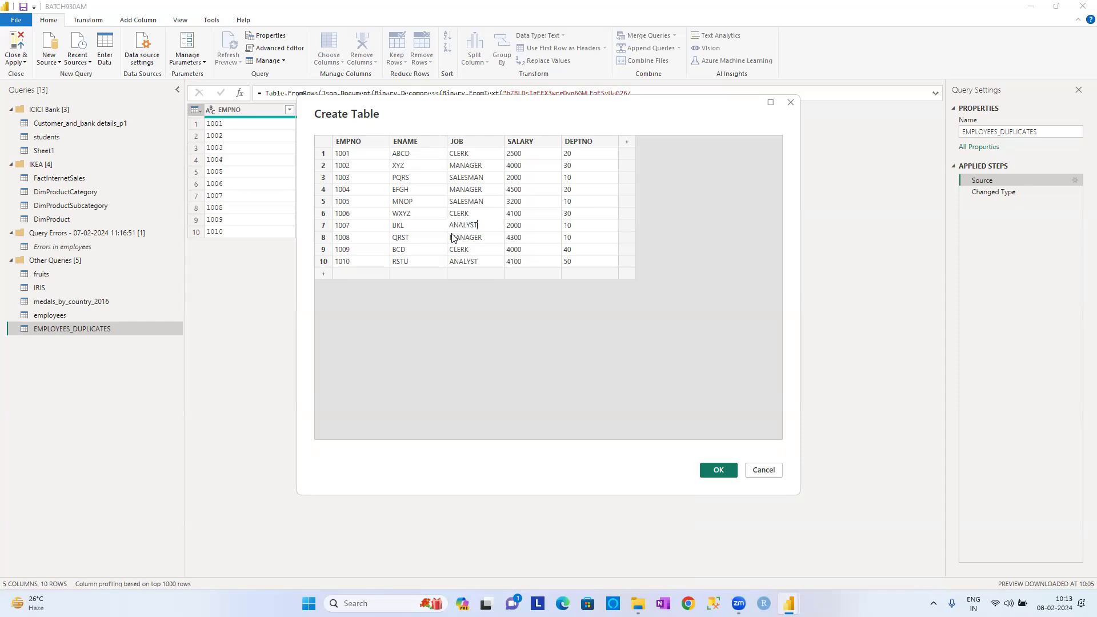
pyautogui.click(453, 237)
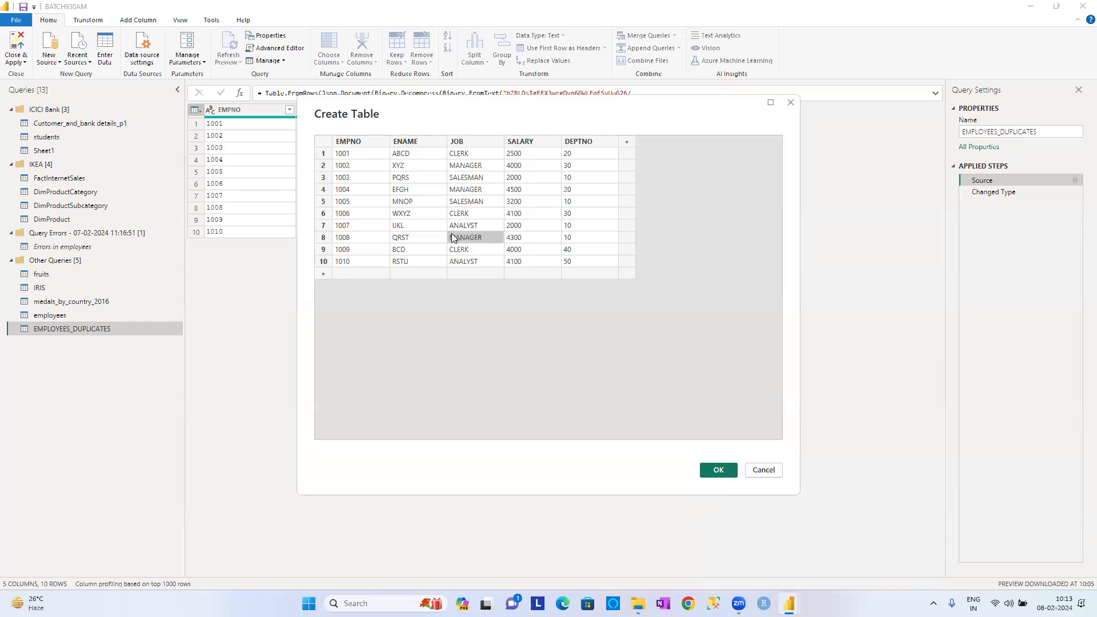
pyautogui.click(718, 468)
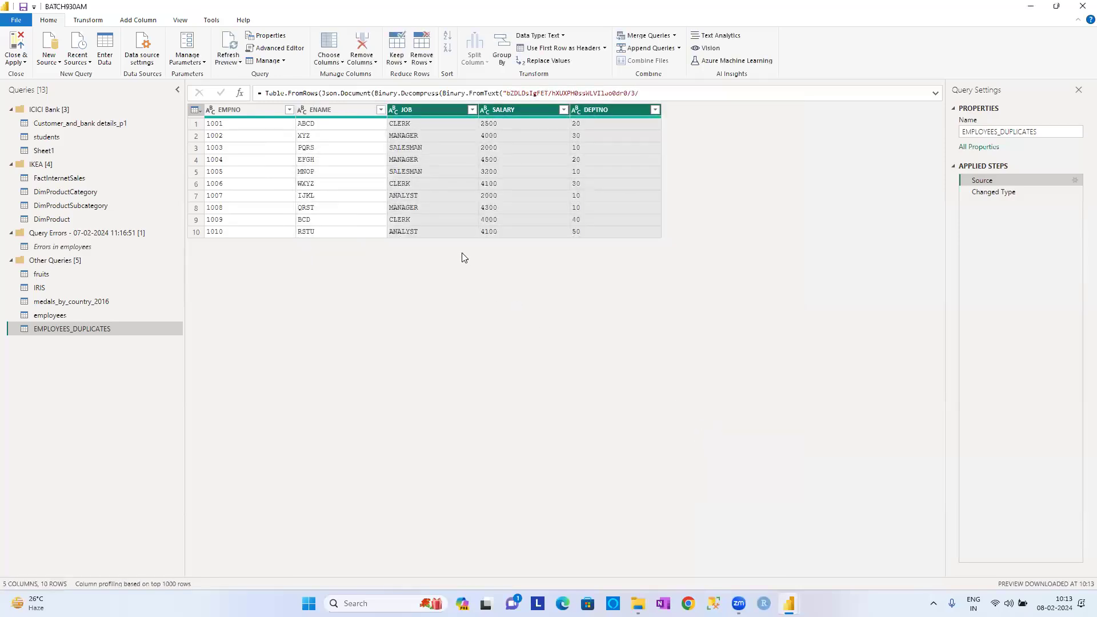
pyautogui.click(1013, 193)
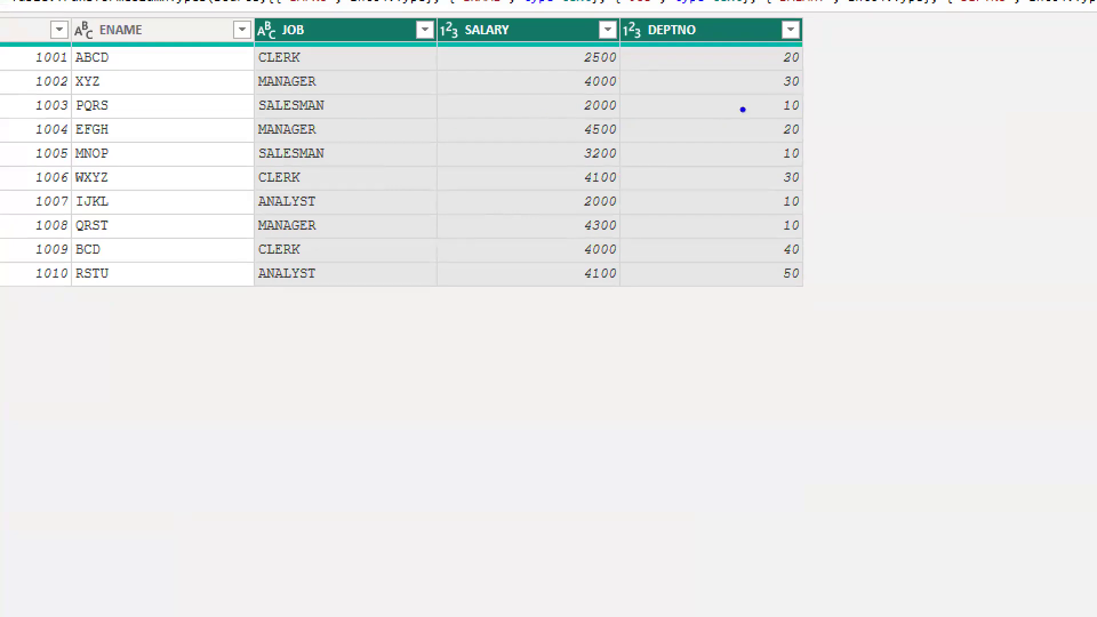
# On the magnified table, bracket and circle the two 2000/10 pairs in rows 3 and 7 and tick their jobs SALESMAN and ANALYST.
pyautogui.moveTo(764, 104); pyautogui.dragTo(780, 103)
pyautogui.moveTo(761, 203); pyautogui.dragTo(779, 202)
pyautogui.moveTo(800, 105)
pyautogui.mouseDown()
pyautogui.moveTo(821, 120)
pyautogui.moveTo(826, 200)
pyautogui.moveTo(815, 208)
pyautogui.mouseUp()
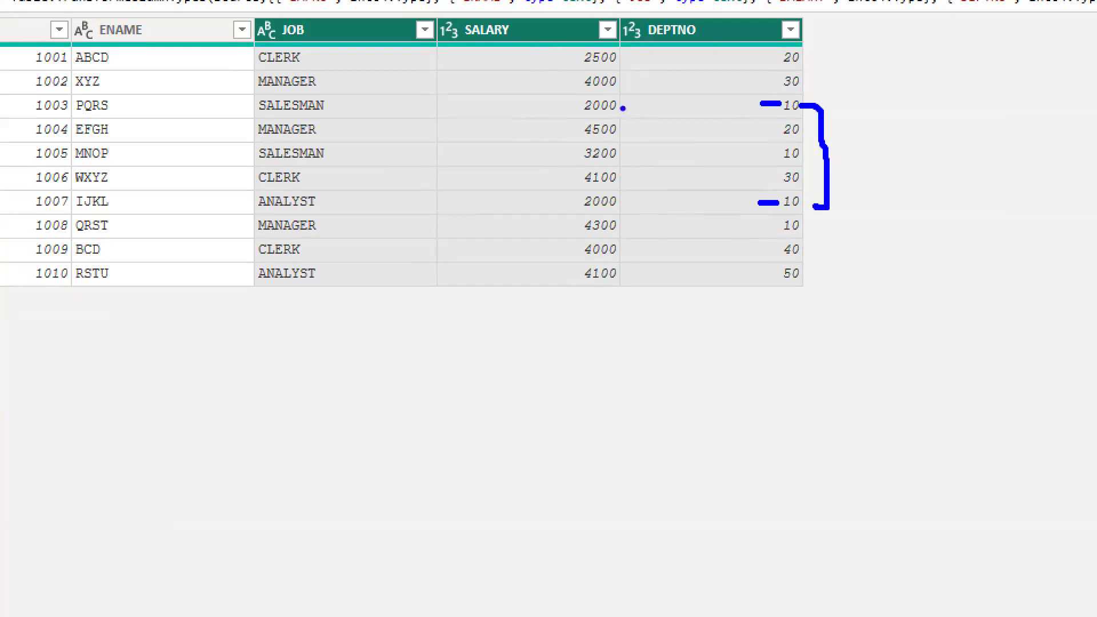
pyautogui.moveTo(622, 93)
pyautogui.mouseDown()
pyautogui.moveTo(577, 93)
pyautogui.moveTo(622, 118)
pyautogui.moveTo(816, 109)
pyautogui.moveTo(623, 94)
pyautogui.mouseUp()
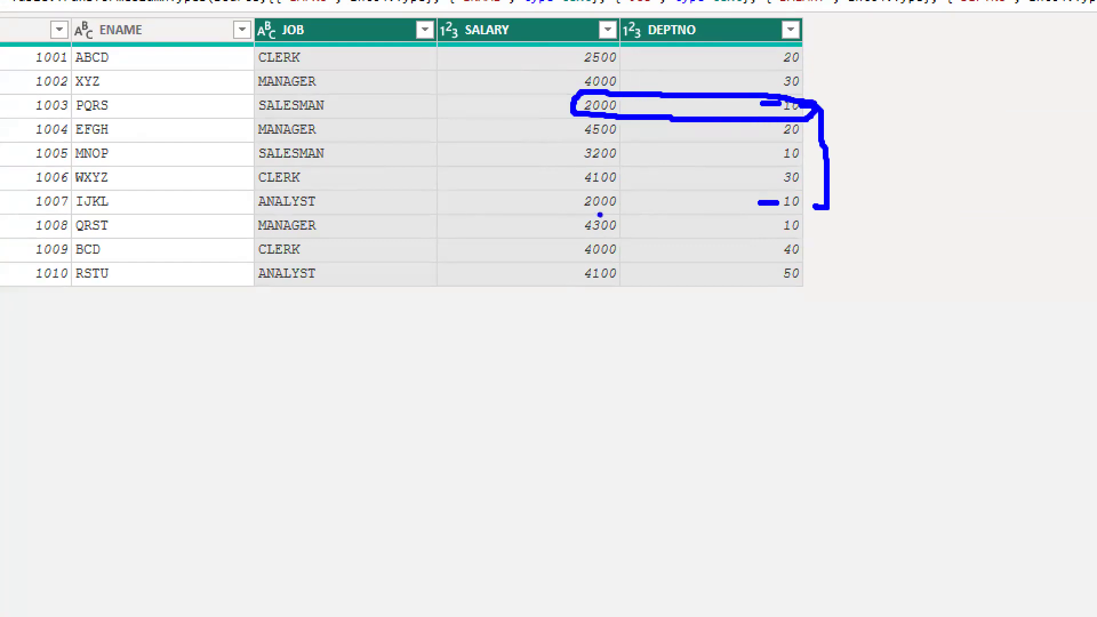
pyautogui.moveTo(577, 213)
pyautogui.mouseDown()
pyautogui.moveTo(800, 210)
pyautogui.moveTo(790, 184)
pyautogui.moveTo(649, 184)
pyautogui.moveTo(576, 198)
pyautogui.moveTo(594, 219)
pyautogui.mouseUp()
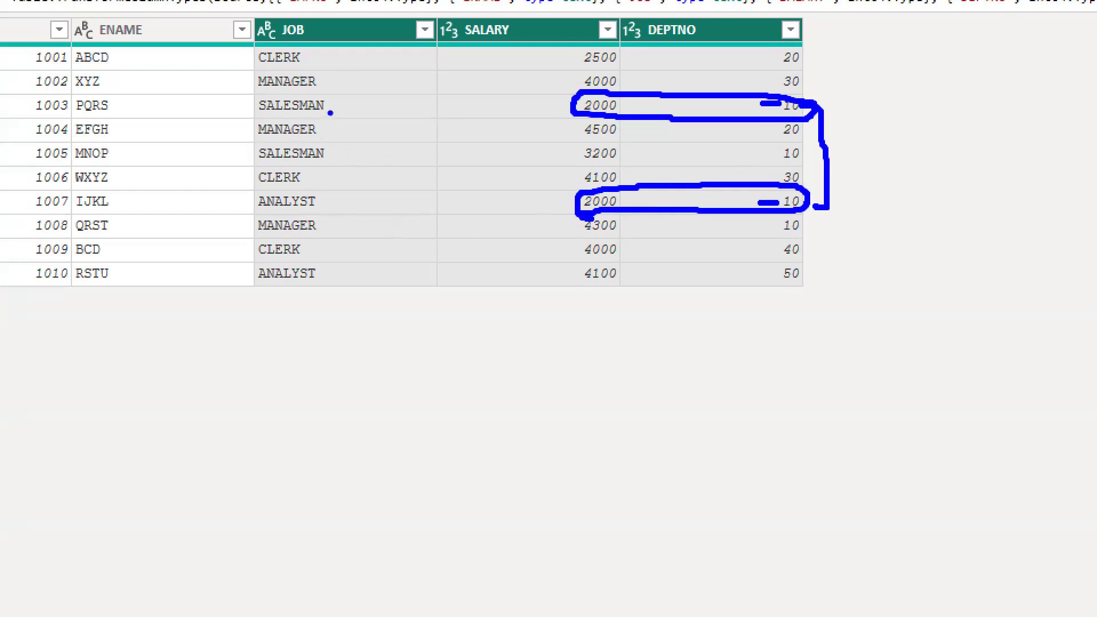
pyautogui.moveTo(342, 109); pyautogui.dragTo(392, 86)
pyautogui.moveTo(338, 202); pyautogui.dragTo(357, 193)
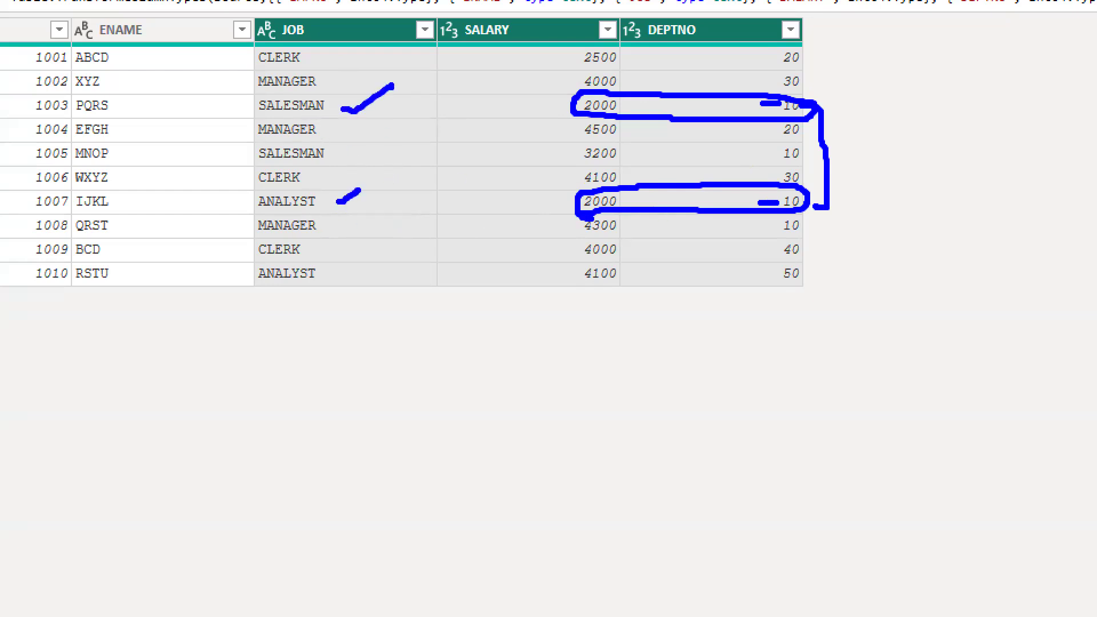
# Leave the magnified view, apply Keep Duplicates to the DEPTNO column alone, and remove the resulting Kept Duplicates step.
pyautogui.press('Escape')
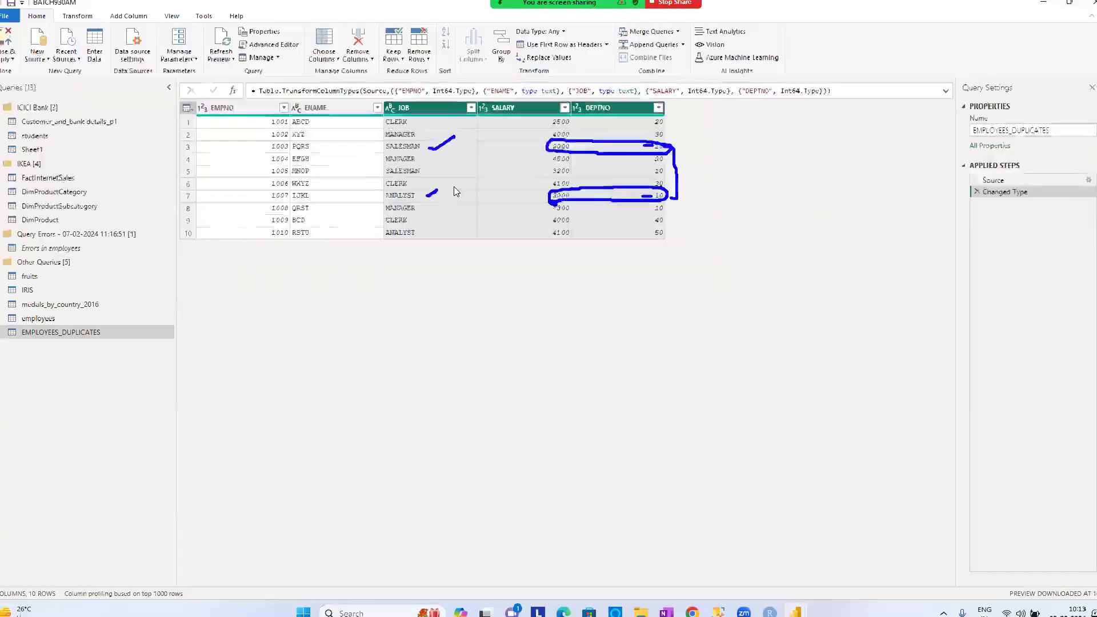
pyautogui.click(608, 110)
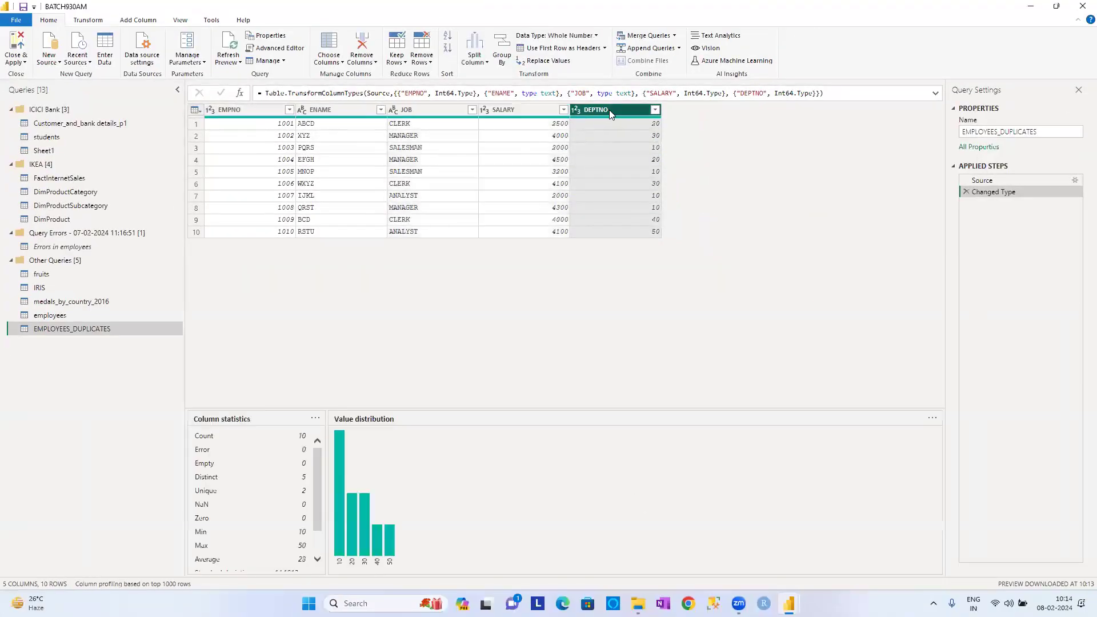
pyautogui.click(404, 63)
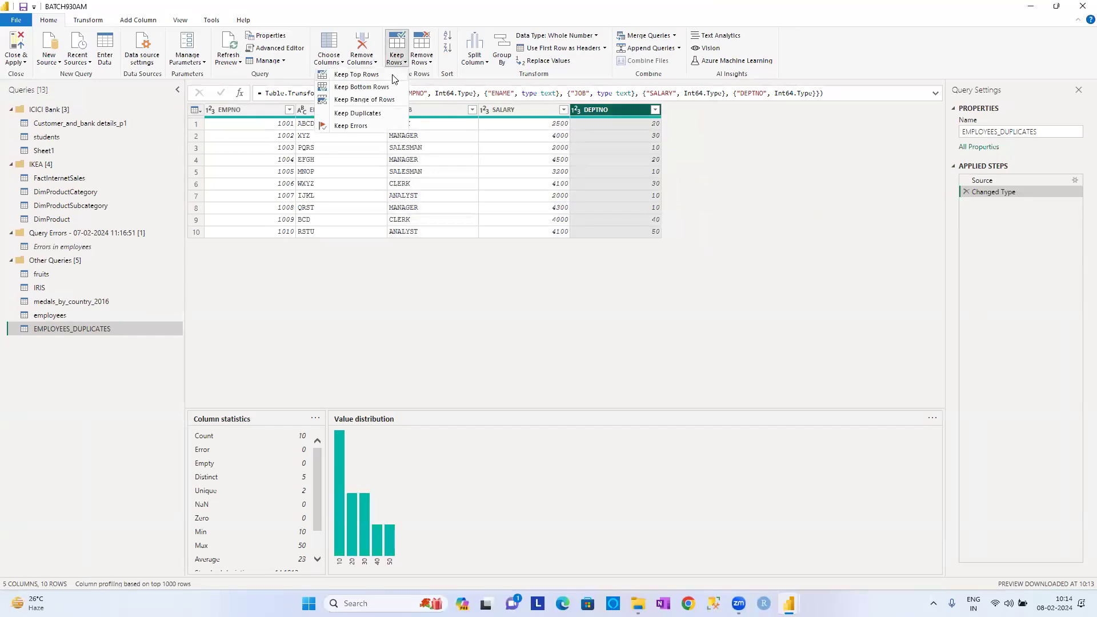
pyautogui.click(359, 113)
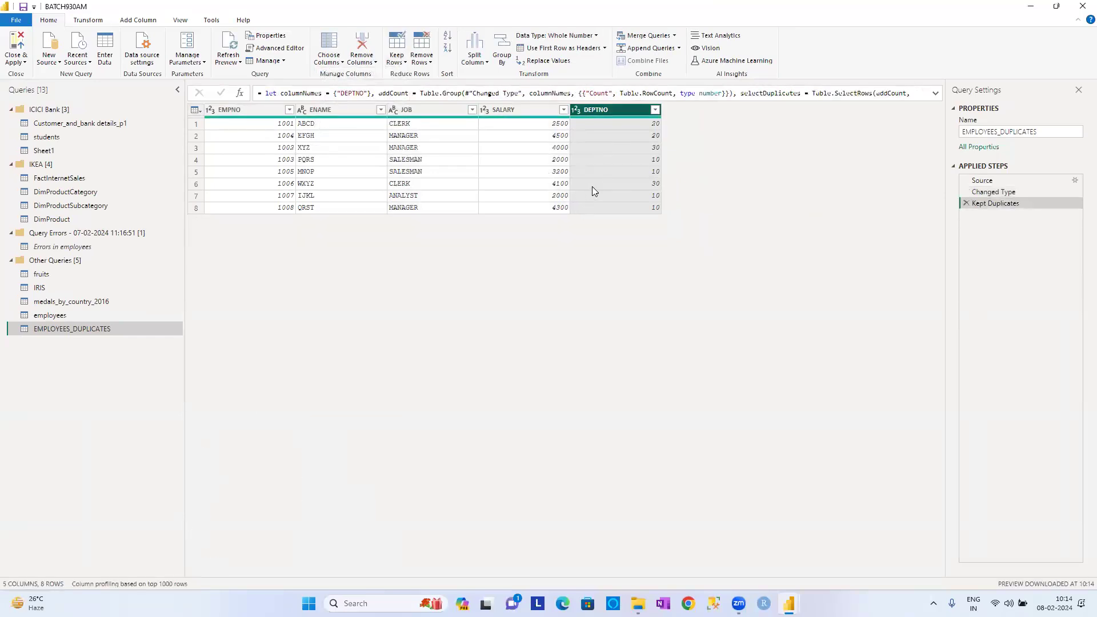
pyautogui.click(966, 204)
# Apply Keep Duplicates to the SALARY and DEPTNO columns together, and remove the Kept Duplicates step.
pyautogui.click(514, 109)
pyautogui.keyDown('ctrl'); pyautogui.click(590, 111); pyautogui.keyUp('ctrl')
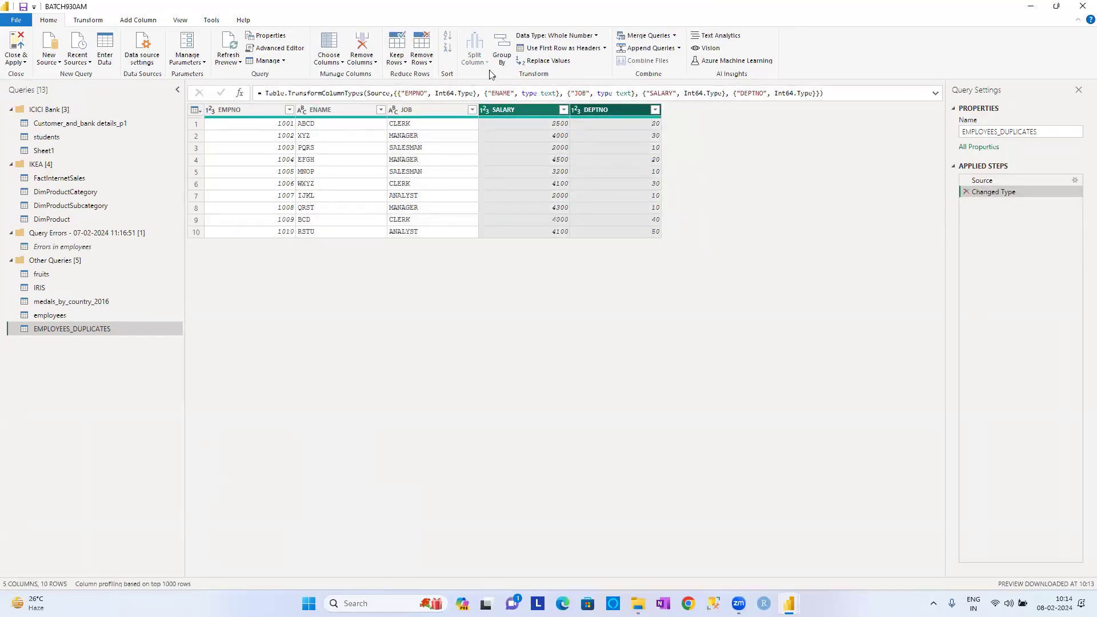
pyautogui.click(397, 58)
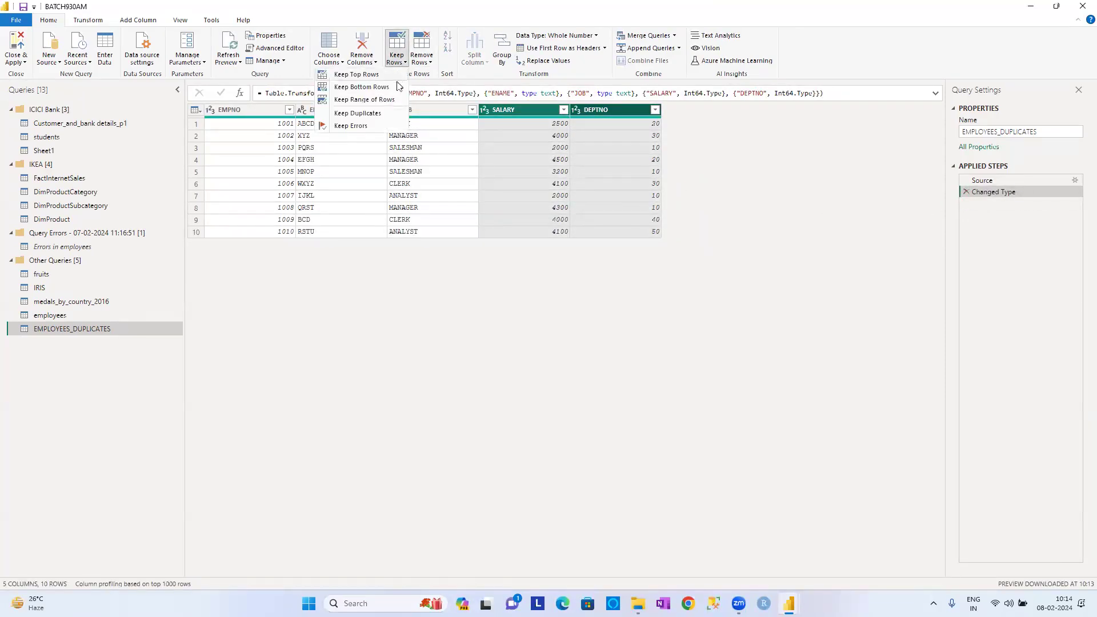
pyautogui.click(392, 116)
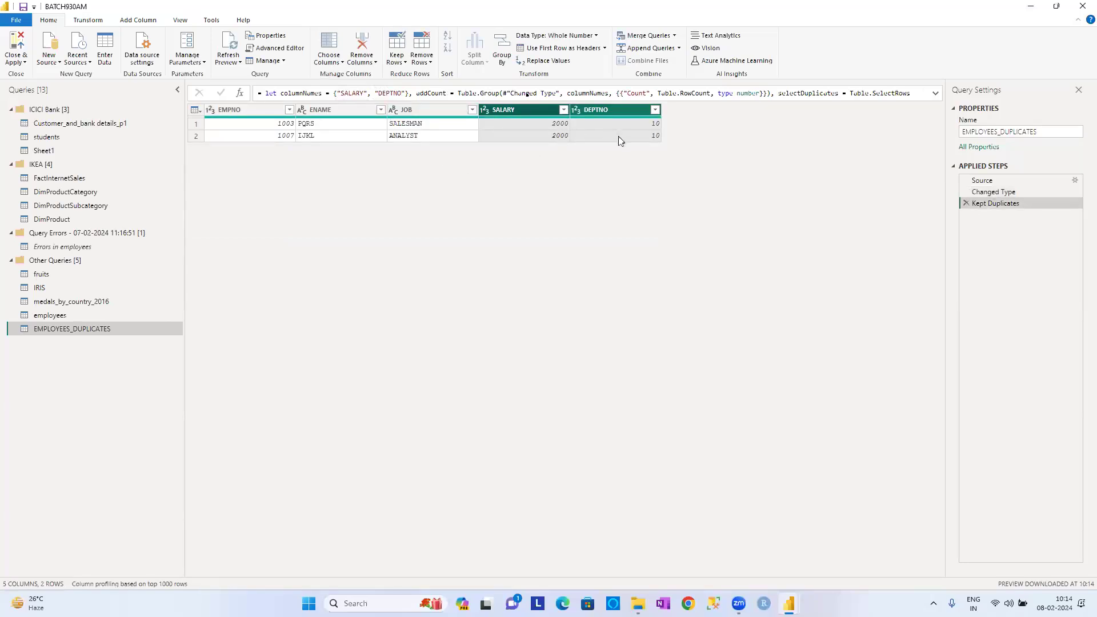
pyautogui.click(965, 203)
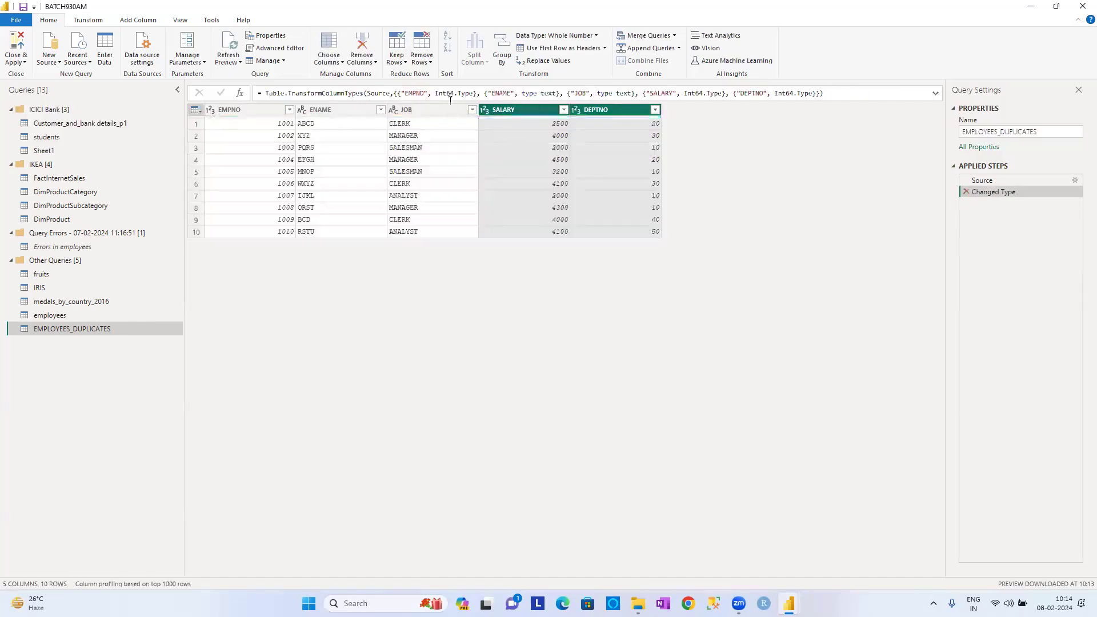
# Apply Keep Duplicates to the JOB, SALARY and DEPTNO columns together, and remove the Kept Duplicates step.
pyautogui.click(455, 111)
pyautogui.keyDown('ctrl'); pyautogui.click(513, 112); pyautogui.keyUp('ctrl')
pyautogui.keyDown('ctrl'); pyautogui.click(577, 112); pyautogui.keyUp('ctrl')
pyautogui.click(576, 110)
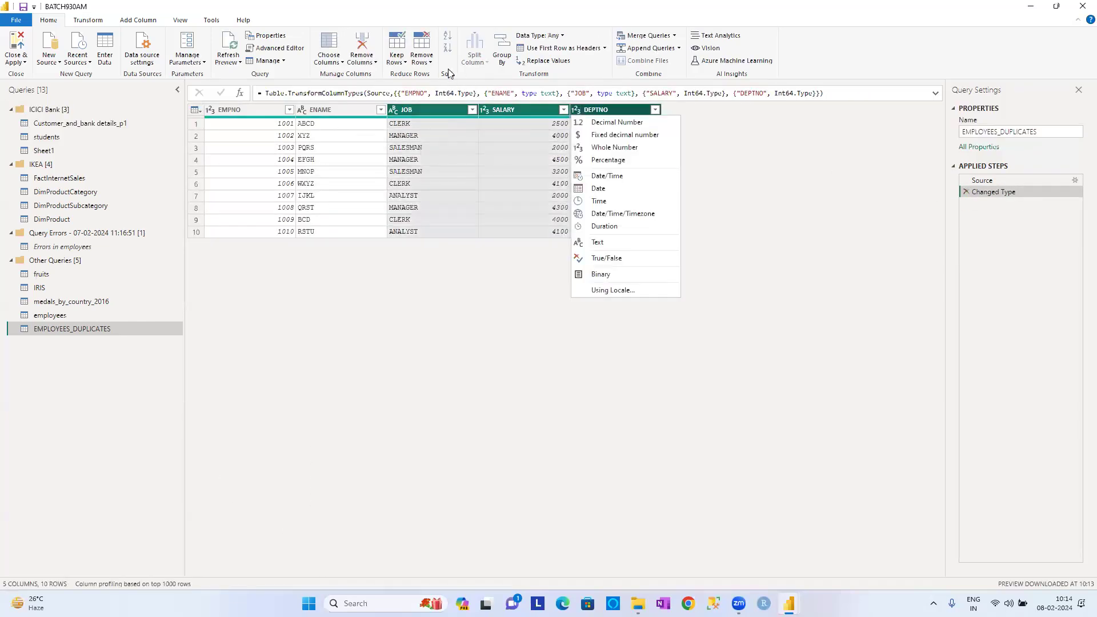
pyautogui.click(402, 62)
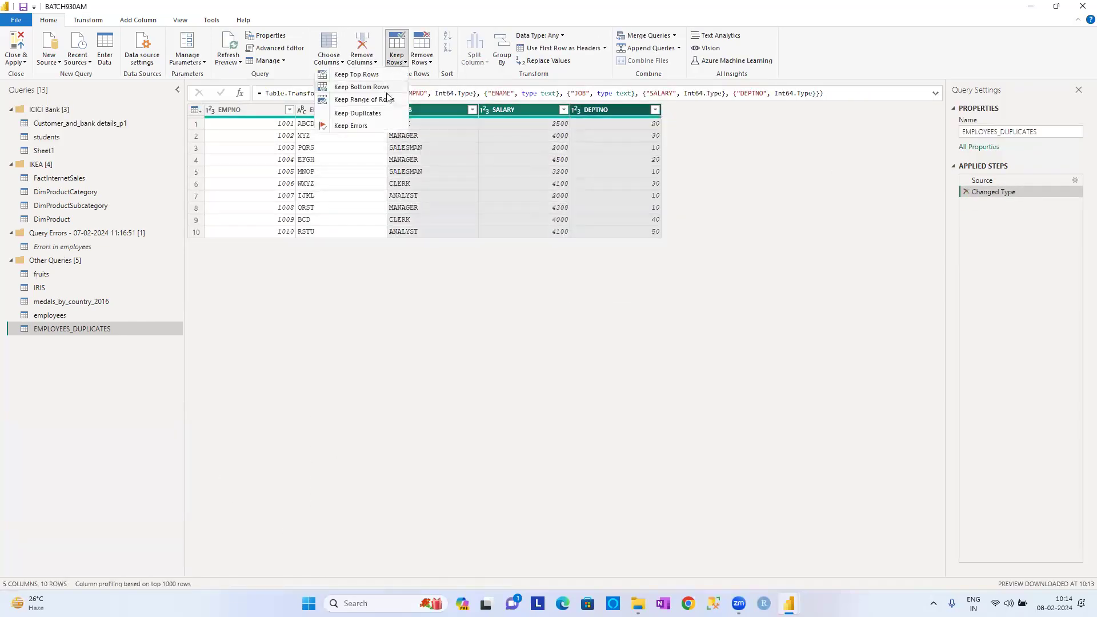
pyautogui.click(386, 114)
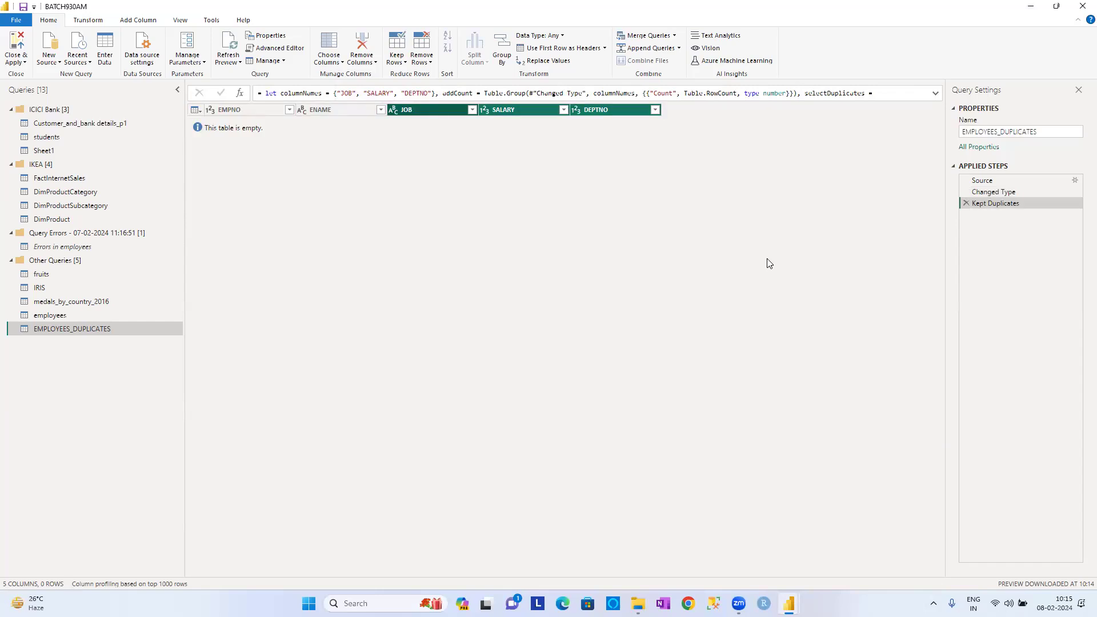
pyautogui.click(966, 203)
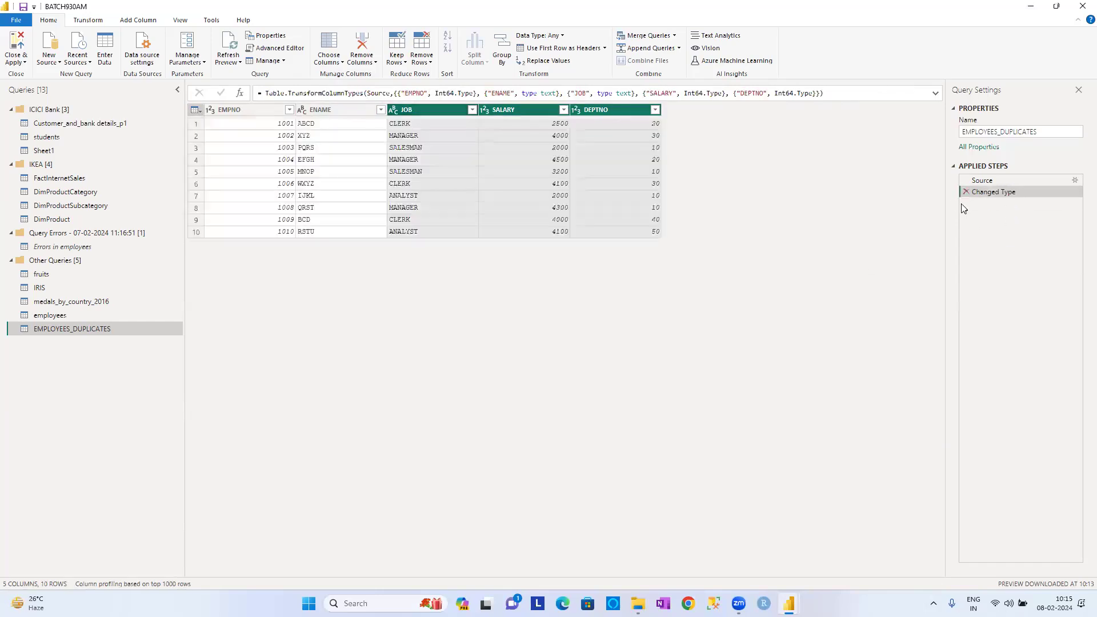
pyautogui.click(644, 126)
pyautogui.click(602, 185)
pyautogui.click(524, 160)
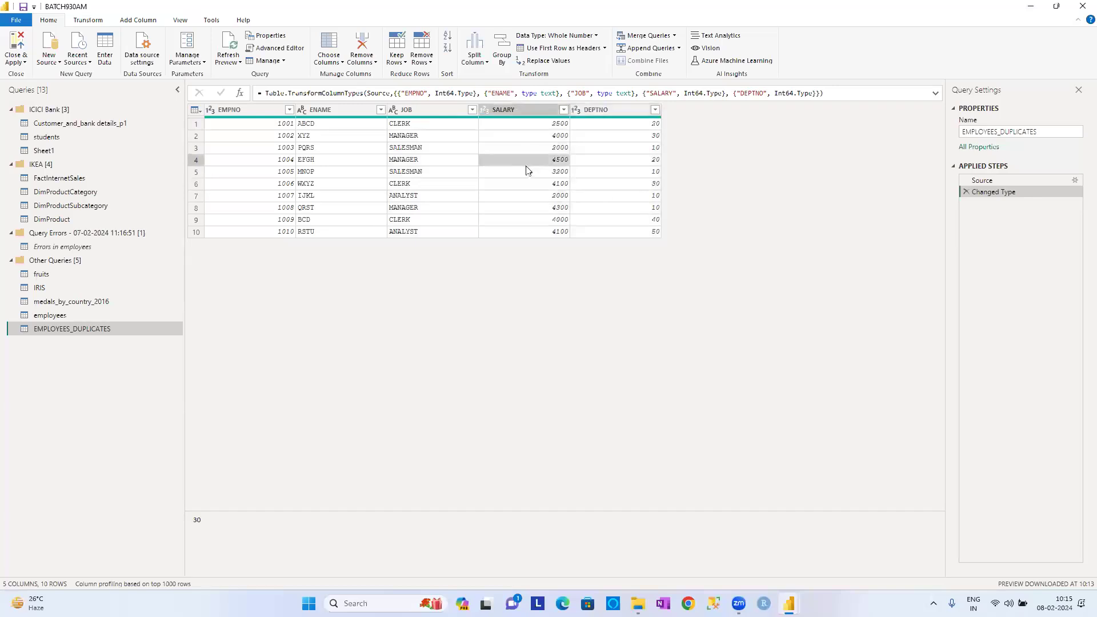
pyautogui.click(493, 172)
pyautogui.click(421, 171)
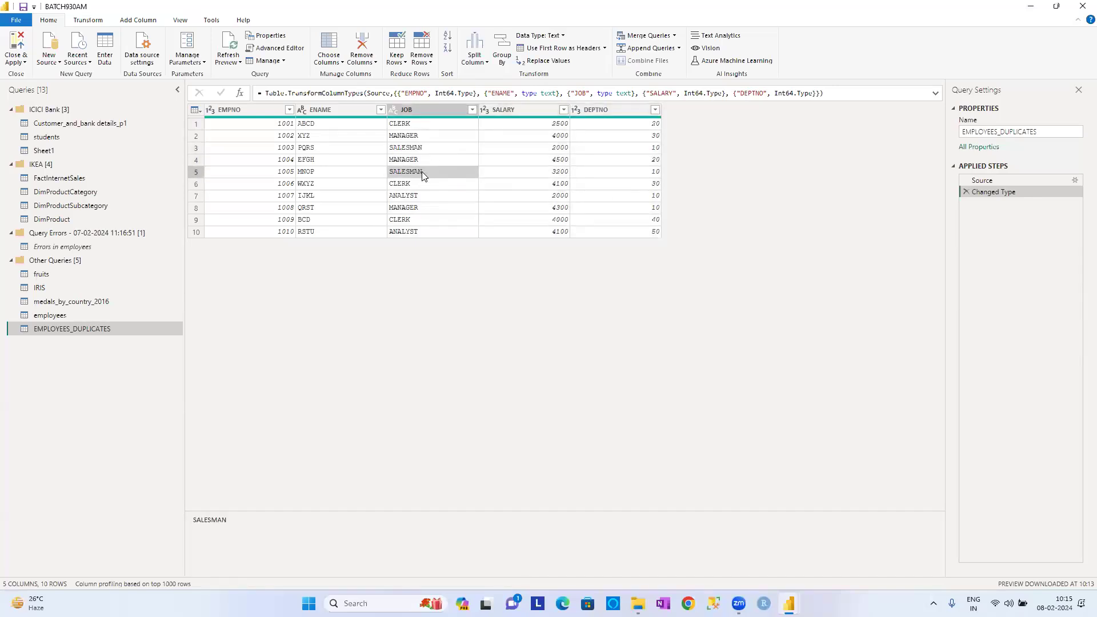
# Apply Keep Duplicates to the JOB column alone, and remove the Kept Duplicates step.
pyautogui.click(435, 111)
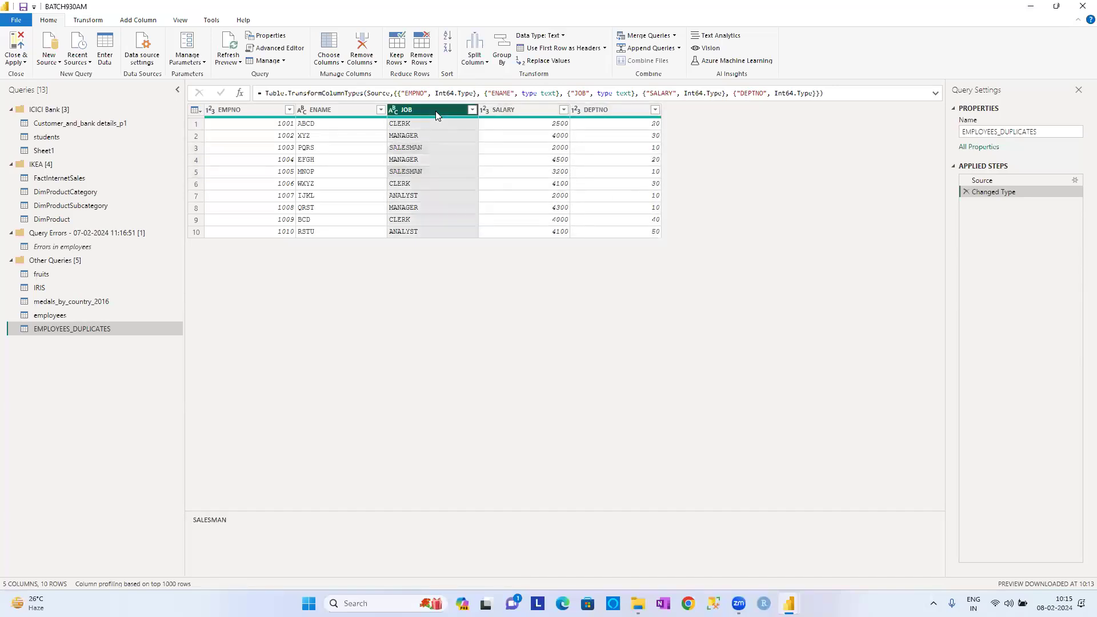
pyautogui.click(403, 66)
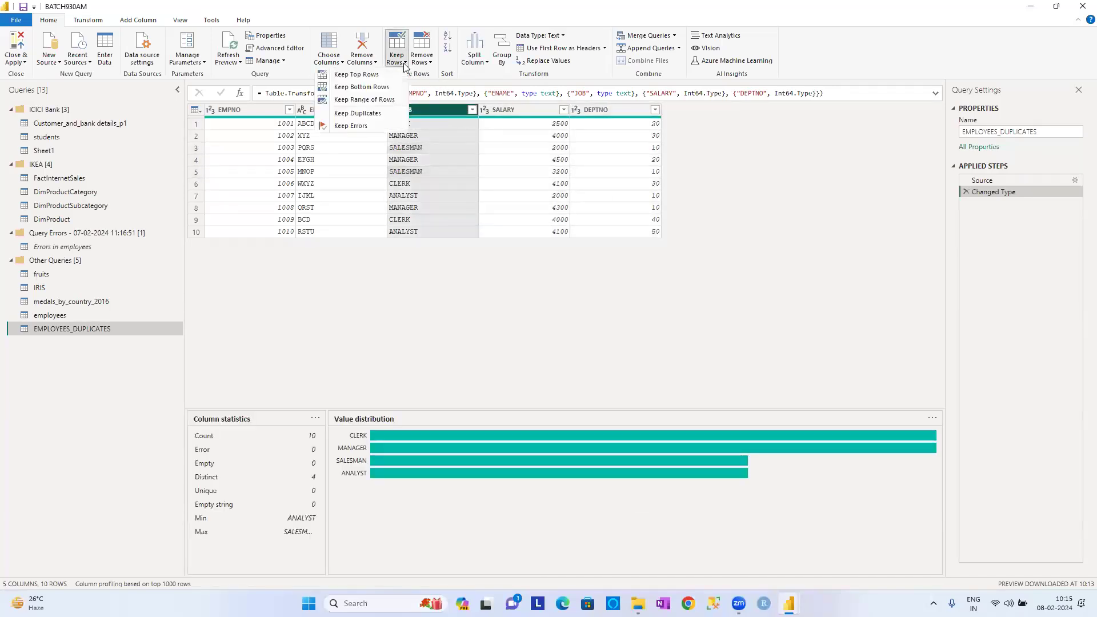
pyautogui.click(390, 116)
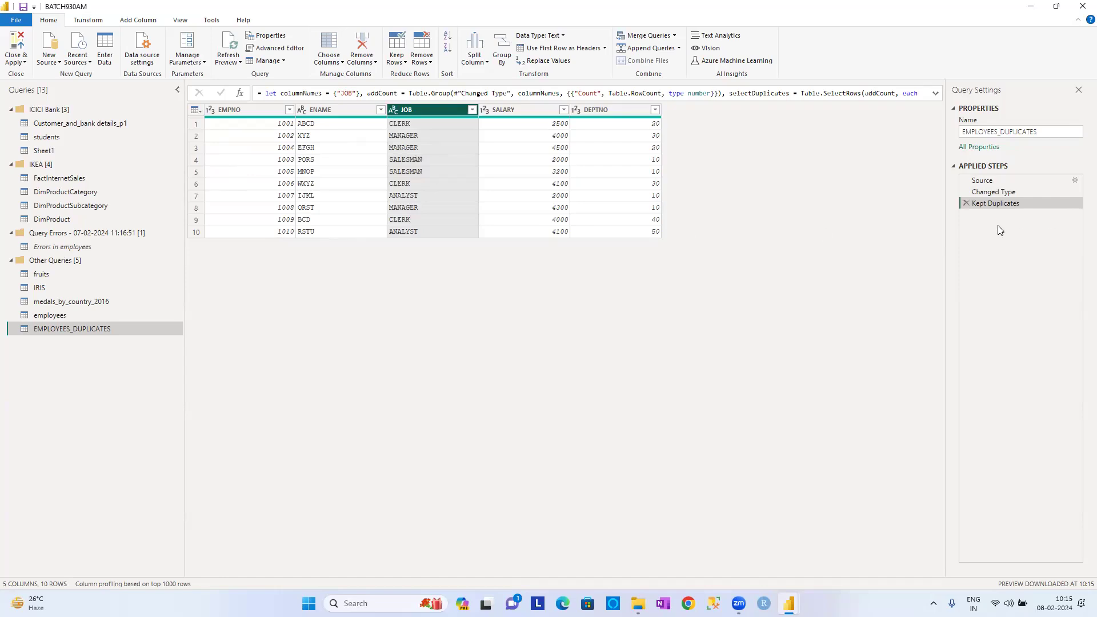
pyautogui.click(966, 203)
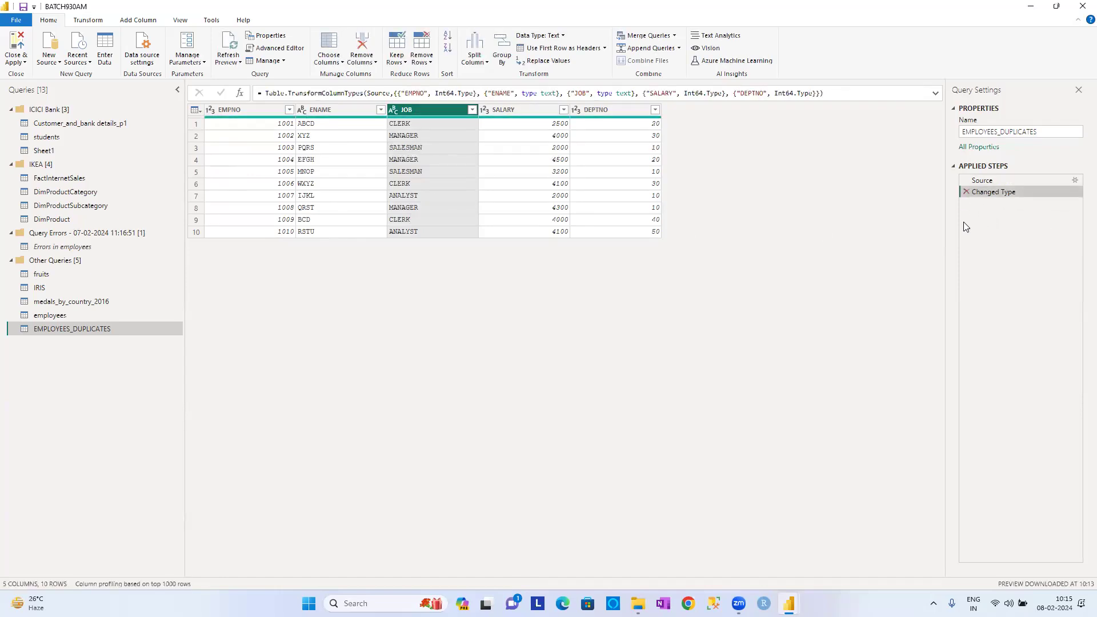
# Apply Keep Duplicates to the SALARY column alone, and remove the Kept Duplicates step.
pyautogui.click(517, 113)
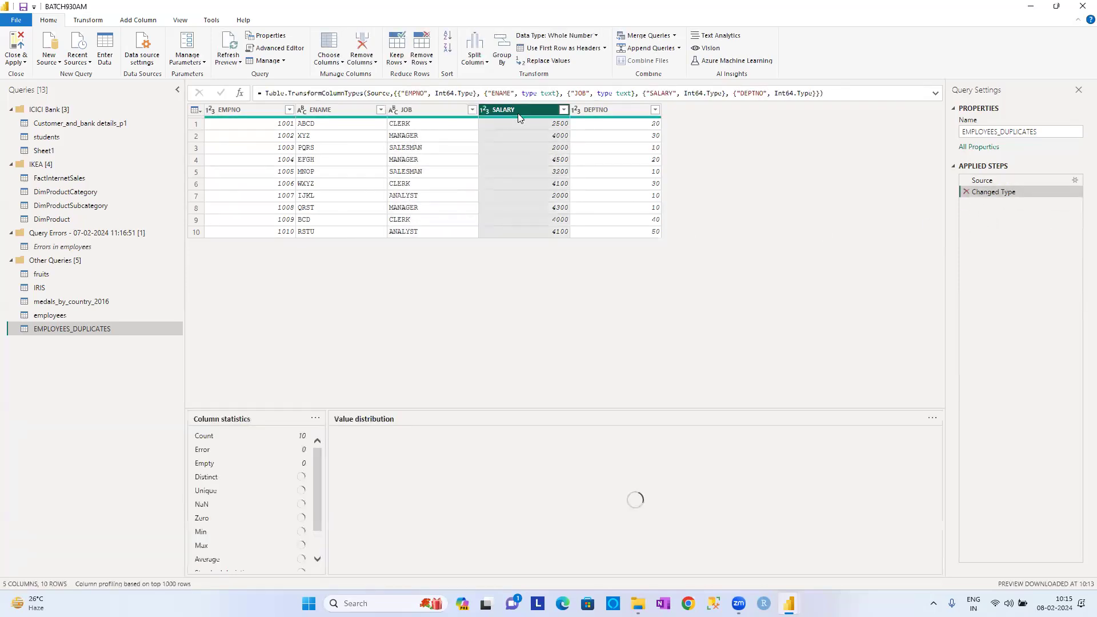
pyautogui.click(398, 61)
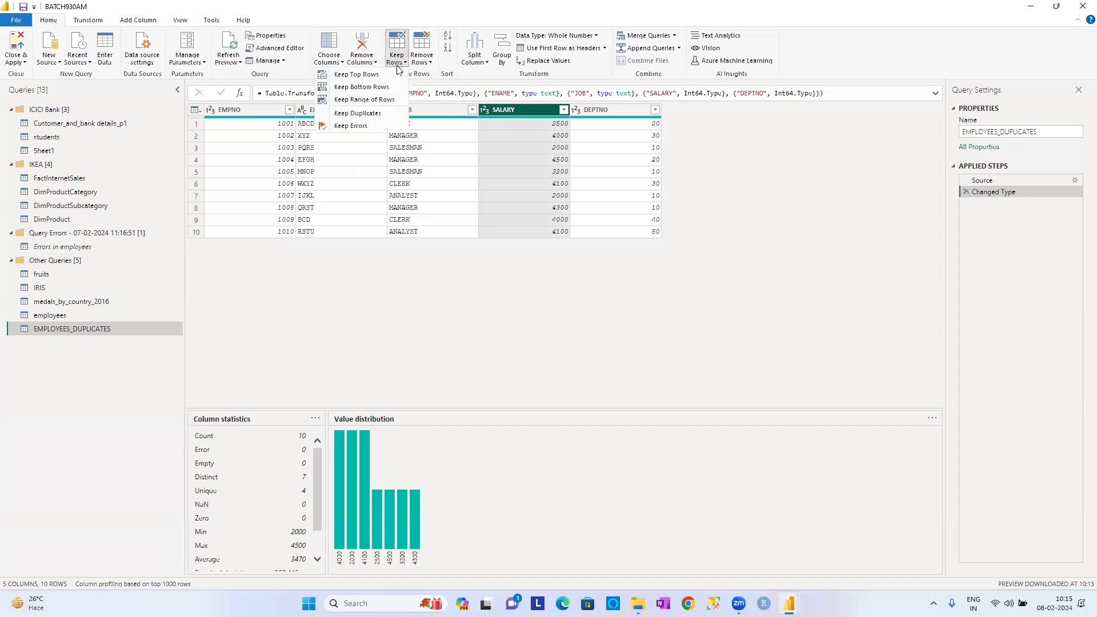
pyautogui.click(386, 117)
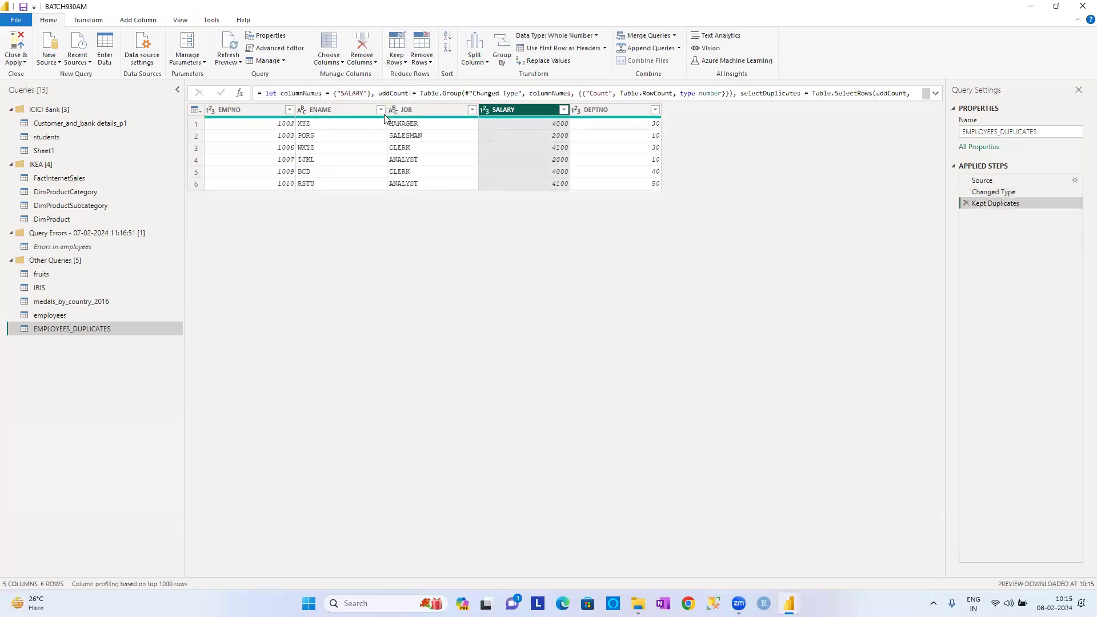
pyautogui.click(965, 203)
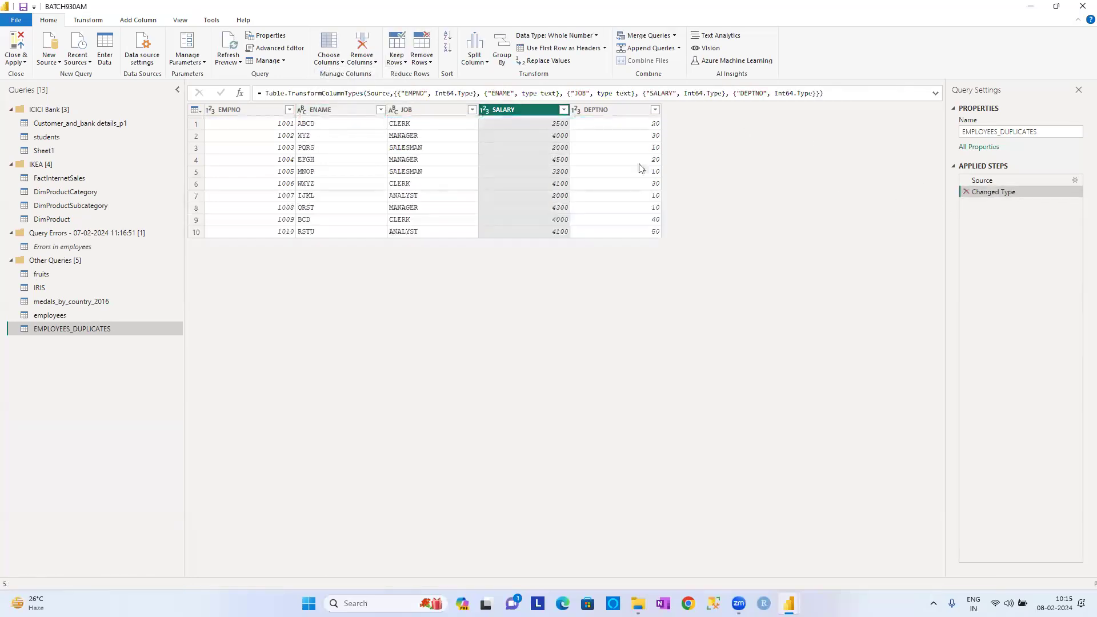
# Apply Keep Duplicates to the DEPTNO column alone again, and remove the Kept Duplicates step.
pyautogui.click(606, 113)
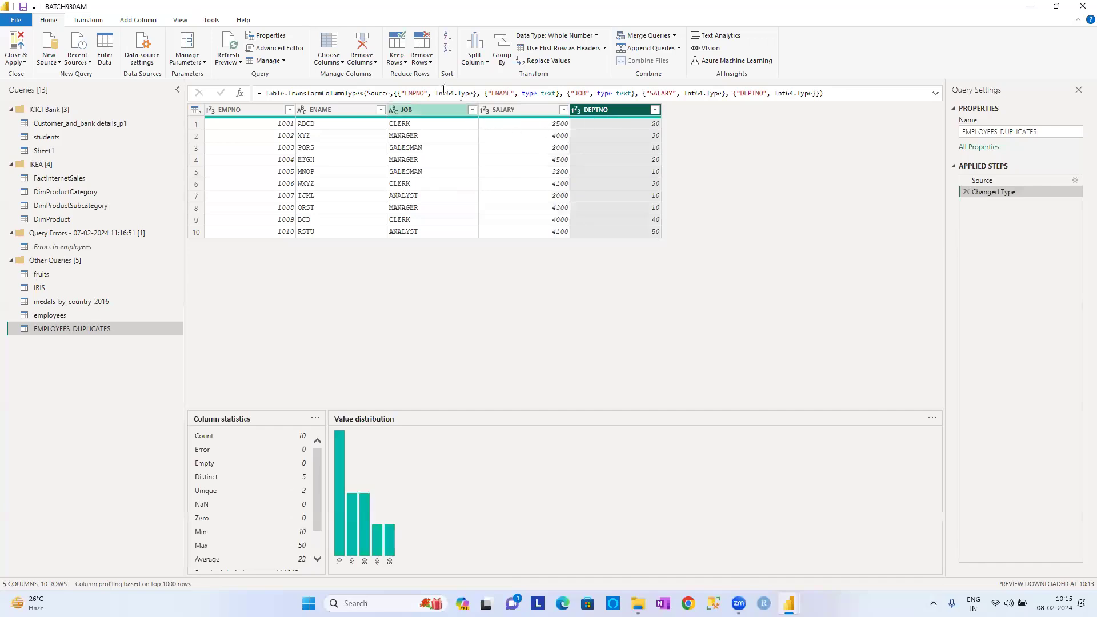
pyautogui.click(402, 65)
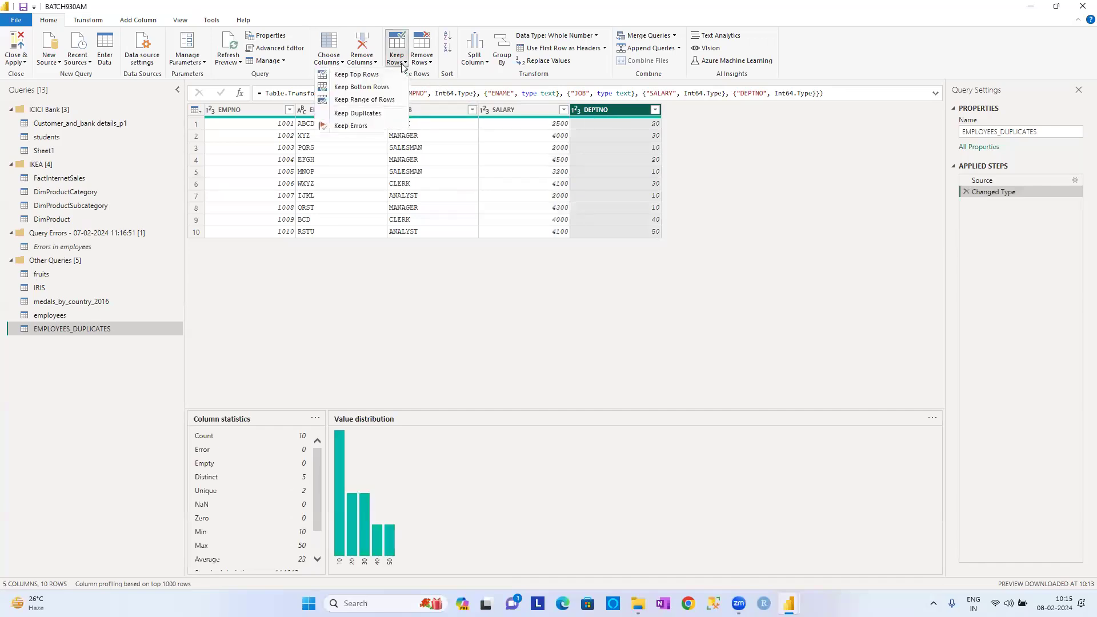
pyautogui.click(389, 114)
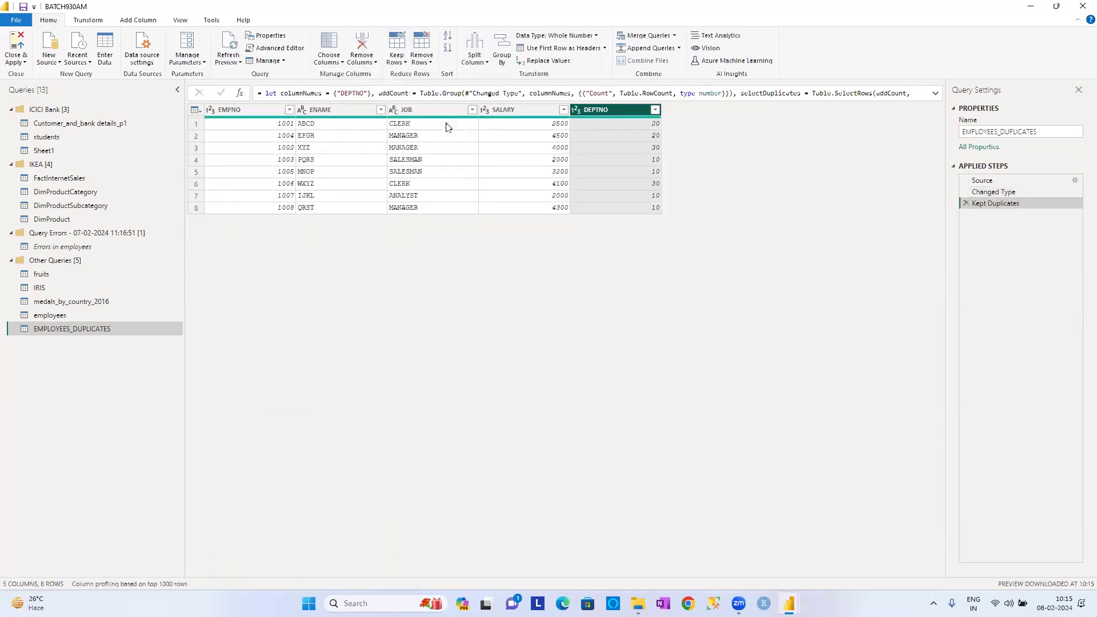
pyautogui.click(965, 203)
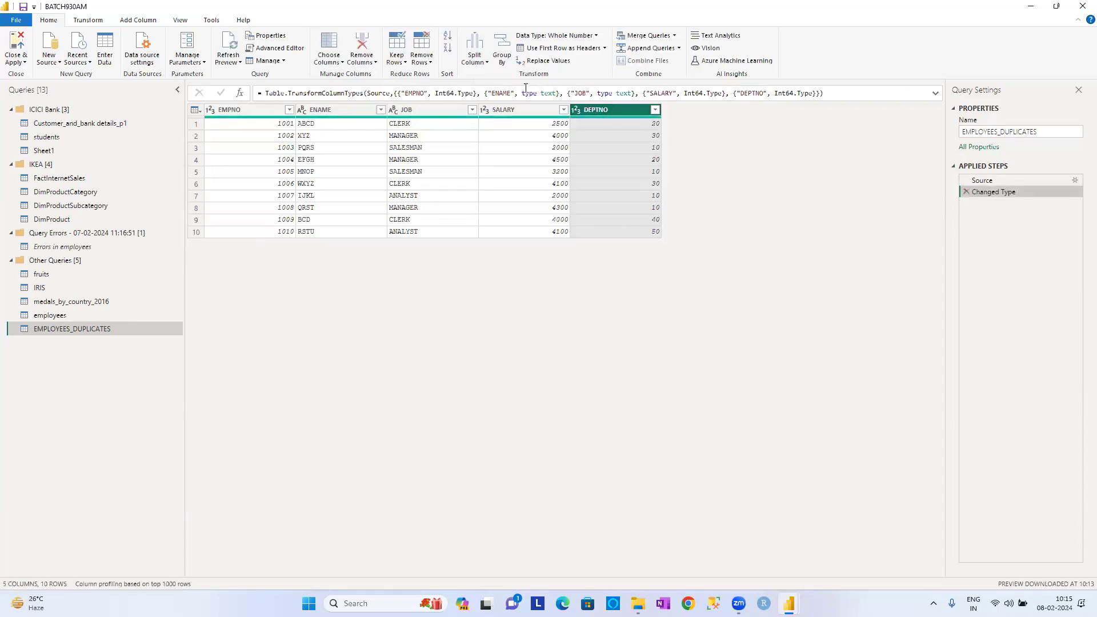
# Repeat Keep Duplicates on the combination of JOB, SALARY and DEPTNO, and delete the Kept Duplicates step.
pyautogui.click(451, 109)
pyautogui.keyDown('ctrl'); pyautogui.click(503, 112); pyautogui.keyUp('ctrl')
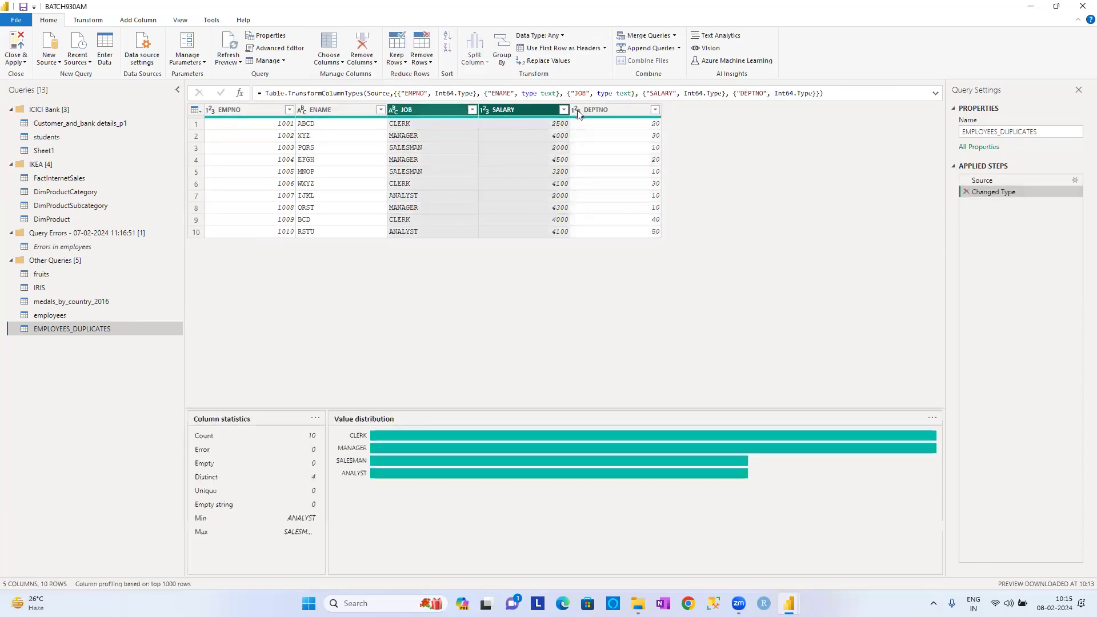
pyautogui.keyDown('ctrl'); pyautogui.click(578, 111); pyautogui.keyUp('ctrl')
pyautogui.click(402, 64)
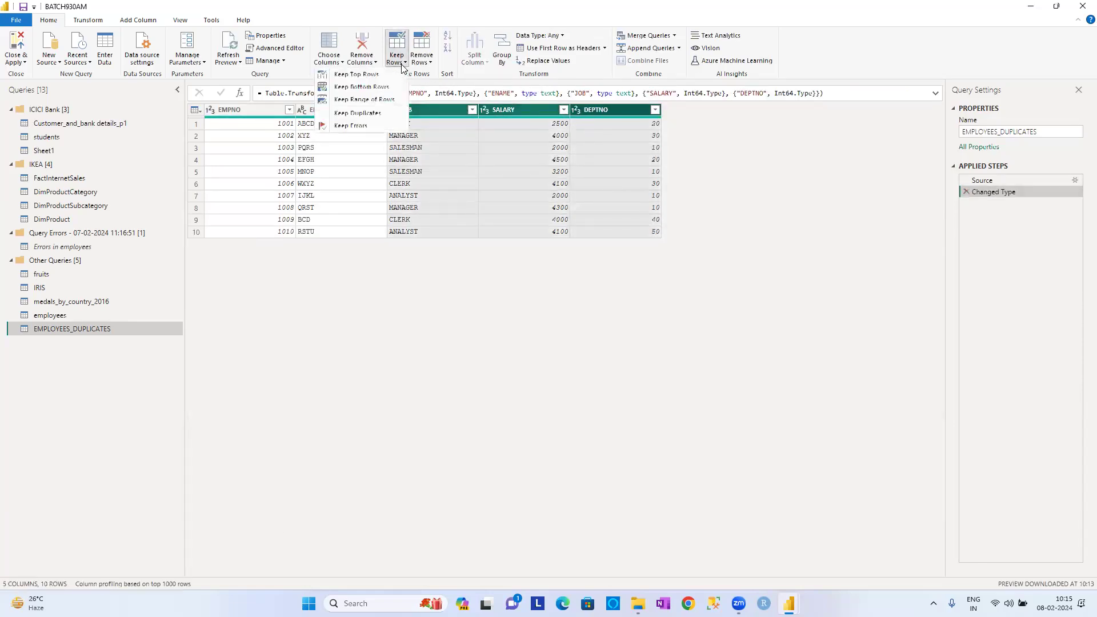
pyautogui.click(386, 114)
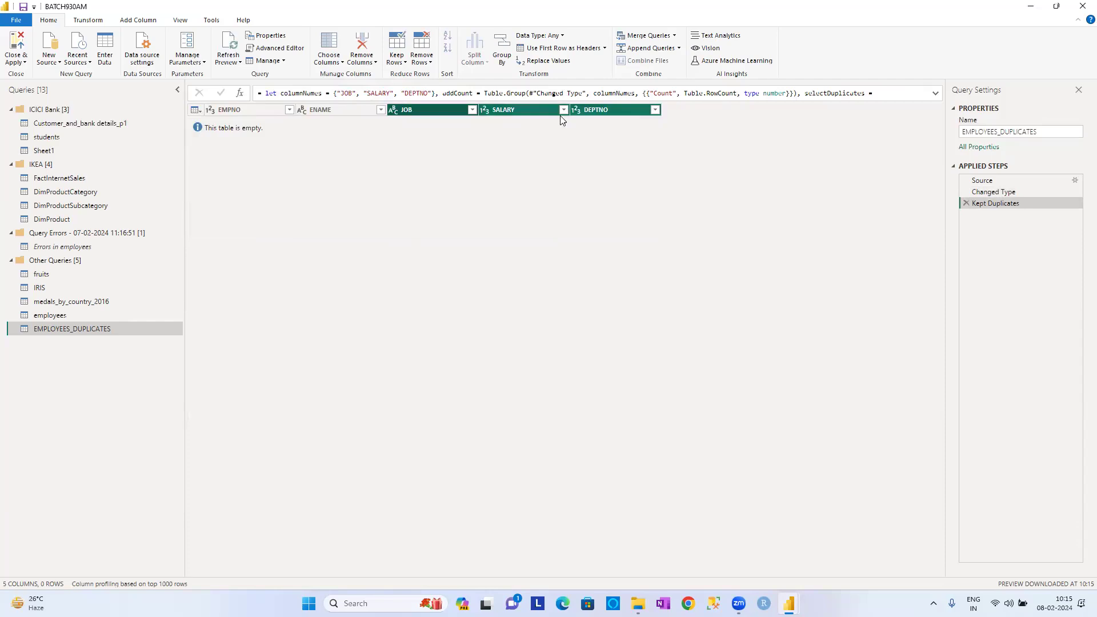
pyautogui.click(966, 203)
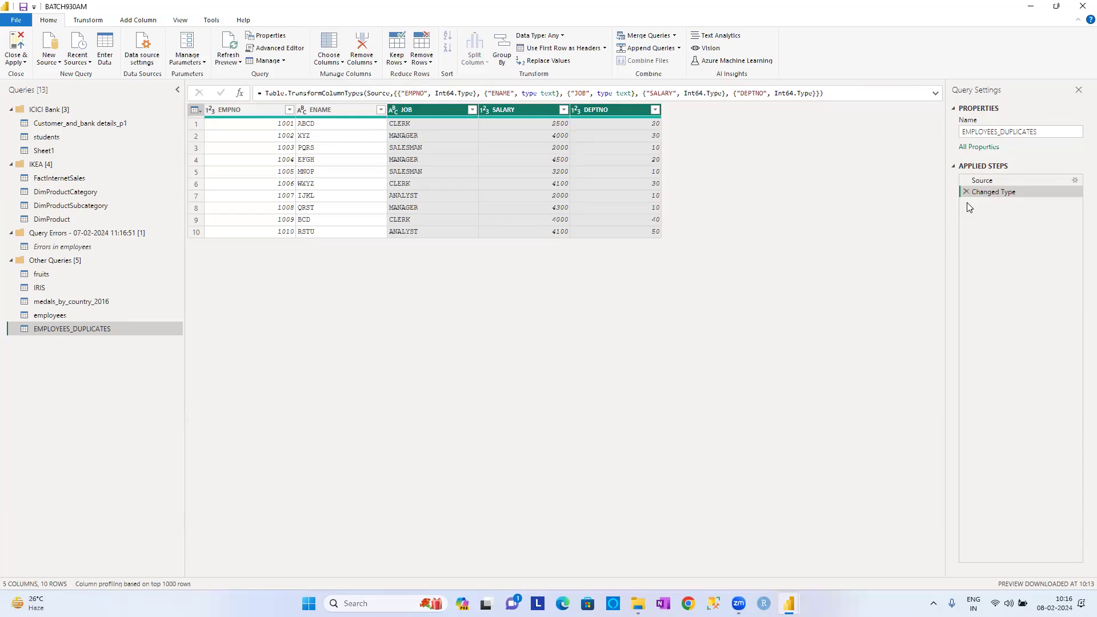
# Highlight the DEPTNO column alone, SALARY with DEPTNO, and all three of JOB, SALARY and DEPTNO to compare the column combinations.
pyautogui.click(621, 114)
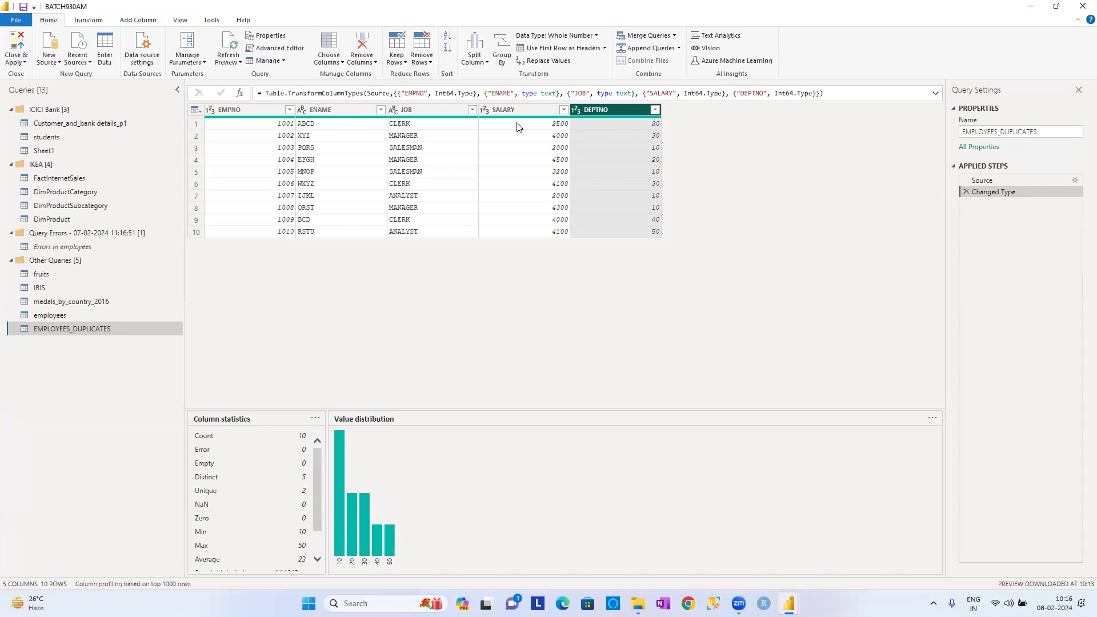
pyautogui.click(557, 113)
pyautogui.keyDown('ctrl'); pyautogui.click(585, 114); pyautogui.keyUp('ctrl')
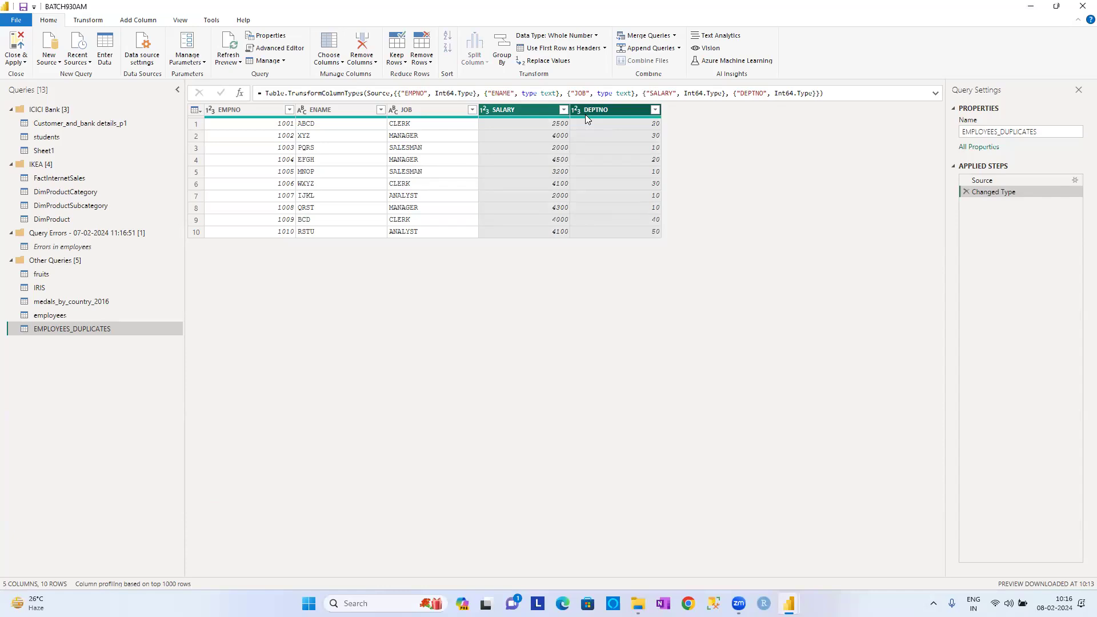
pyautogui.keyDown('ctrl'); pyautogui.click(433, 110); pyautogui.keyUp('ctrl')
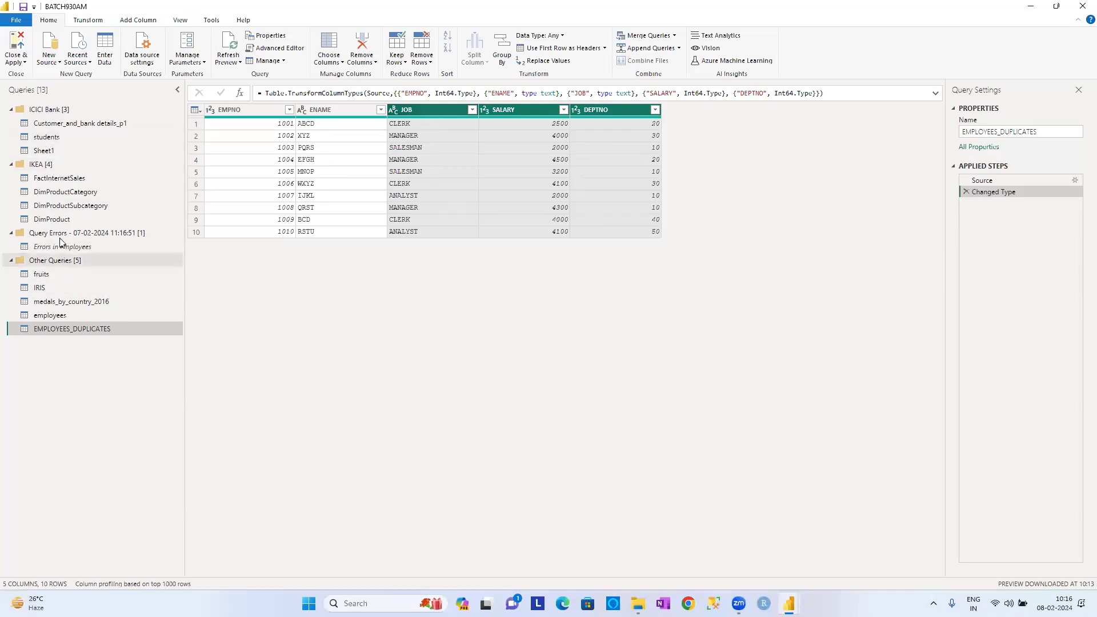
pyautogui.click(57, 219)
pyautogui.click(63, 192)
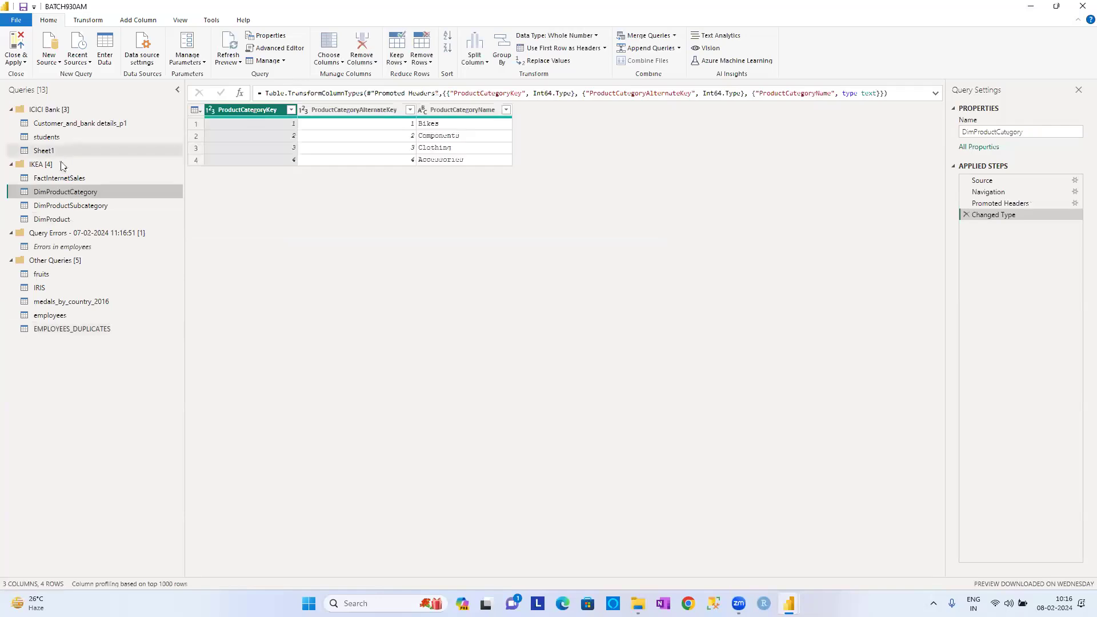
pyautogui.click(16, 235)
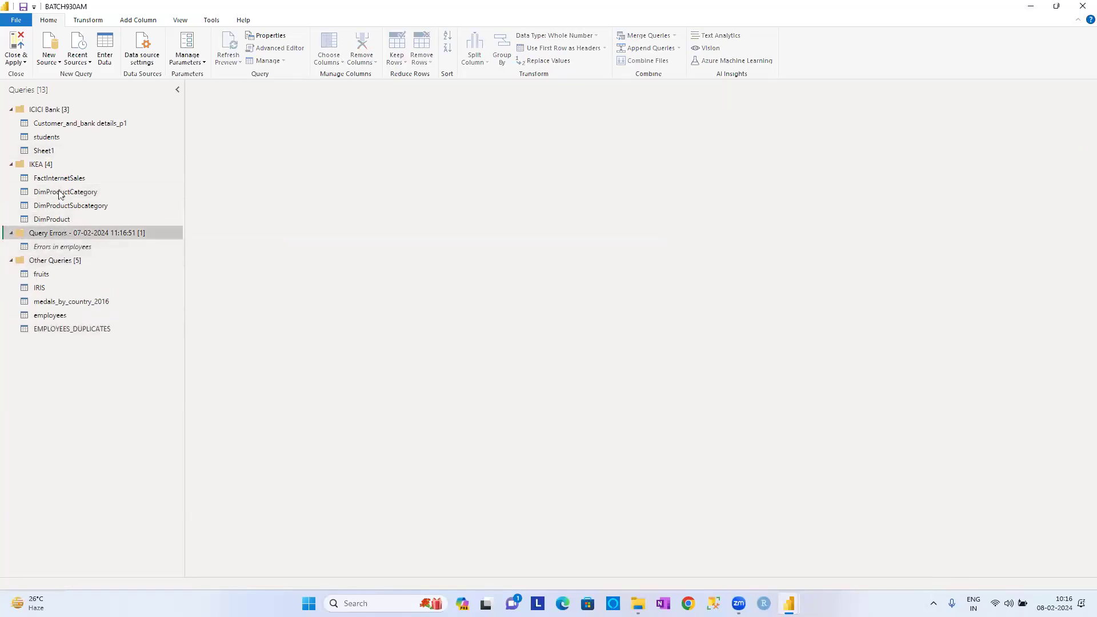
# Add a new Text/CSV query from usedcars.csv in the Data folder to the Other Queries group.
pyautogui.rightClick(48, 260)
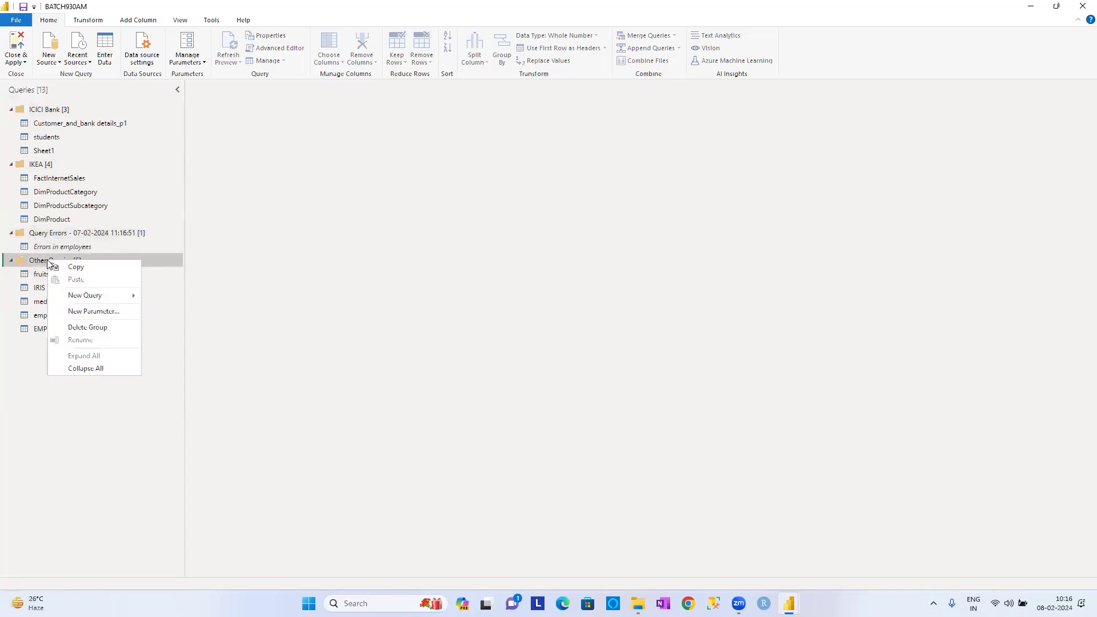
pyautogui.moveTo(80, 296)
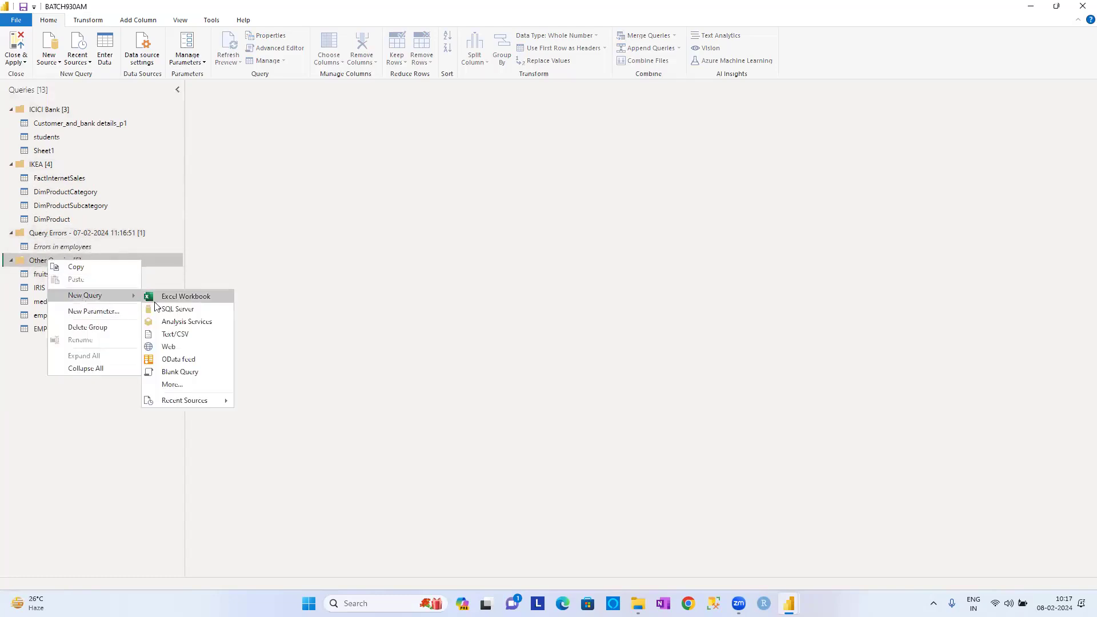
pyautogui.click(172, 334)
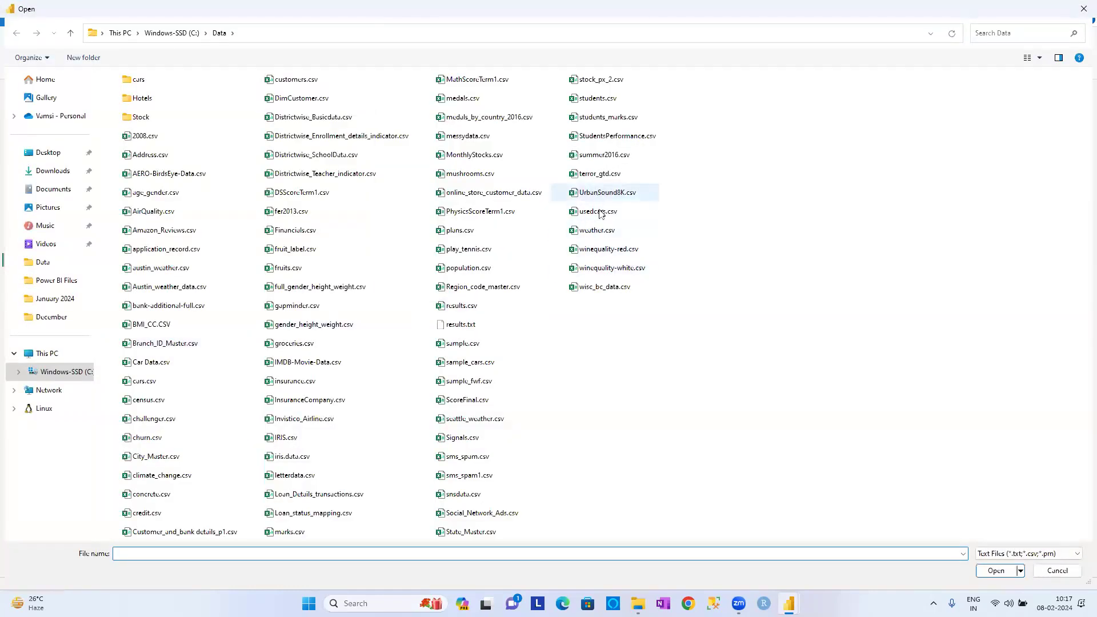
pyautogui.click(601, 212)
pyautogui.click(982, 575)
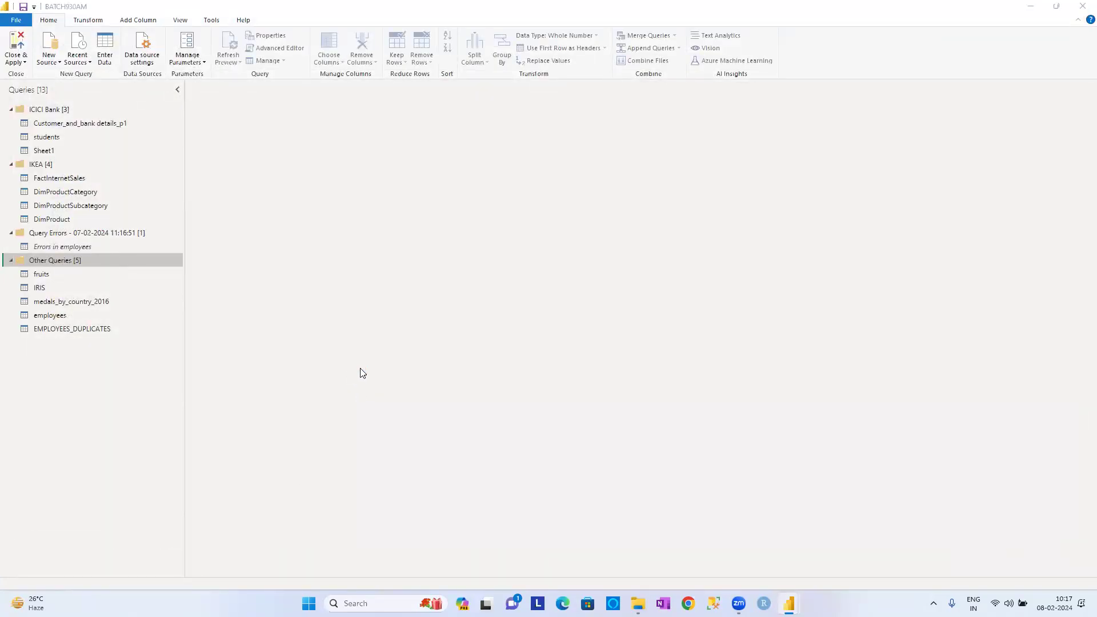
pyautogui.click(718, 460)
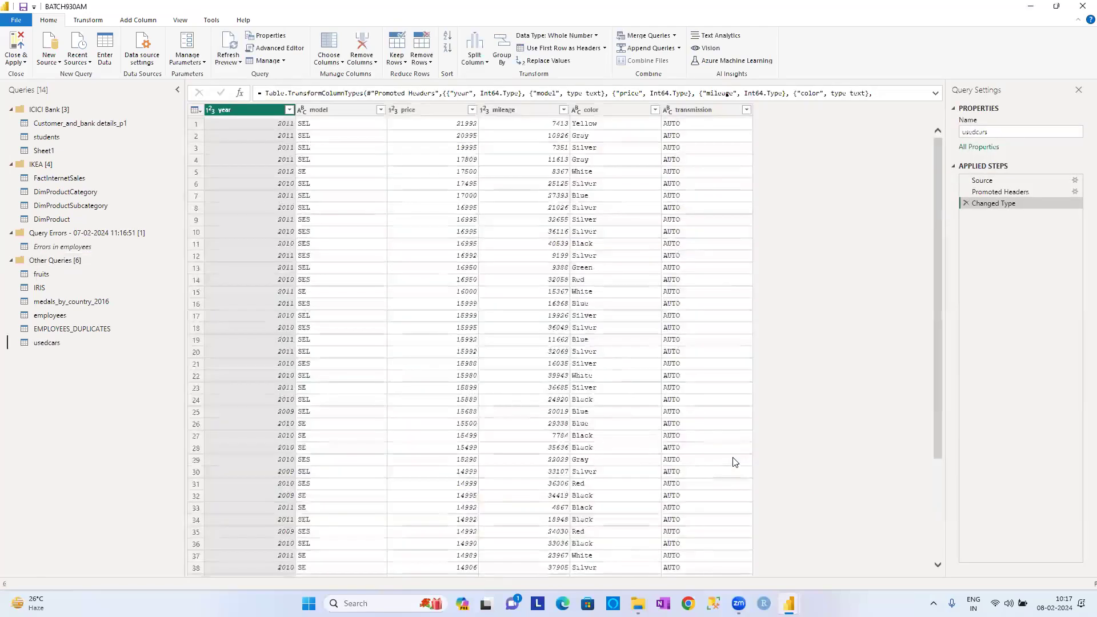
# Apply Keep Duplicates to the model column alone in usedcars, and remove the Kept Duplicates step.
pyautogui.click(347, 109)
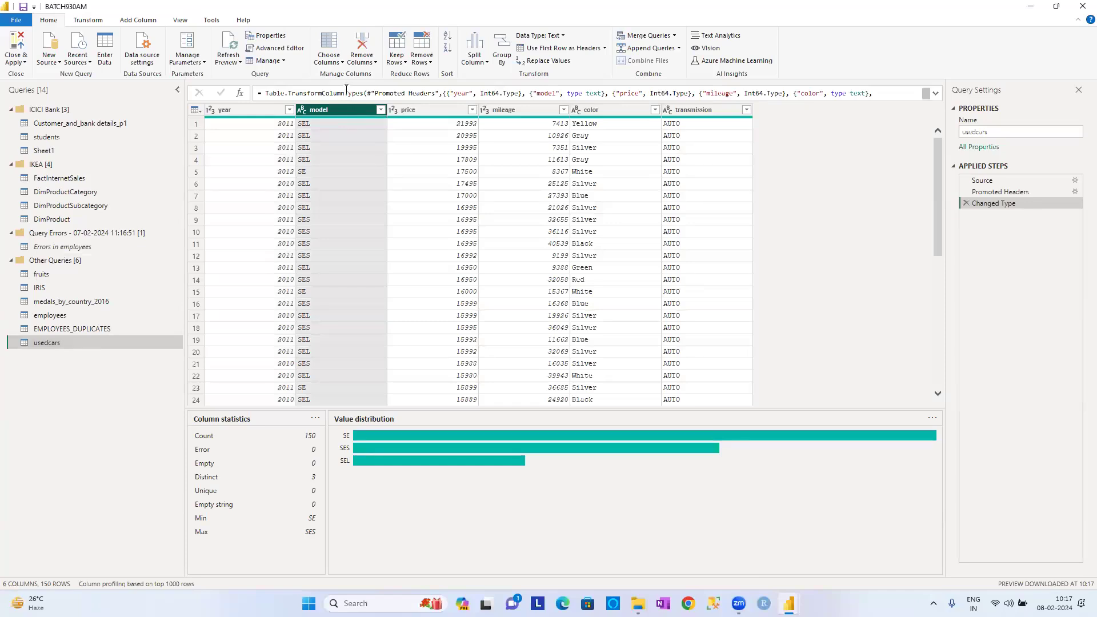
pyautogui.click(395, 68)
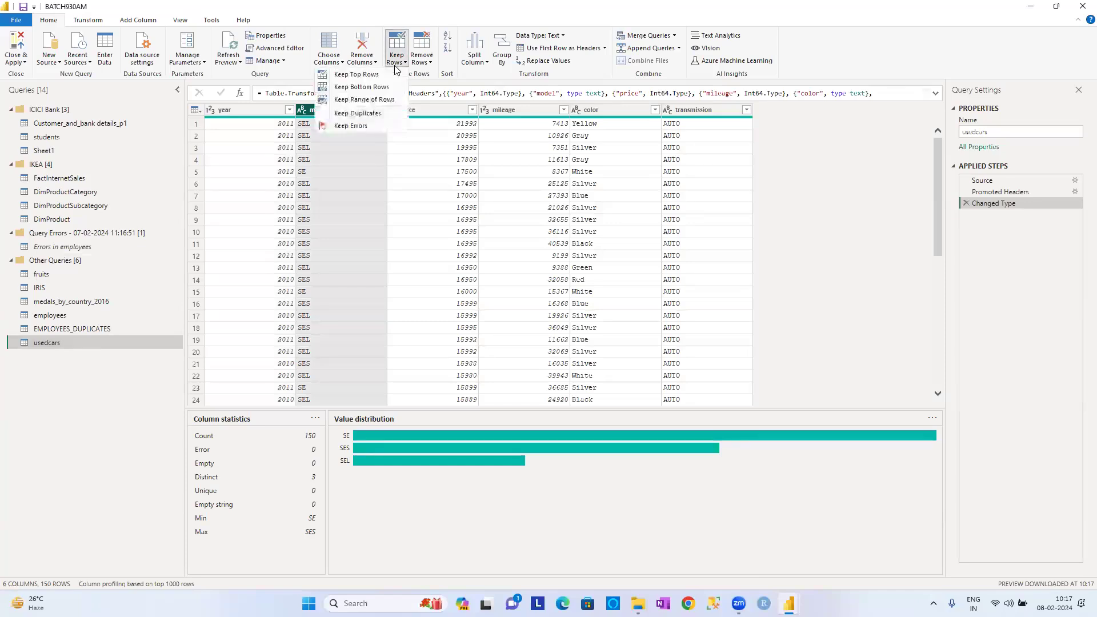
pyautogui.click(380, 113)
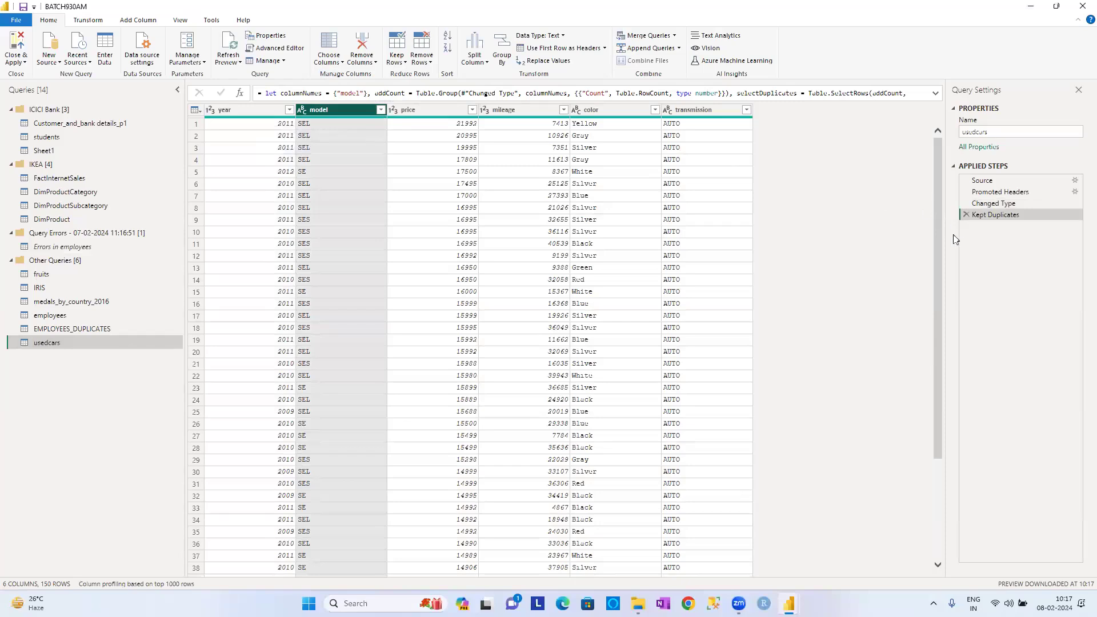
pyautogui.click(964, 214)
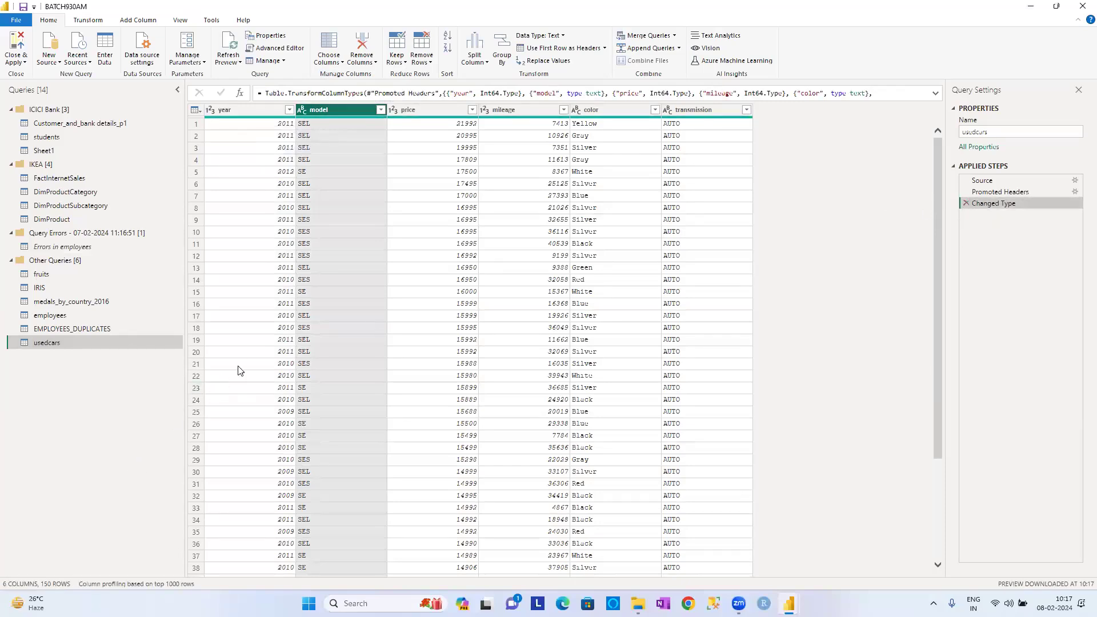
pyautogui.scroll(-4, 238, 369)
pyautogui.scroll(4, 239, 369)
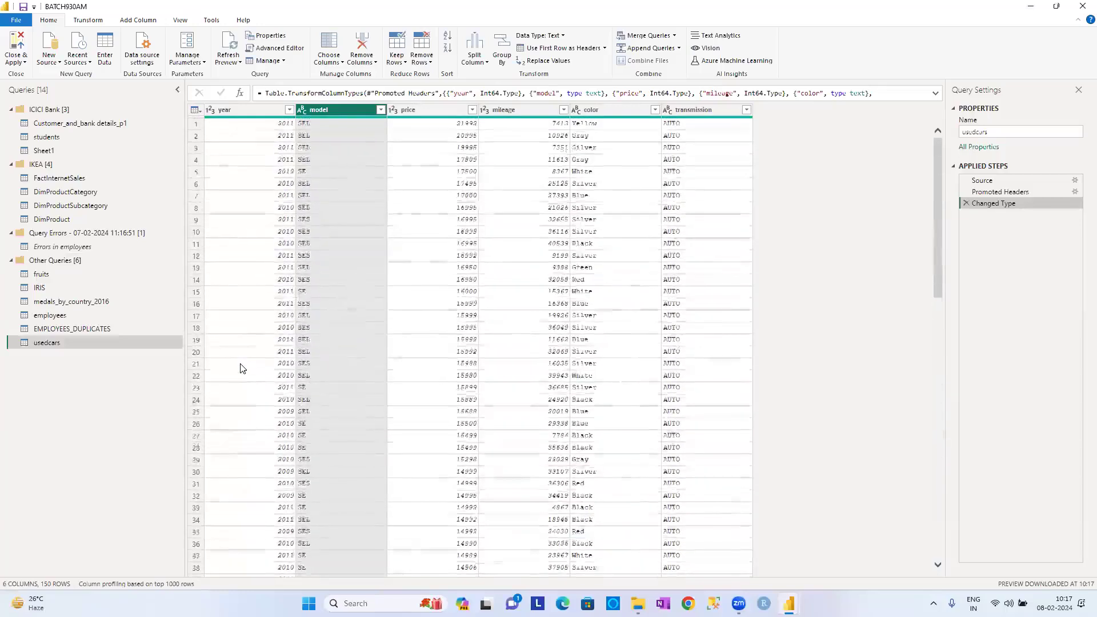
# Apply Keep Duplicates to the price column alone, review the kept rows, and remove the Kept Duplicates step.
pyautogui.click(430, 112)
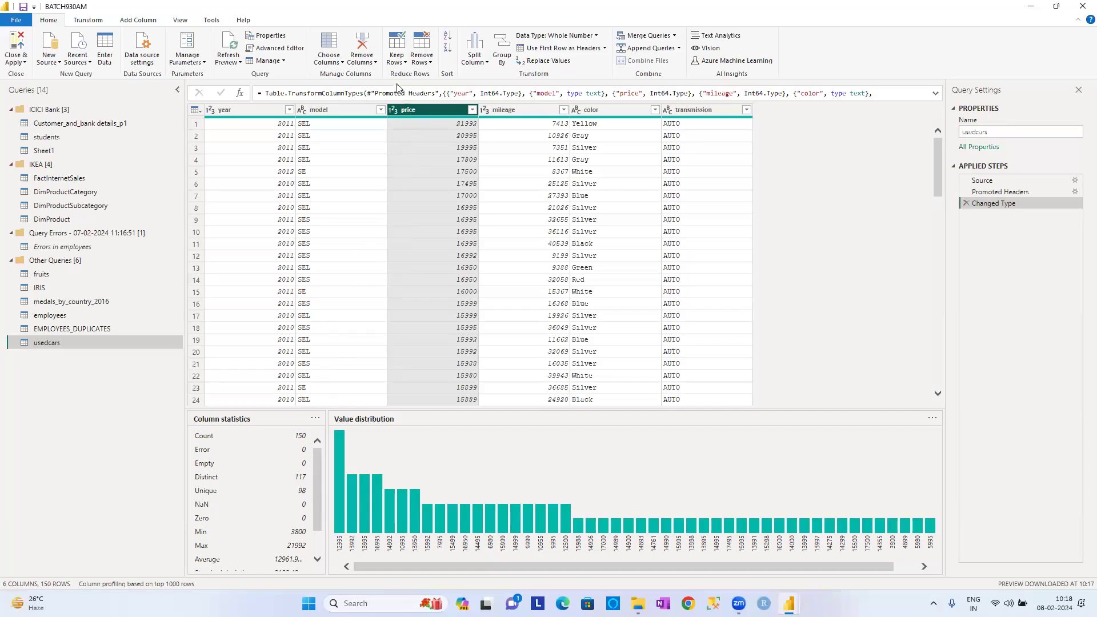
pyautogui.click(396, 58)
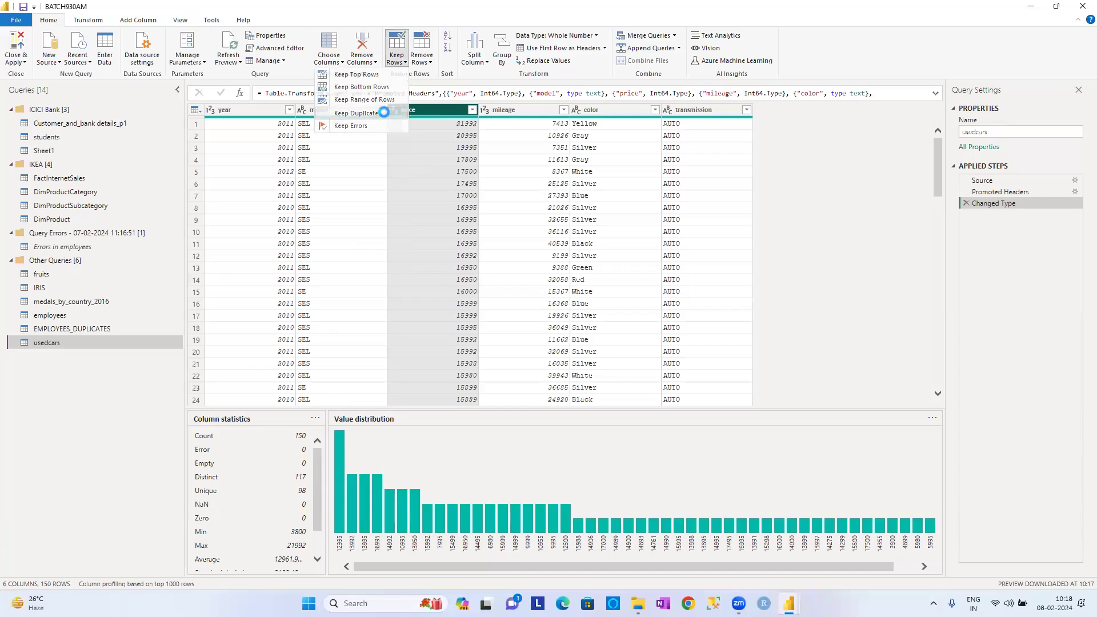
pyautogui.click(383, 113)
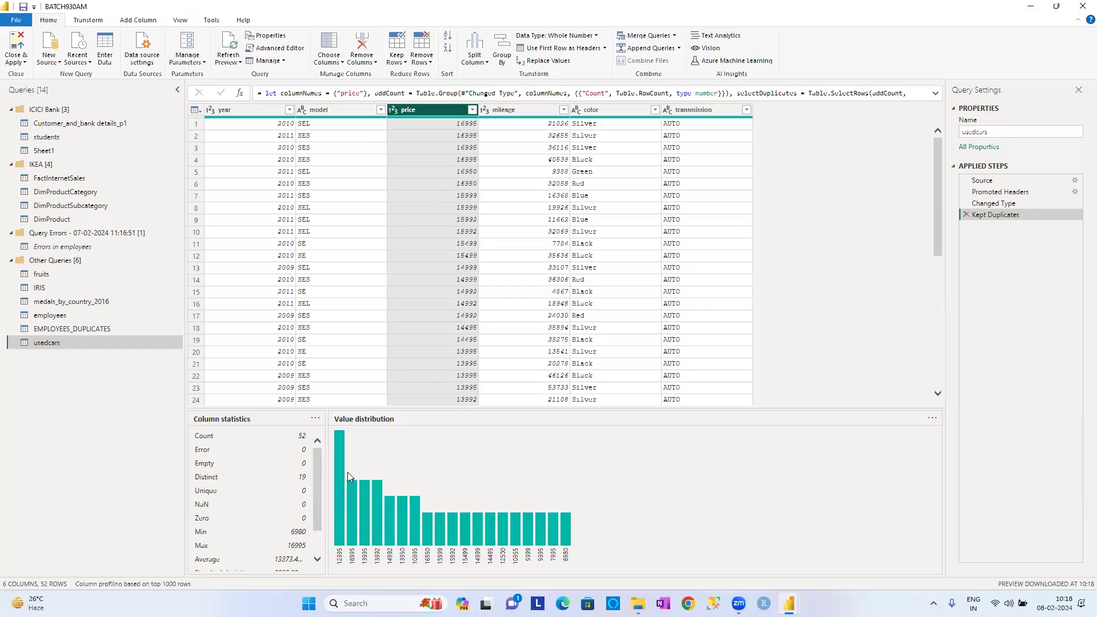
pyautogui.scroll(-9, 455, 311)
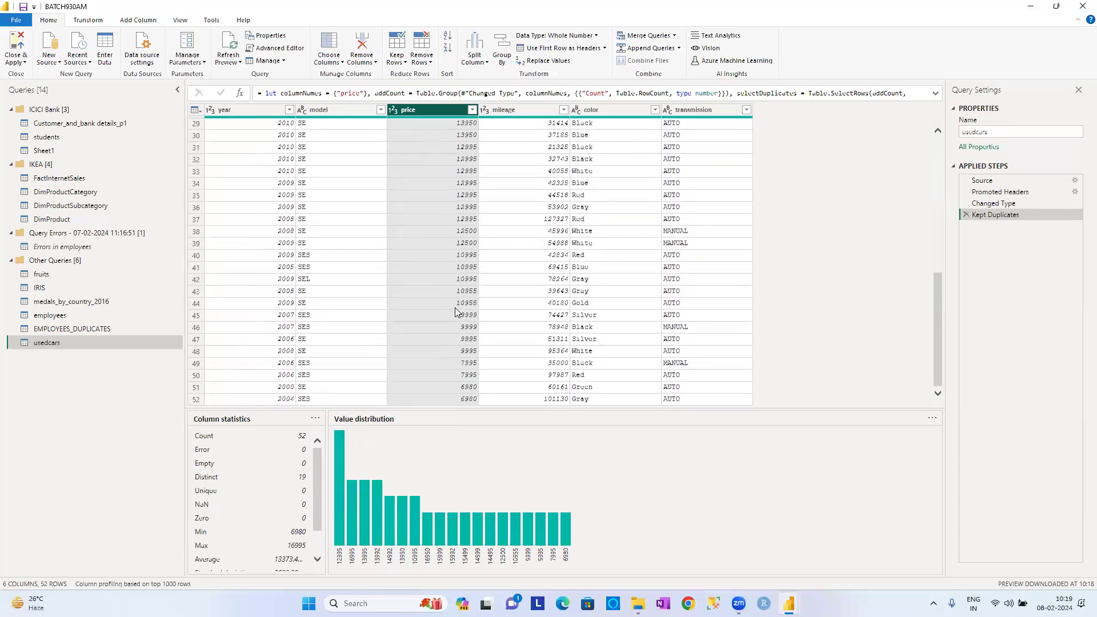
pyautogui.scroll(9, 455, 312)
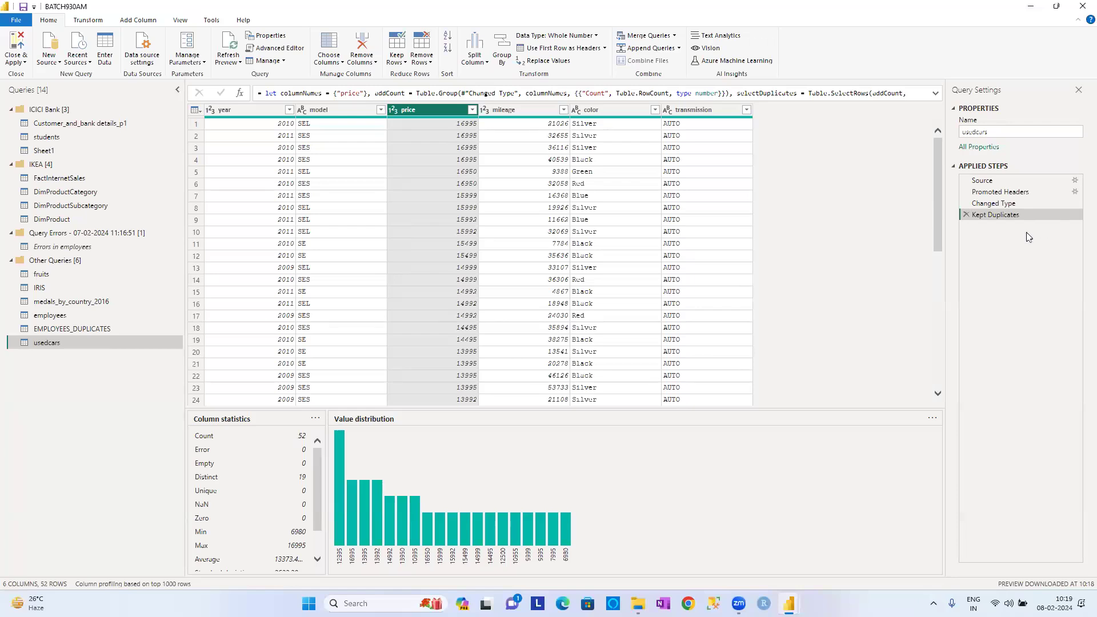
pyautogui.click(967, 216)
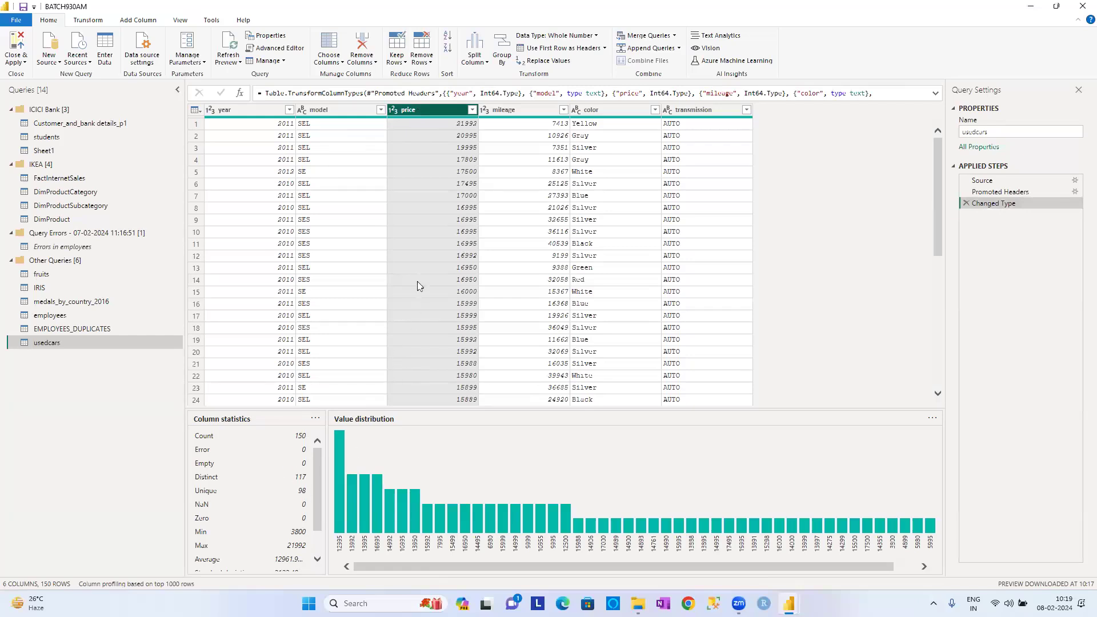
# Apply Keep Duplicates to the combination of the model and price columns.
pyautogui.click(357, 110)
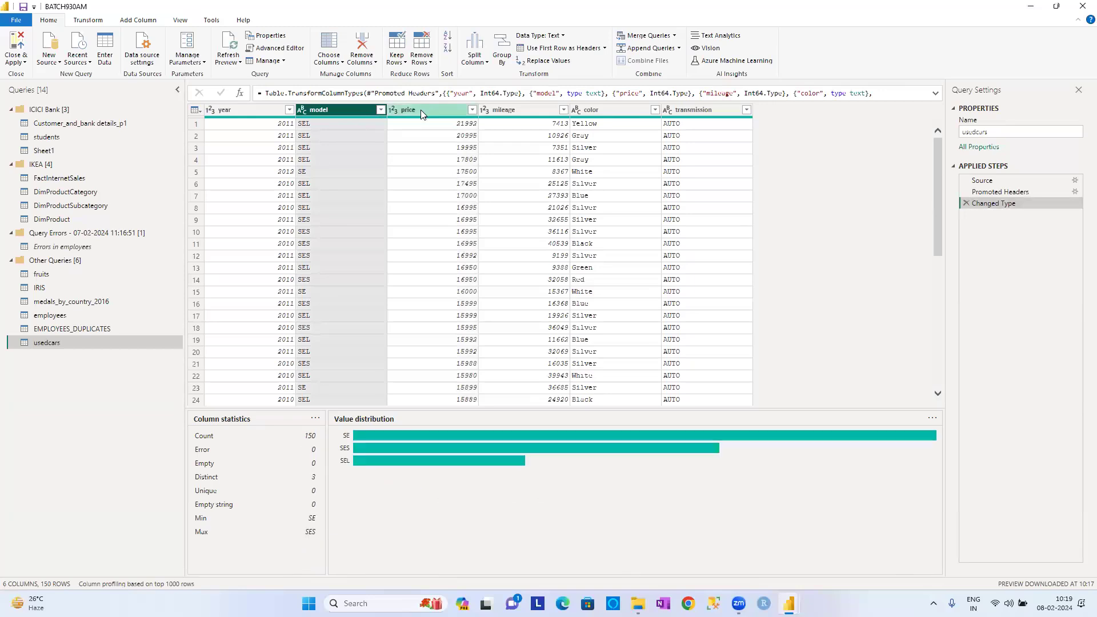
pyautogui.keyDown('ctrl'); pyautogui.click(420, 110); pyautogui.keyUp('ctrl')
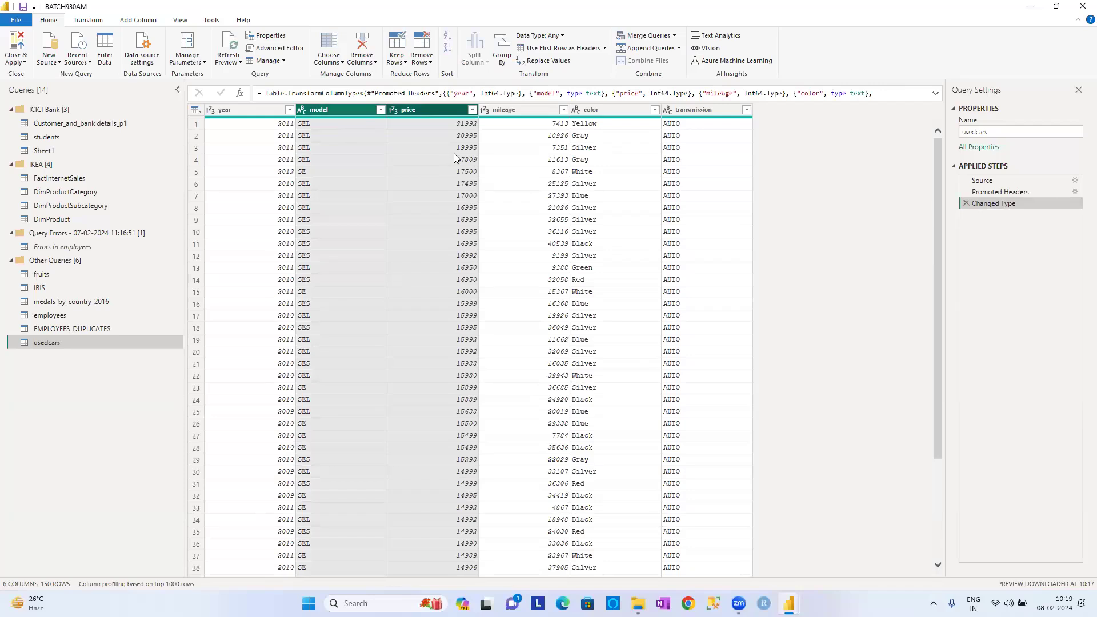
pyautogui.click(397, 63)
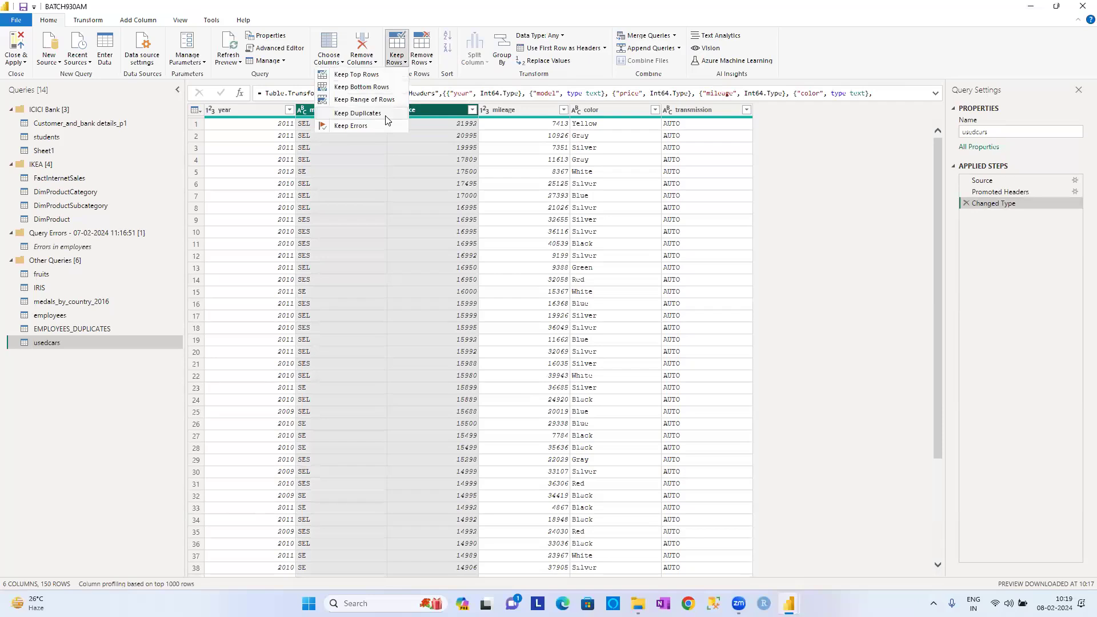
pyautogui.click(381, 113)
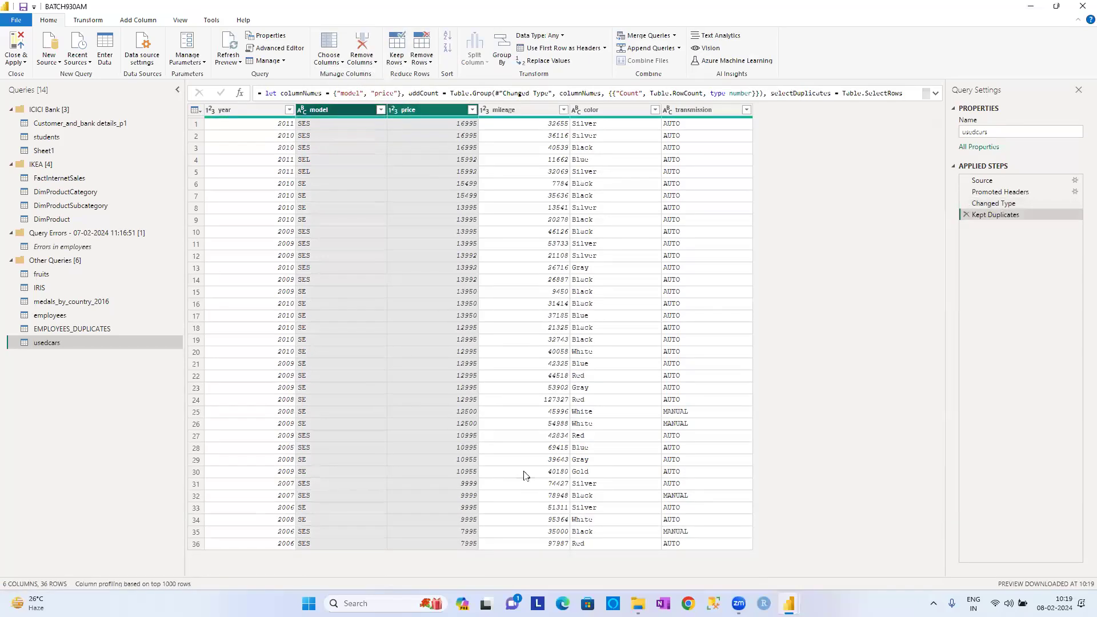
# Compare the repeated model and price pairs in the kept rows, and delete the Kept Duplicates step.
pyautogui.click(356, 111)
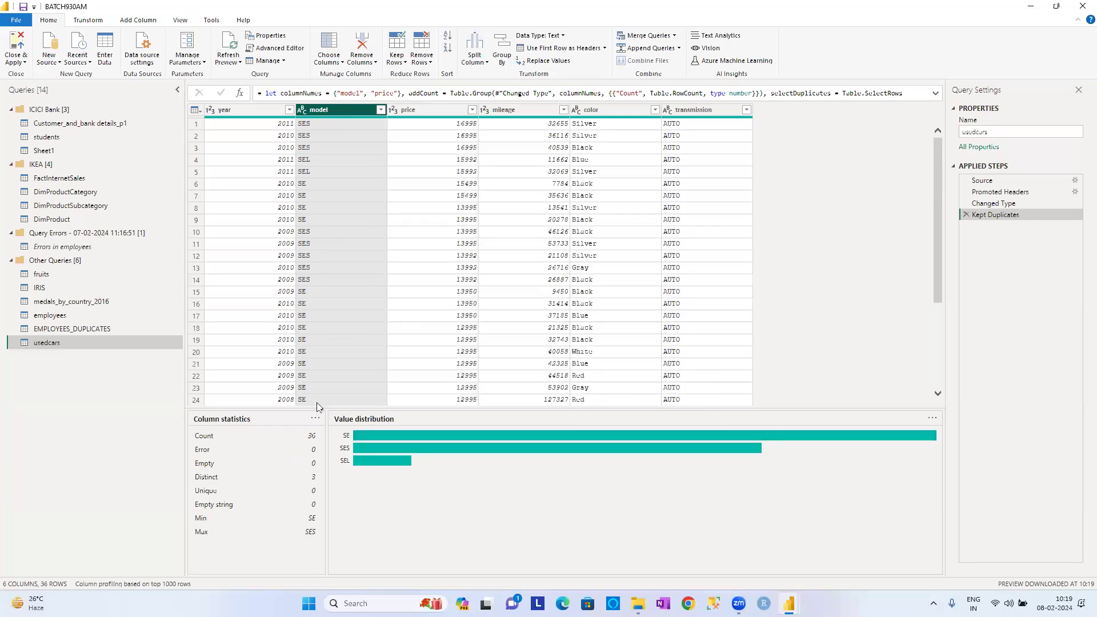
pyautogui.click(340, 377)
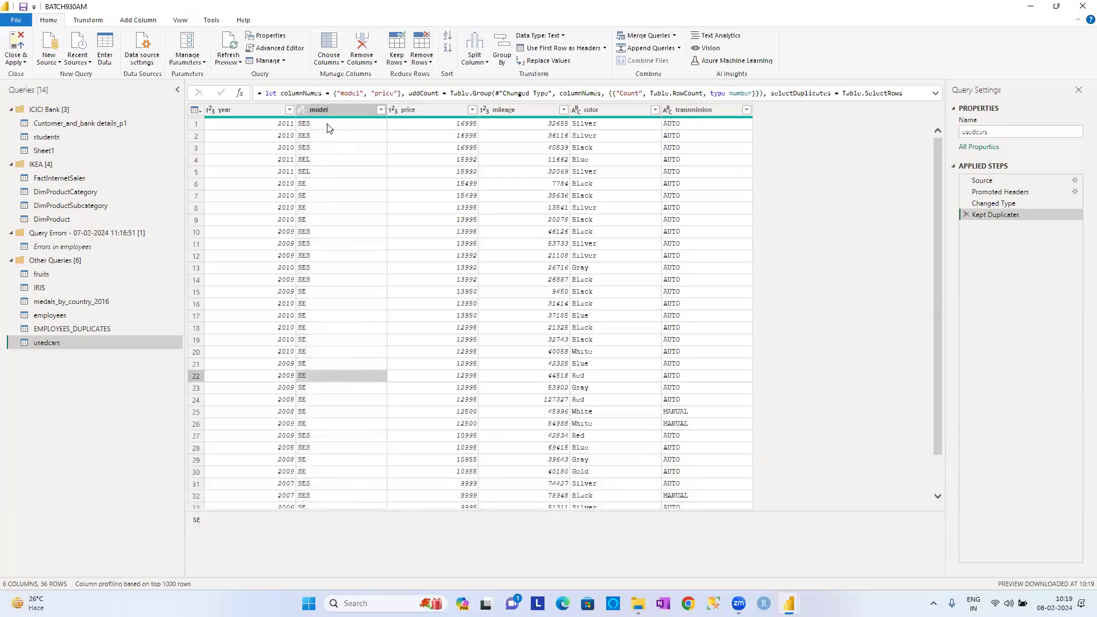
pyautogui.click(326, 124)
pyautogui.click(327, 146)
pyautogui.click(325, 135)
pyautogui.click(325, 125)
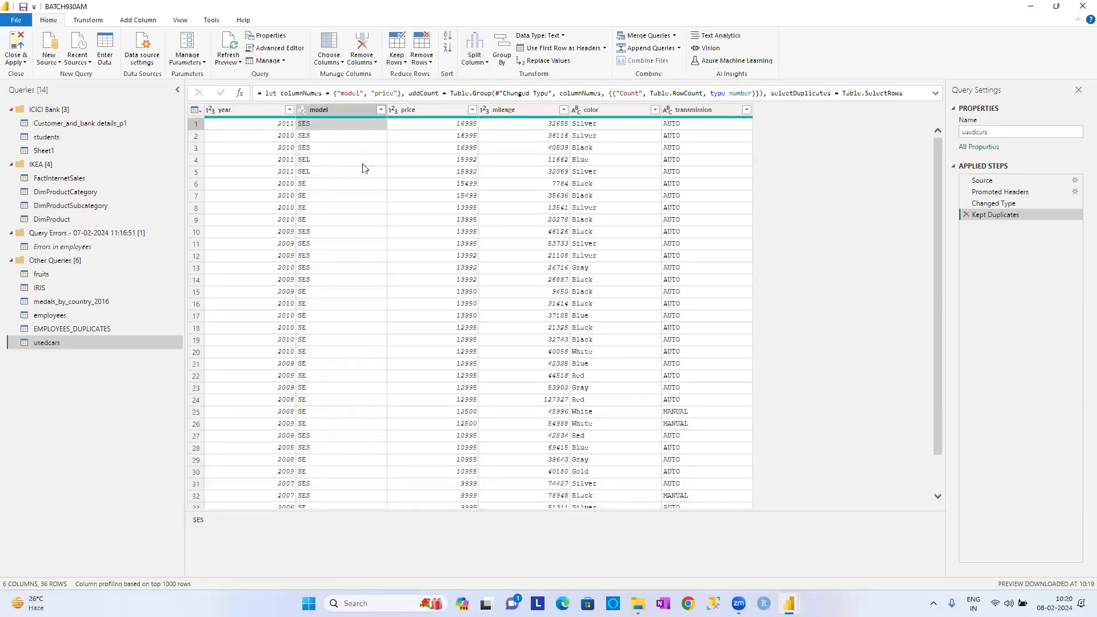
pyautogui.click(326, 160)
pyautogui.click(328, 172)
pyautogui.click(448, 161)
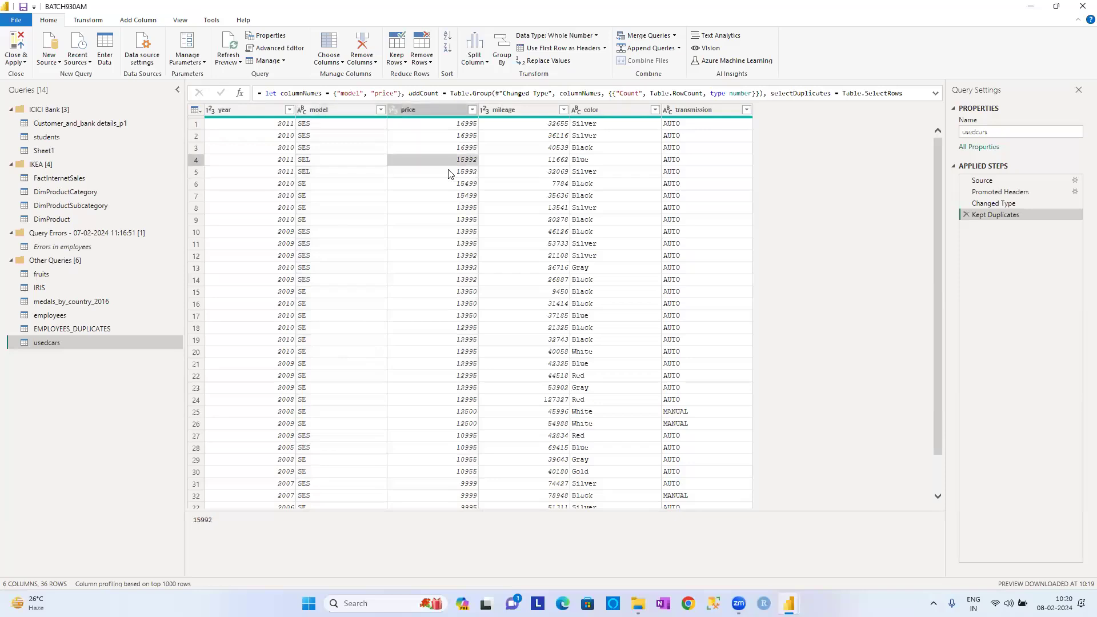
pyautogui.click(318, 184)
pyautogui.click(323, 220)
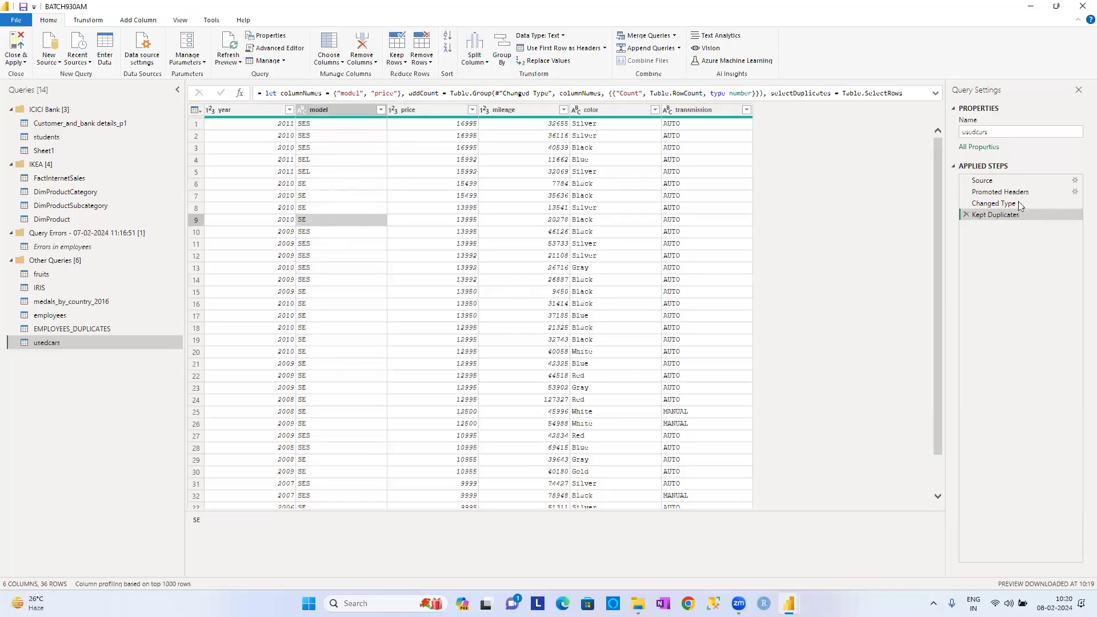
pyautogui.click(966, 214)
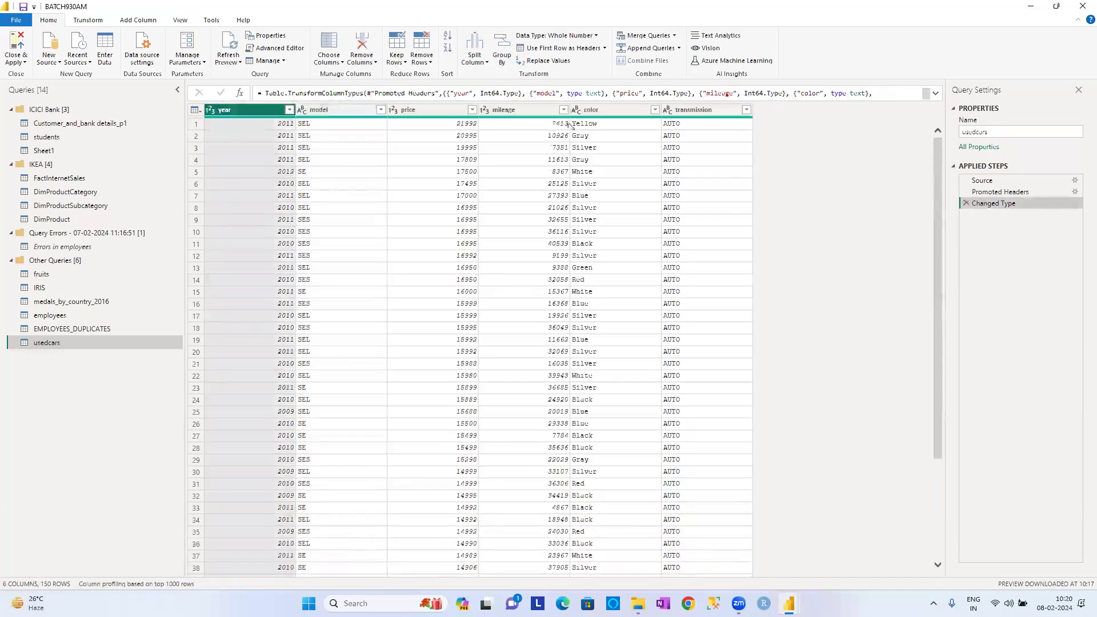
# Apply Keep Duplicates to the combination of the model, price and color columns.
pyautogui.click(342, 109)
pyautogui.keyDown('ctrl'); pyautogui.click(434, 109); pyautogui.keyUp('ctrl')
pyautogui.keyDown('ctrl'); pyautogui.click(584, 111); pyautogui.keyUp('ctrl')
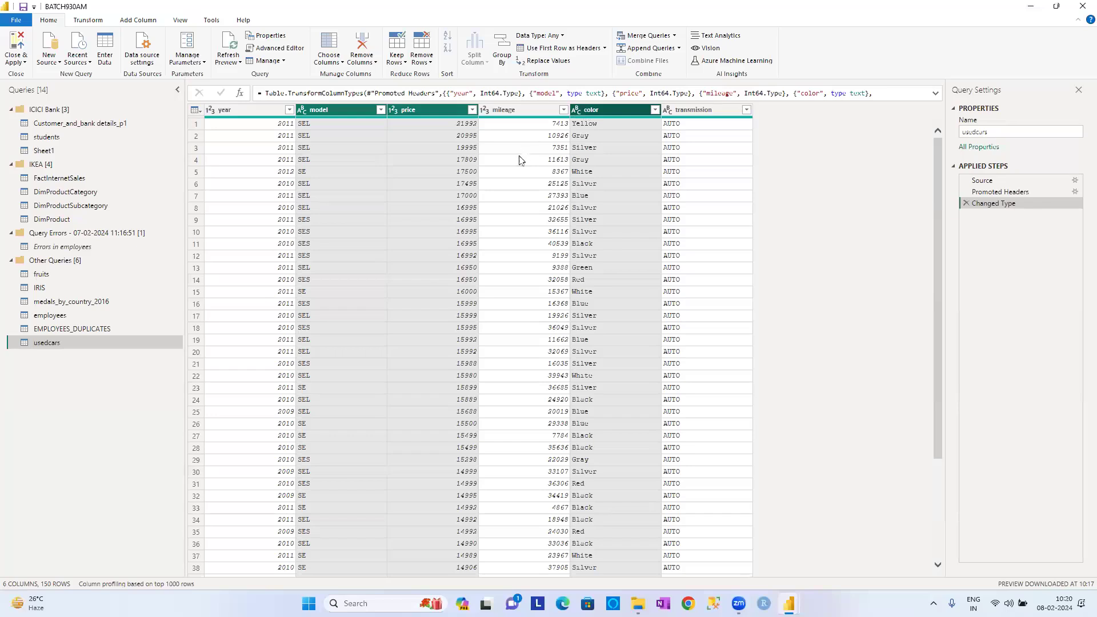
pyautogui.click(398, 62)
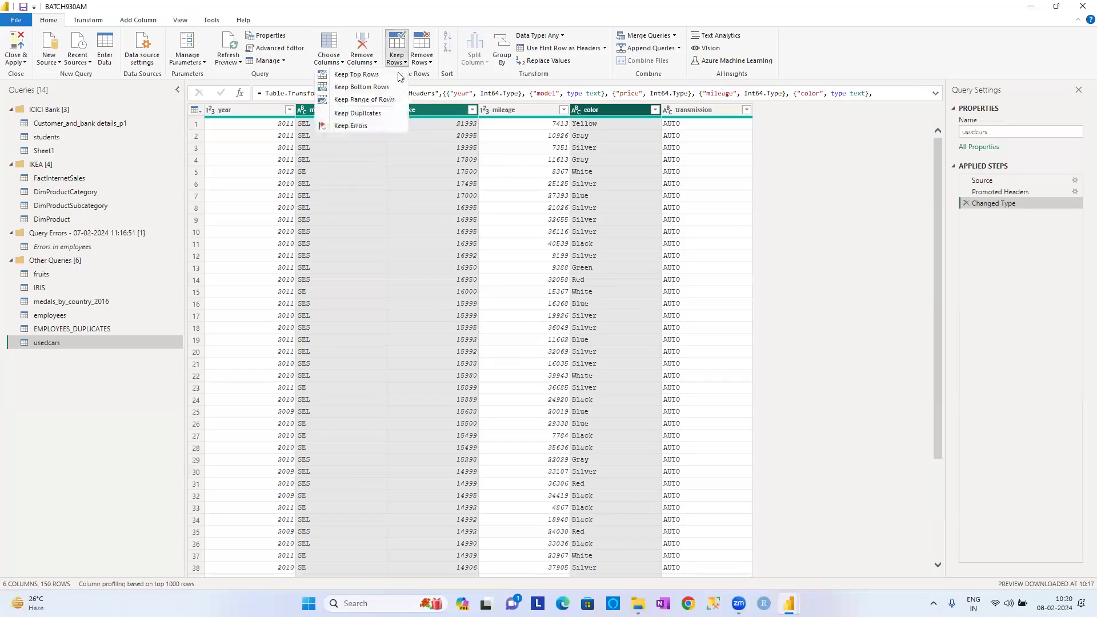
pyautogui.click(384, 112)
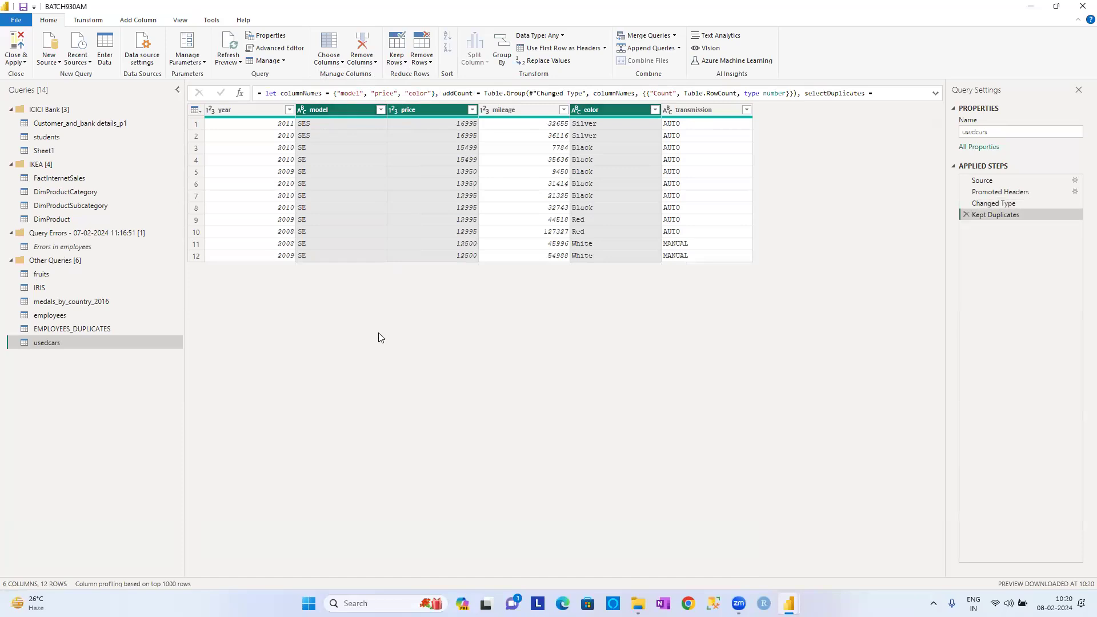
# Compare the repeated model, price and color combinations in the kept rows, and delete the Kept Duplicates step.
pyautogui.click(326, 126)
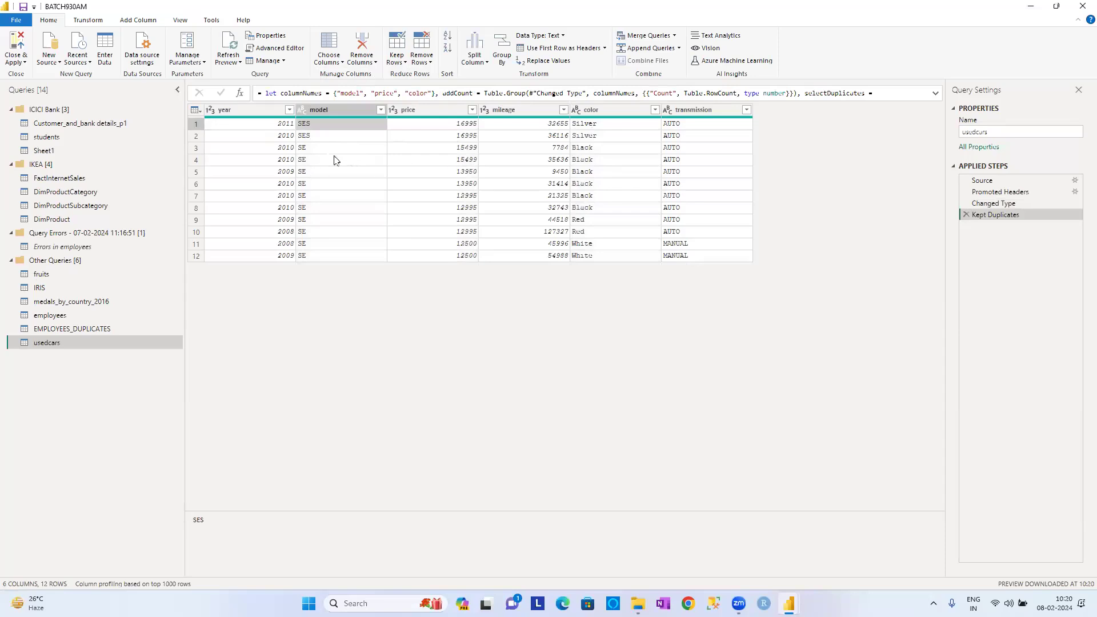
pyautogui.click(310, 158)
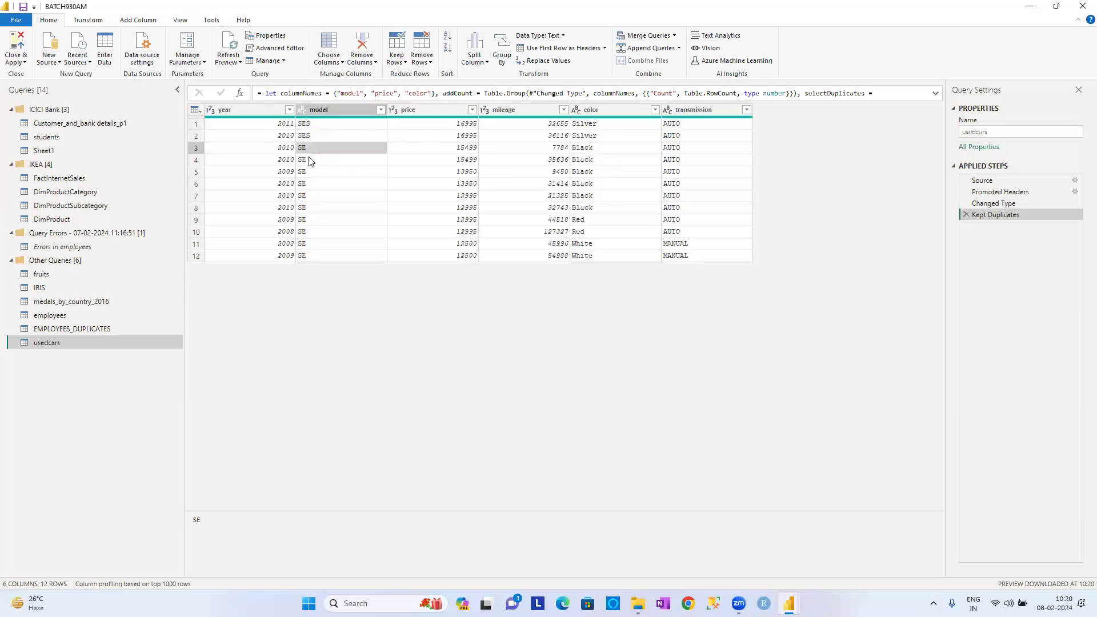
pyautogui.click(462, 164)
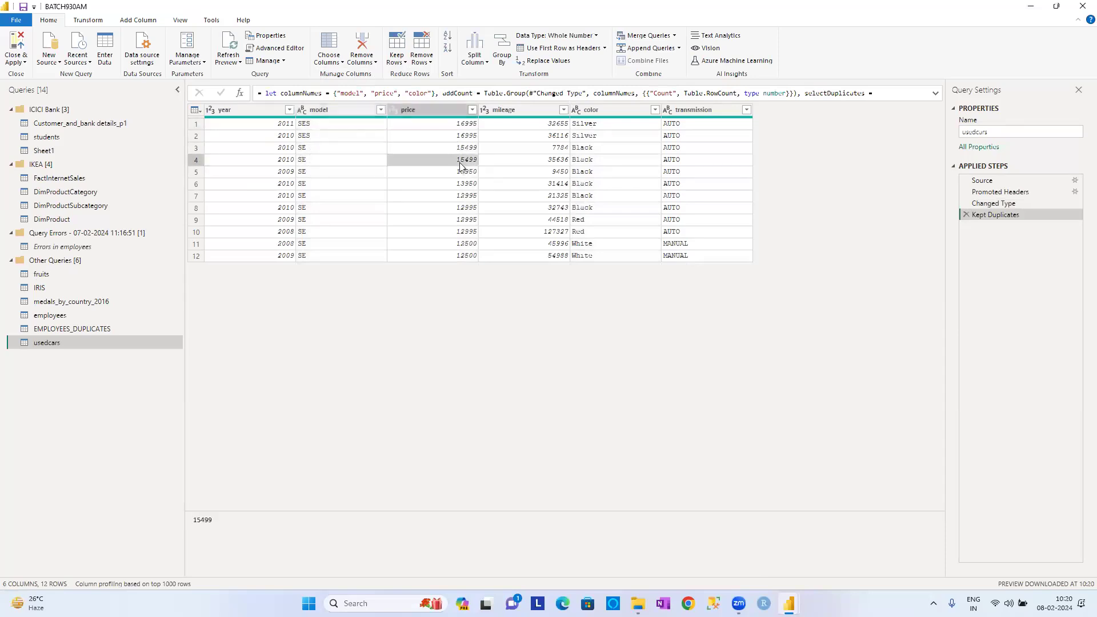
pyautogui.click(593, 160)
pyautogui.click(329, 183)
pyautogui.click(327, 195)
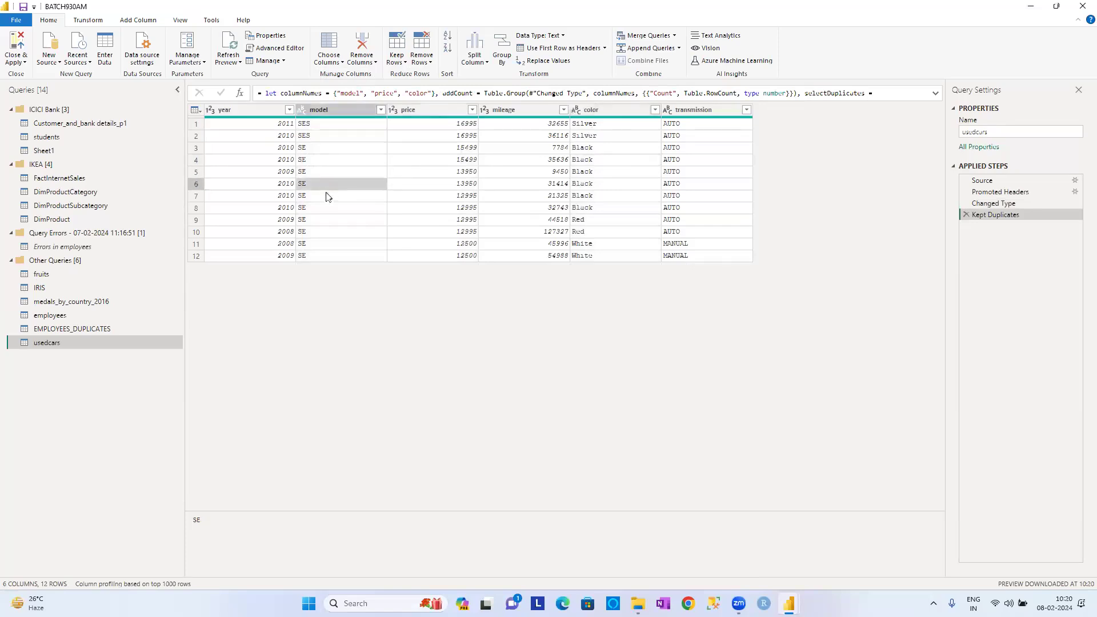
pyautogui.click(464, 172)
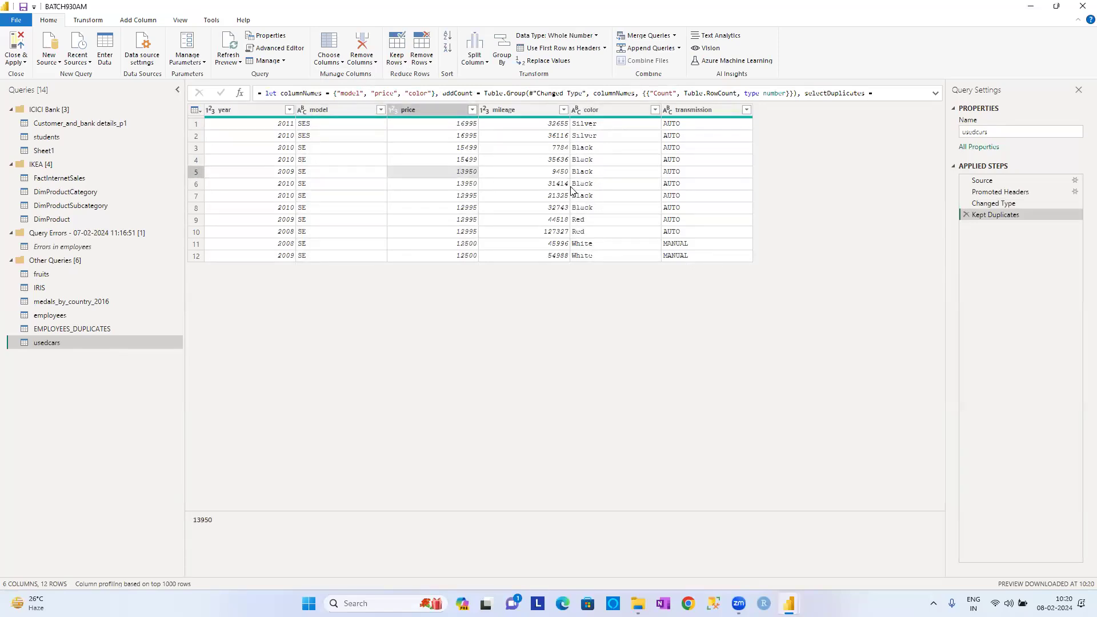
pyautogui.click(301, 222)
pyautogui.click(315, 233)
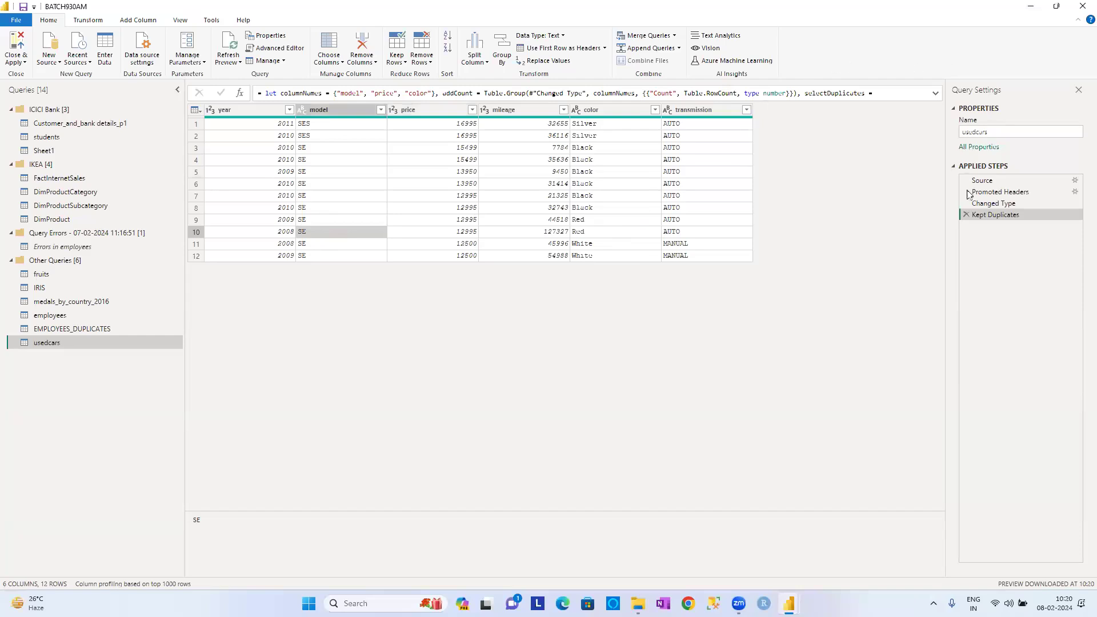
pyautogui.click(966, 214)
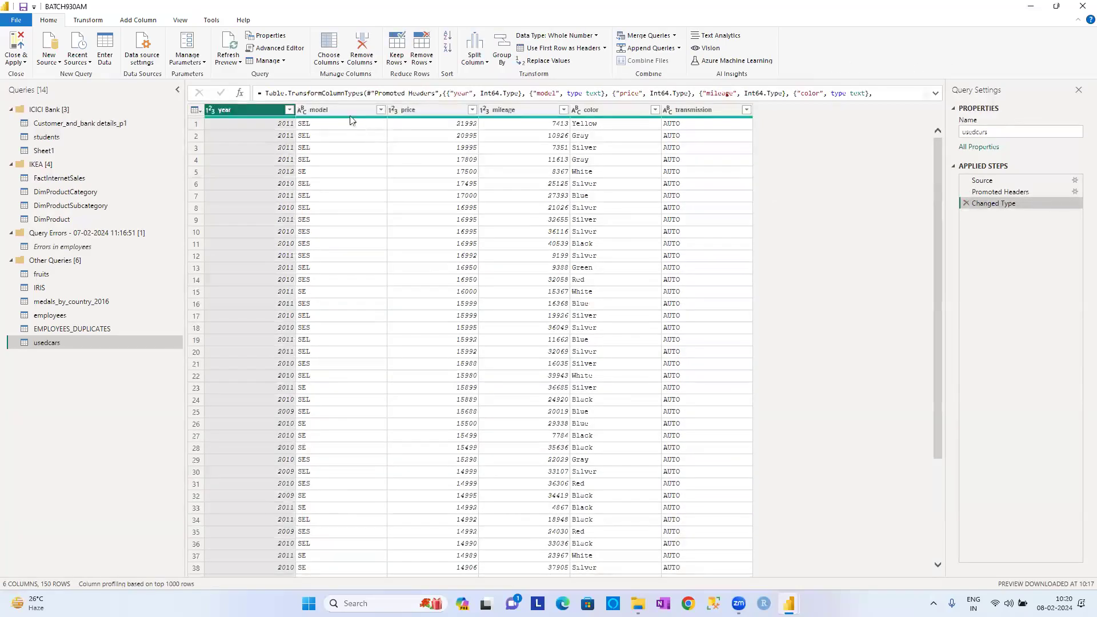
# Apply Keep Duplicates to the combination of the model, price, color and transmission columns.
pyautogui.click(342, 110)
pyautogui.keyDown('ctrl'); pyautogui.click(416, 114); pyautogui.keyUp('ctrl')
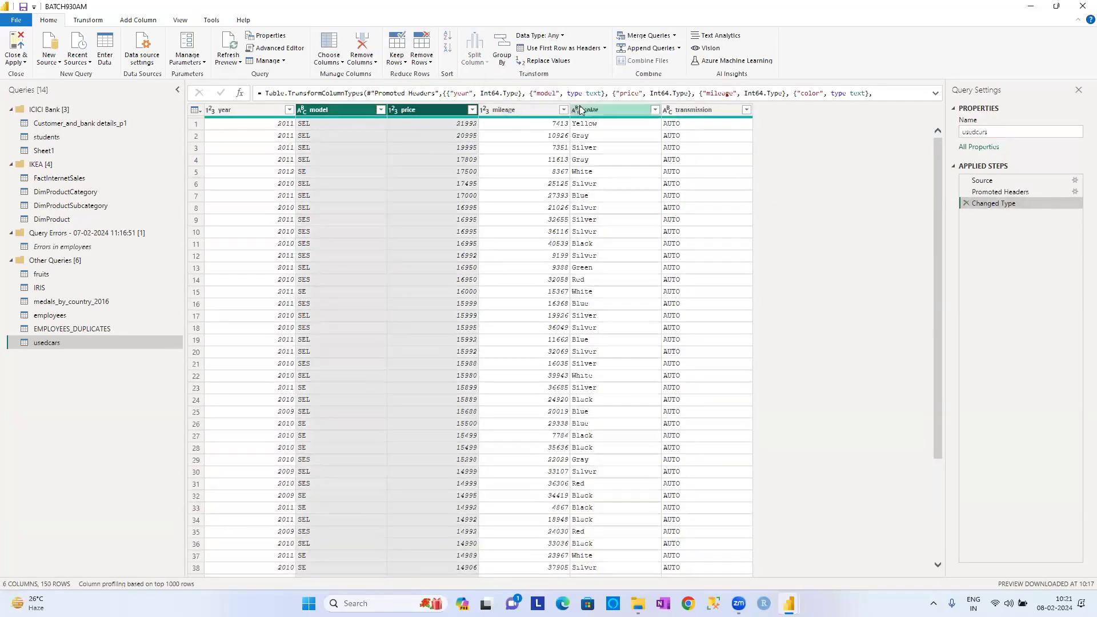
pyautogui.keyDown('ctrl'); pyautogui.click(575, 111); pyautogui.keyUp('ctrl')
pyautogui.keyDown('ctrl'); pyautogui.click(698, 112); pyautogui.keyUp('ctrl')
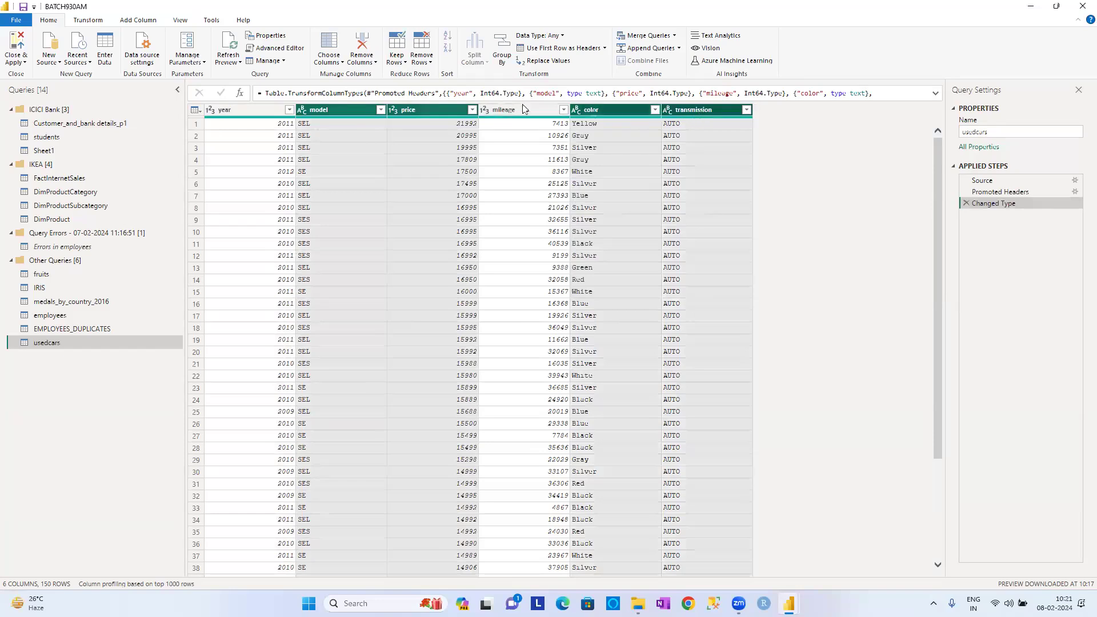
pyautogui.click(397, 64)
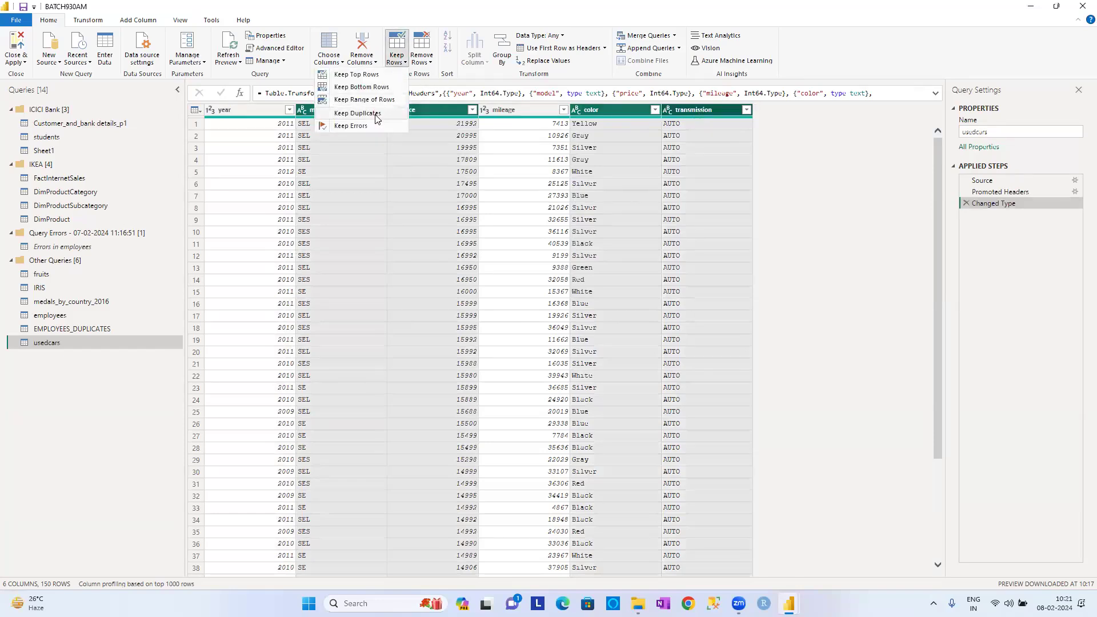
pyautogui.click(370, 111)
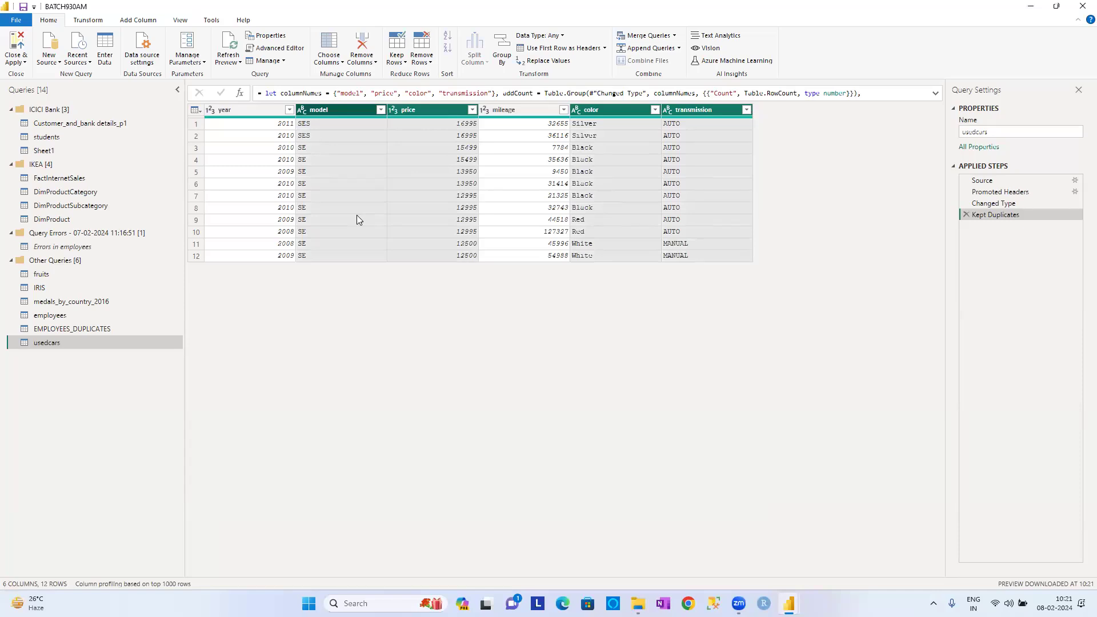
# Apply Keep Duplicates again, on the combination of the year, model, price and color columns.
pyautogui.click(241, 110)
pyautogui.keyDown('shift'); pyautogui.click(365, 109); pyautogui.keyUp('shift')
pyautogui.keyDown('ctrl'); pyautogui.click(429, 110); pyautogui.keyUp('ctrl')
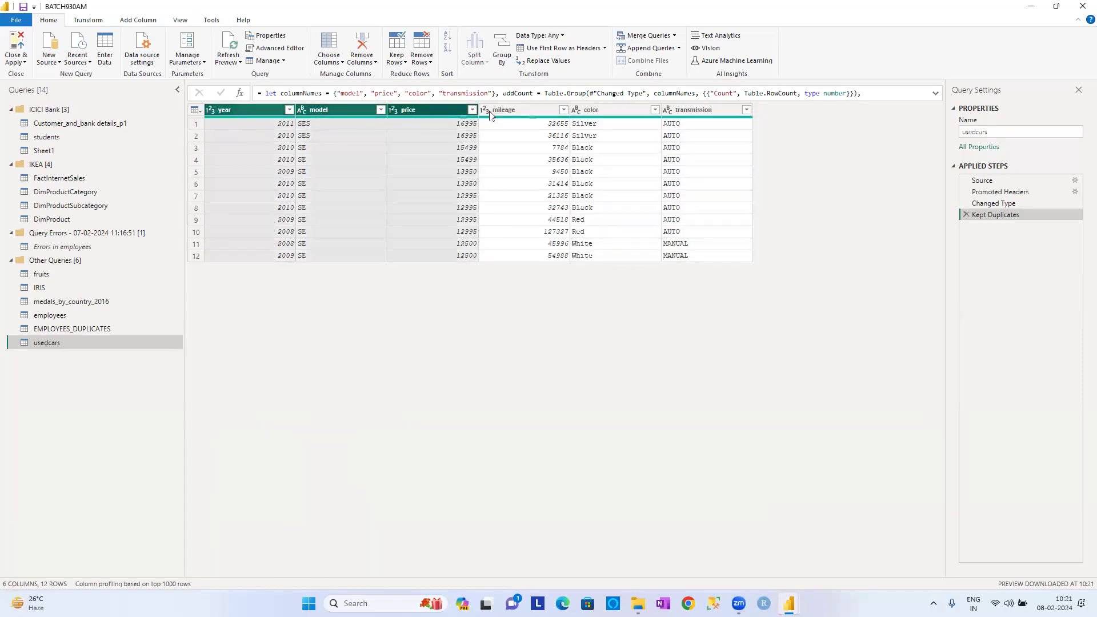
pyautogui.keyDown('ctrl'); pyautogui.click(611, 109); pyautogui.keyUp('ctrl')
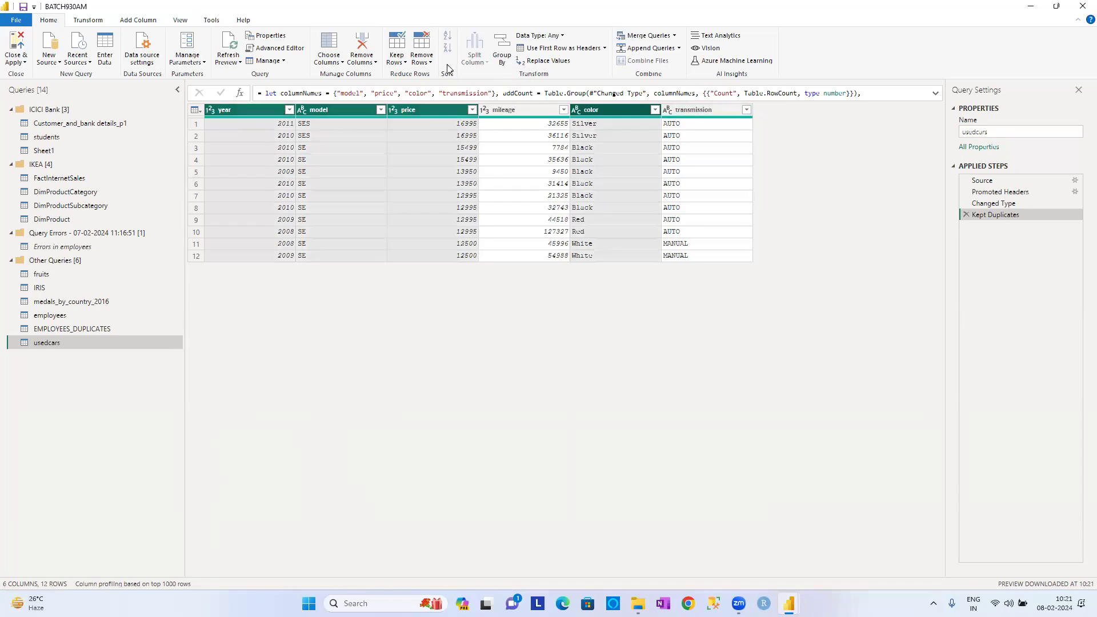
pyautogui.click(399, 59)
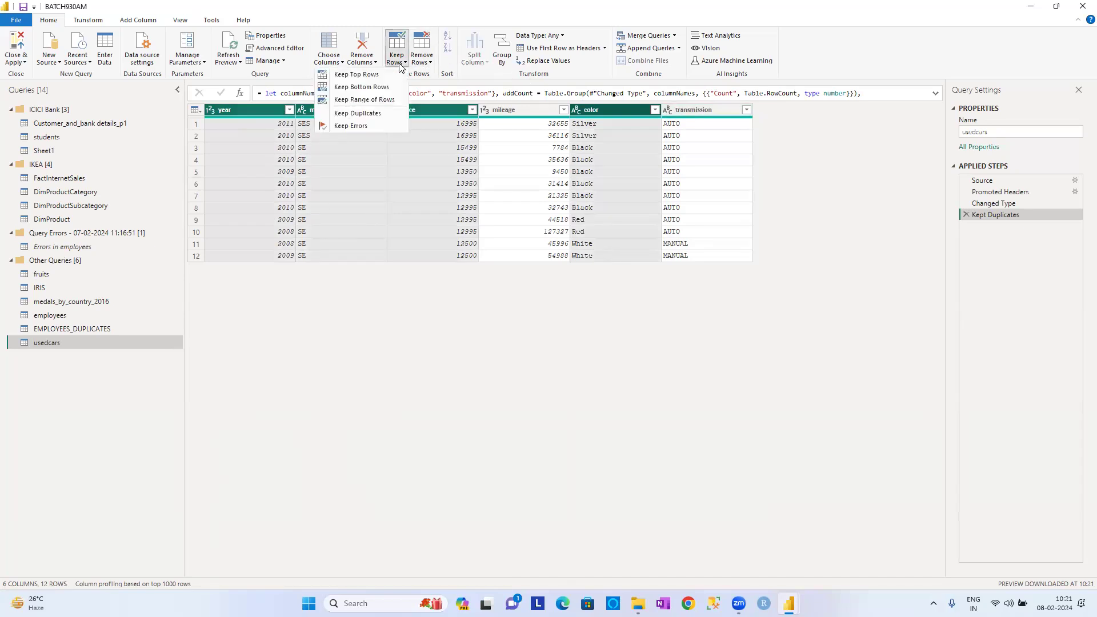
pyautogui.click(377, 114)
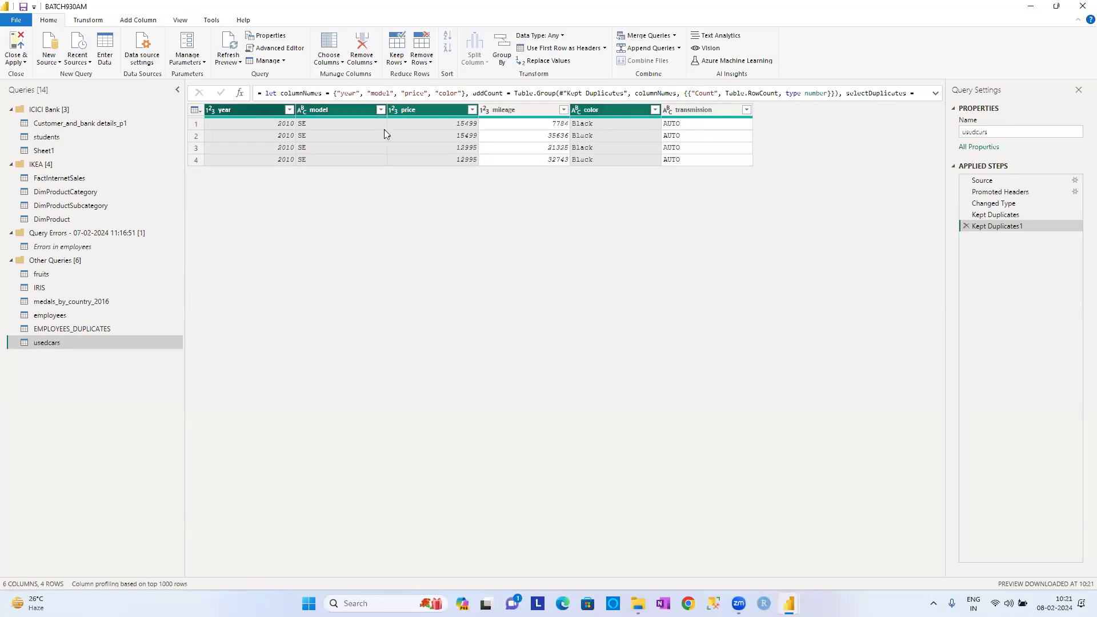
# Compare the year, model, price, color and transmission values of the first two kept rows.
pyautogui.click(286, 129)
pyautogui.click(284, 137)
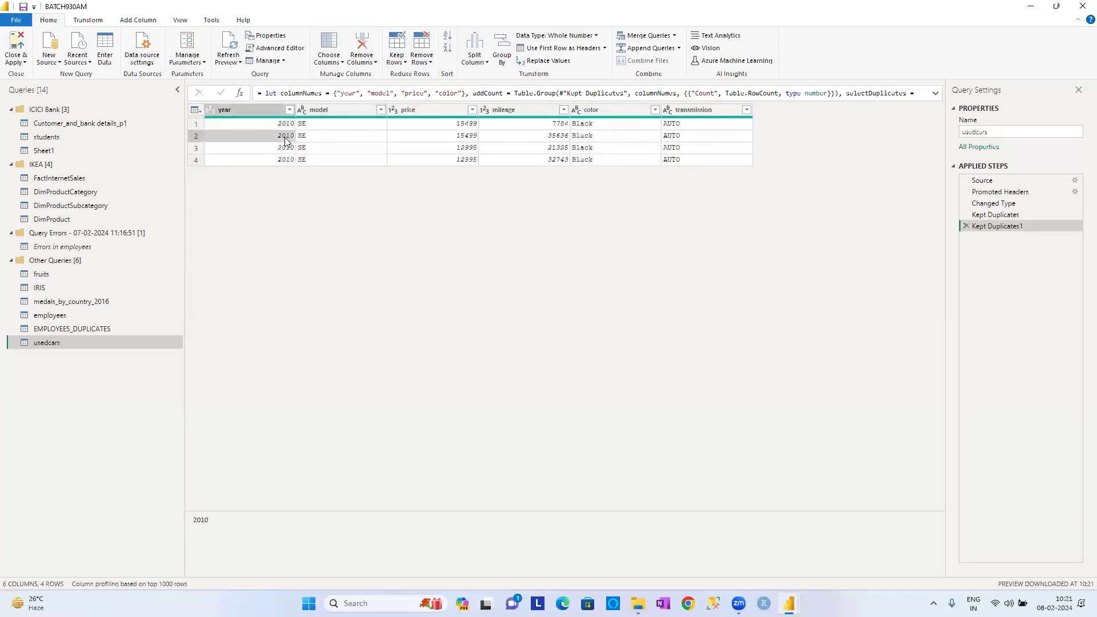
pyautogui.click(357, 127)
pyautogui.click(355, 134)
pyautogui.click(465, 136)
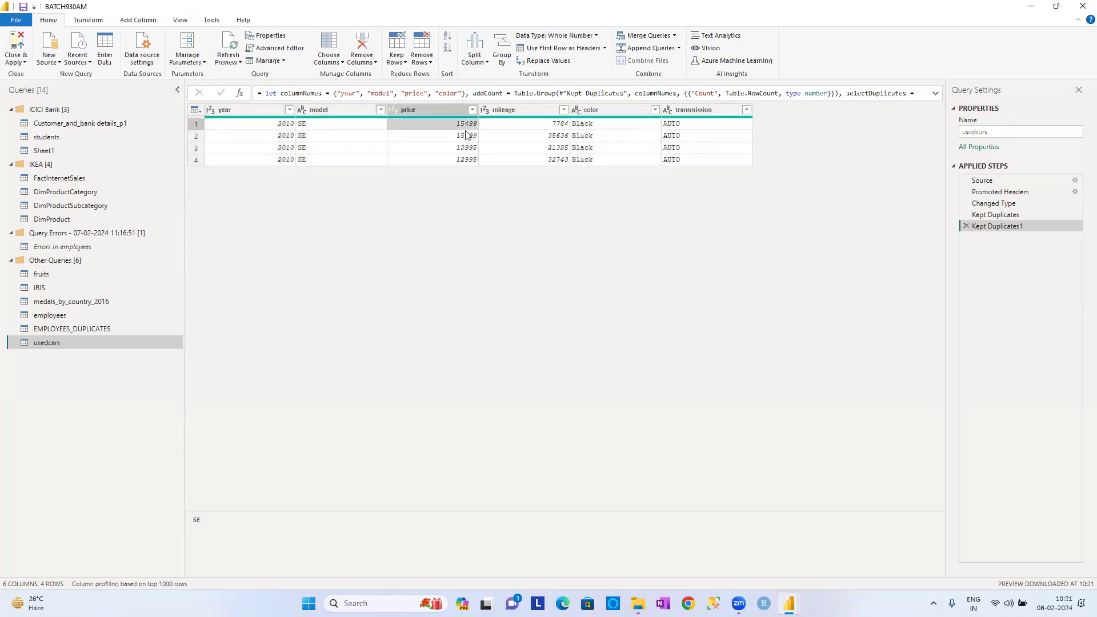
pyautogui.click(471, 125)
pyautogui.click(267, 111)
pyautogui.click(282, 135)
pyautogui.click(317, 136)
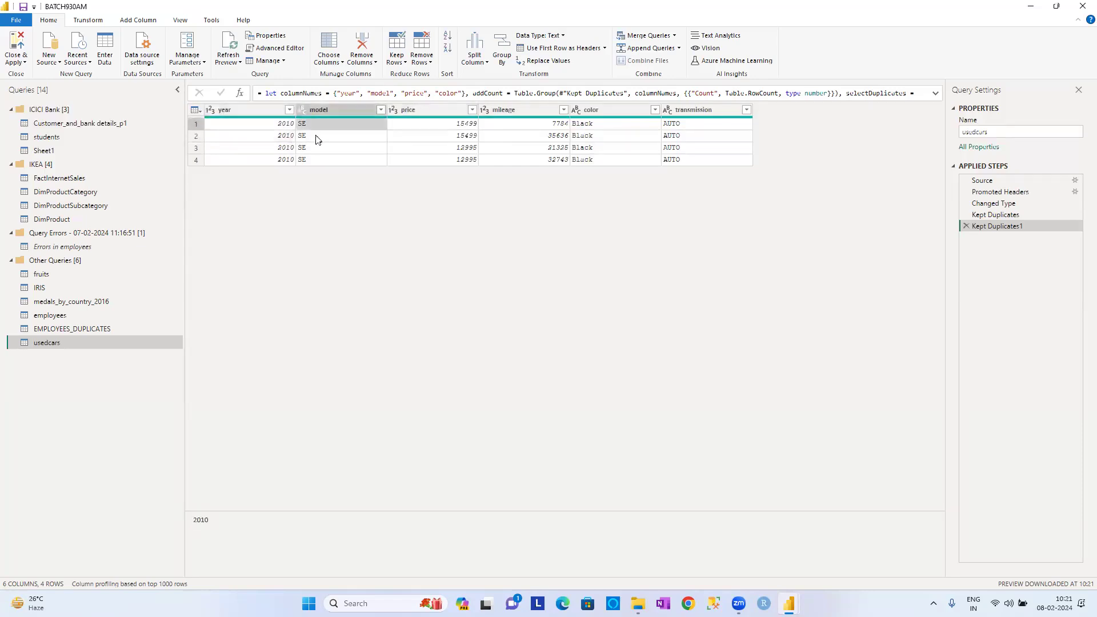
pyautogui.click(433, 126)
pyautogui.click(458, 134)
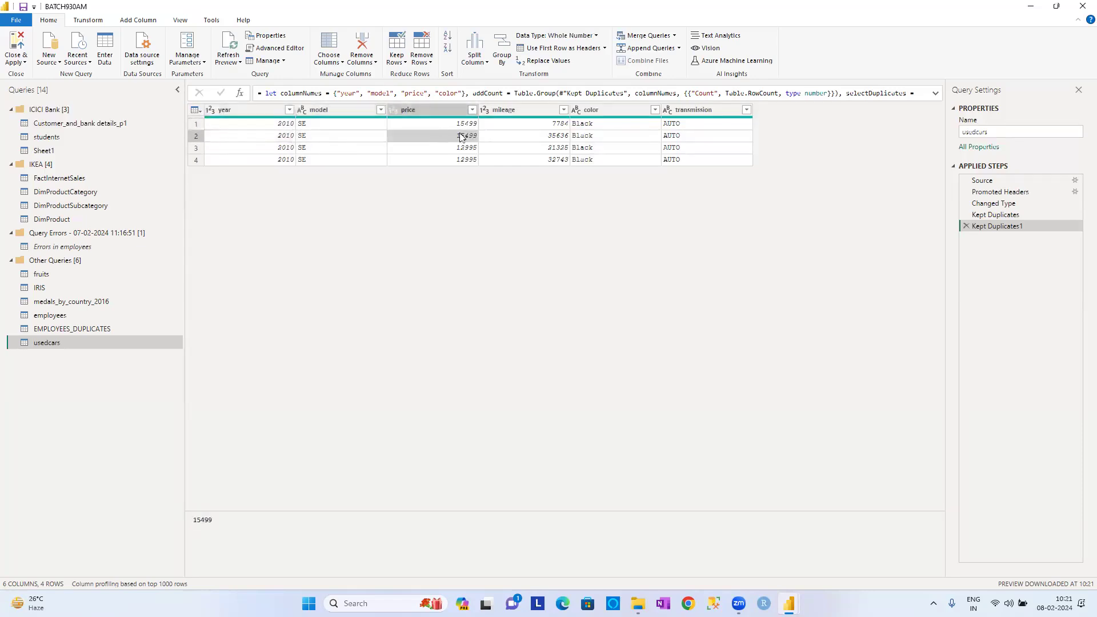
pyautogui.click(594, 127)
pyautogui.click(596, 134)
pyautogui.click(676, 125)
pyautogui.click(678, 134)
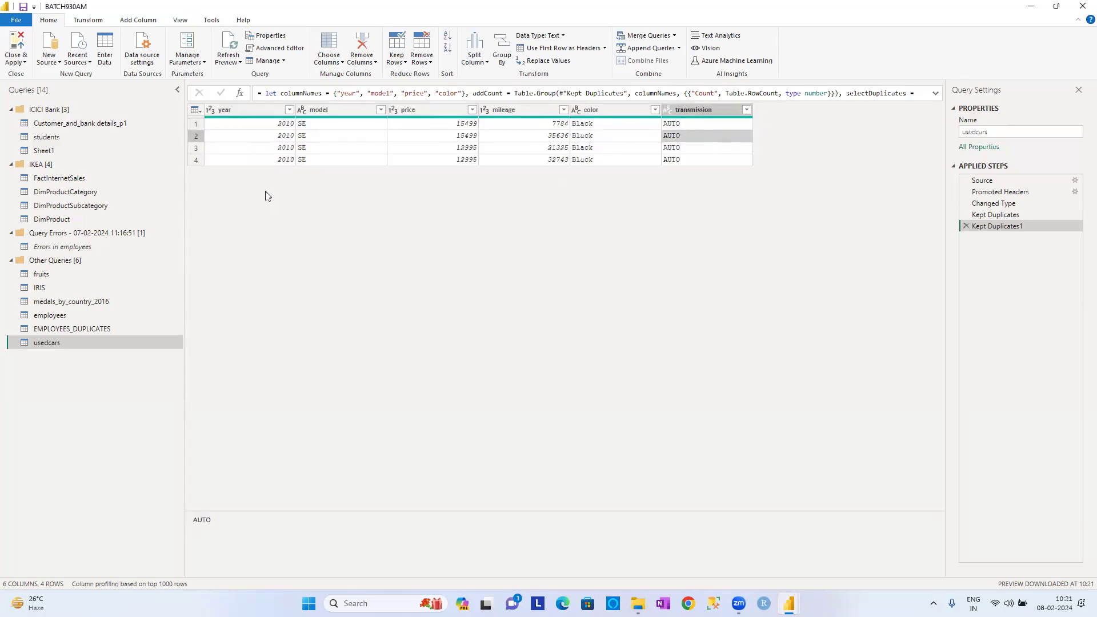
# Compare the year, model, price and color values of the last two kept rows, and delete both Kept Duplicates steps.
pyautogui.click(281, 148)
pyautogui.click(280, 155)
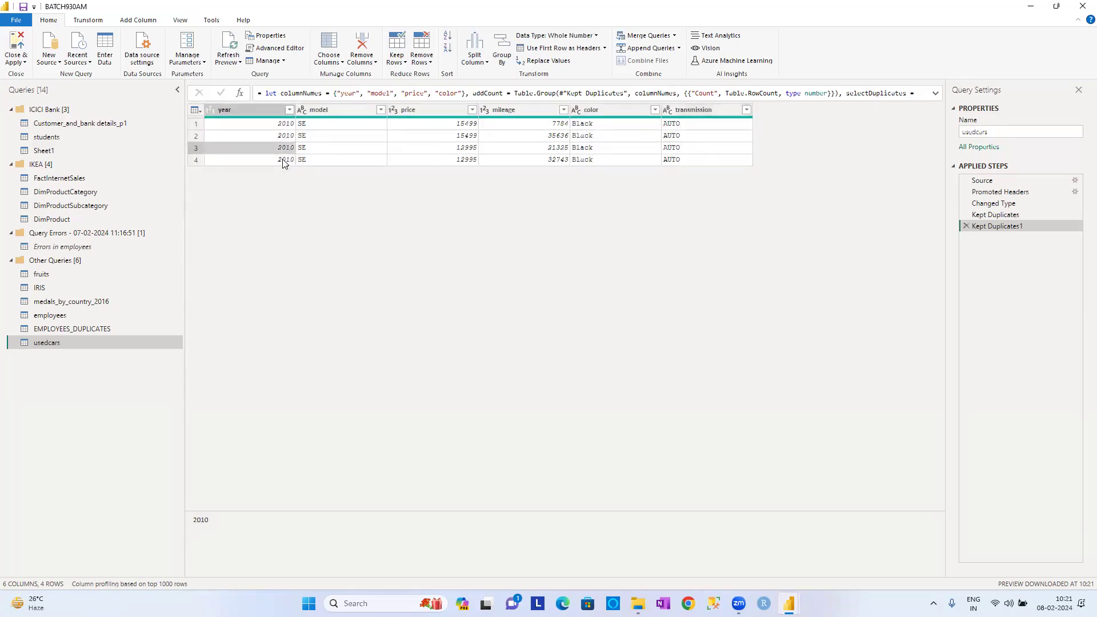
pyautogui.click(308, 160)
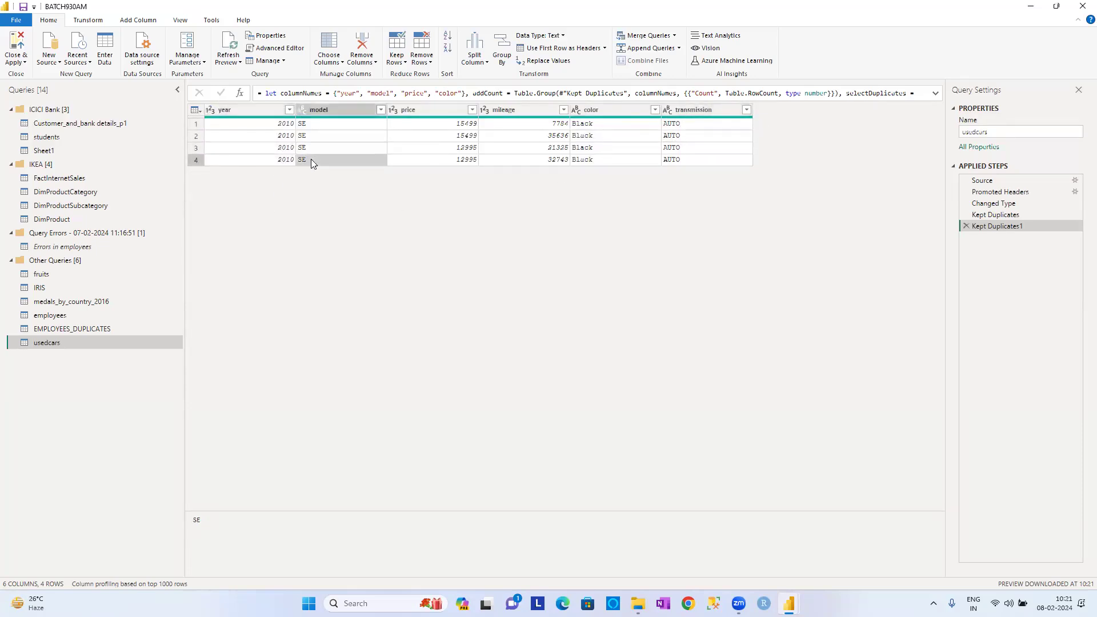
pyautogui.click(464, 148)
pyautogui.click(465, 156)
pyautogui.click(466, 149)
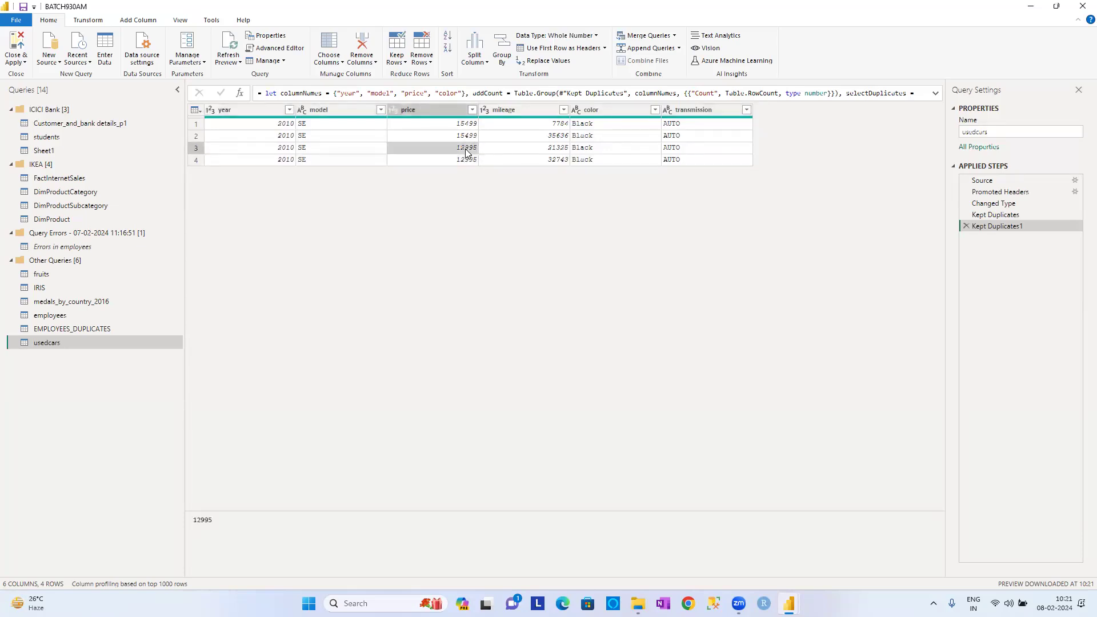
pyautogui.click(599, 150)
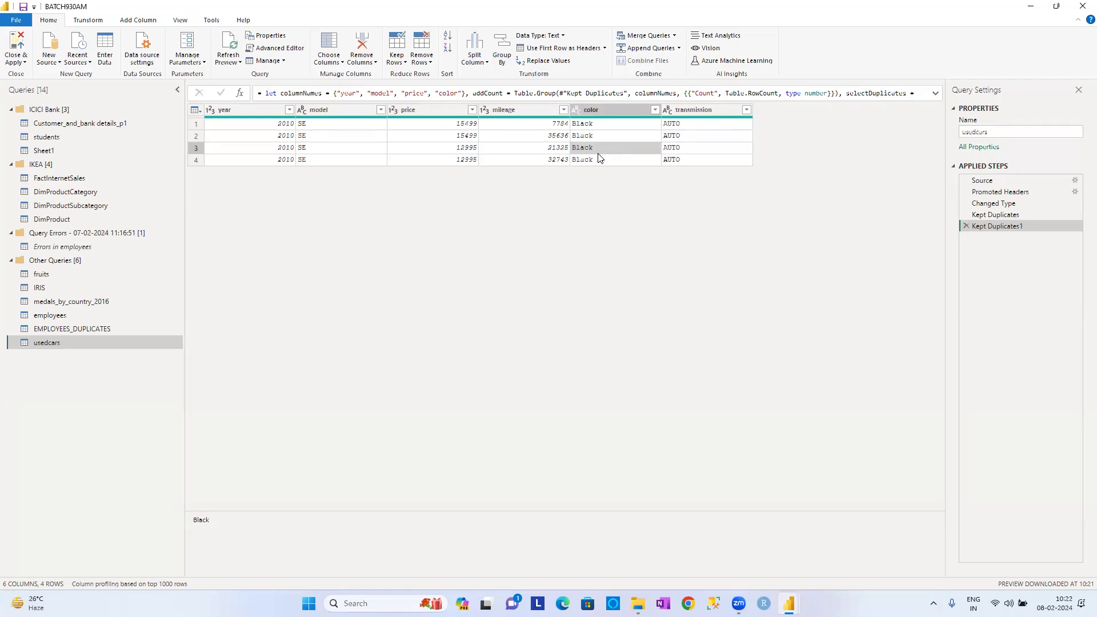
pyautogui.click(965, 226)
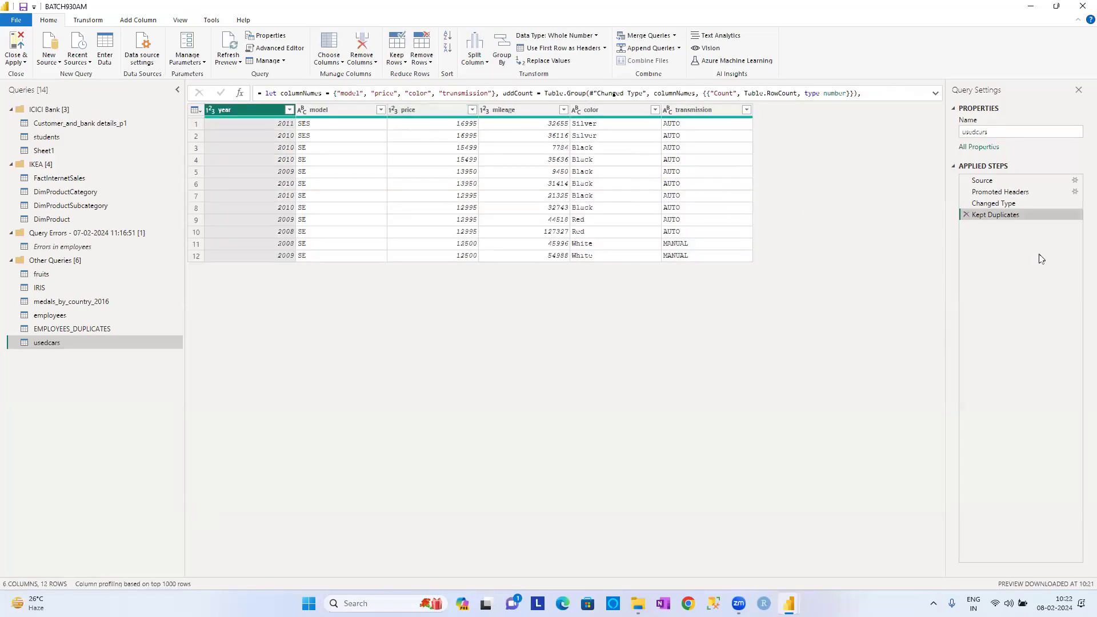
pyautogui.click(965, 215)
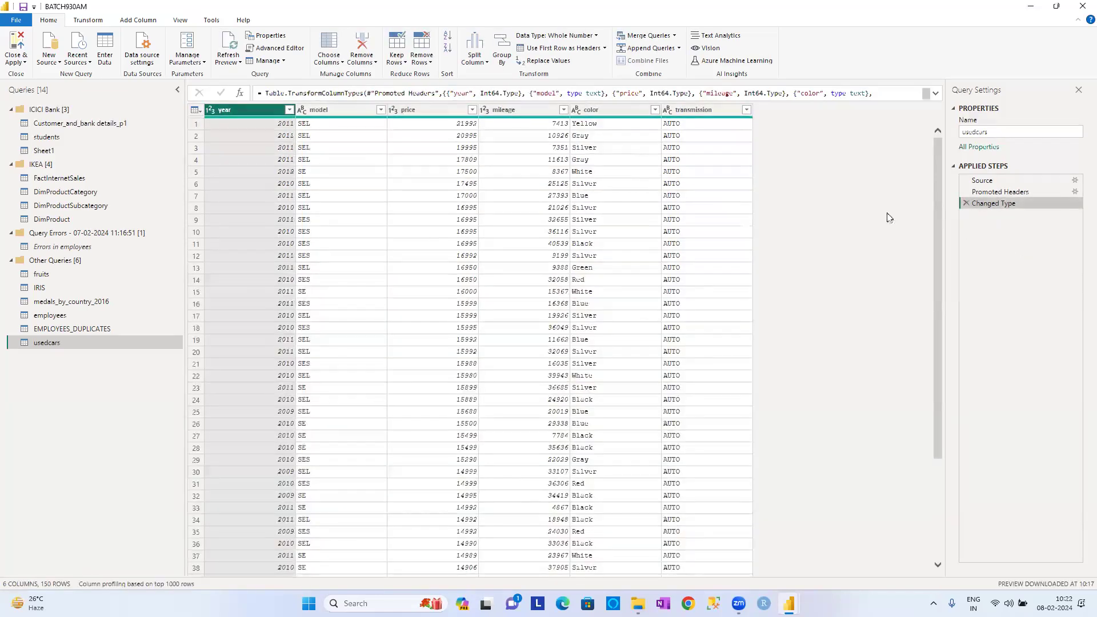
# Open the employees query and examine the errors in its salary and deptno columns together.
pyautogui.click(73, 329)
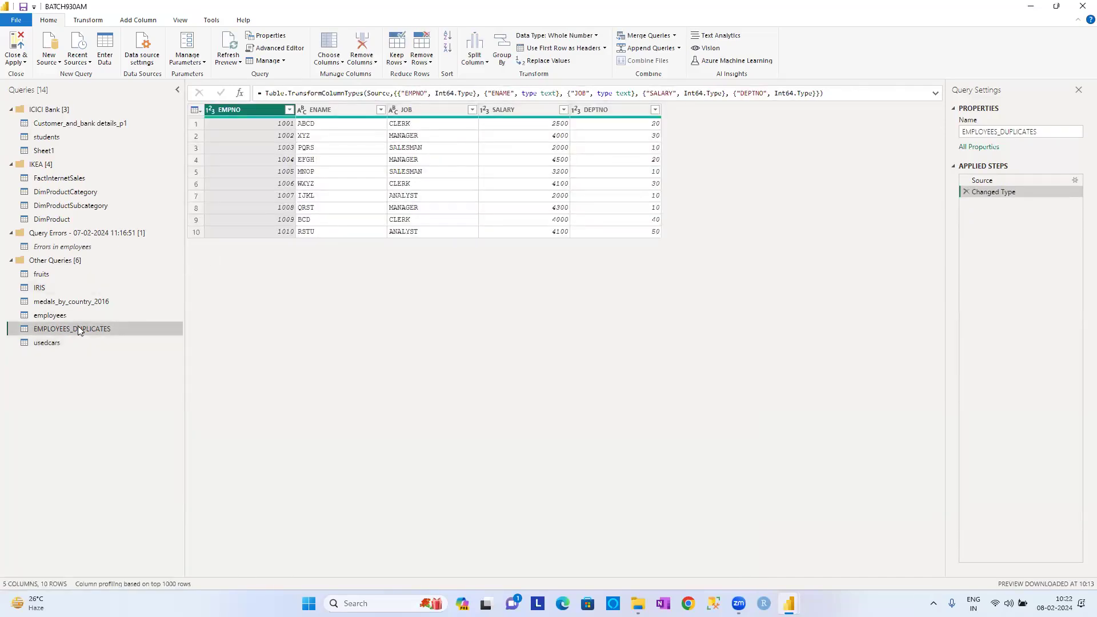
pyautogui.click(64, 316)
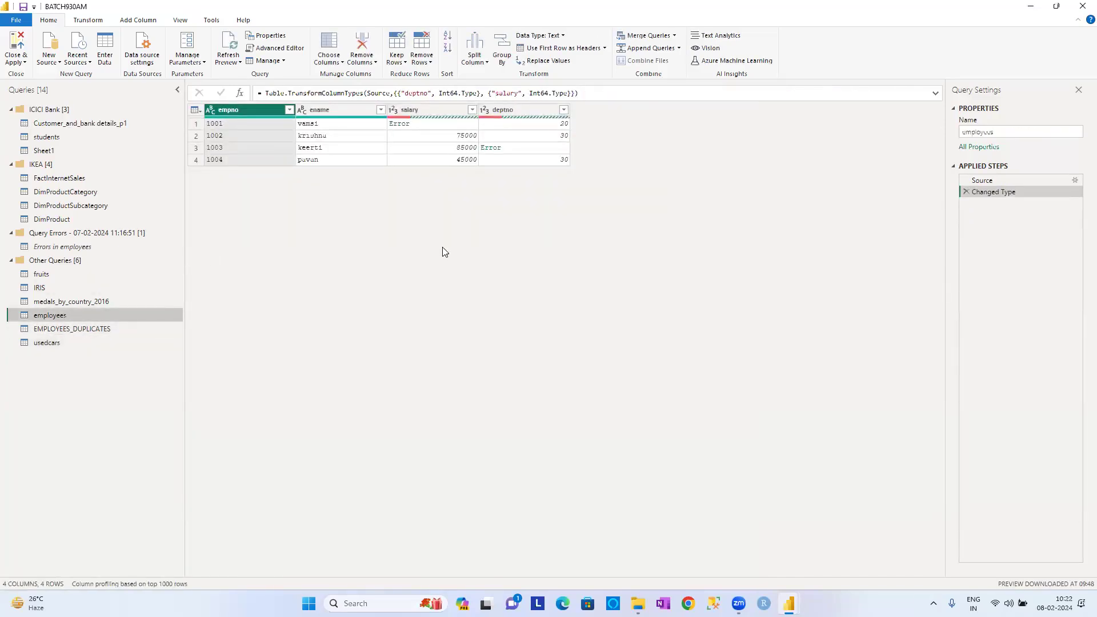
pyautogui.click(428, 112)
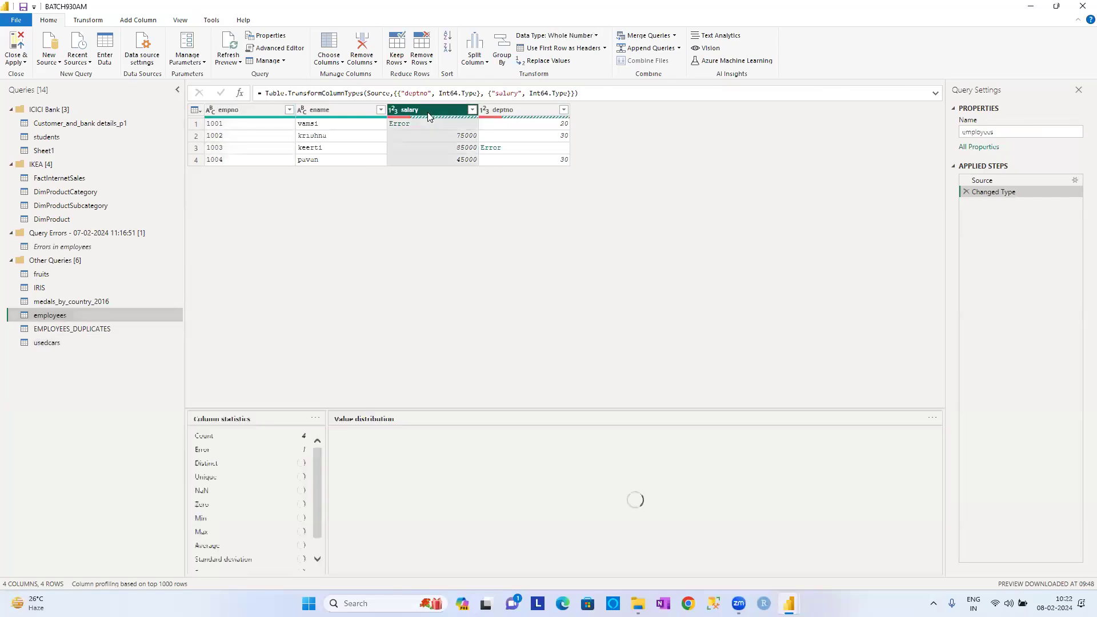
pyautogui.keyDown('ctrl'); pyautogui.click(510, 110); pyautogui.keyUp('ctrl')
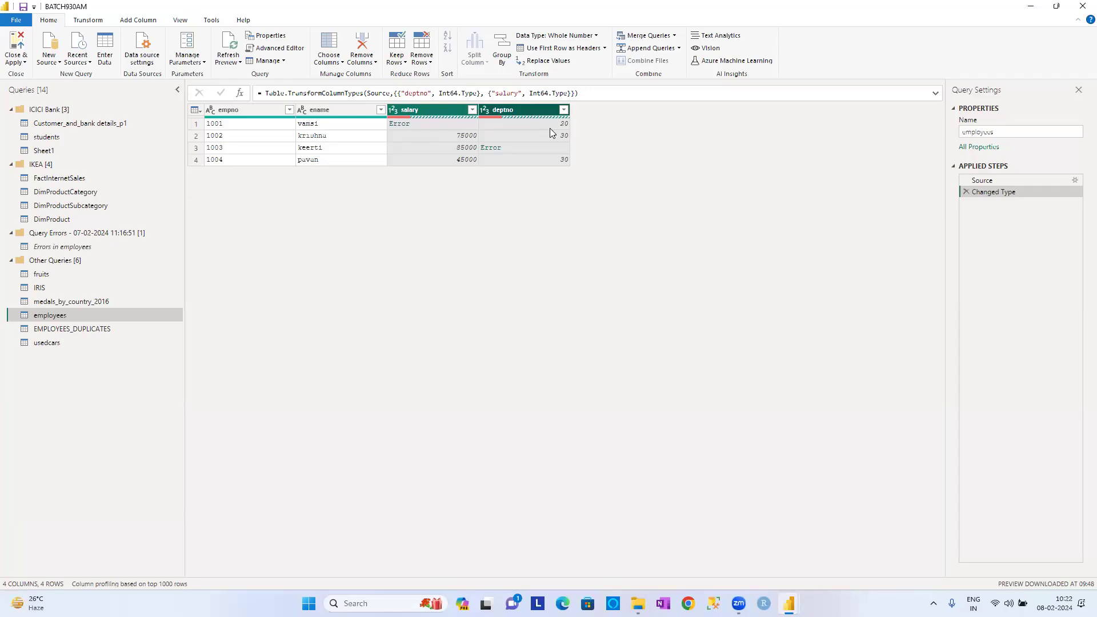
# Open the details of the deptno error in the third row, and remove the added deptno step from the employees query.
pyautogui.click(448, 124)
pyautogui.click(501, 124)
pyautogui.click(491, 148)
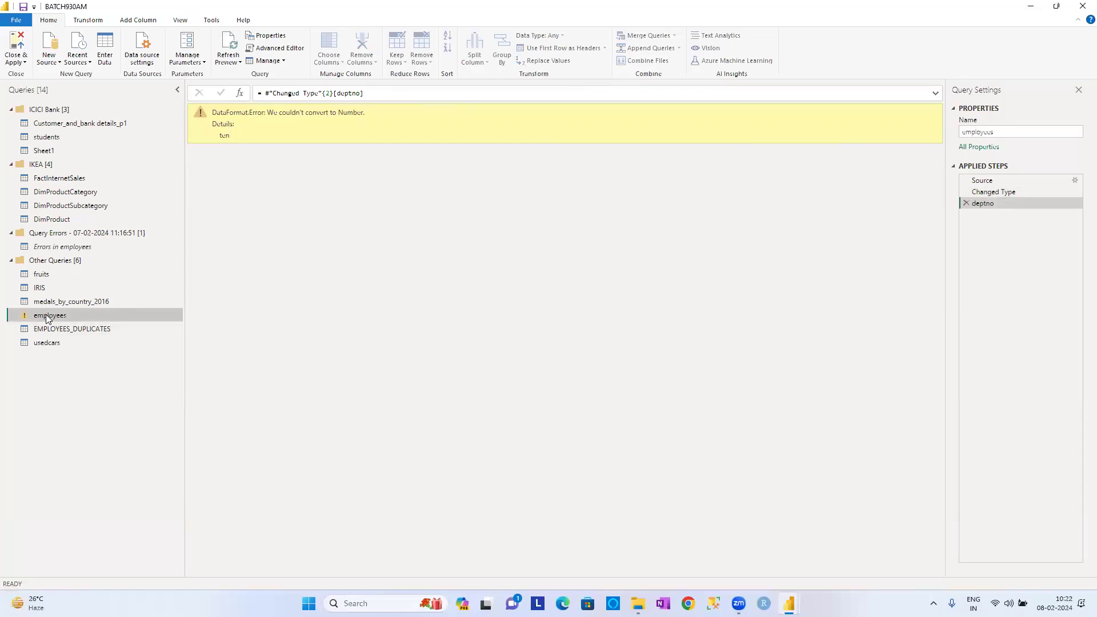
pyautogui.click(979, 193)
pyautogui.click(967, 204)
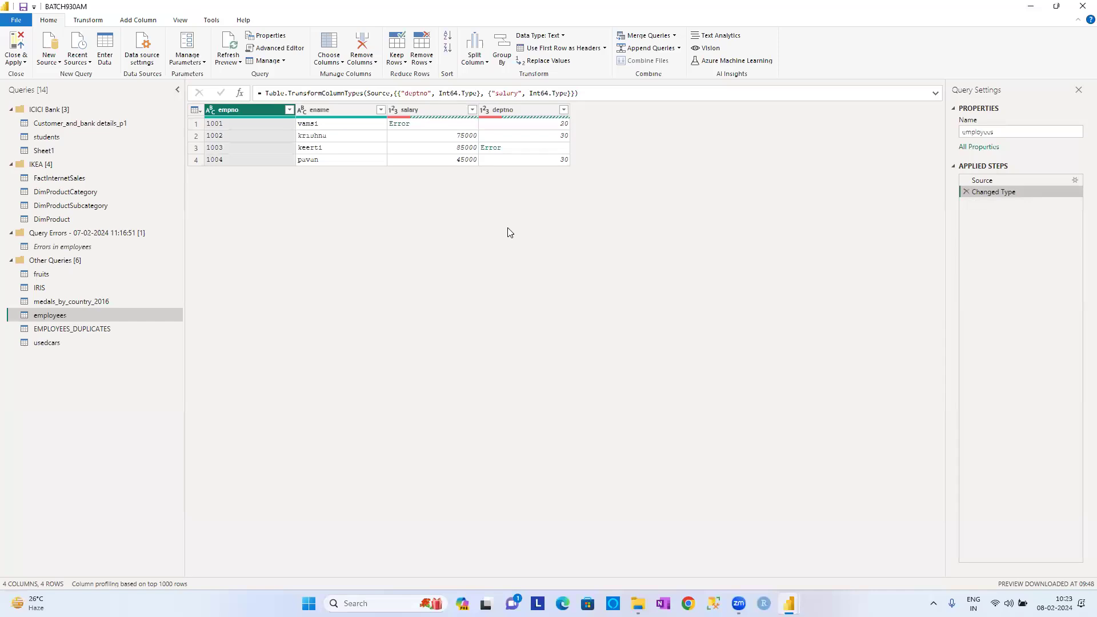
pyautogui.click(455, 124)
pyautogui.click(510, 129)
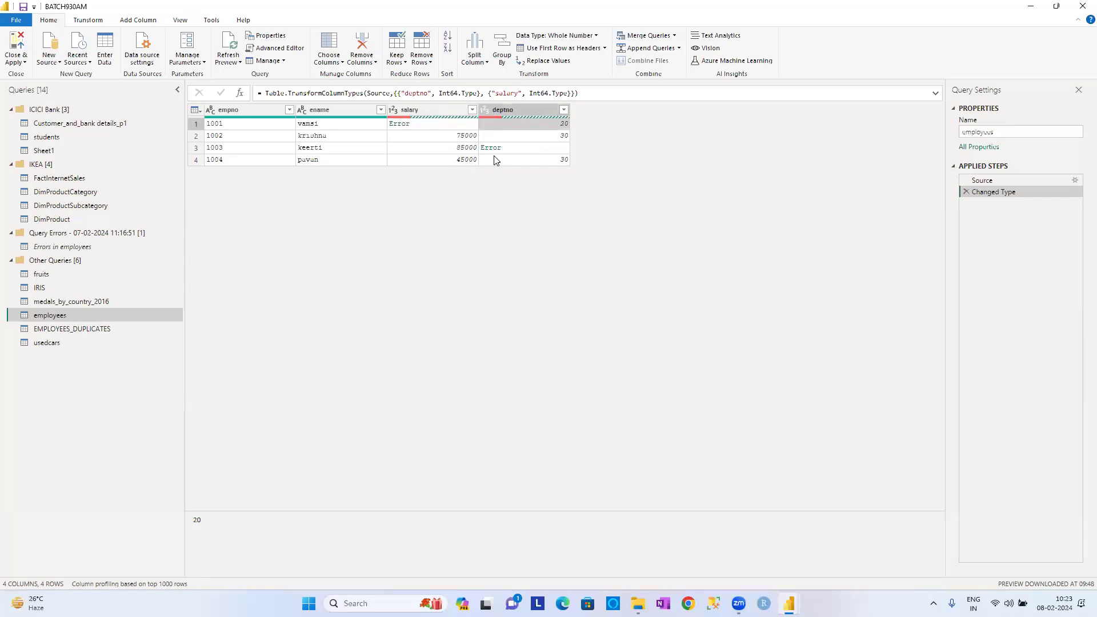
# Open the usedcars query and show the available options for removing rows.
pyautogui.click(47, 342)
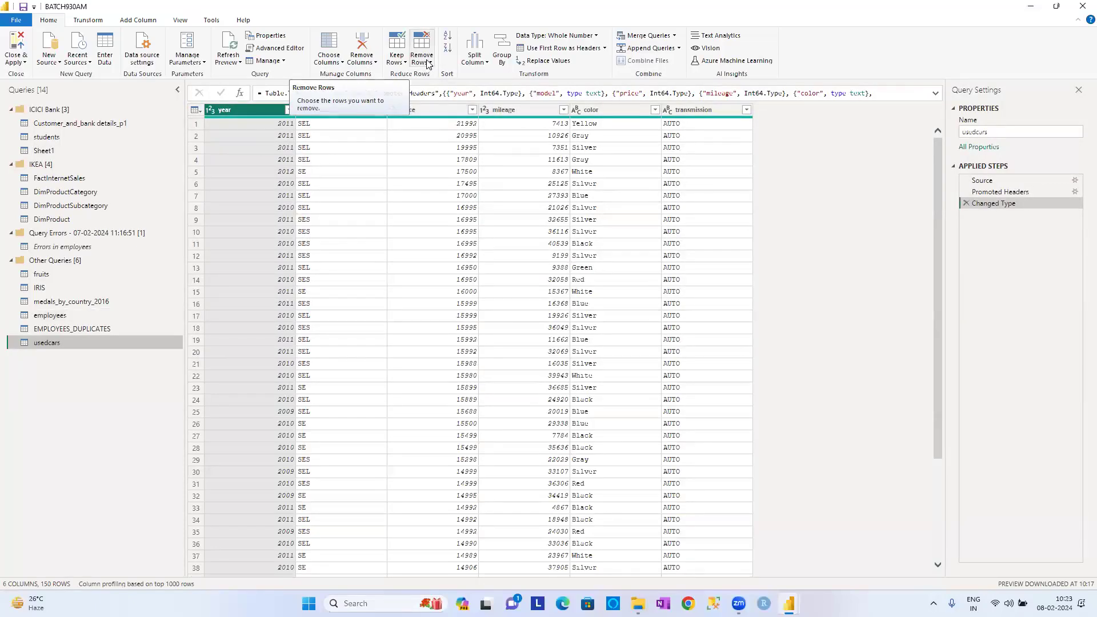
pyautogui.click(427, 63)
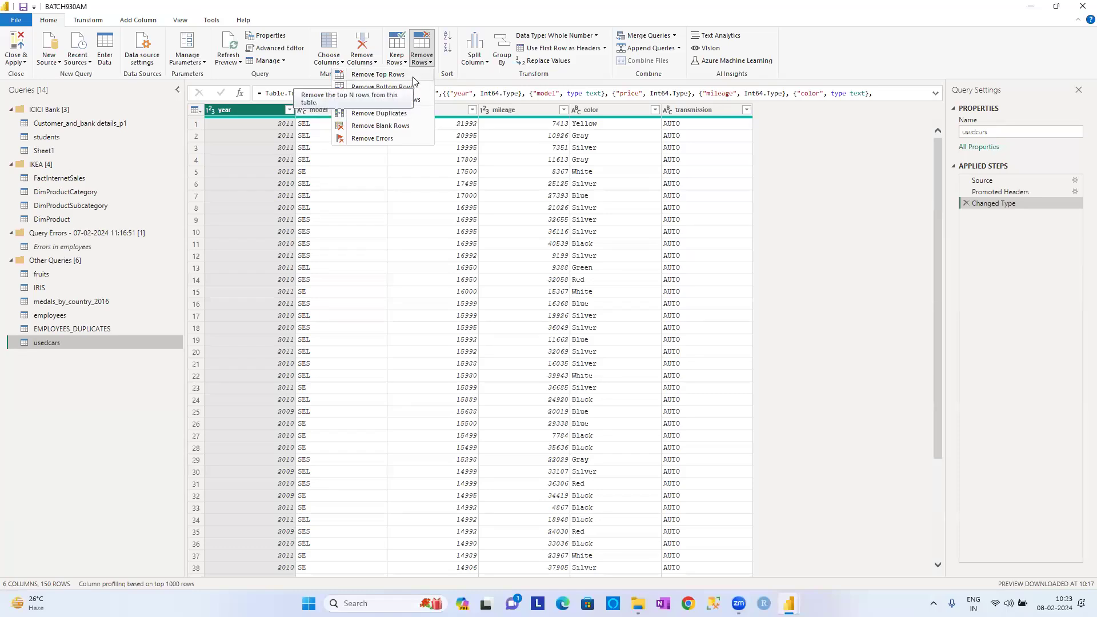
pyautogui.click(392, 62)
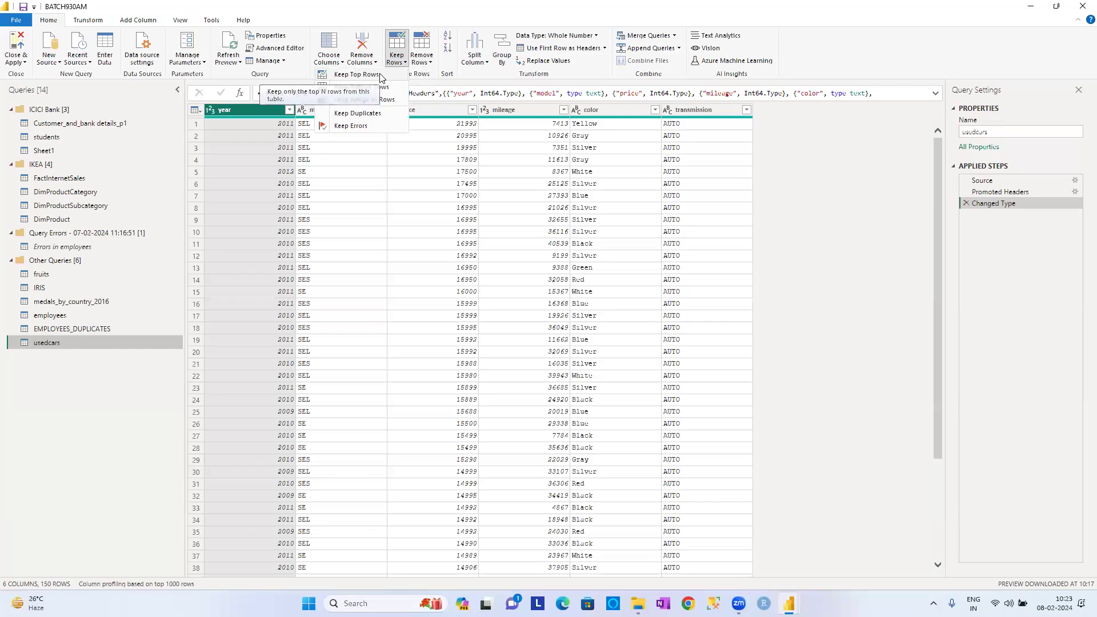
pyautogui.click(381, 75)
pyautogui.click(426, 305)
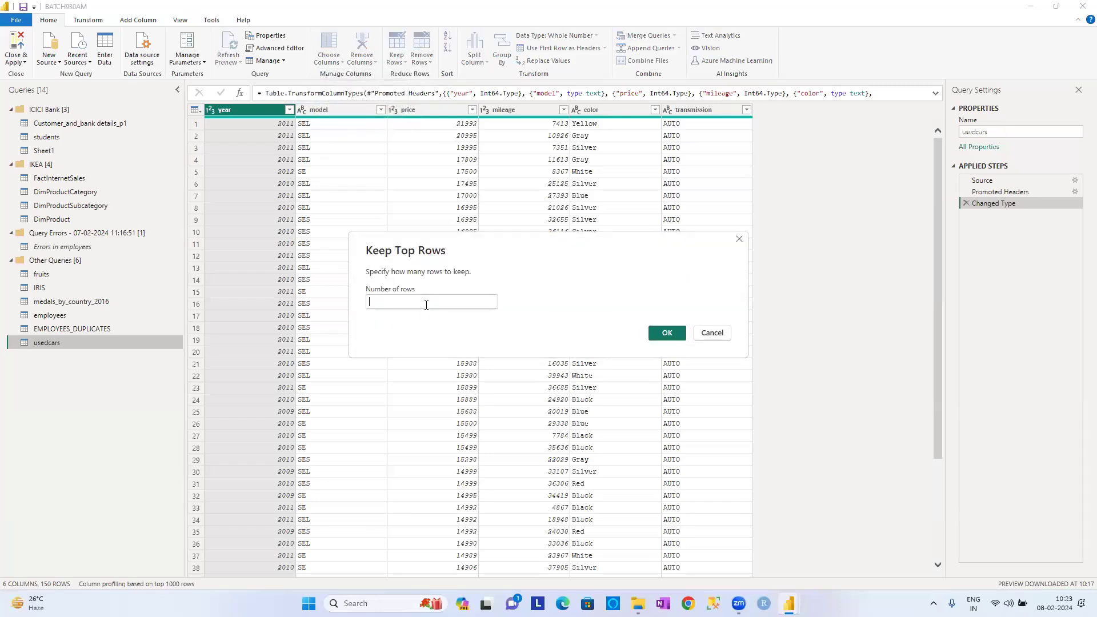
pyautogui.write('5')
pyautogui.click(718, 334)
# Remove the top 5 rows from the usedcars table.
pyautogui.click(422, 57)
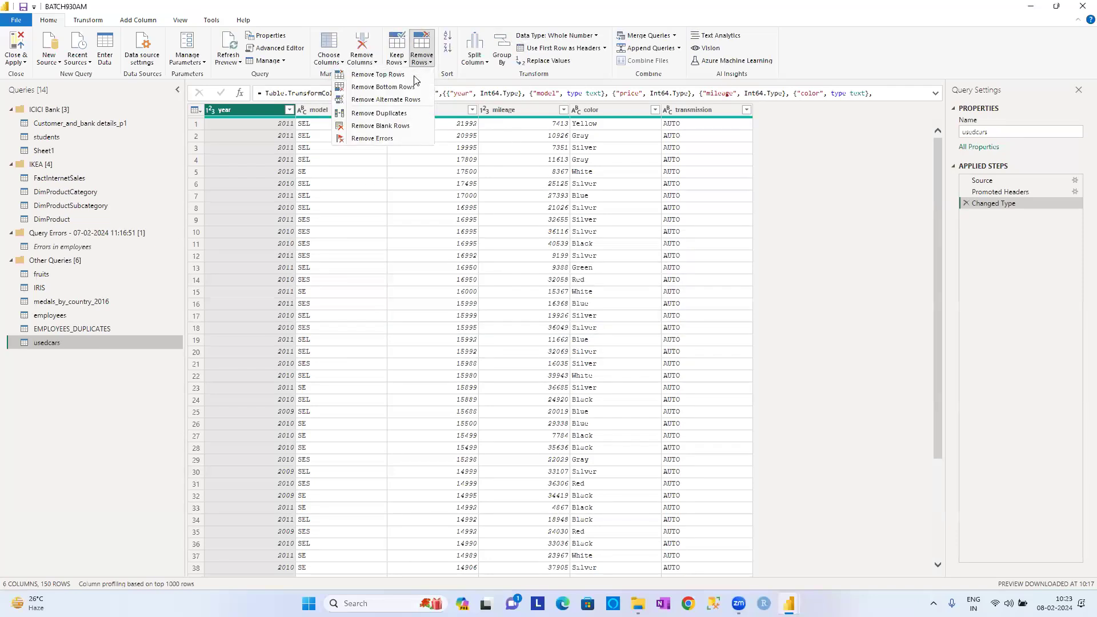
pyautogui.click(414, 76)
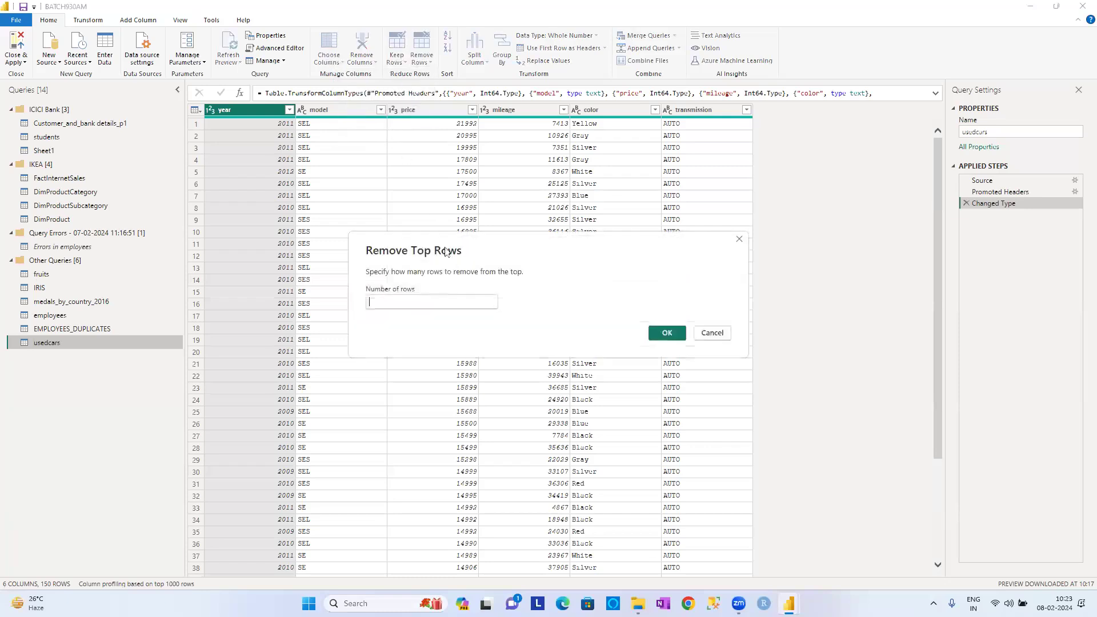
pyautogui.write('5')
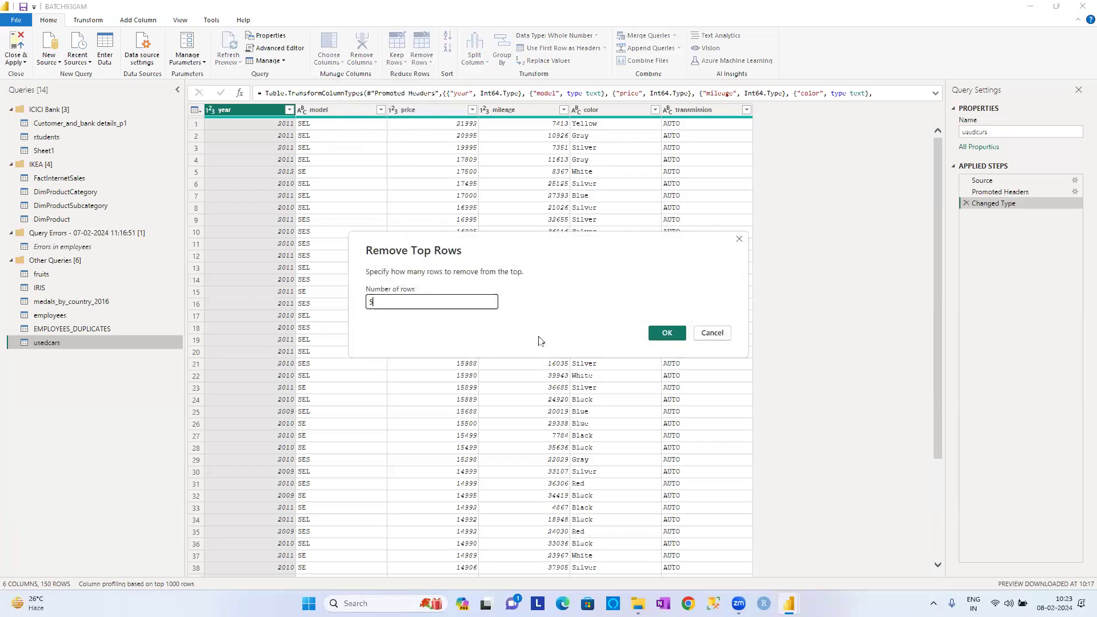
pyautogui.click(666, 334)
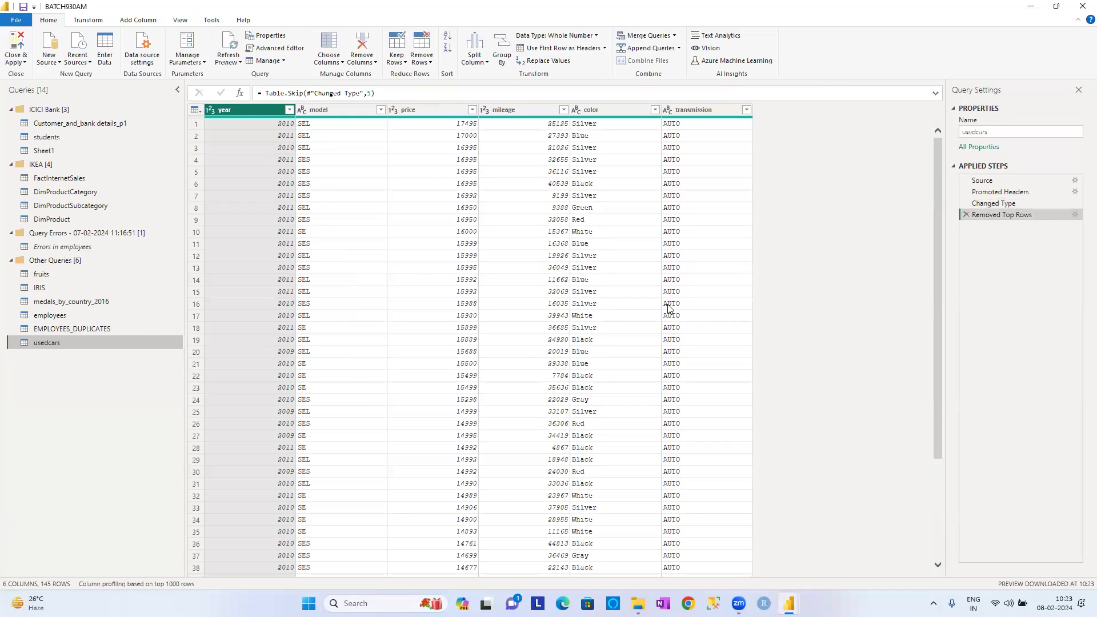
pyautogui.click(423, 66)
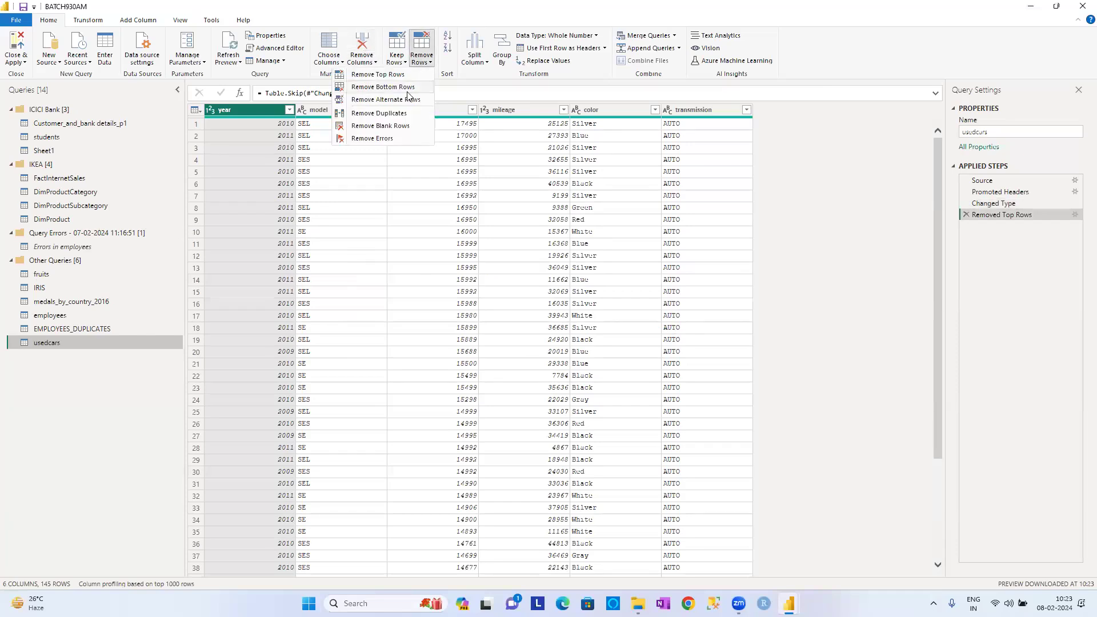
pyautogui.click(409, 87)
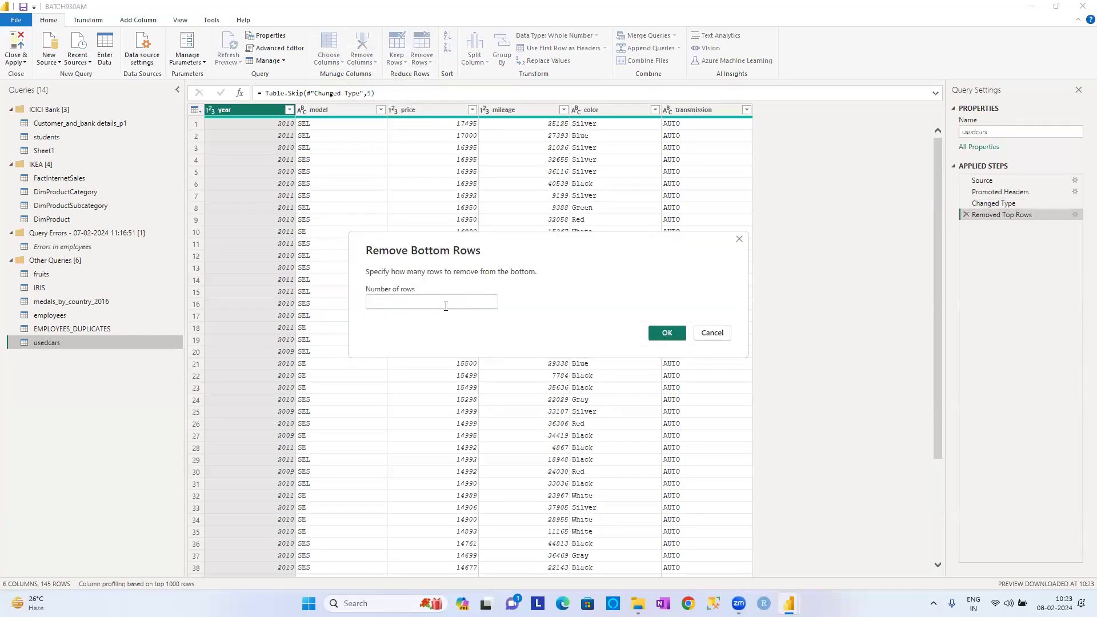
pyautogui.write('5')
pyautogui.click(715, 333)
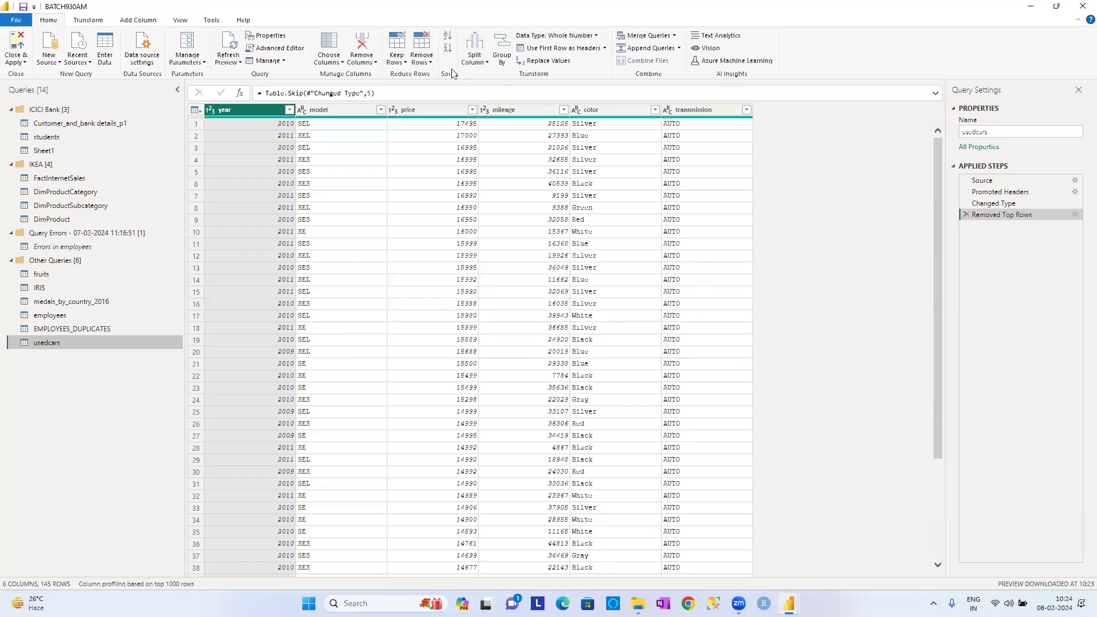
# Compare the options for keeping rows with those for removing rows, including the duplicates and alternate rows options.
pyautogui.click(422, 64)
pyautogui.click(394, 63)
pyautogui.click(420, 64)
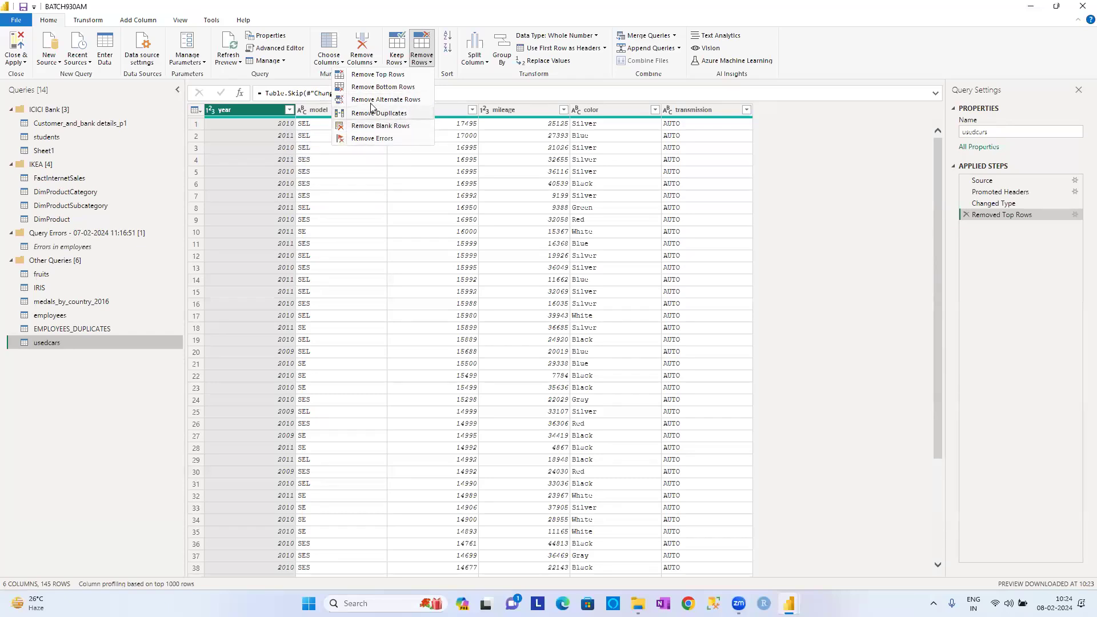
pyautogui.click(328, 62)
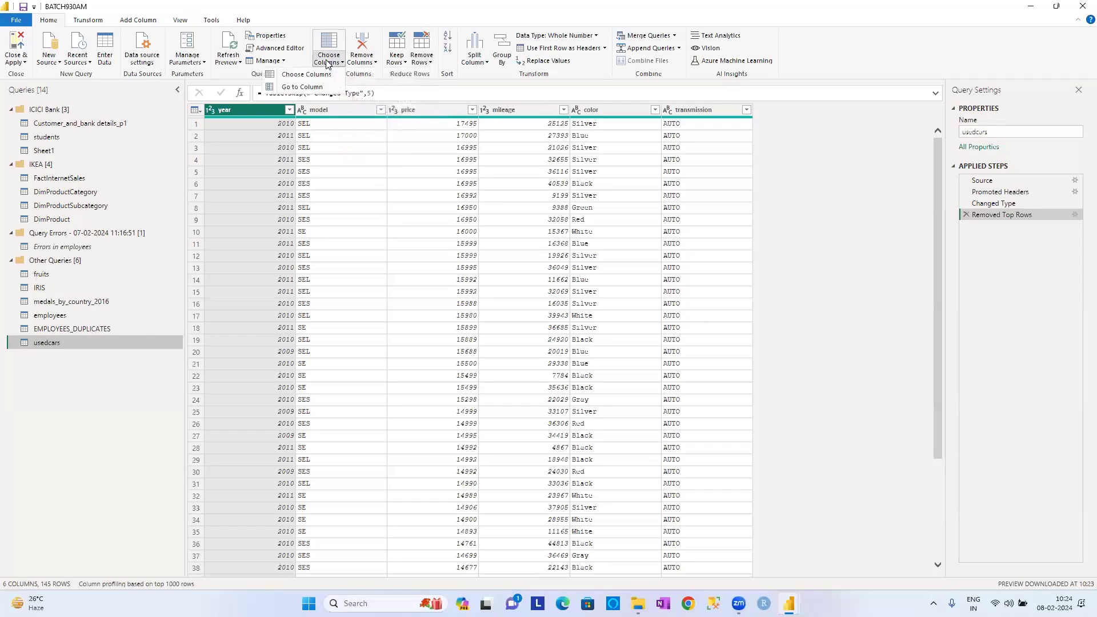
pyautogui.click(396, 64)
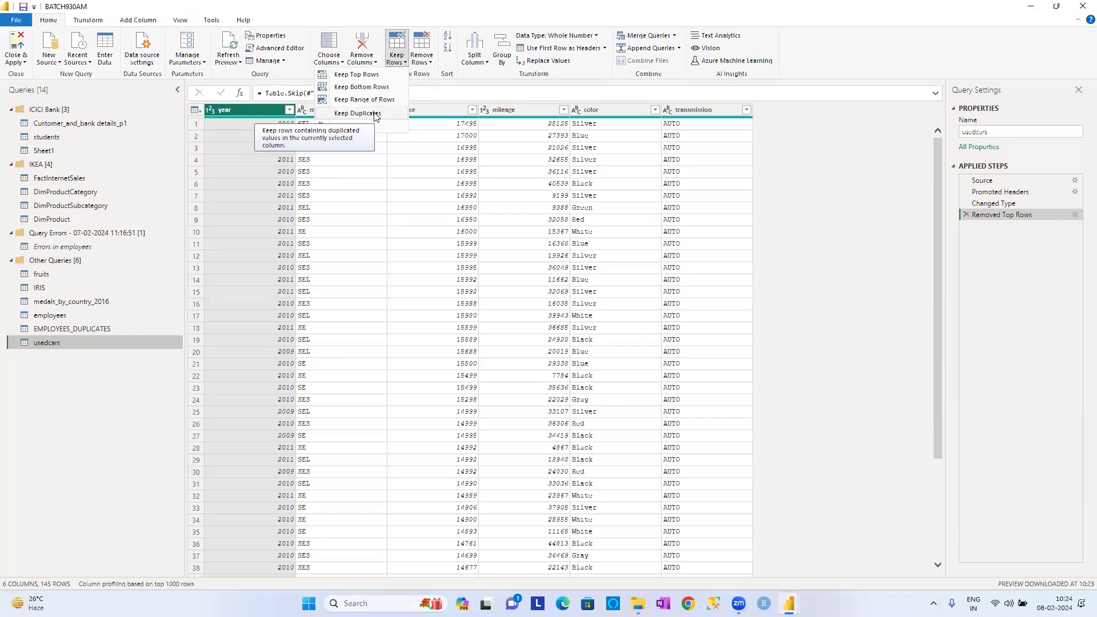
pyautogui.click(421, 57)
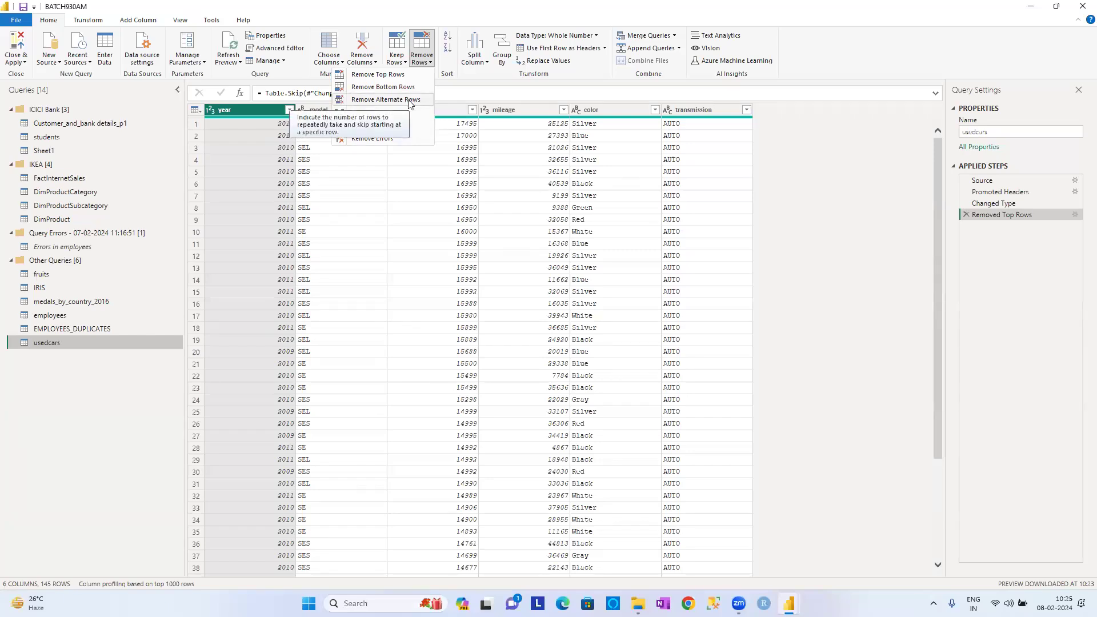
pyautogui.click(914, 42)
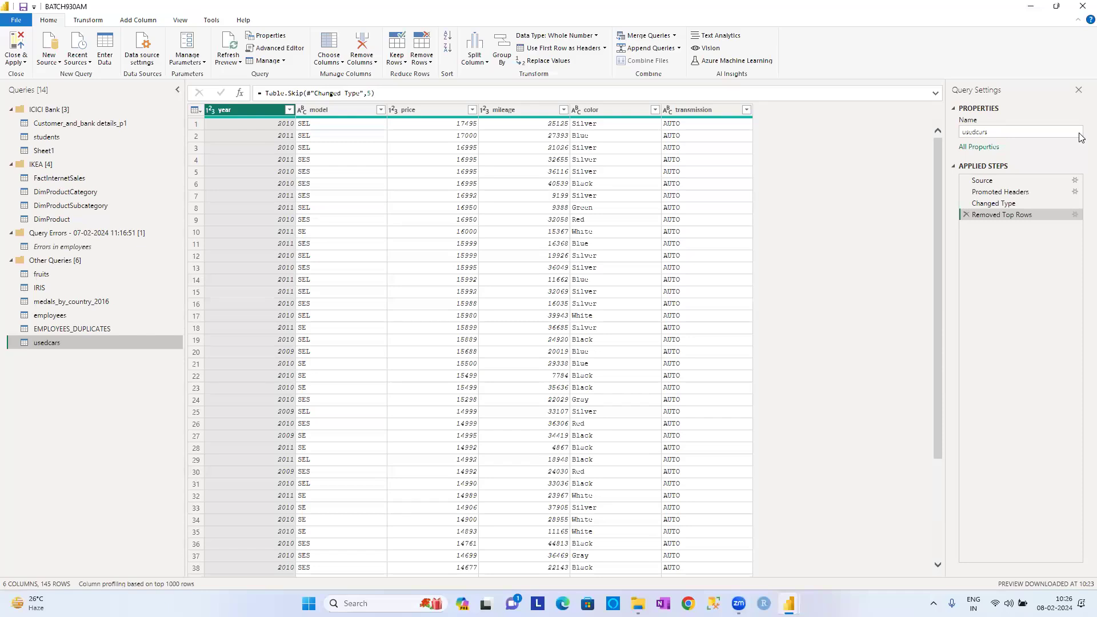
# Raise the system volume to 94.
pyautogui.press('XF86AudioRaiseVolume')
pyautogui.press('XF86AudioRaiseVolume')
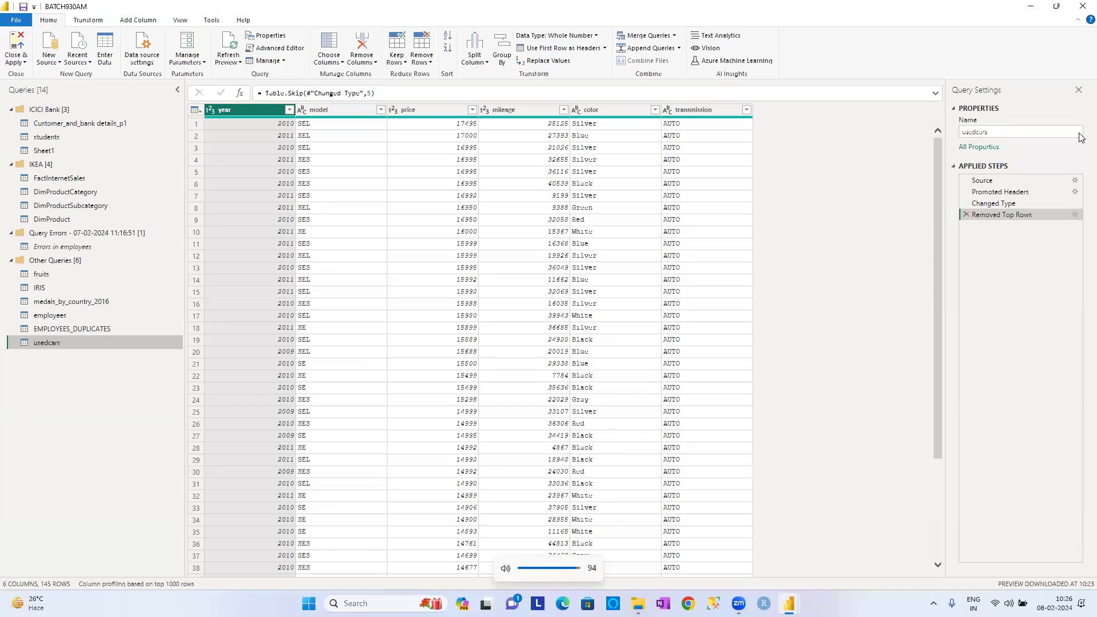
pyautogui.press('XF86AudioRaiseVolume')
pyautogui.press('XF86AudioRaiseVolume')
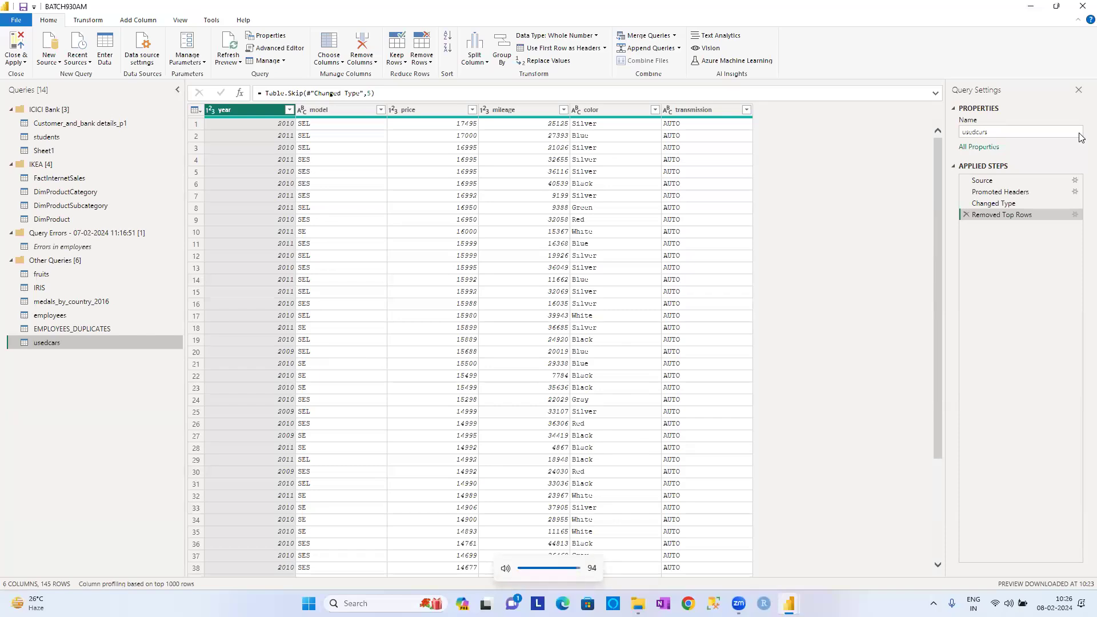